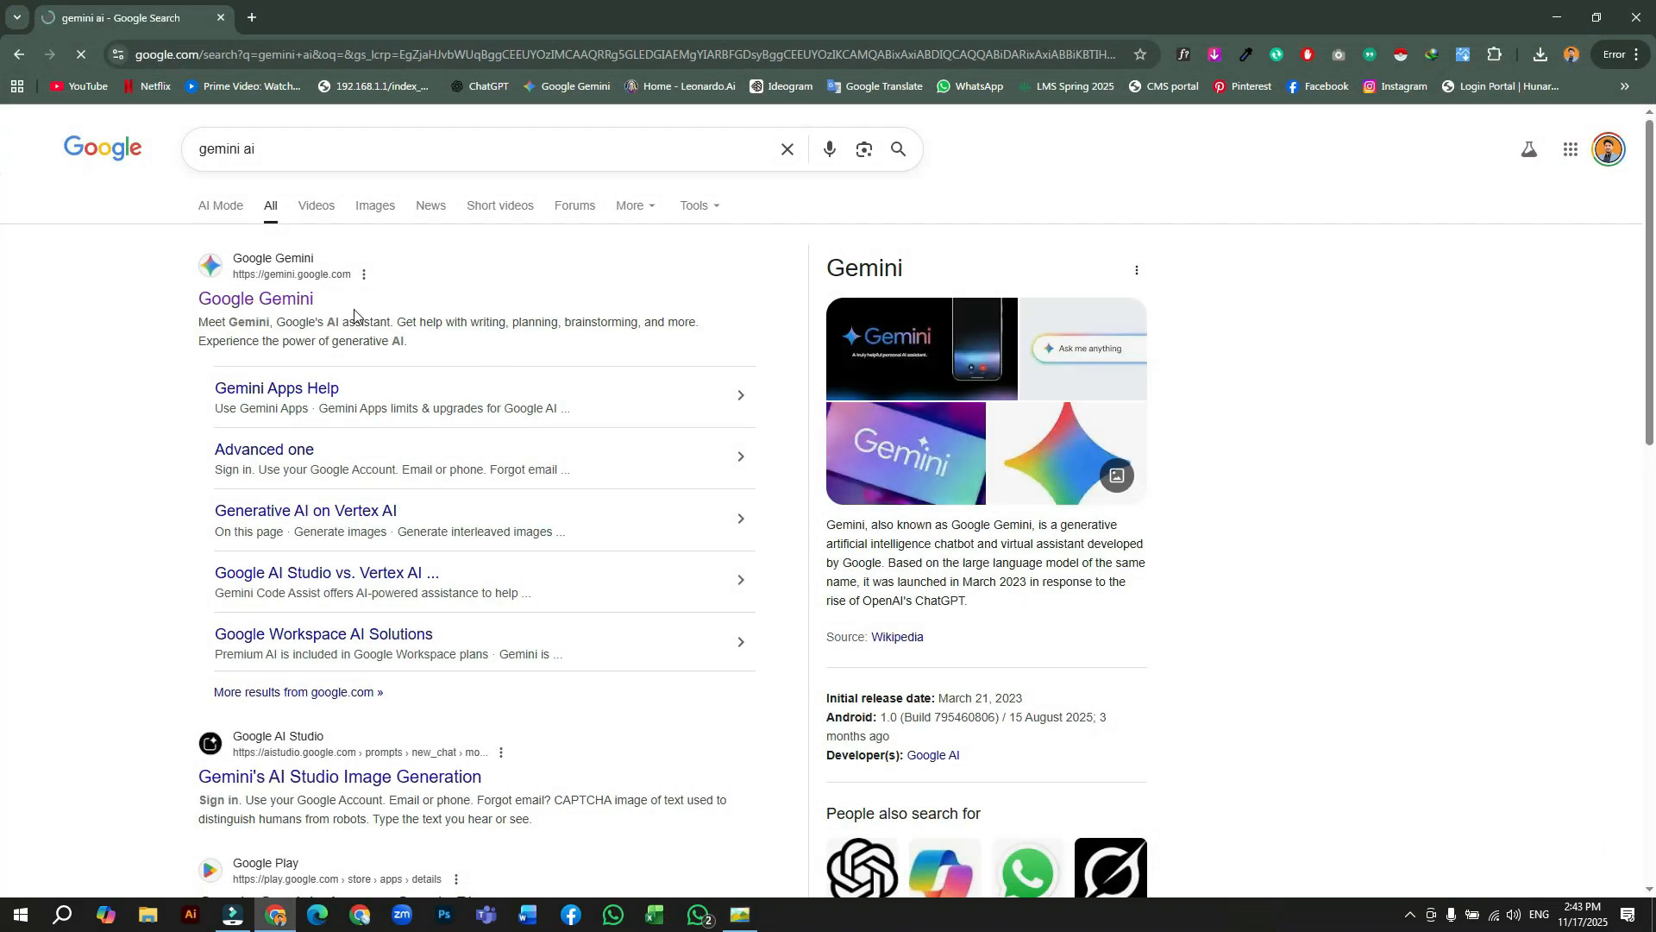
# Open Google Gemini from the search results and turn on the Create Image tool
pyautogui.click(305, 301)
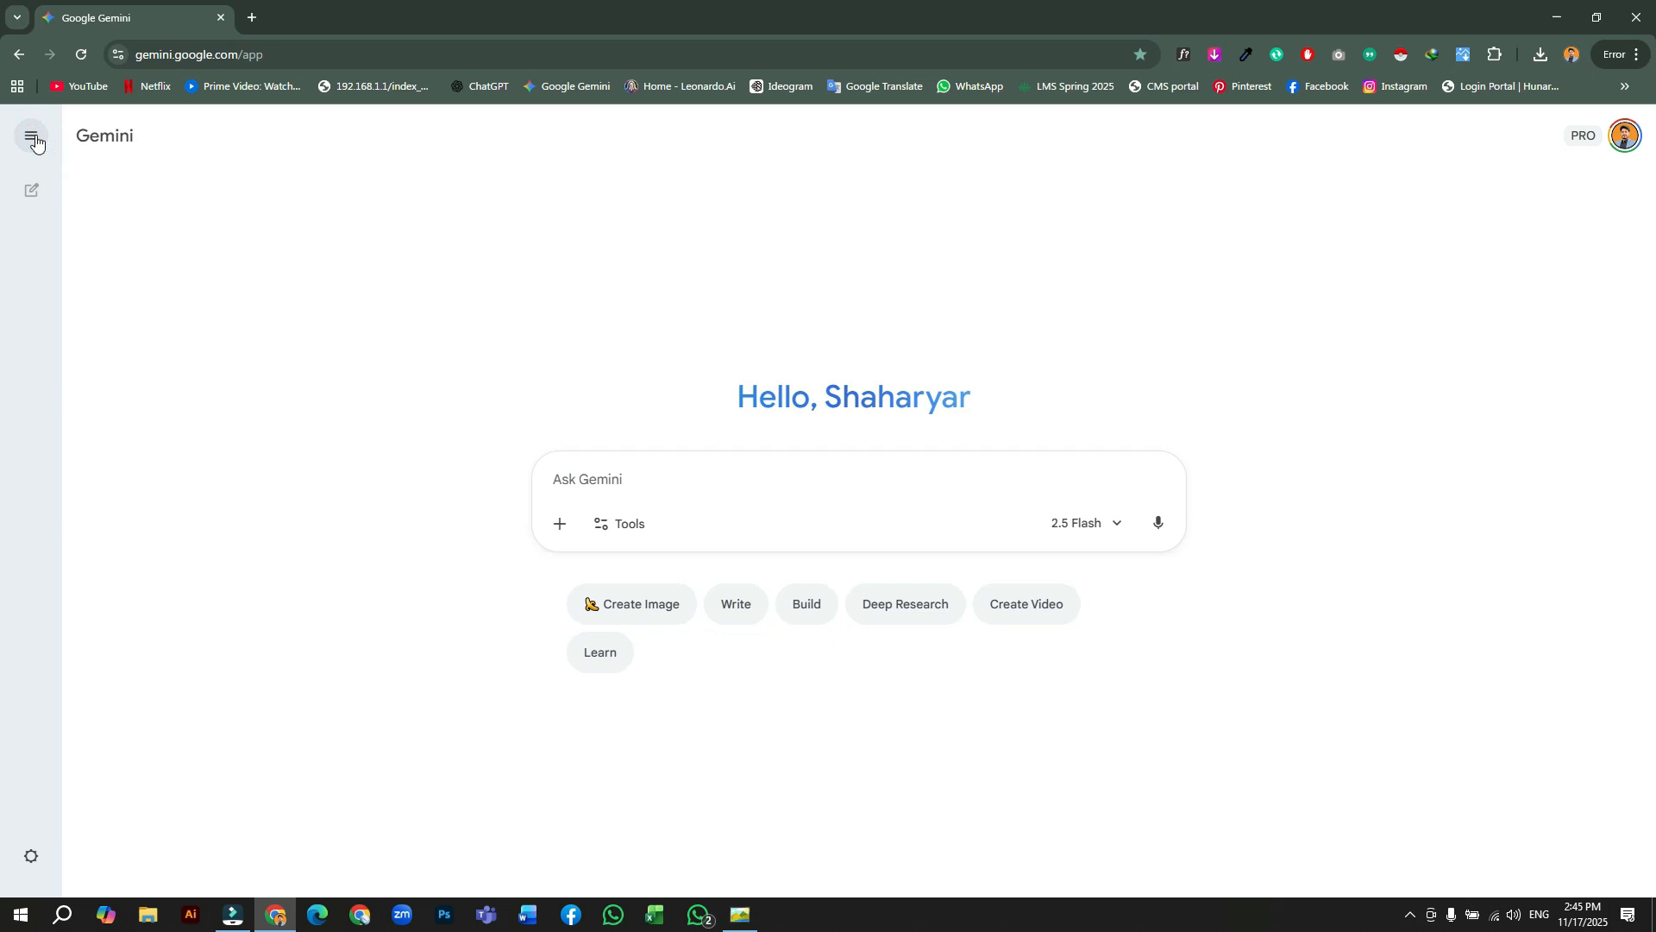
pyautogui.click(33, 136)
pyautogui.click(35, 136)
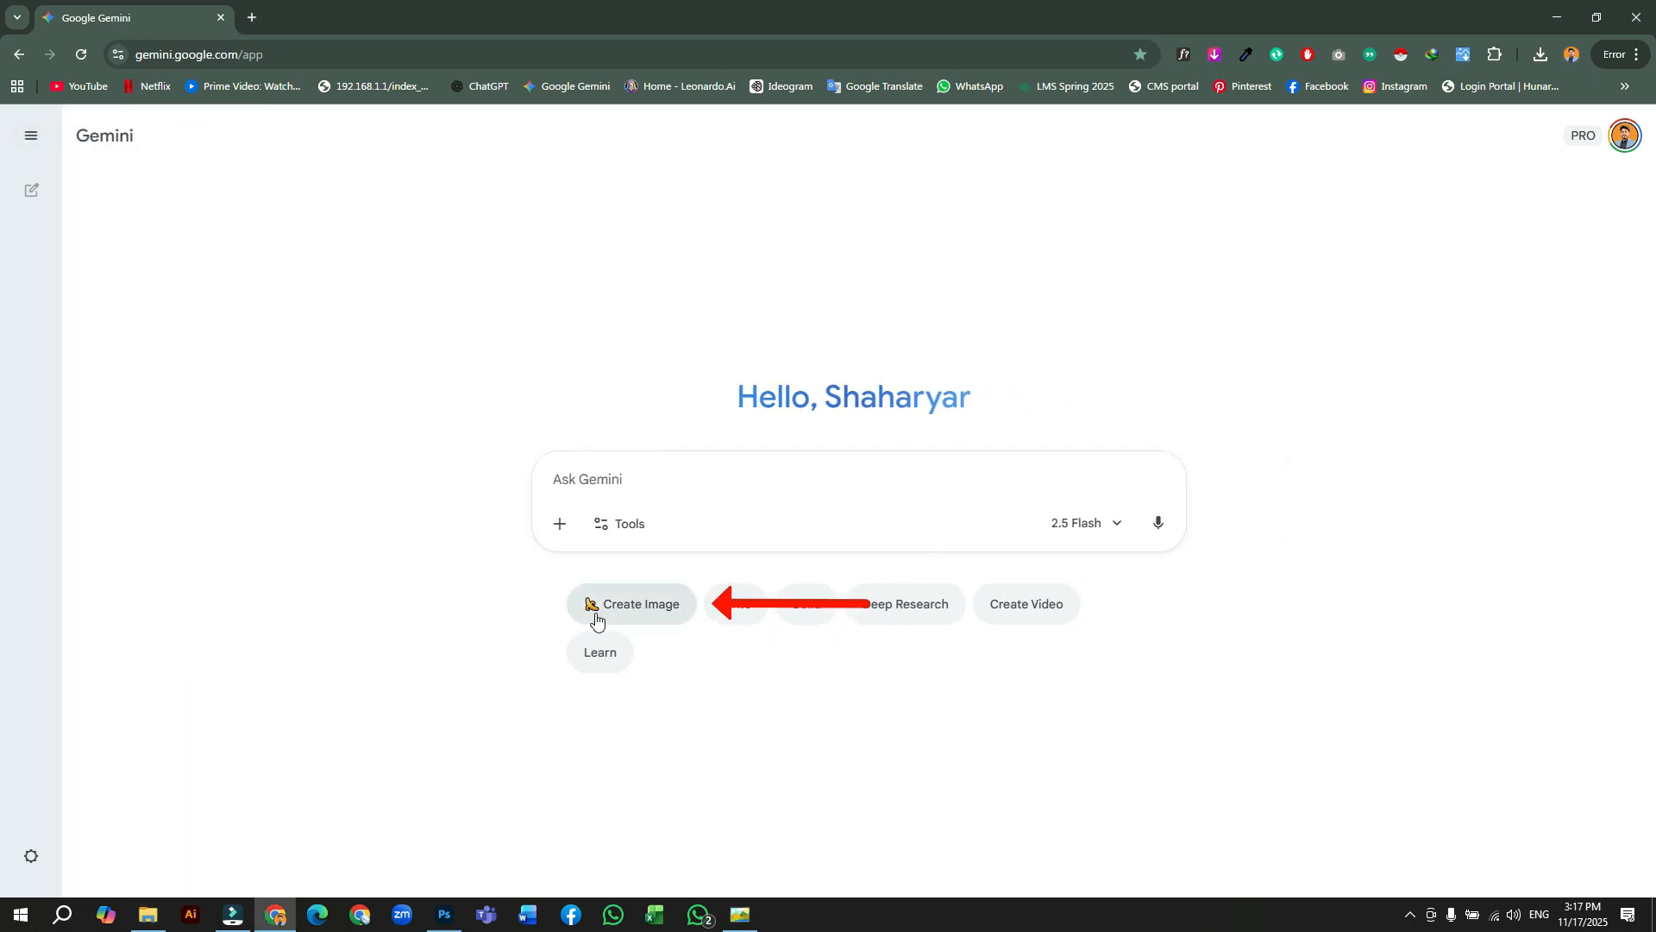
pyautogui.click(595, 616)
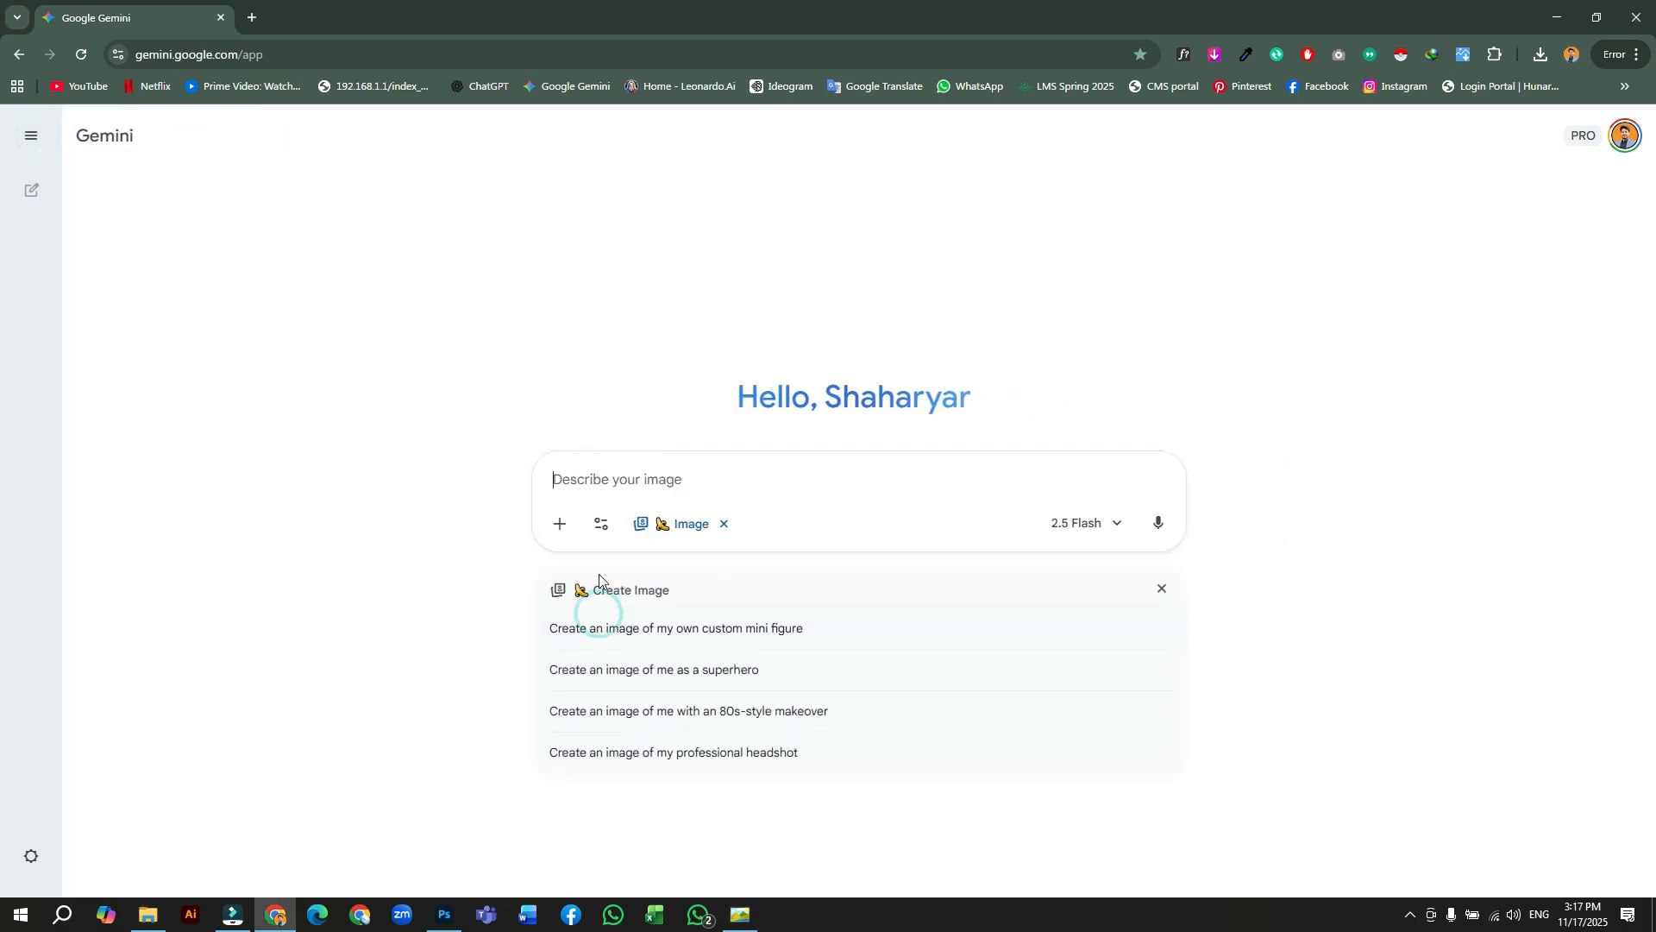
# Upload the vibrant-appetizing-display-protein-gummies image from the Downloads folder to the image prompt
pyautogui.click(560, 524)
pyautogui.click(628, 402)
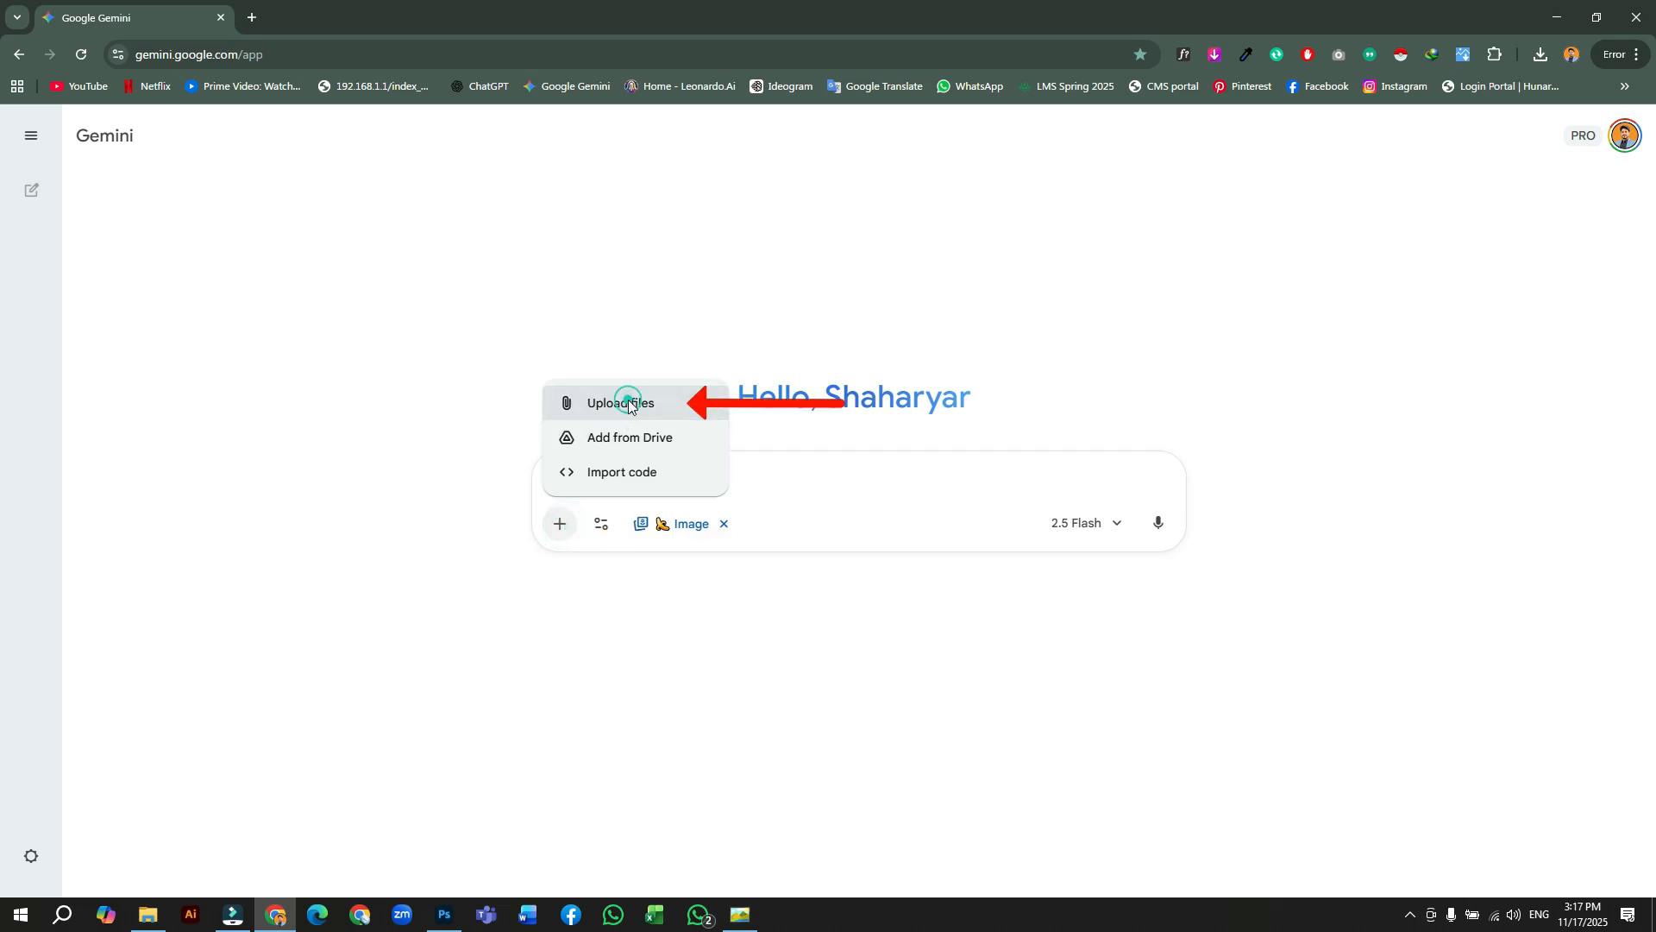
pyautogui.click(315, 212)
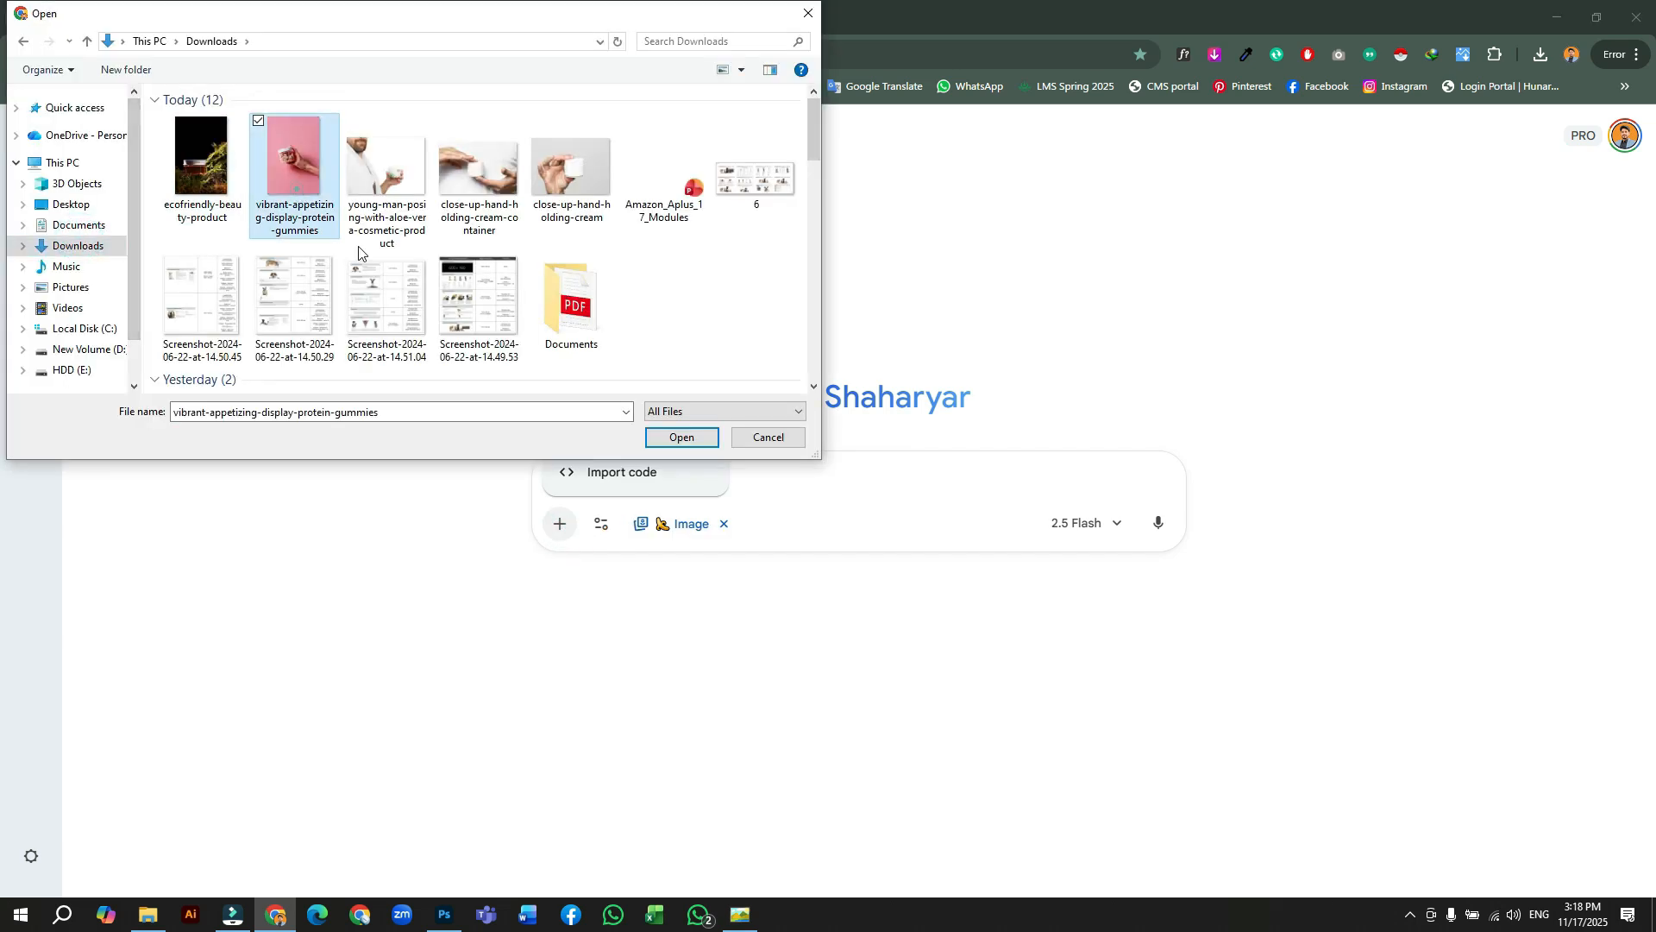
pyautogui.click(703, 442)
# Submit the prompt "kia ap es image ka backgroud change kr ky white kr skty hn" and preview the generated image
pyautogui.click(620, 511)
pyautogui.write('kia ap es image ka backgroub change kr ky white kr skty hn')
pyautogui.press('Return')
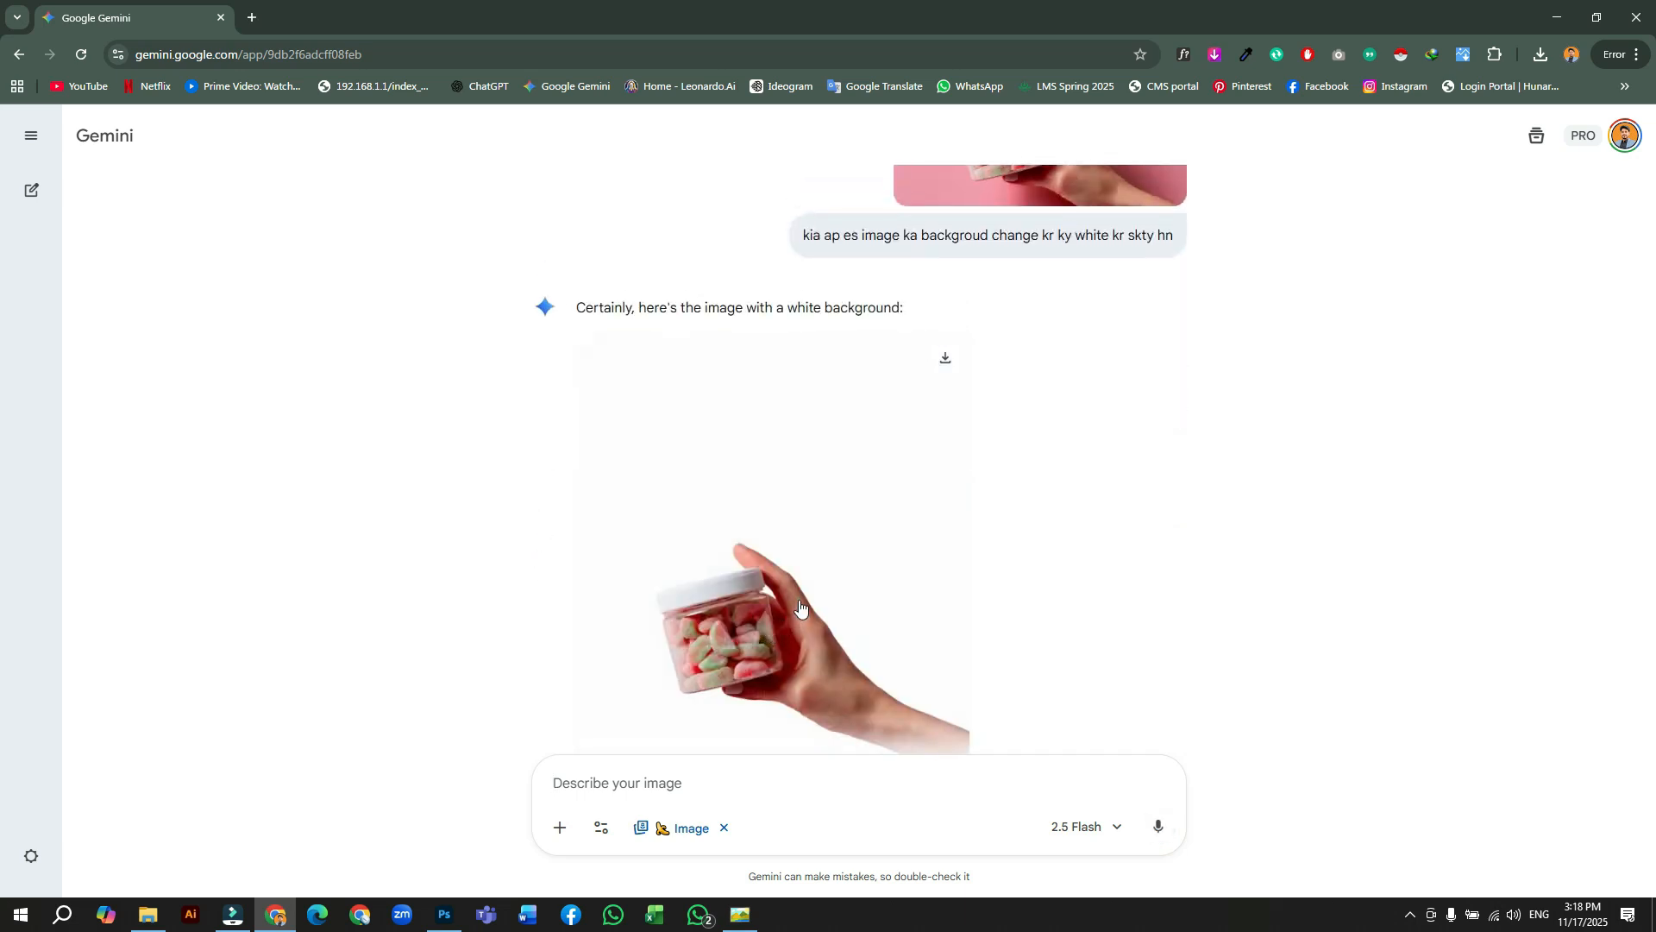
pyautogui.click(800, 606)
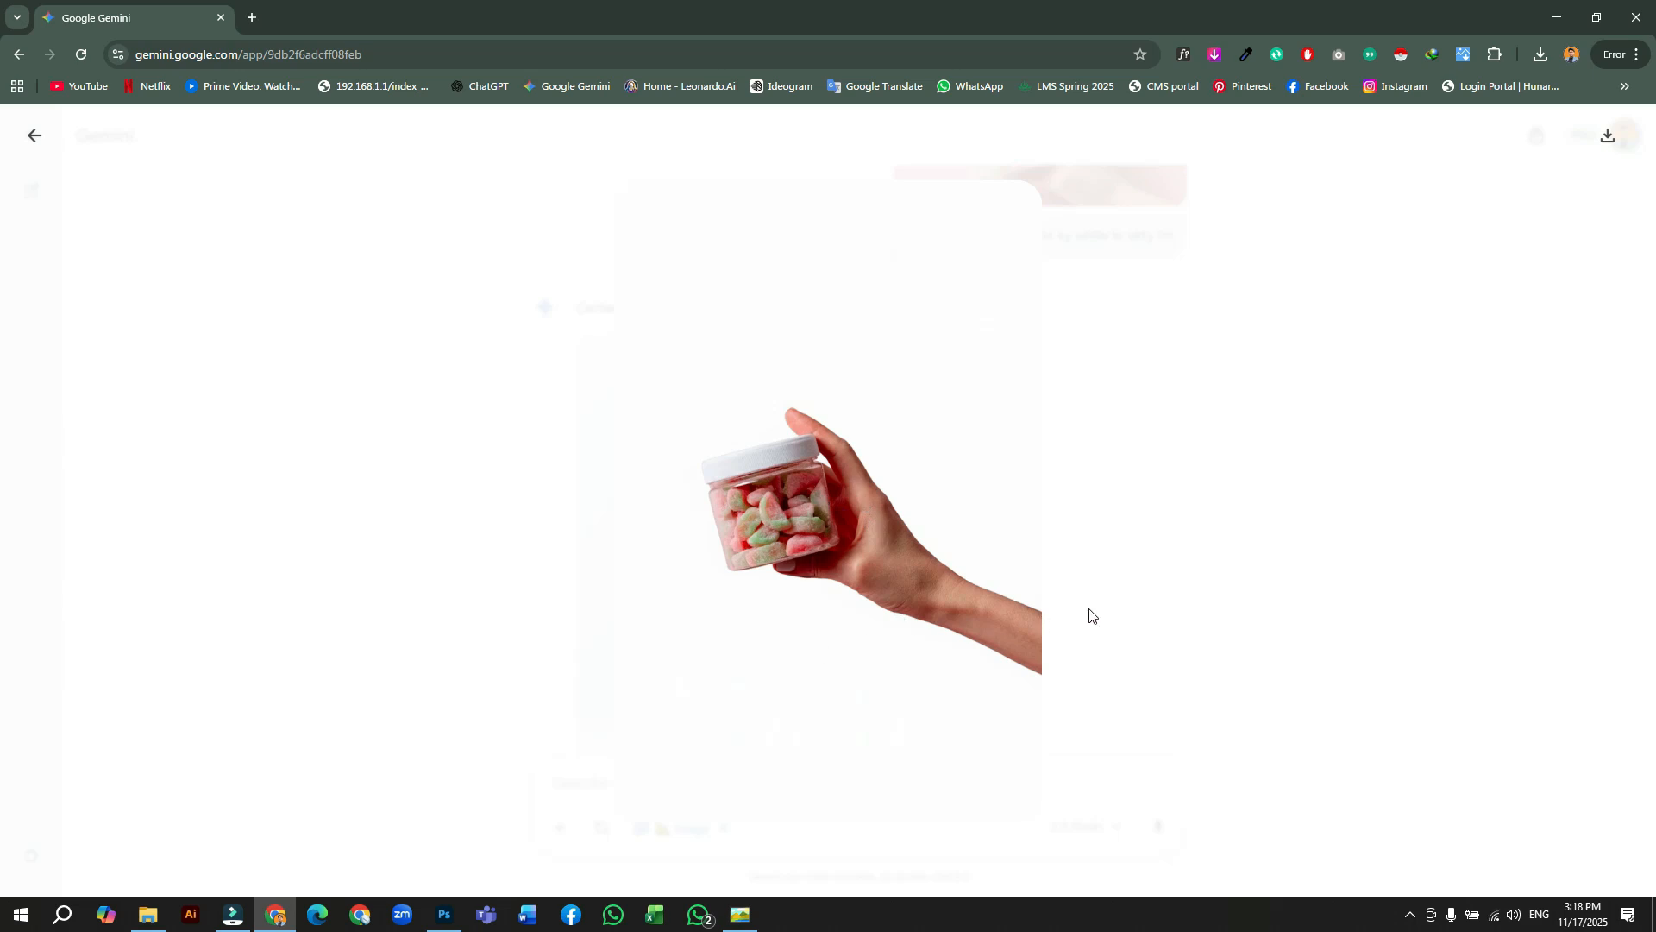
pyautogui.click(1132, 568)
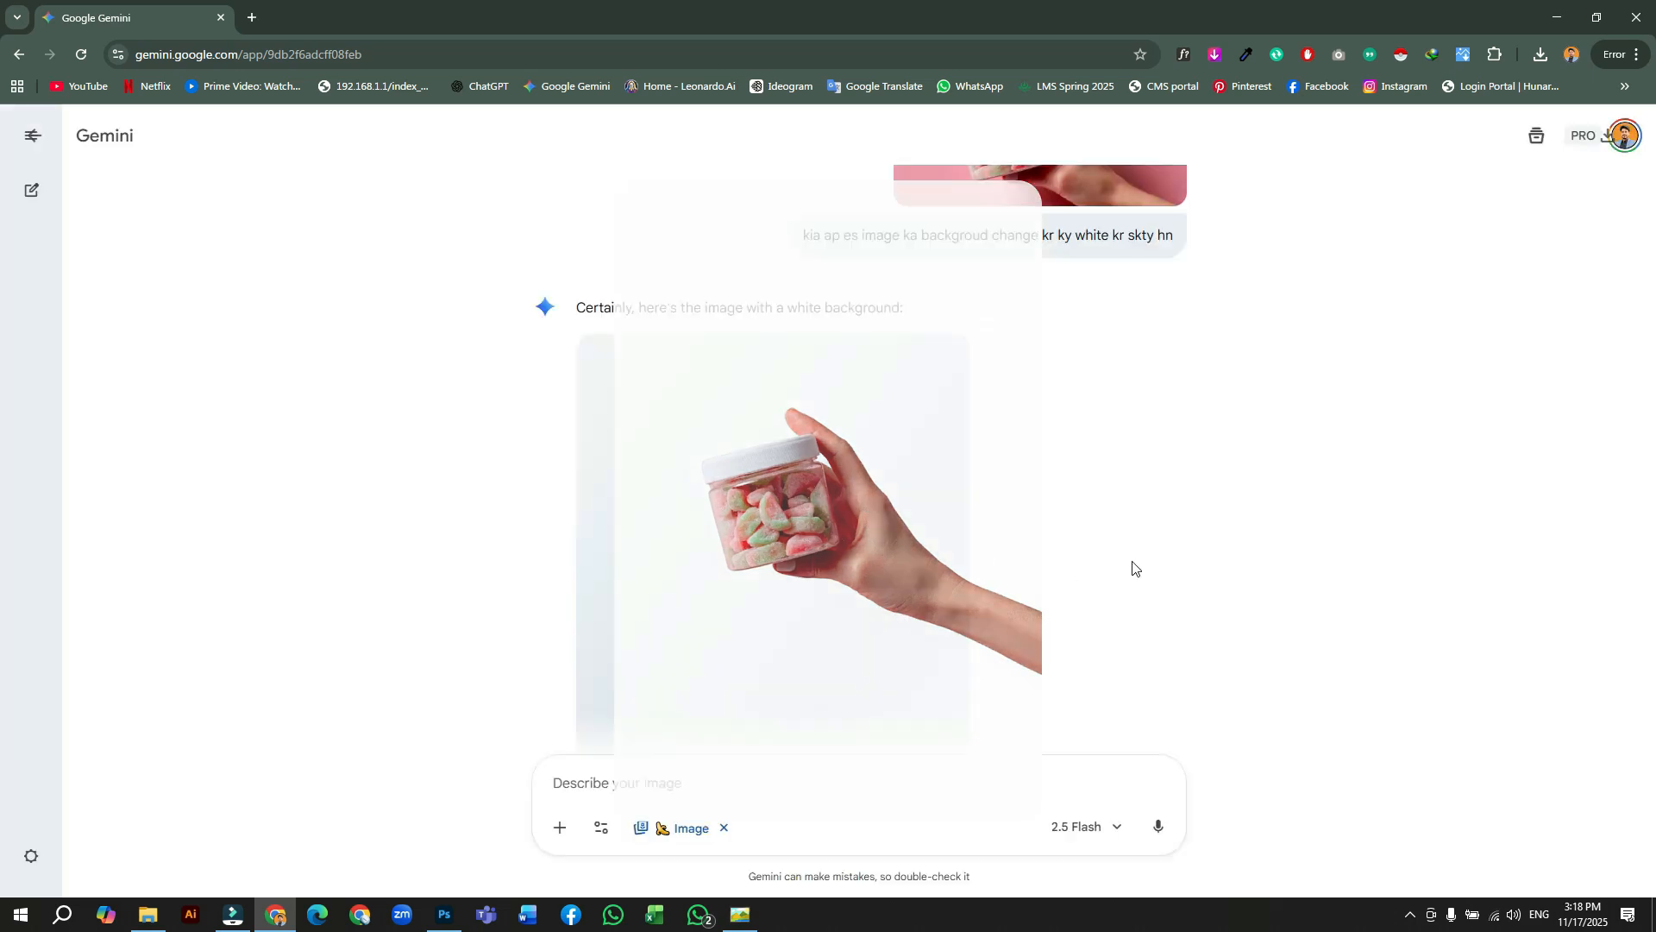
# Upload the black Shilajit jar image with the gold lid from the silajit listing folder to the chat
pyautogui.click(559, 828)
pyautogui.click(612, 703)
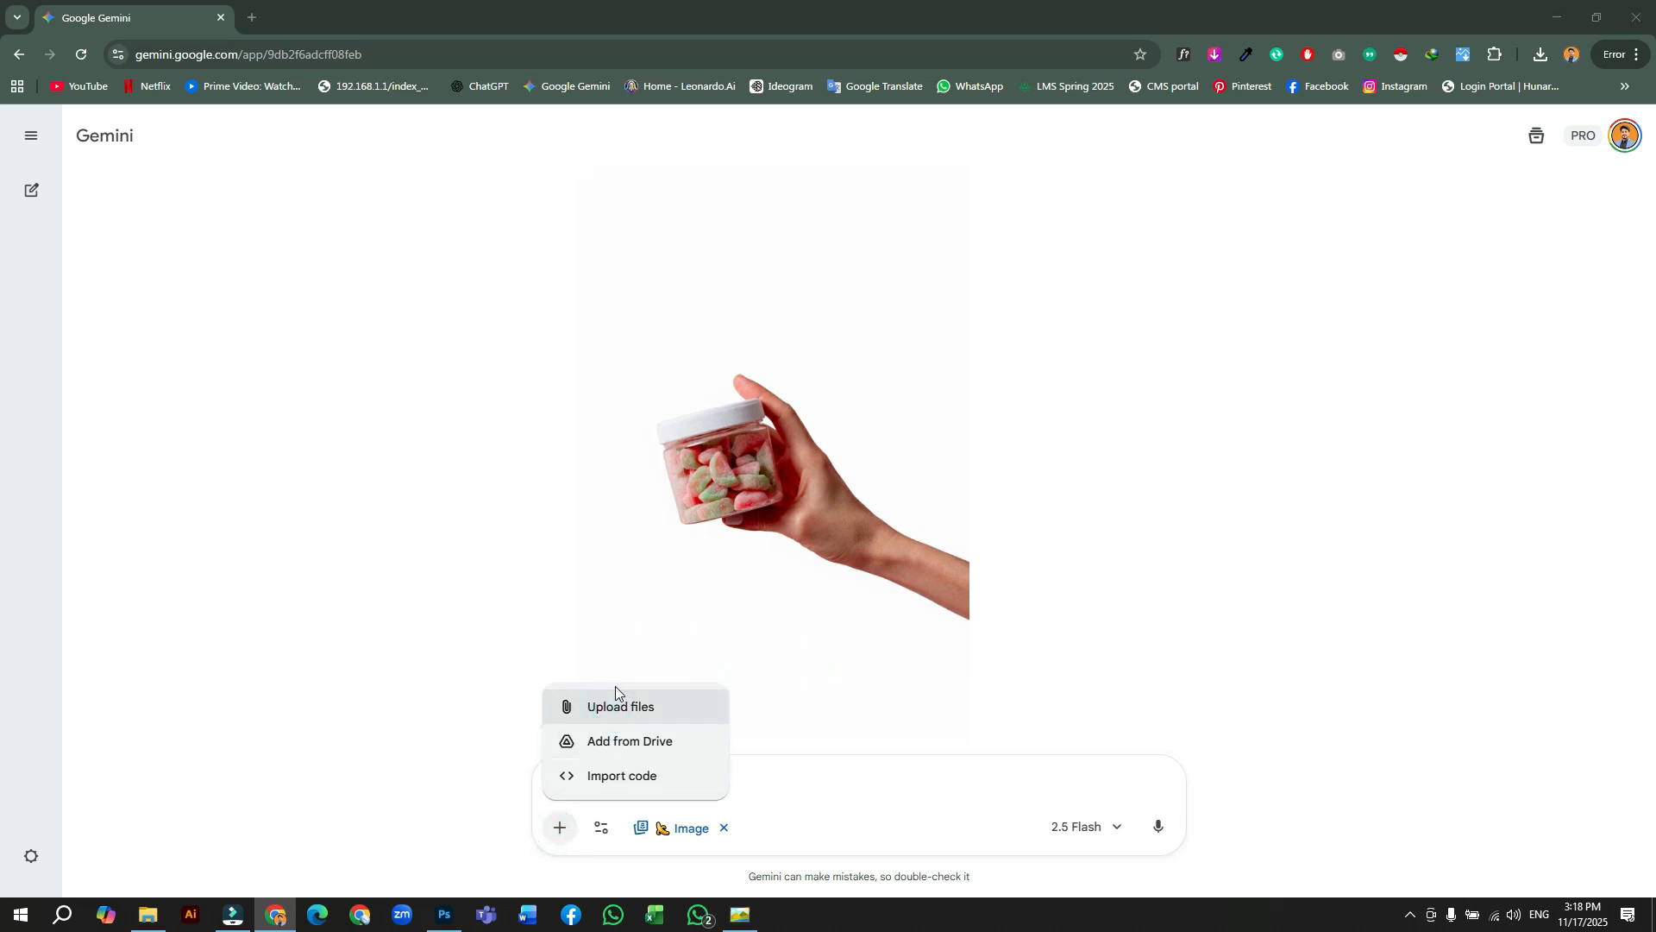
pyautogui.scroll(-1, 322, 339)
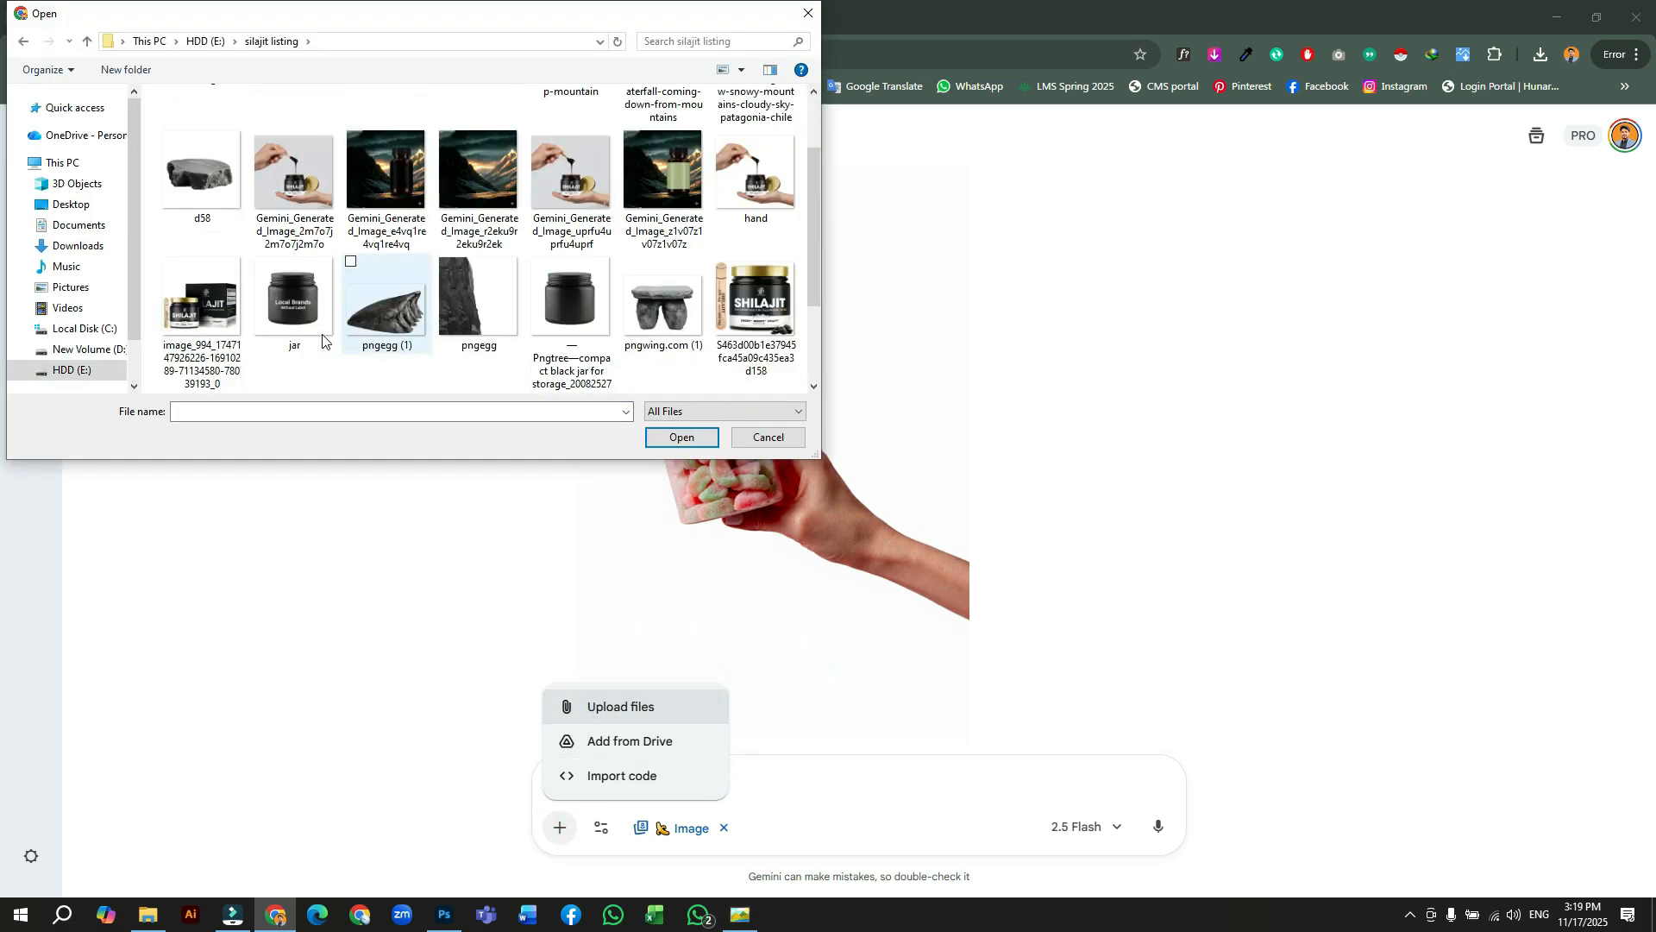
pyautogui.scroll(-1, 322, 339)
pyautogui.click(198, 332)
pyautogui.click(682, 438)
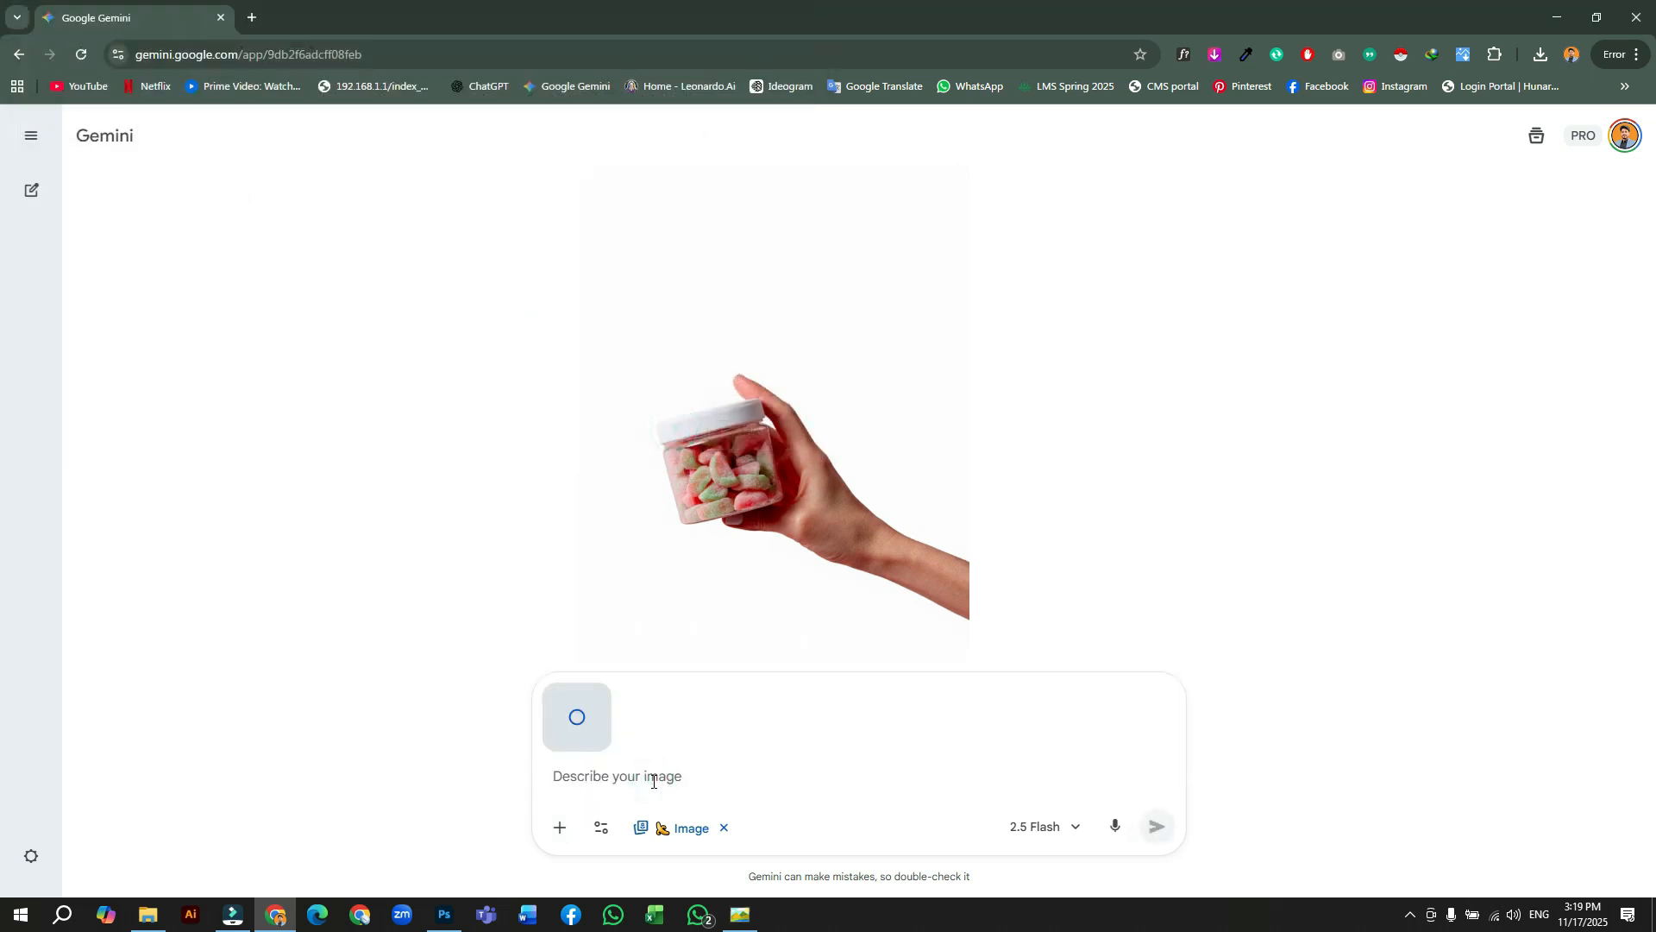
# Submit the prompt "ya meri product ab hand ma show krwa den" with the uploaded jar image
pyautogui.write('ya meri')
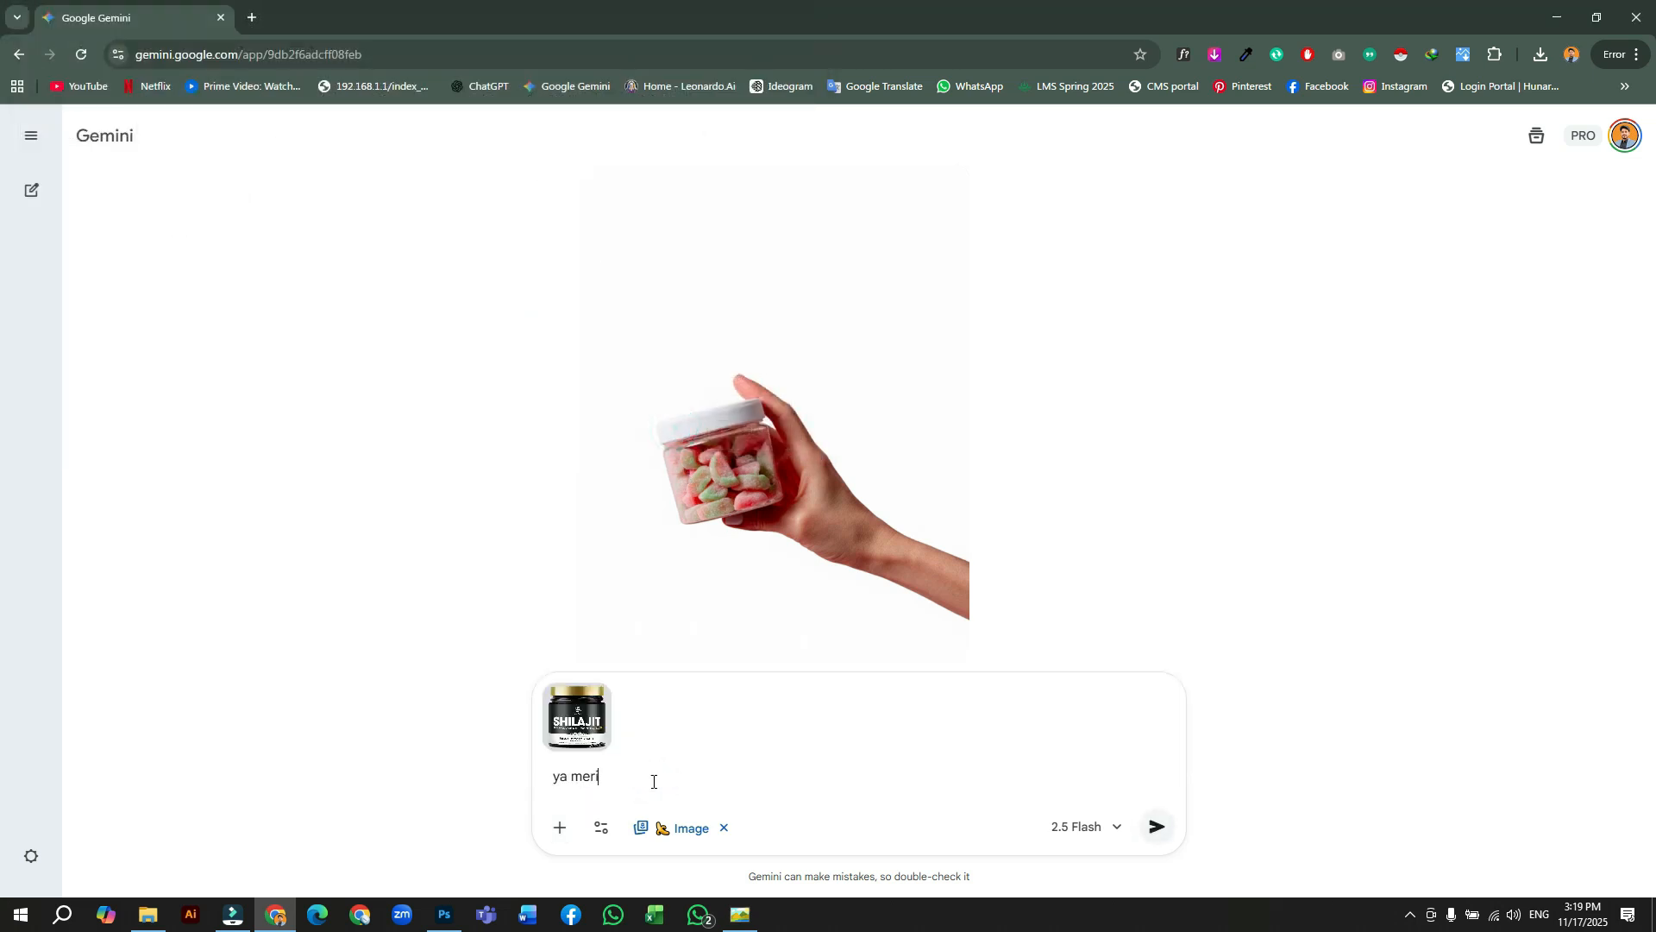
pyautogui.write(' product ab hand ma show krwa den')
pyautogui.press('Return')
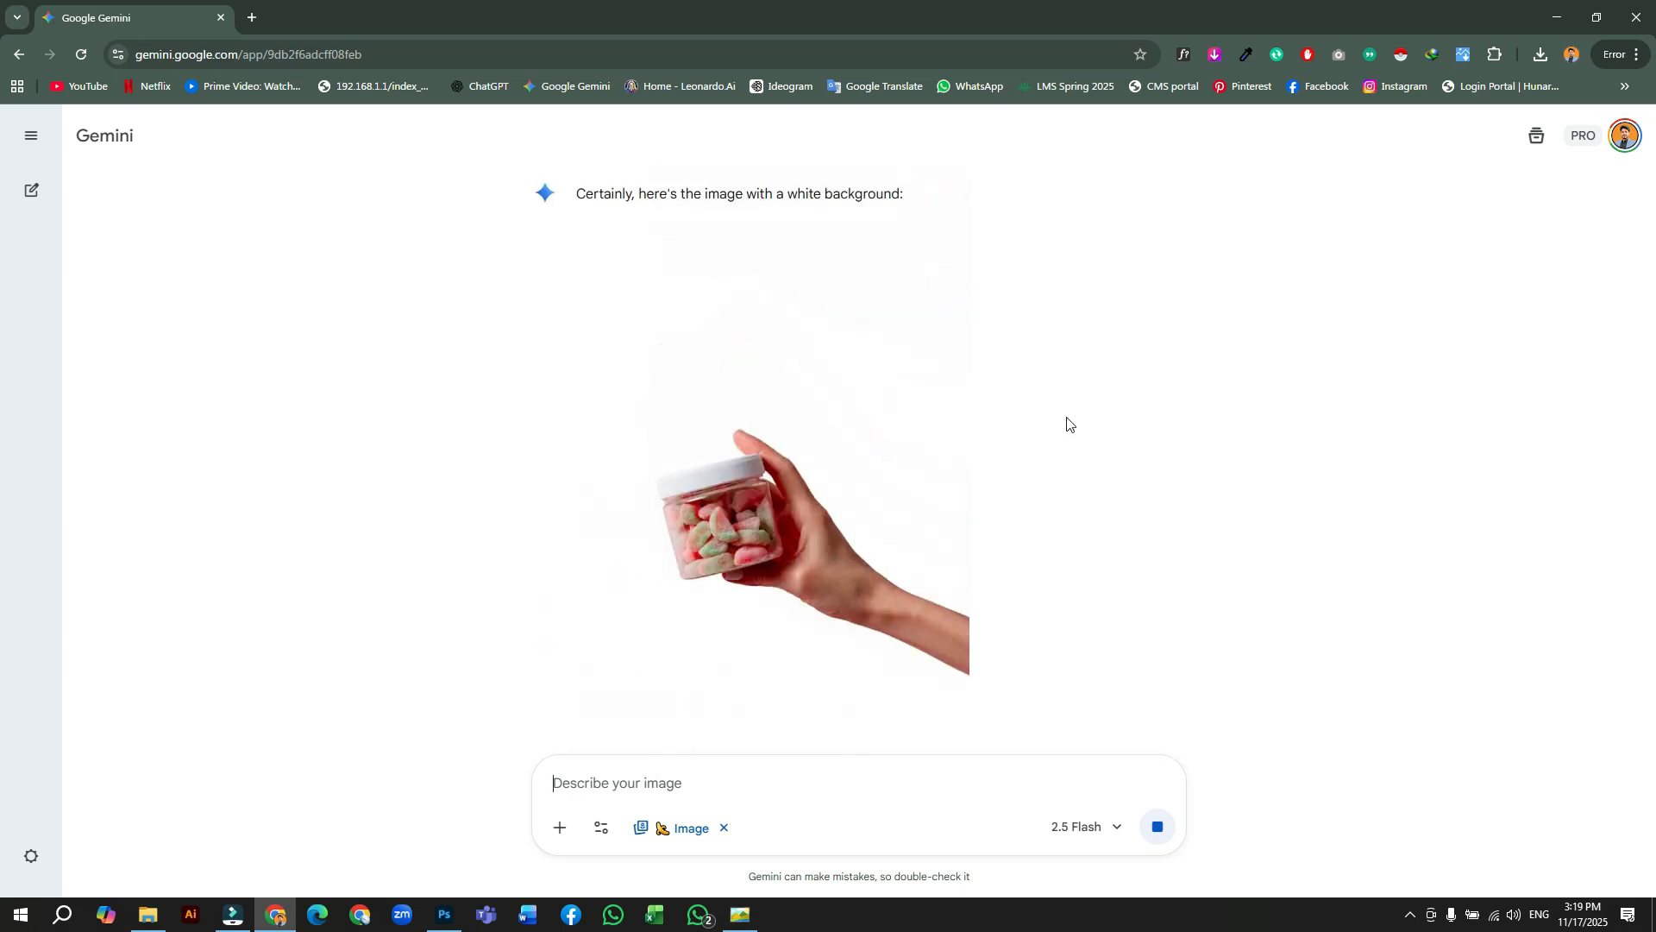
# Preview the generated image of the Shilajit jar in a hand and download it at full size
pyautogui.scroll(1, 1106, 593)
pyautogui.scroll(-2, 1106, 593)
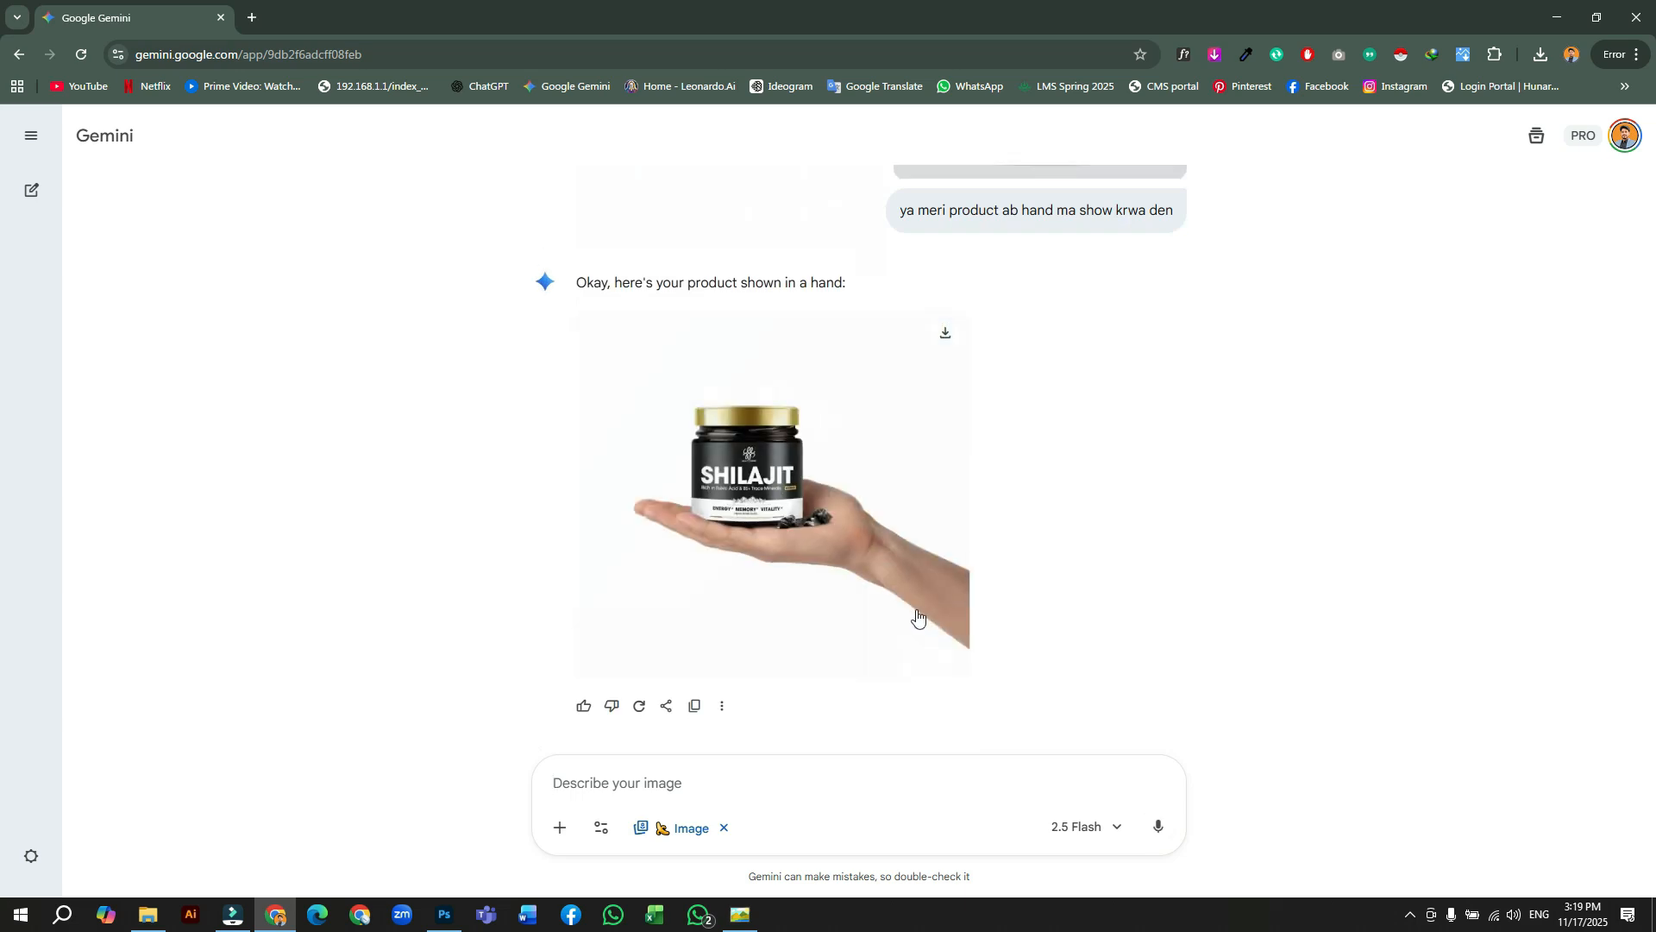
pyautogui.click(795, 541)
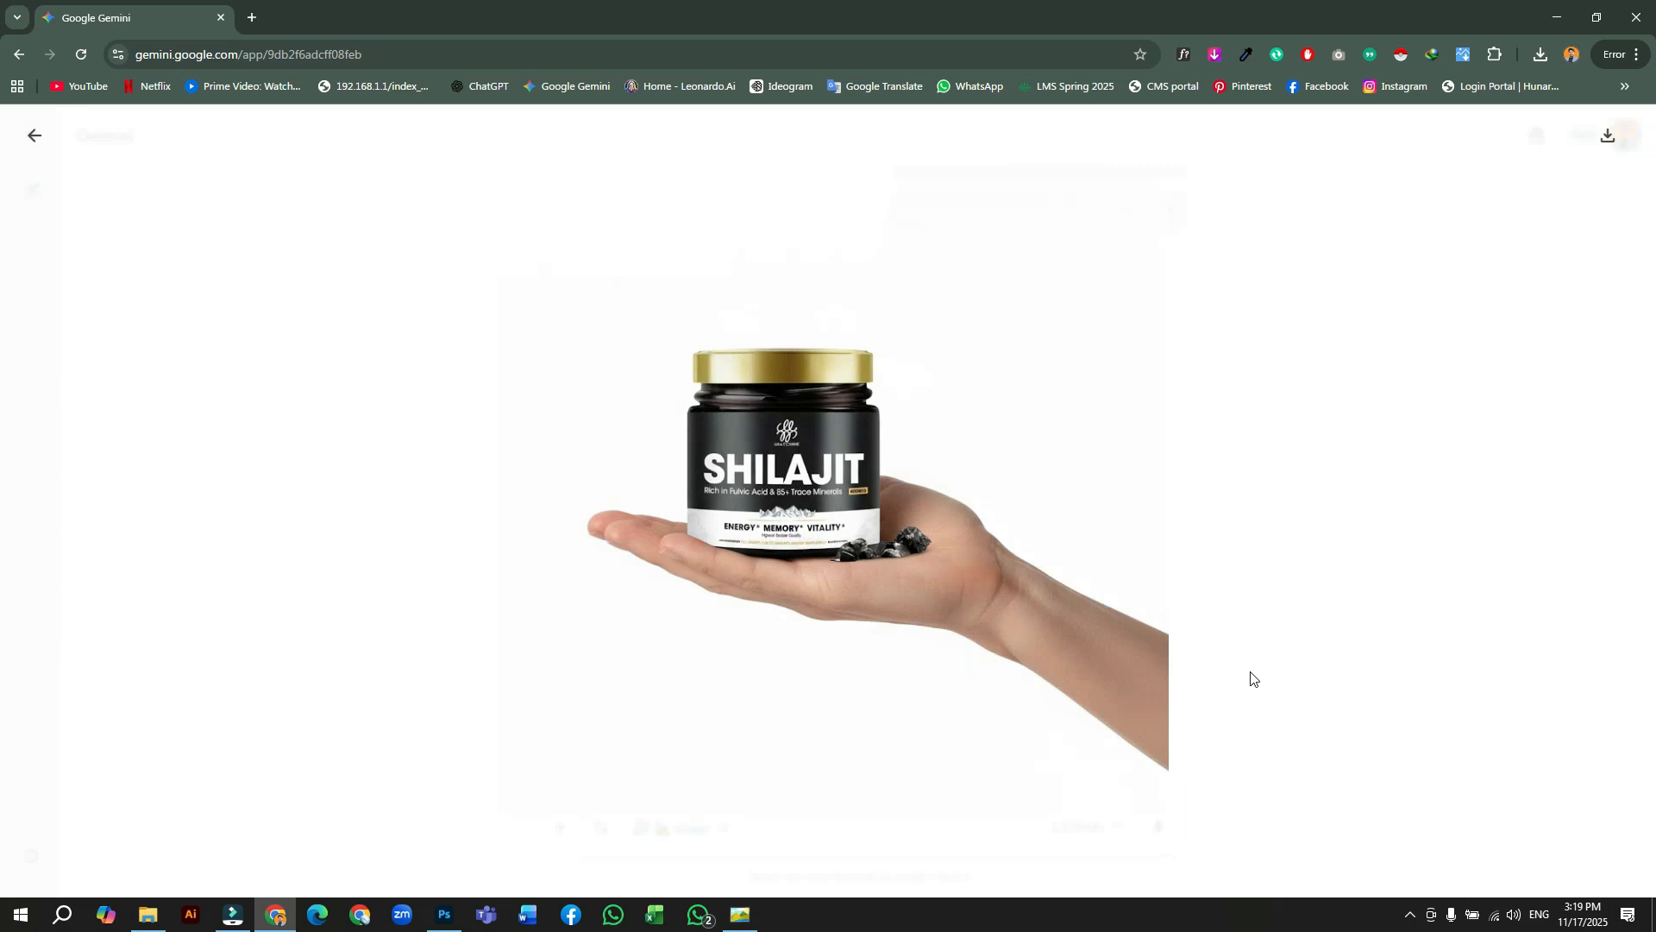
pyautogui.click(1264, 484)
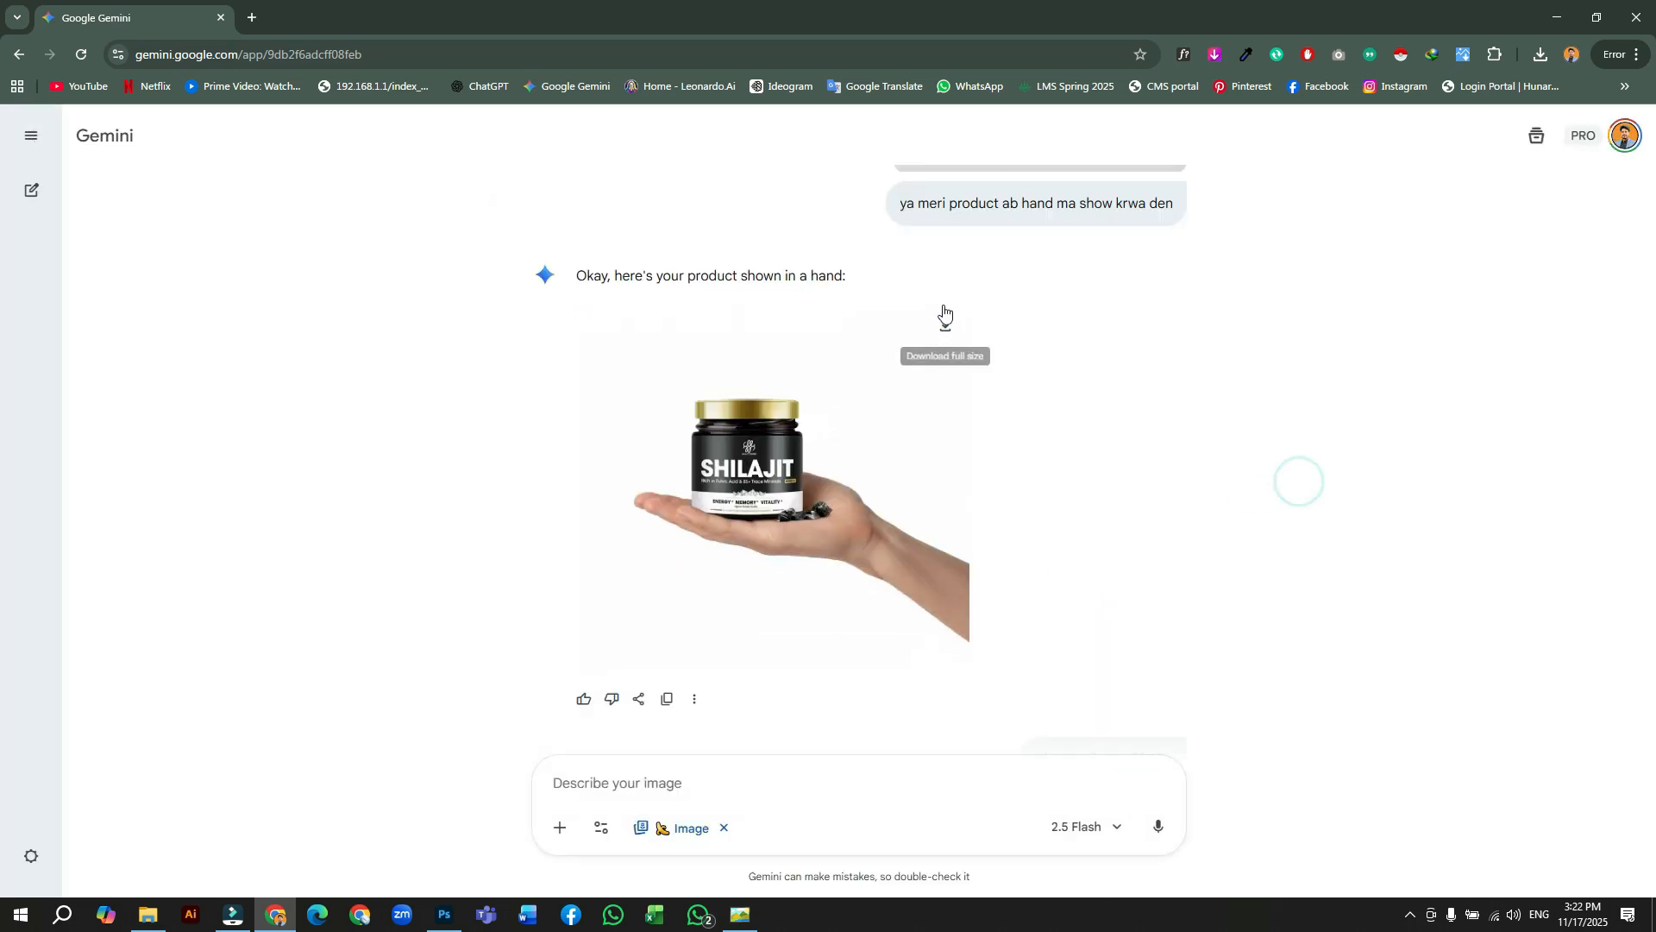
pyautogui.click(946, 321)
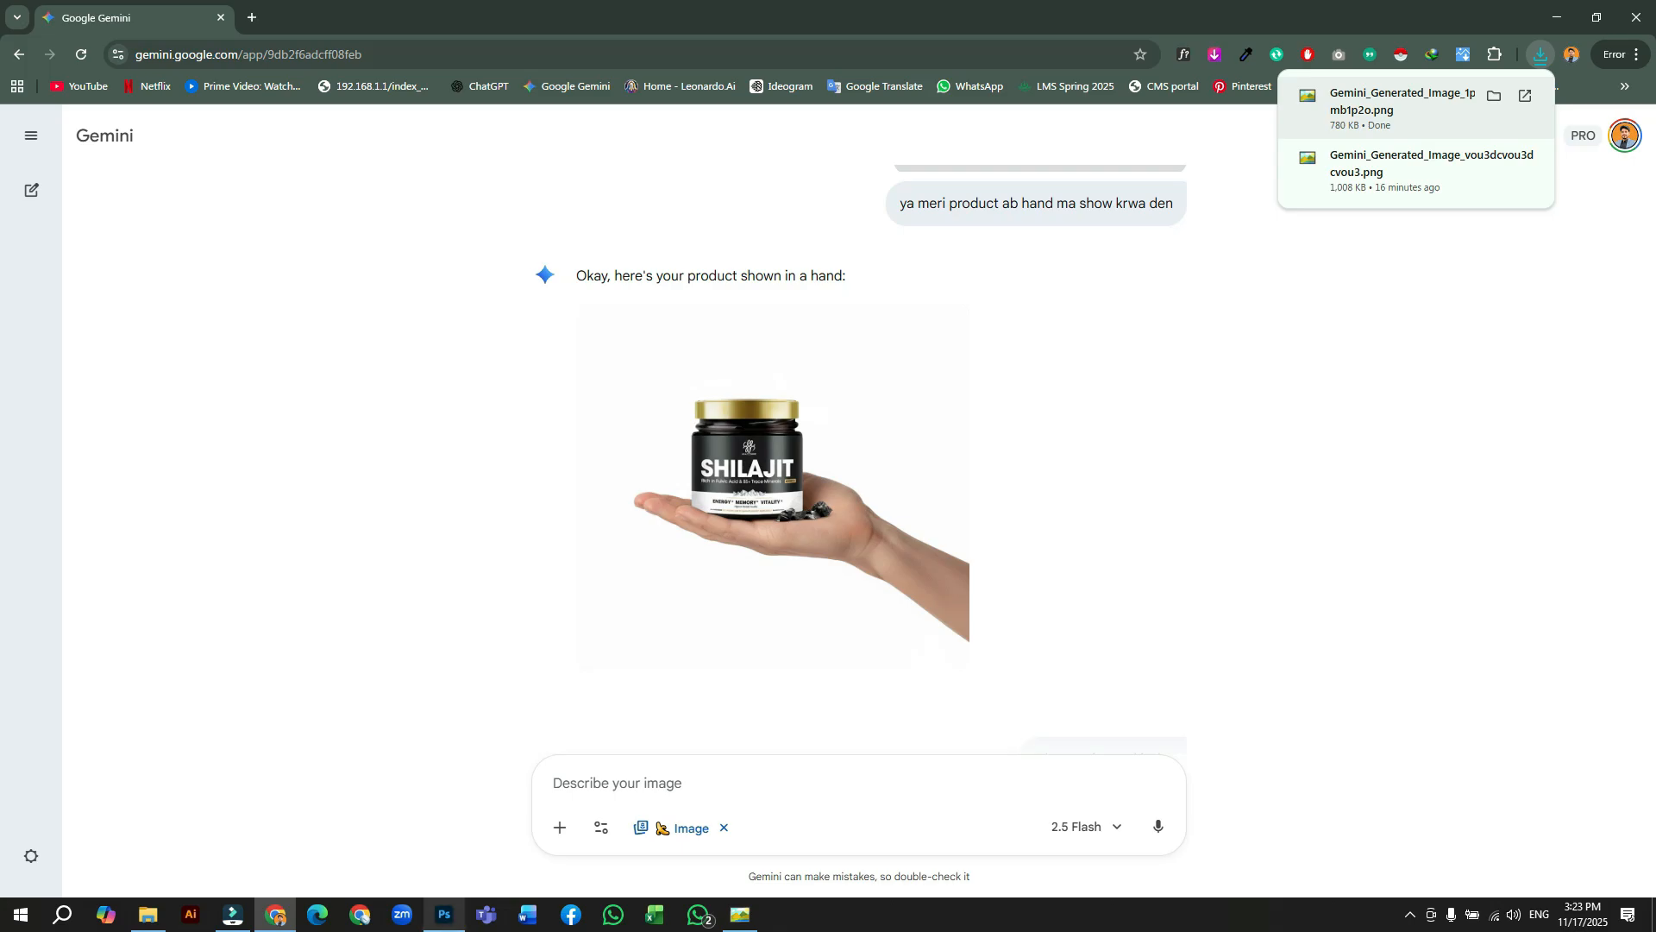
# Switch to Photoshop and create a new document 970 px wide and 600 px high at 300 pixels/inch
pyautogui.click(444, 914)
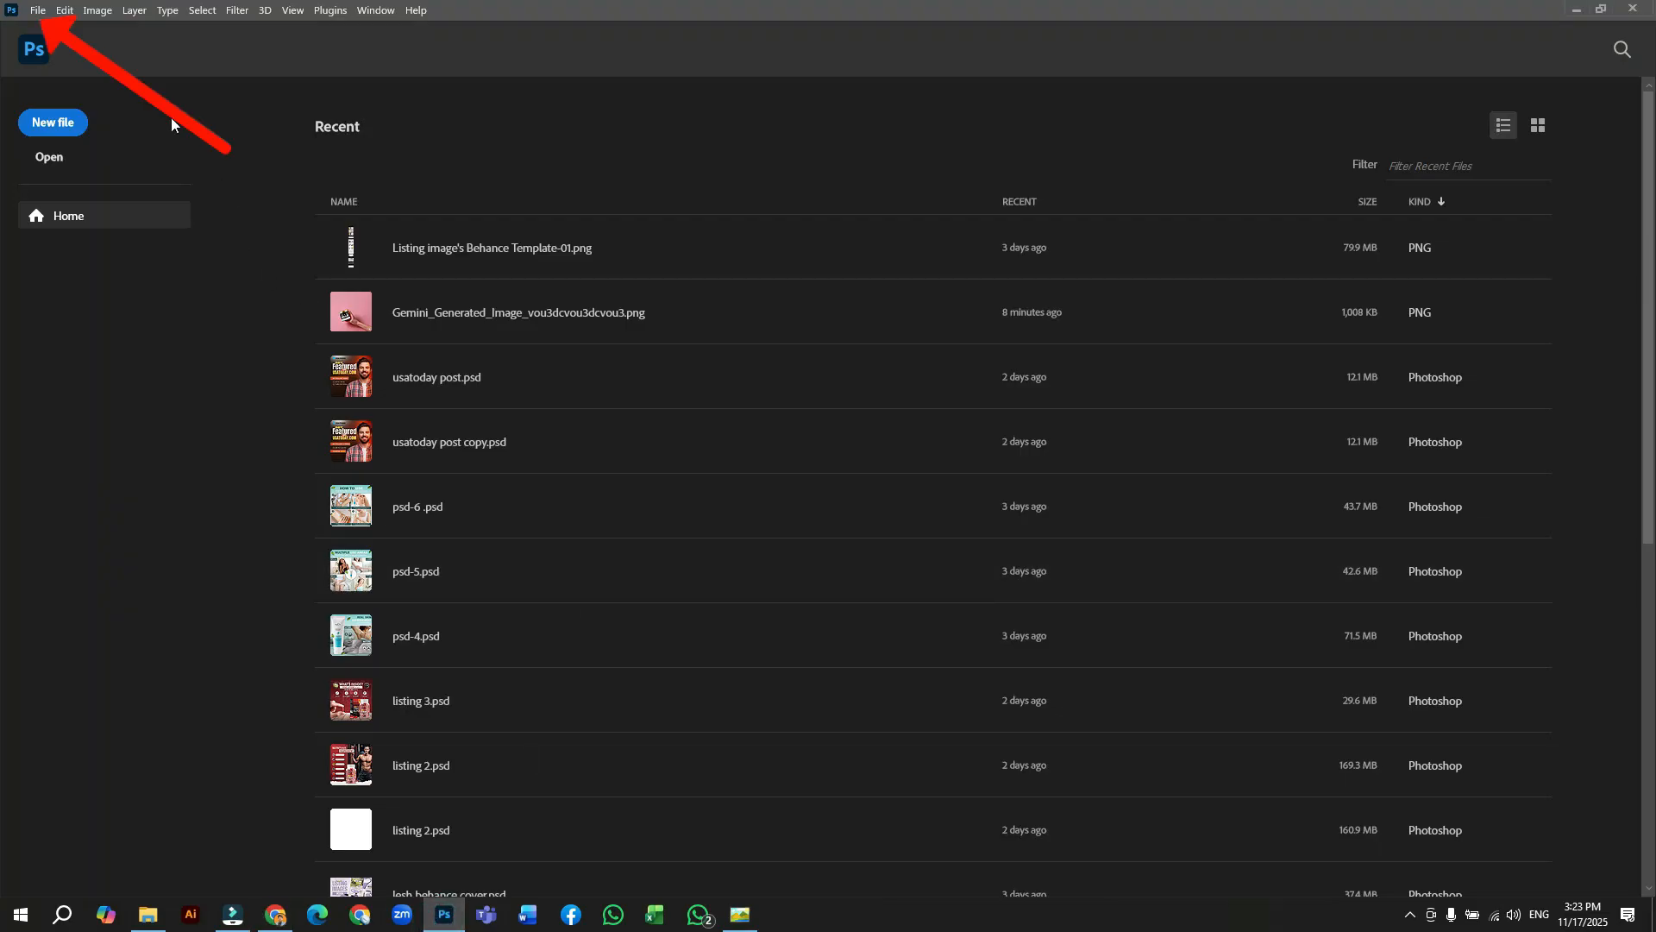
pyautogui.click(38, 10)
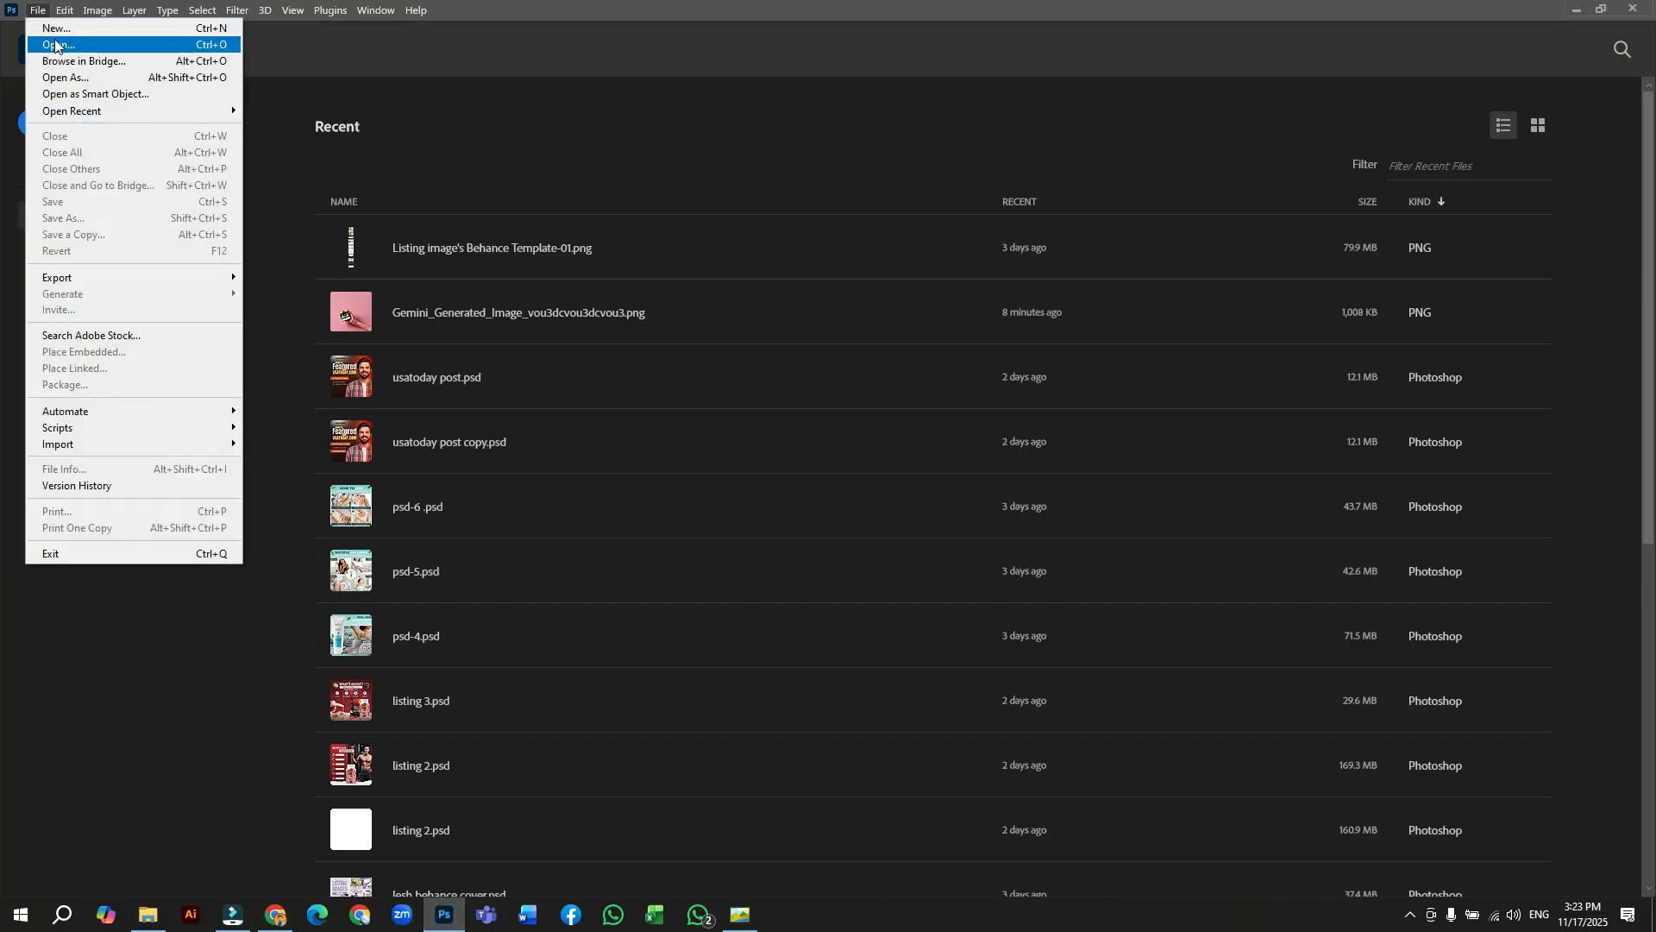
pyautogui.click(56, 27)
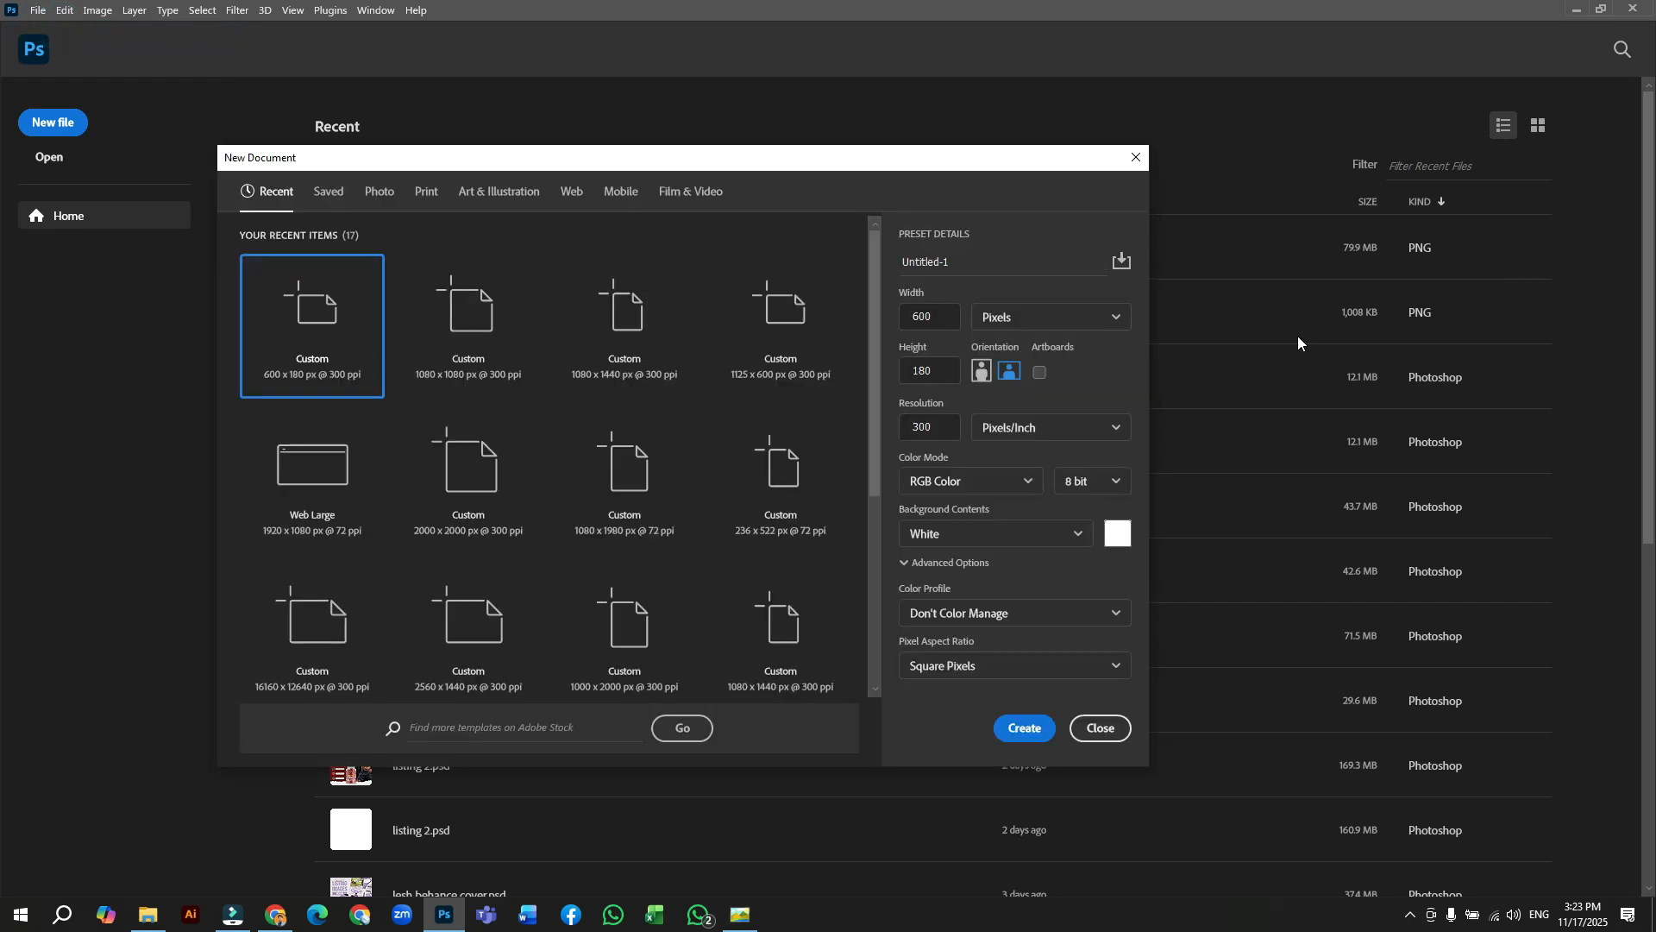
pyautogui.moveTo(940, 317); pyautogui.dragTo(908, 320)
pyautogui.write('9')
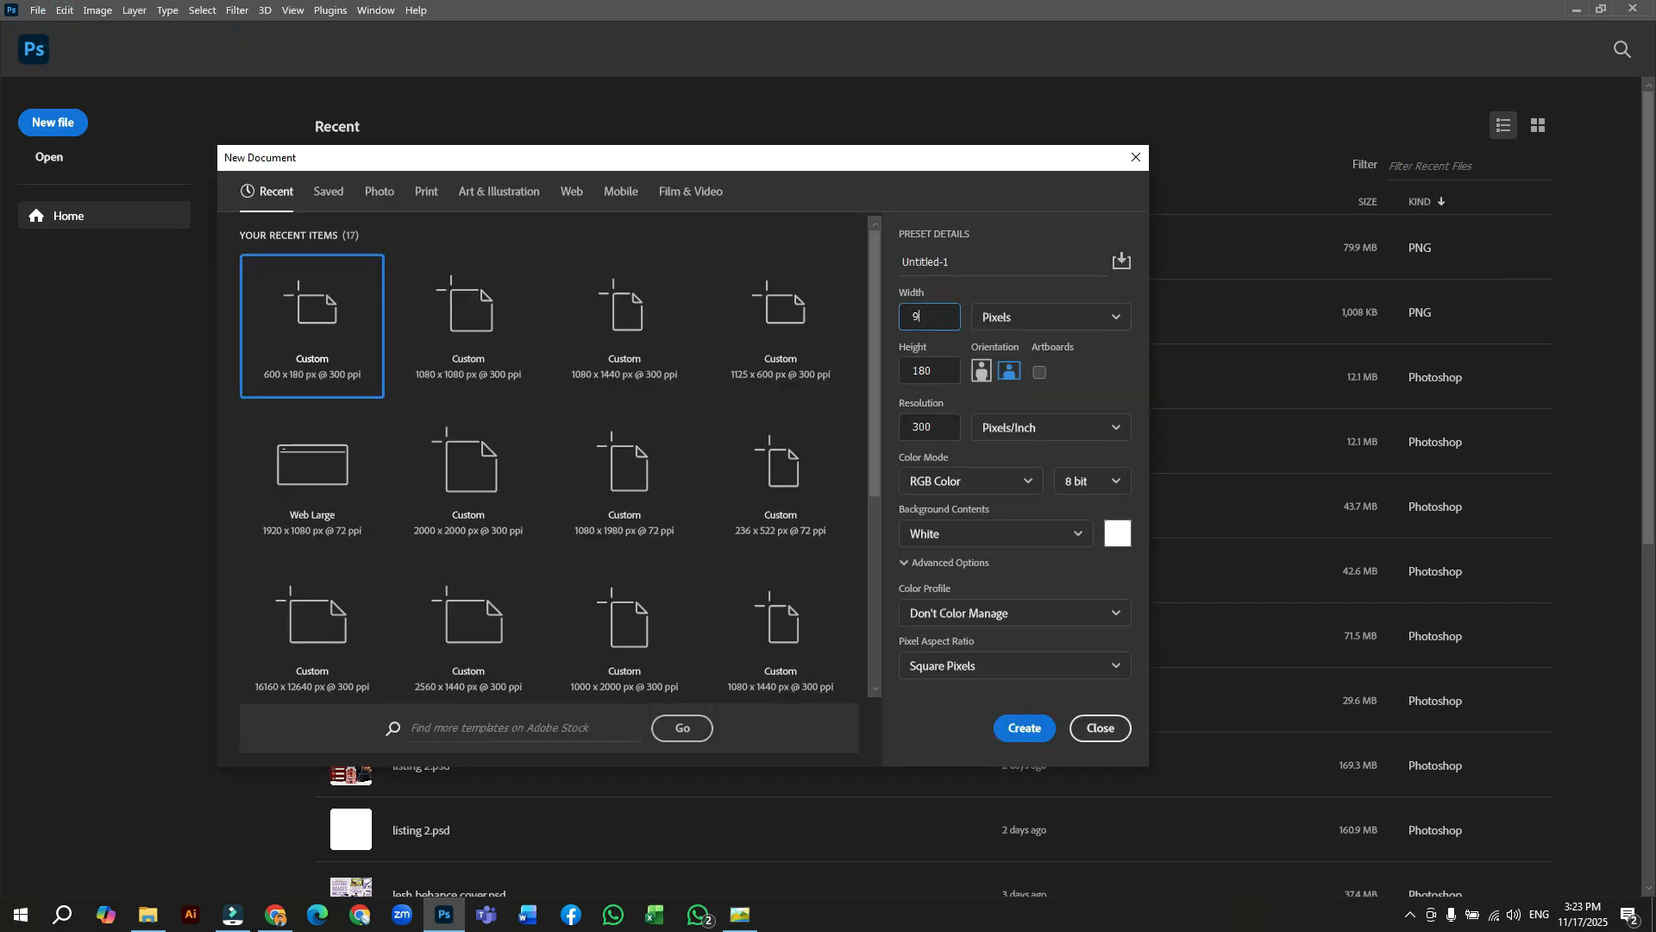
pyautogui.write('70')
pyautogui.doubleClick(933, 368)
pyautogui.write('600')
pyautogui.click(1025, 729)
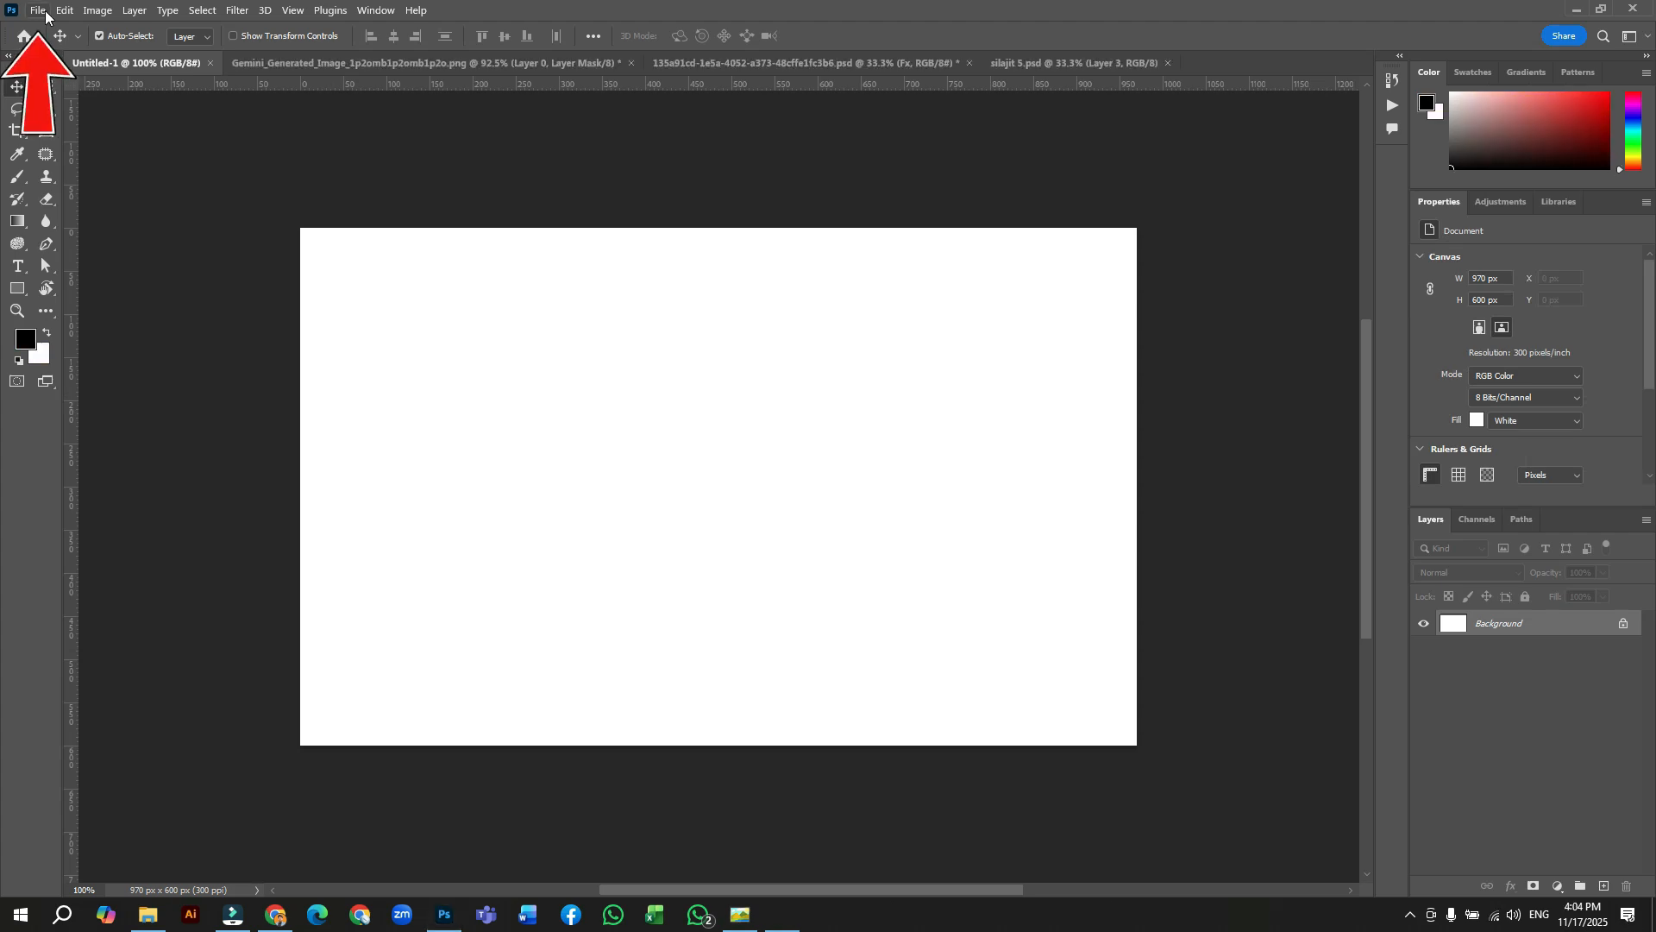
# Place the beautiful-shot-top-mountain image as an embedded object in the new document
pyautogui.click(41, 16)
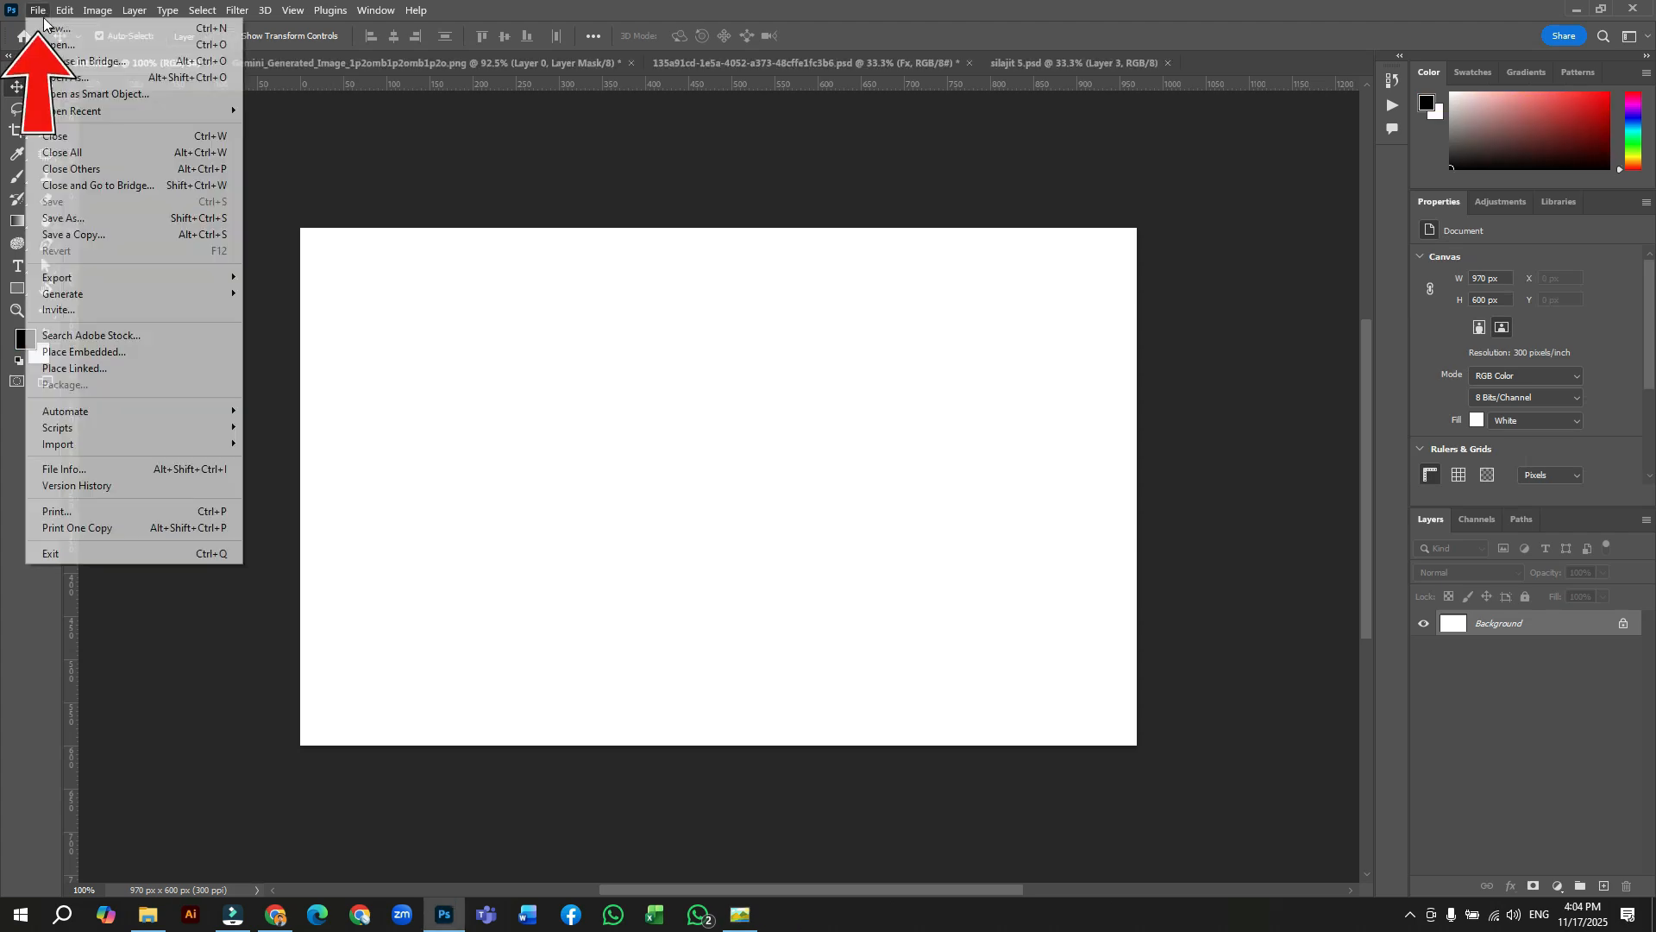
pyautogui.click(78, 352)
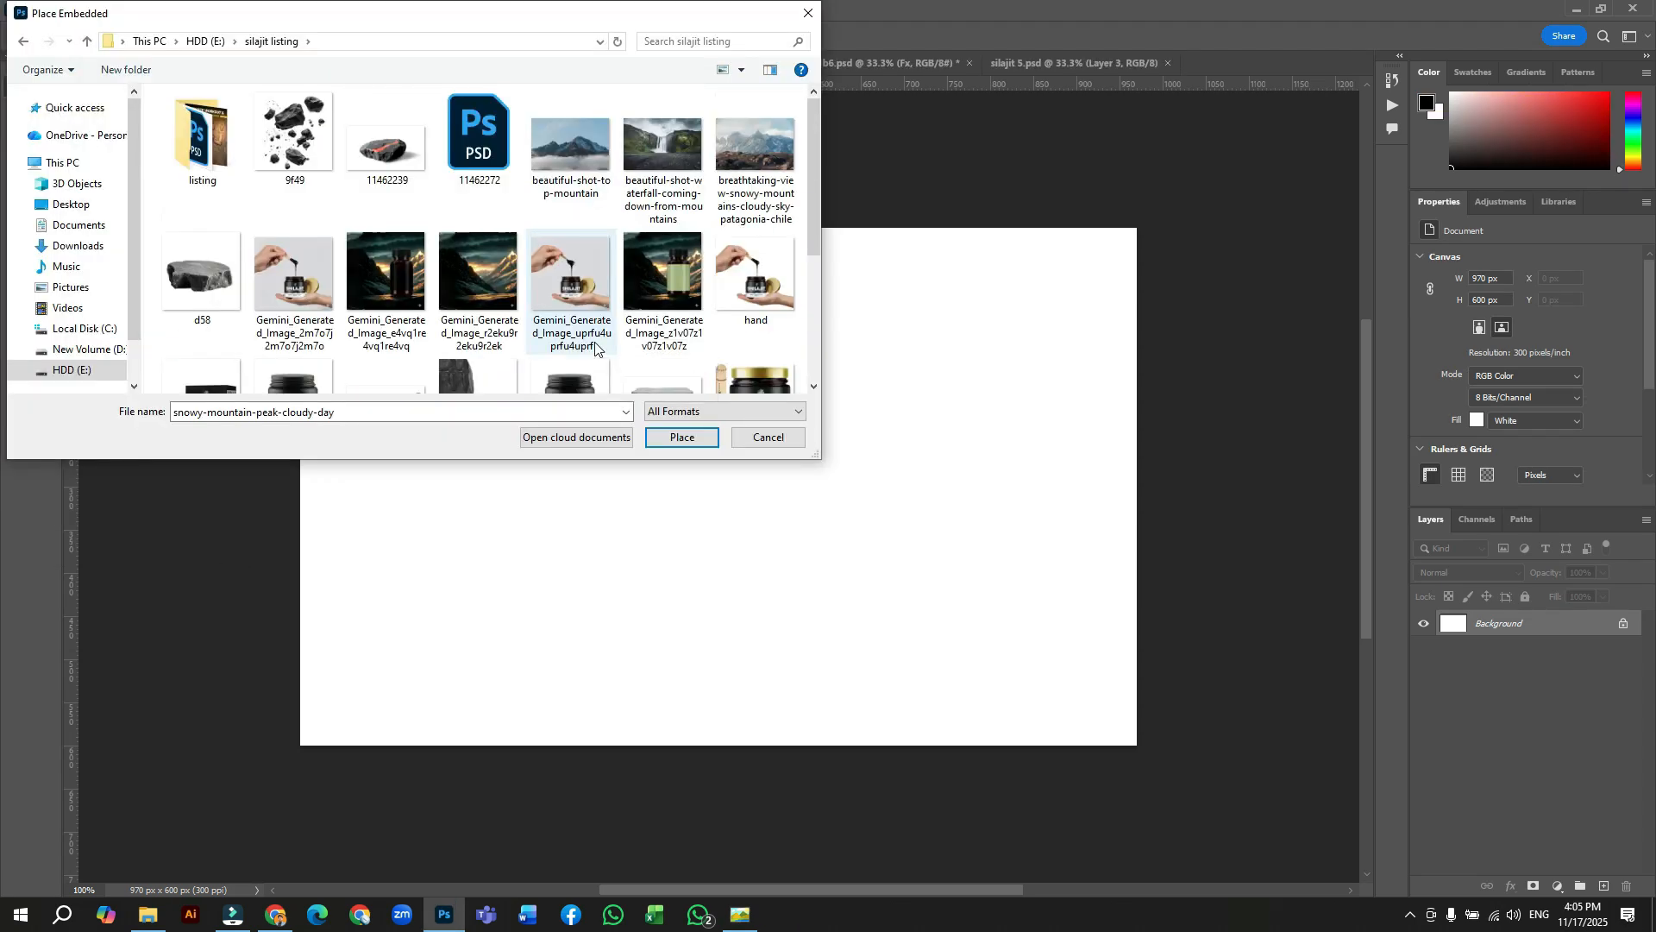
pyautogui.click(597, 157)
pyautogui.click(684, 437)
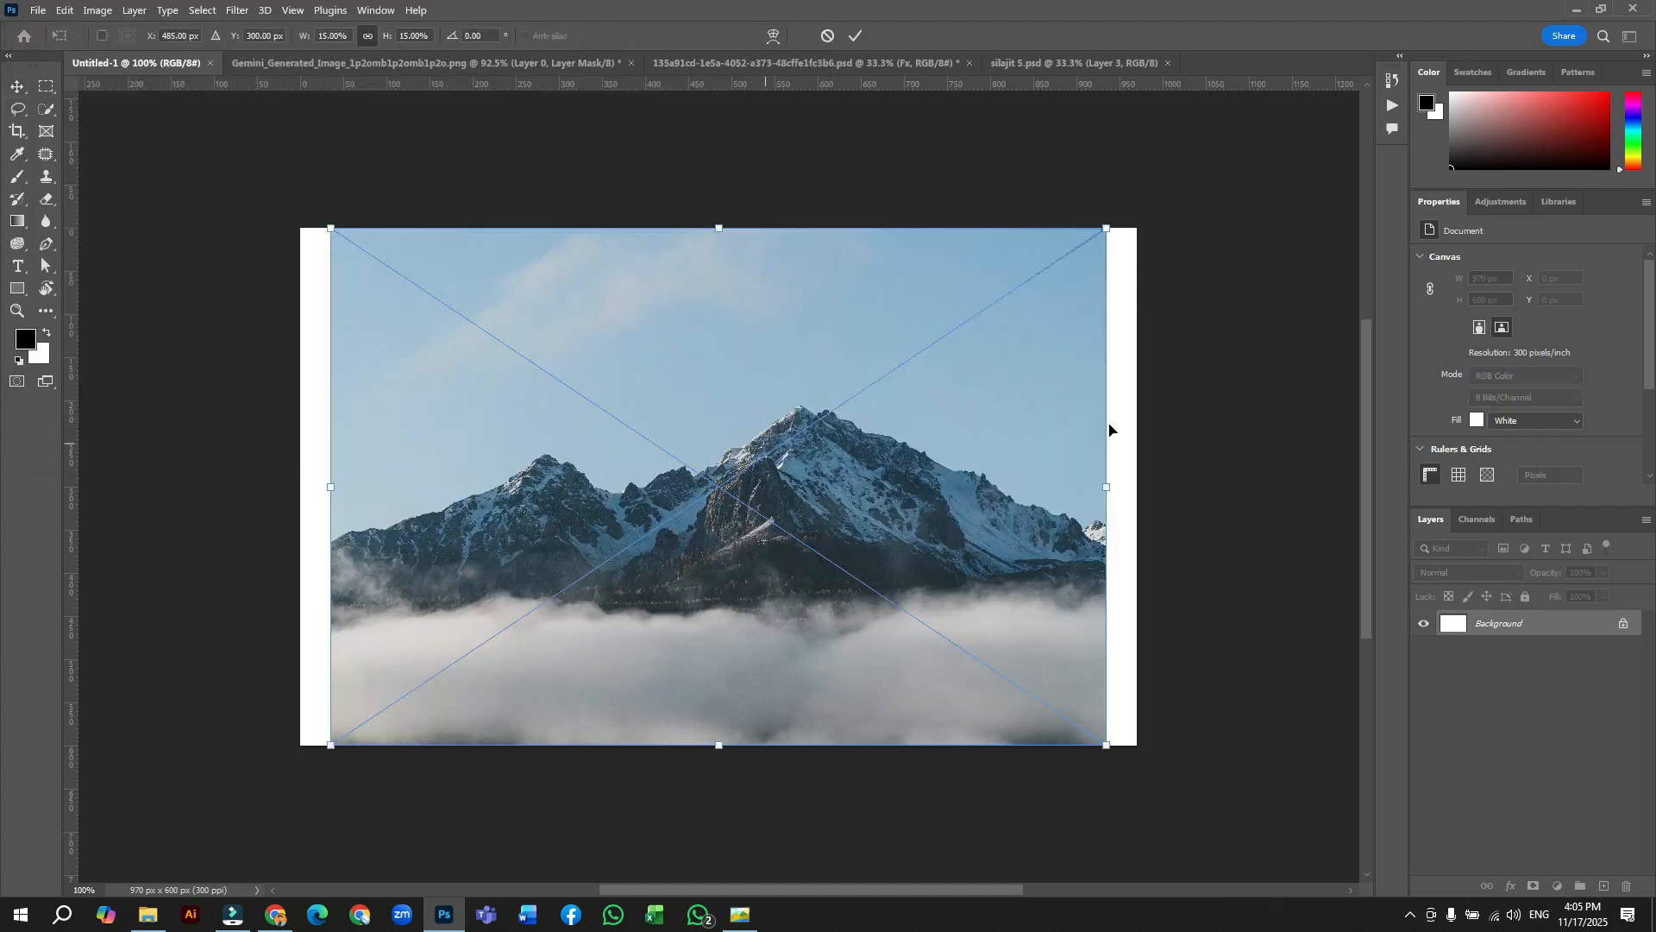
# Scale the placed mountain image to about 28.23% to cover the whole canvas and centre its peak horizontally
pyautogui.moveTo(1110, 495); pyautogui.dragTo(1270, 485)
pyautogui.moveTo(284, 497); pyautogui.dragTo(70, 486)
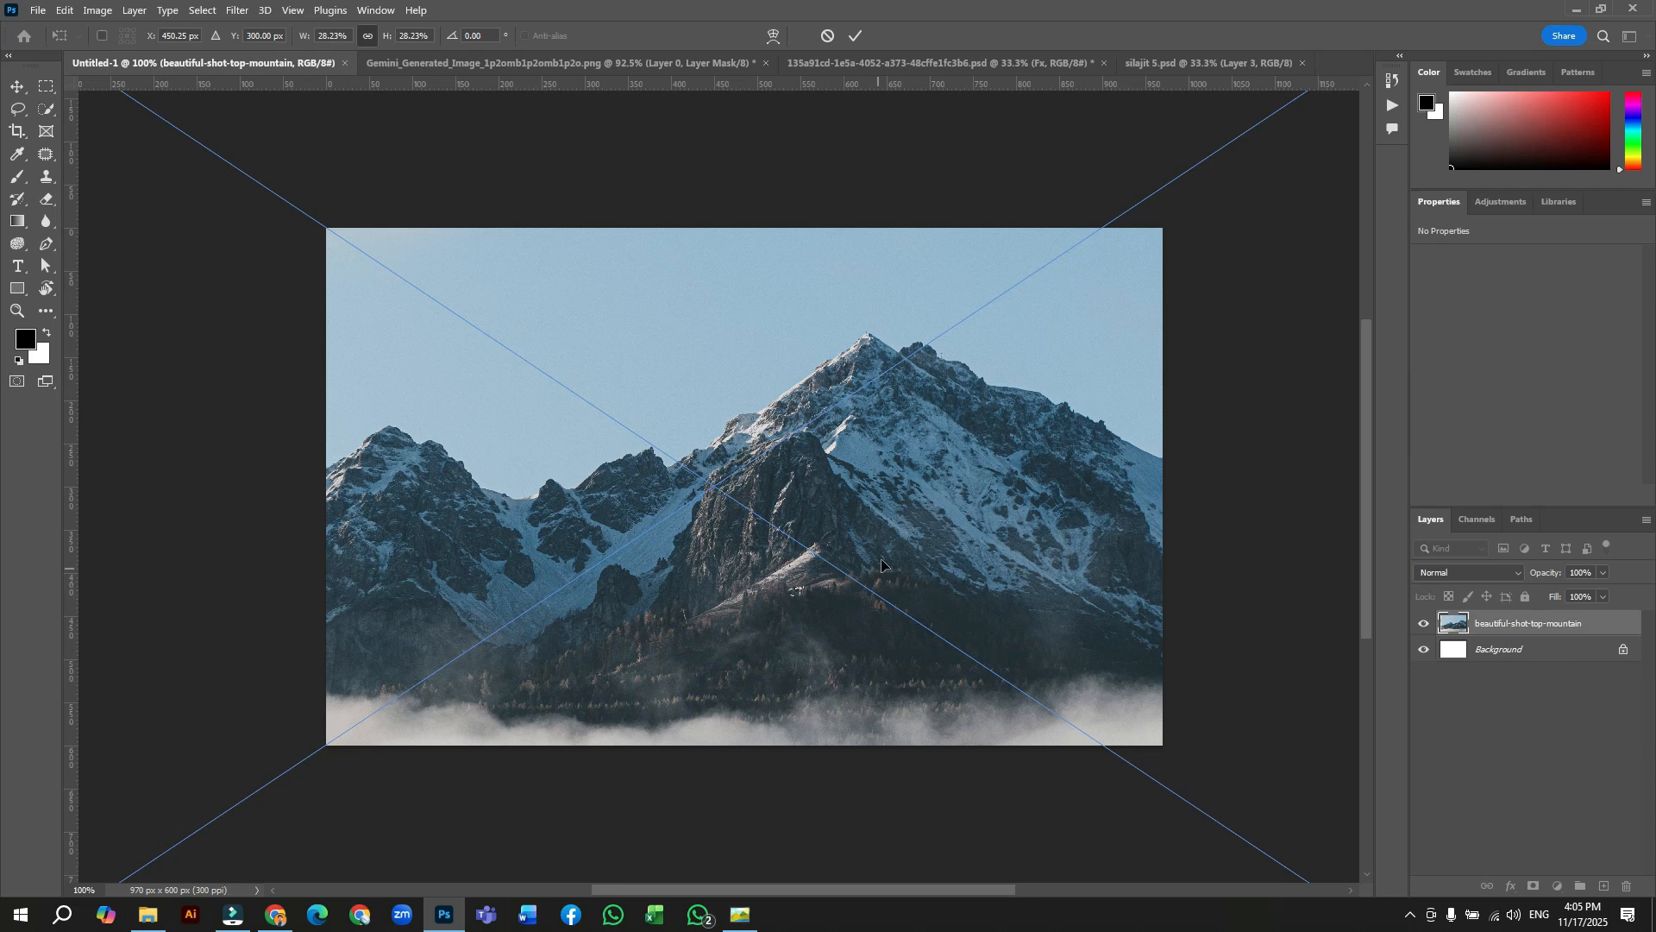
pyautogui.moveTo(880, 532); pyautogui.dragTo(758, 523)
pyautogui.click(859, 36)
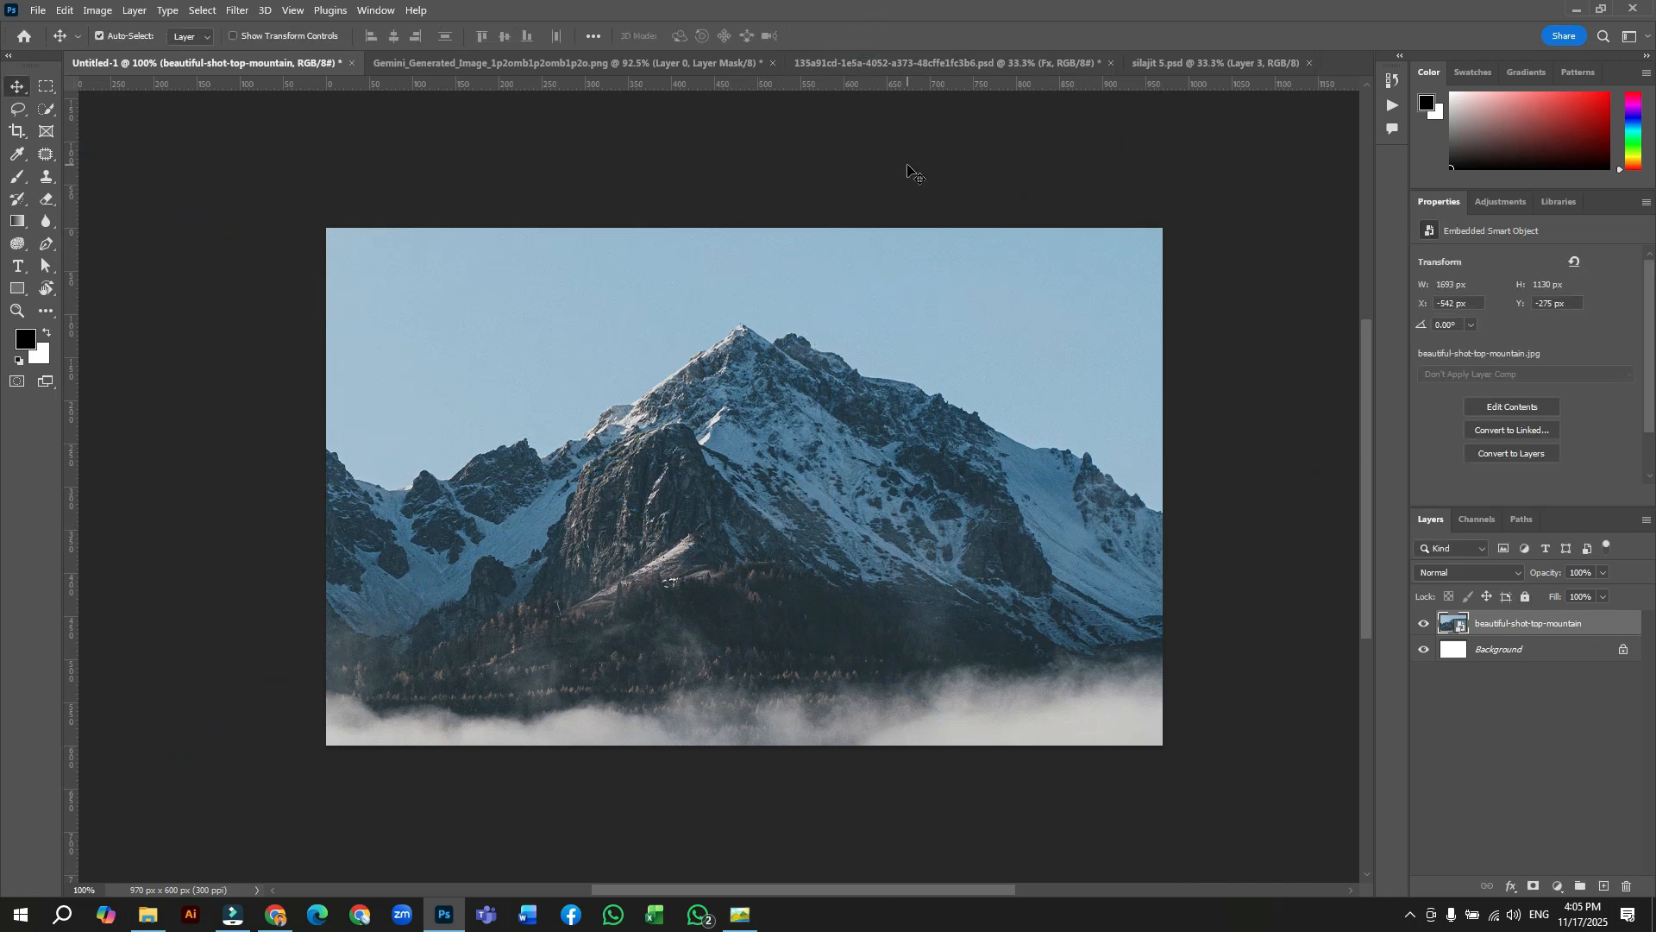
# Add a black (000000) Solid Color fill layer and move it below the mountain image layer
pyautogui.hscroll(1, 908, 165)
pyautogui.click(1557, 888)
pyautogui.click(1564, 590)
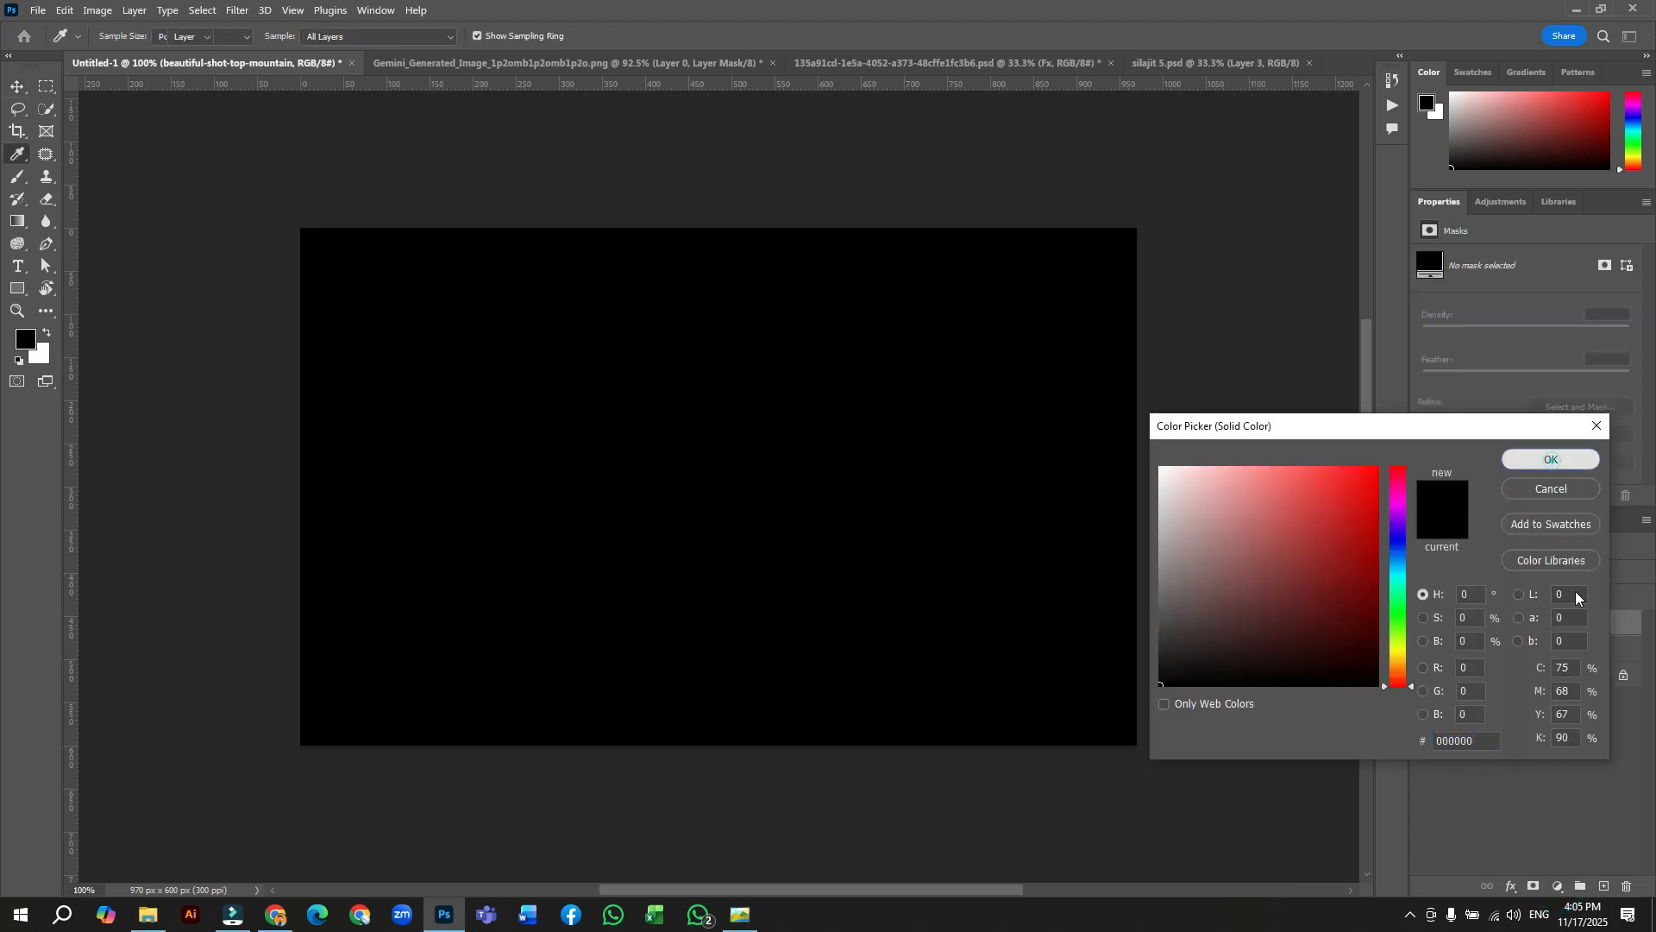
pyautogui.press('Return')
pyautogui.moveTo(1550, 626); pyautogui.dragTo(1545, 640)
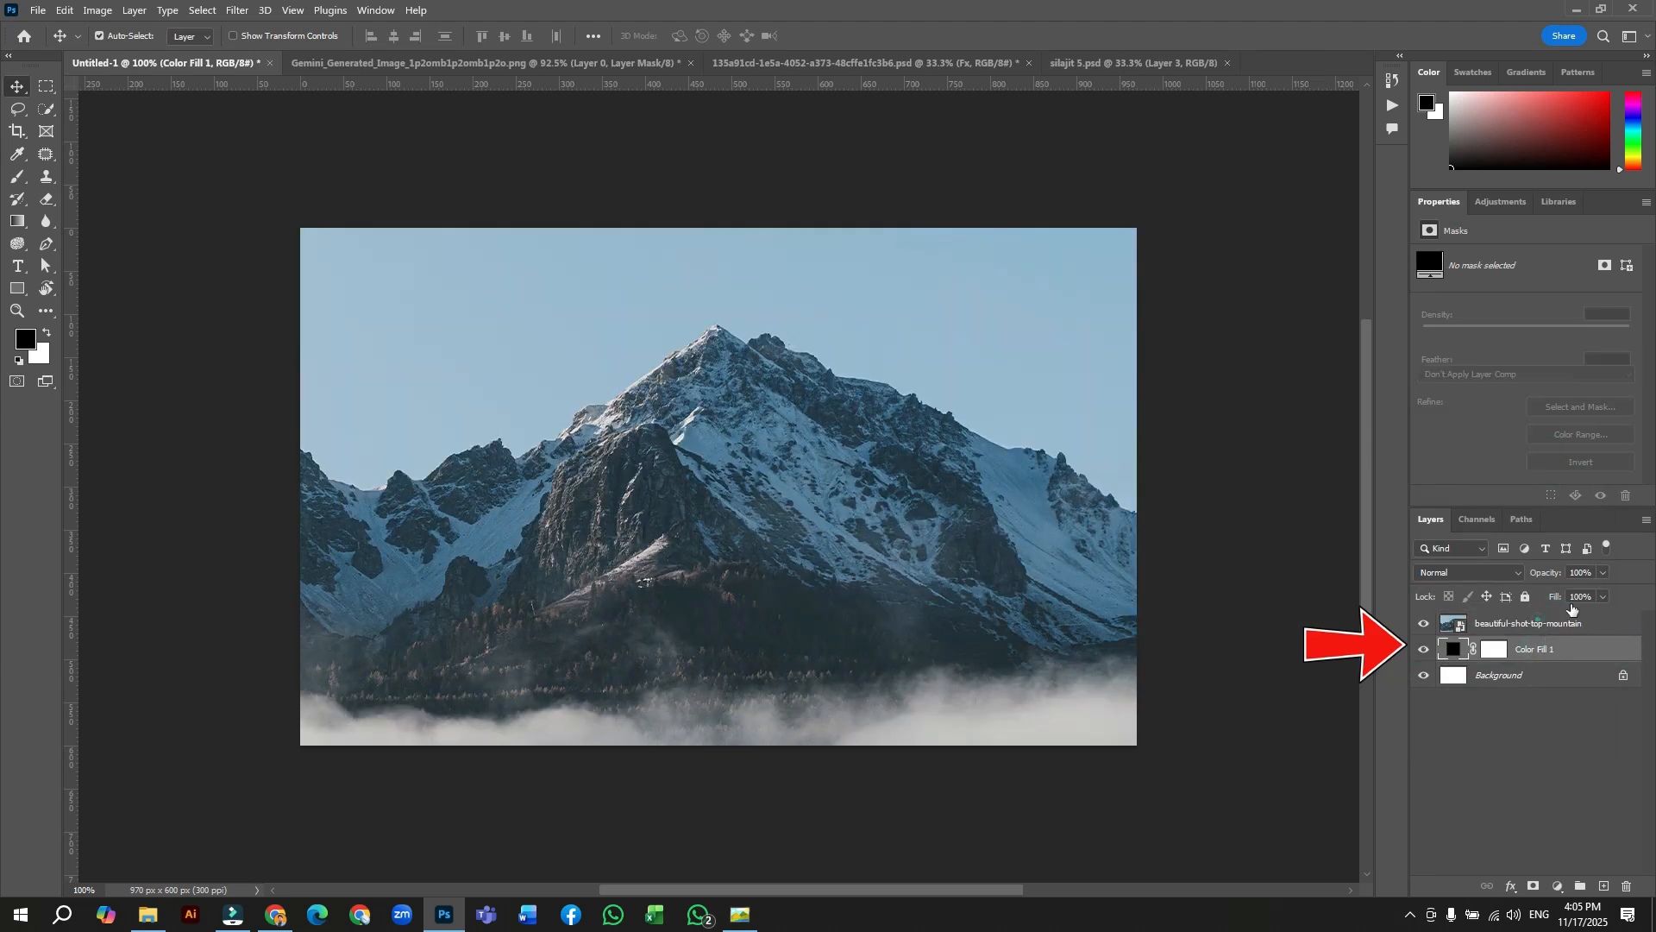
# Set the mountain image layer's opacity to 30%
pyautogui.click(1562, 625)
pyautogui.click(1589, 571)
pyautogui.write('30')
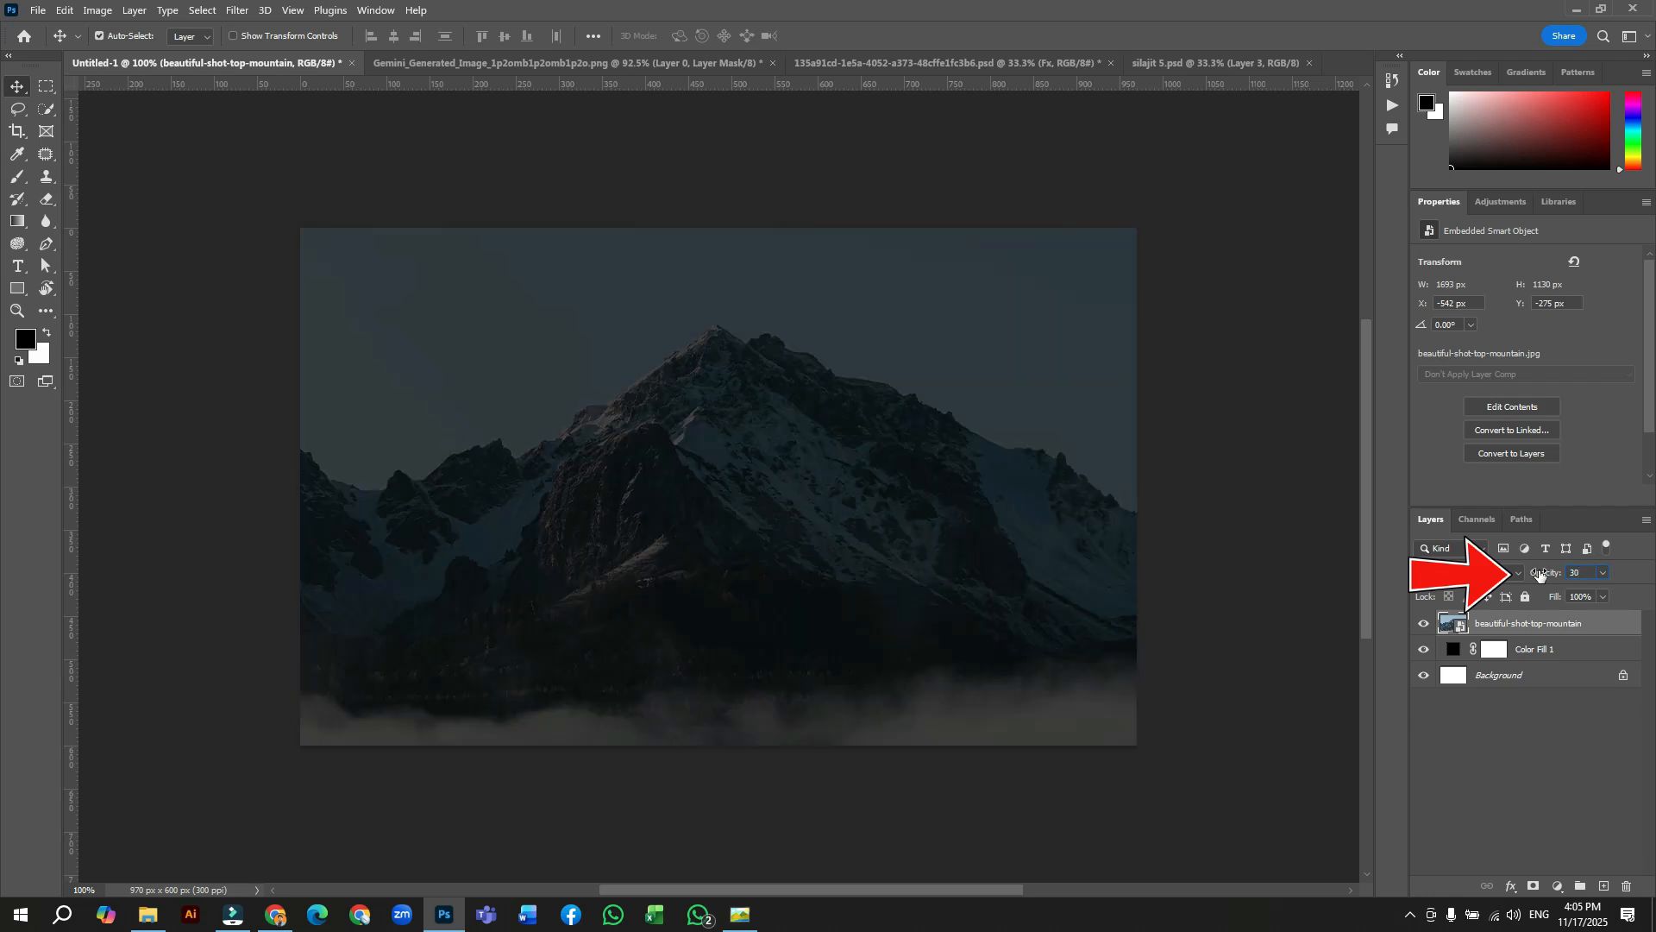
pyautogui.press('Return')
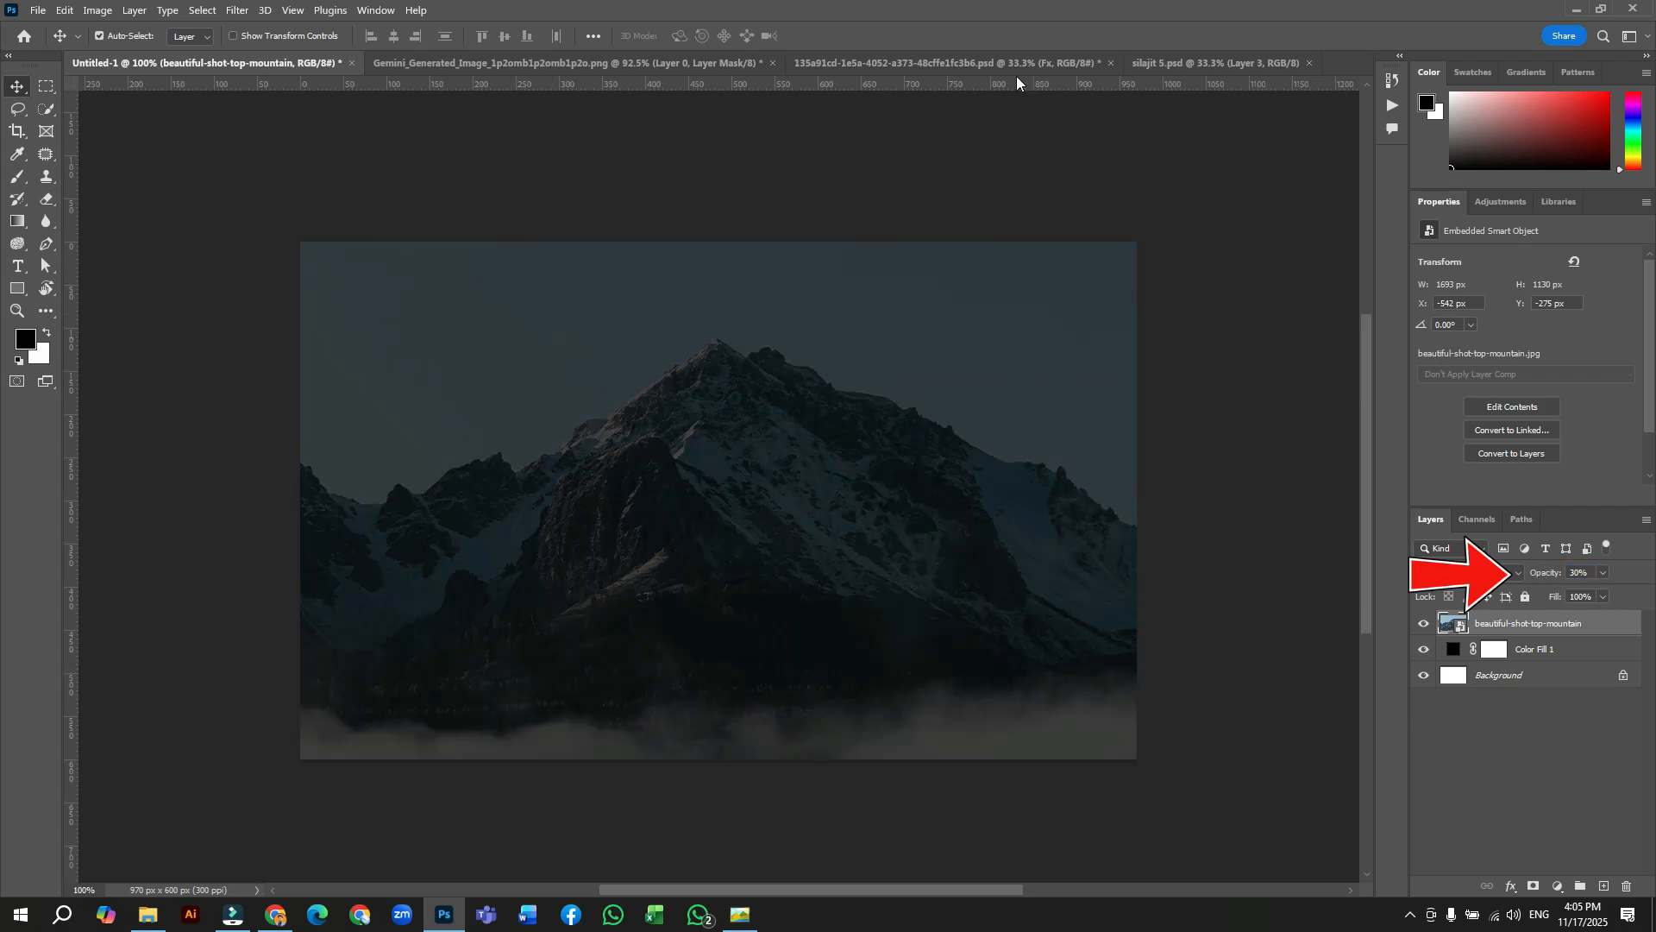
# Copy the masked hand-and-jar layer from the Gemini_Generated_Image document into Untitled-1 above the mountain layer
pyautogui.click(576, 71)
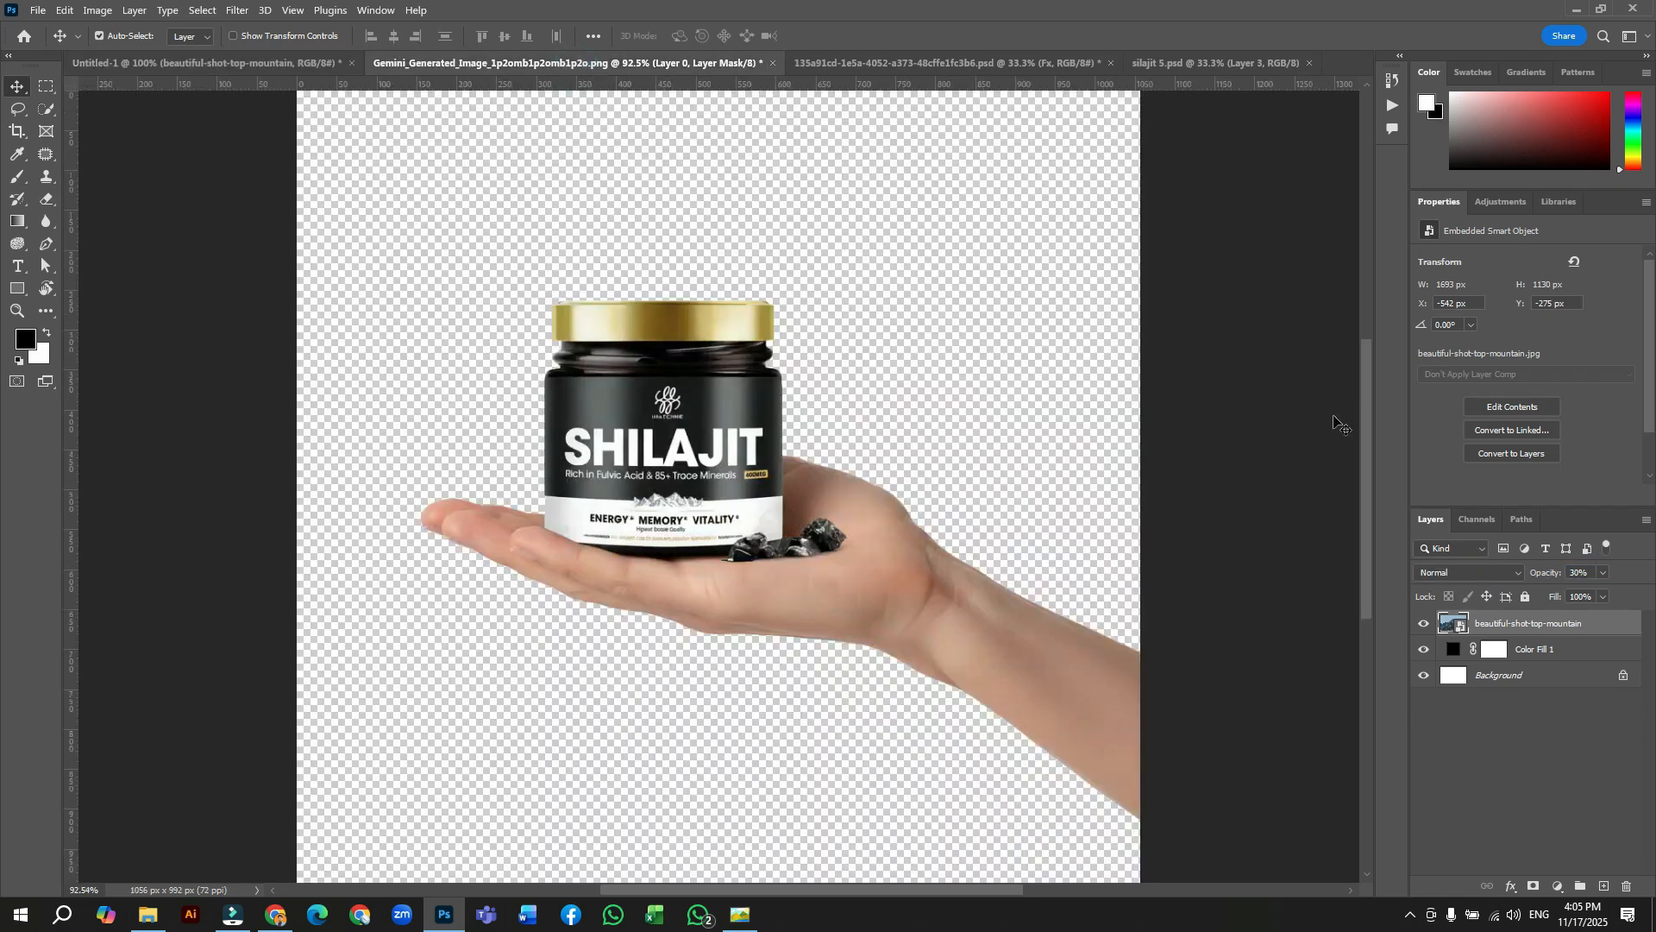
pyautogui.press('x')
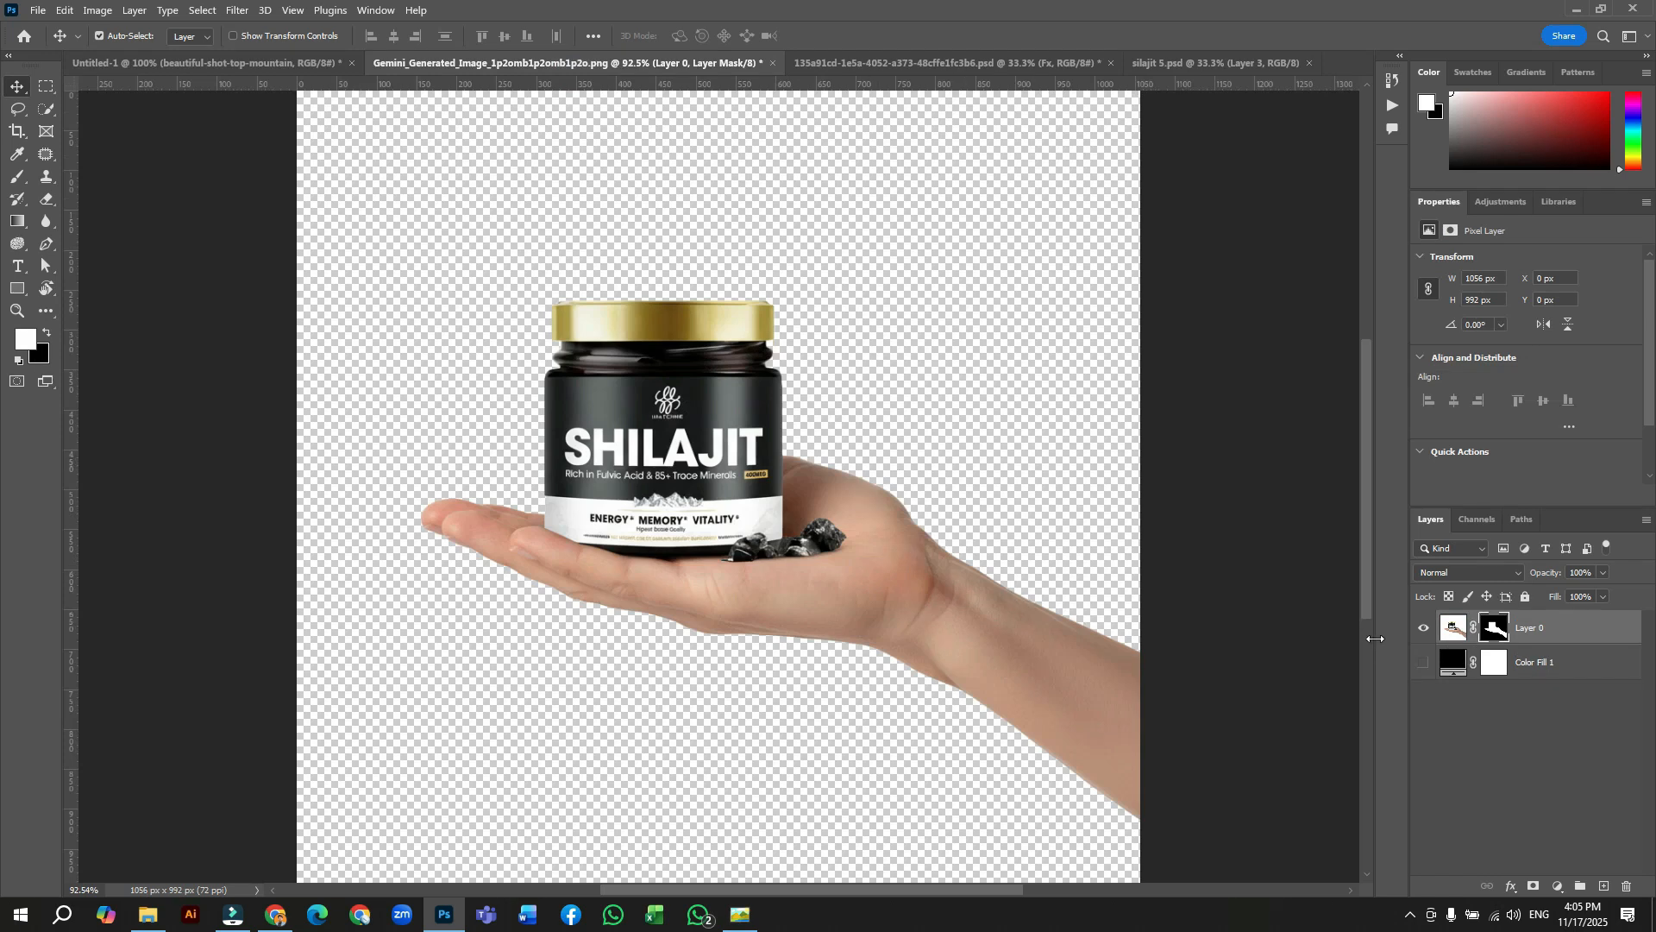
pyautogui.click(1453, 628)
pyautogui.click(250, 64)
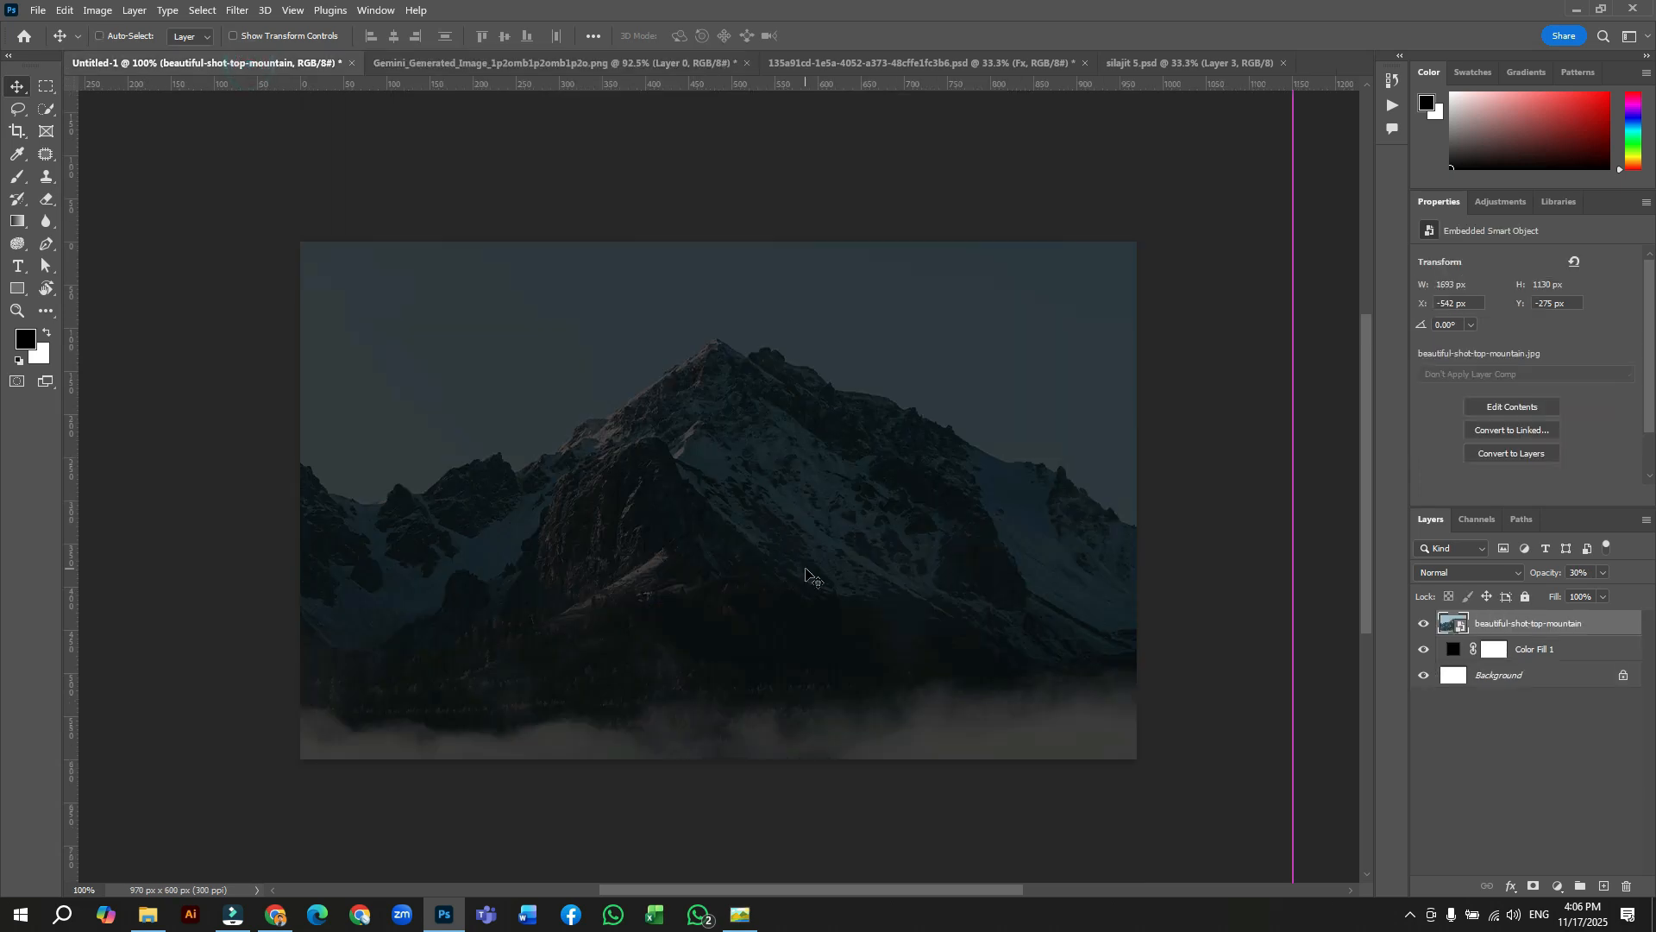
pyautogui.hotkey('ctrl', 'v')
pyautogui.press('ctrl')
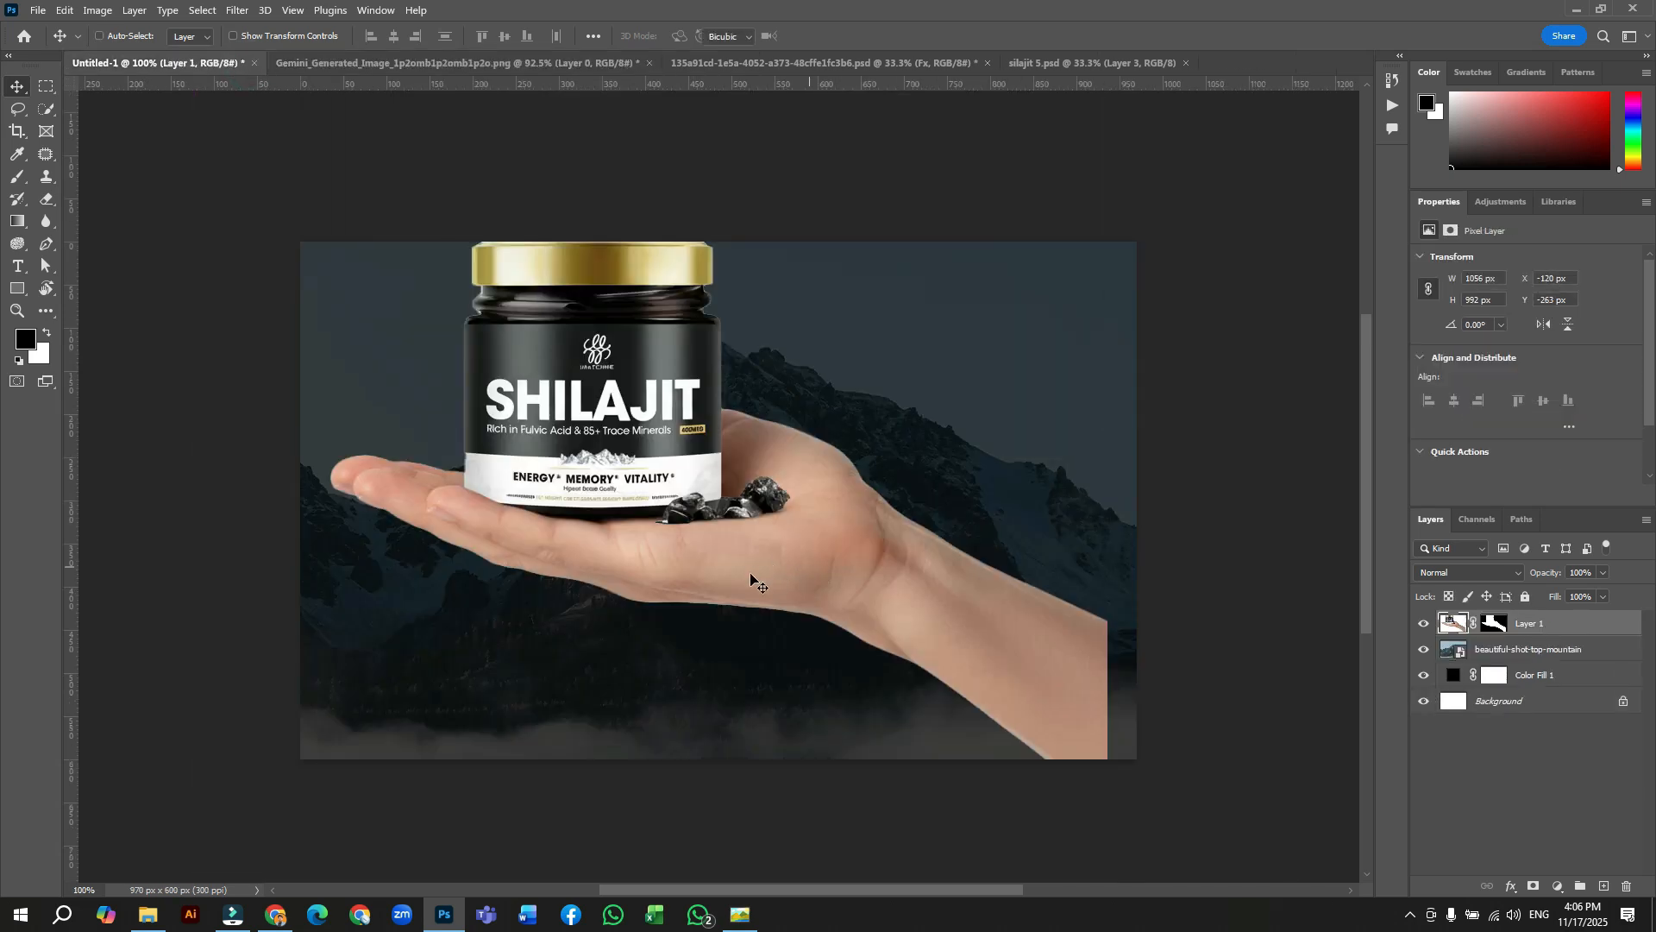
# Scale the hand-and-jar layer to about 80.11% and align it with the canvas's right edge, centred vertically
pyautogui.hotkey('ctrl', 't')
pyautogui.moveTo(197, 443); pyautogui.dragTo(377, 524)
pyautogui.moveTo(918, 573); pyautogui.dragTo(946, 640)
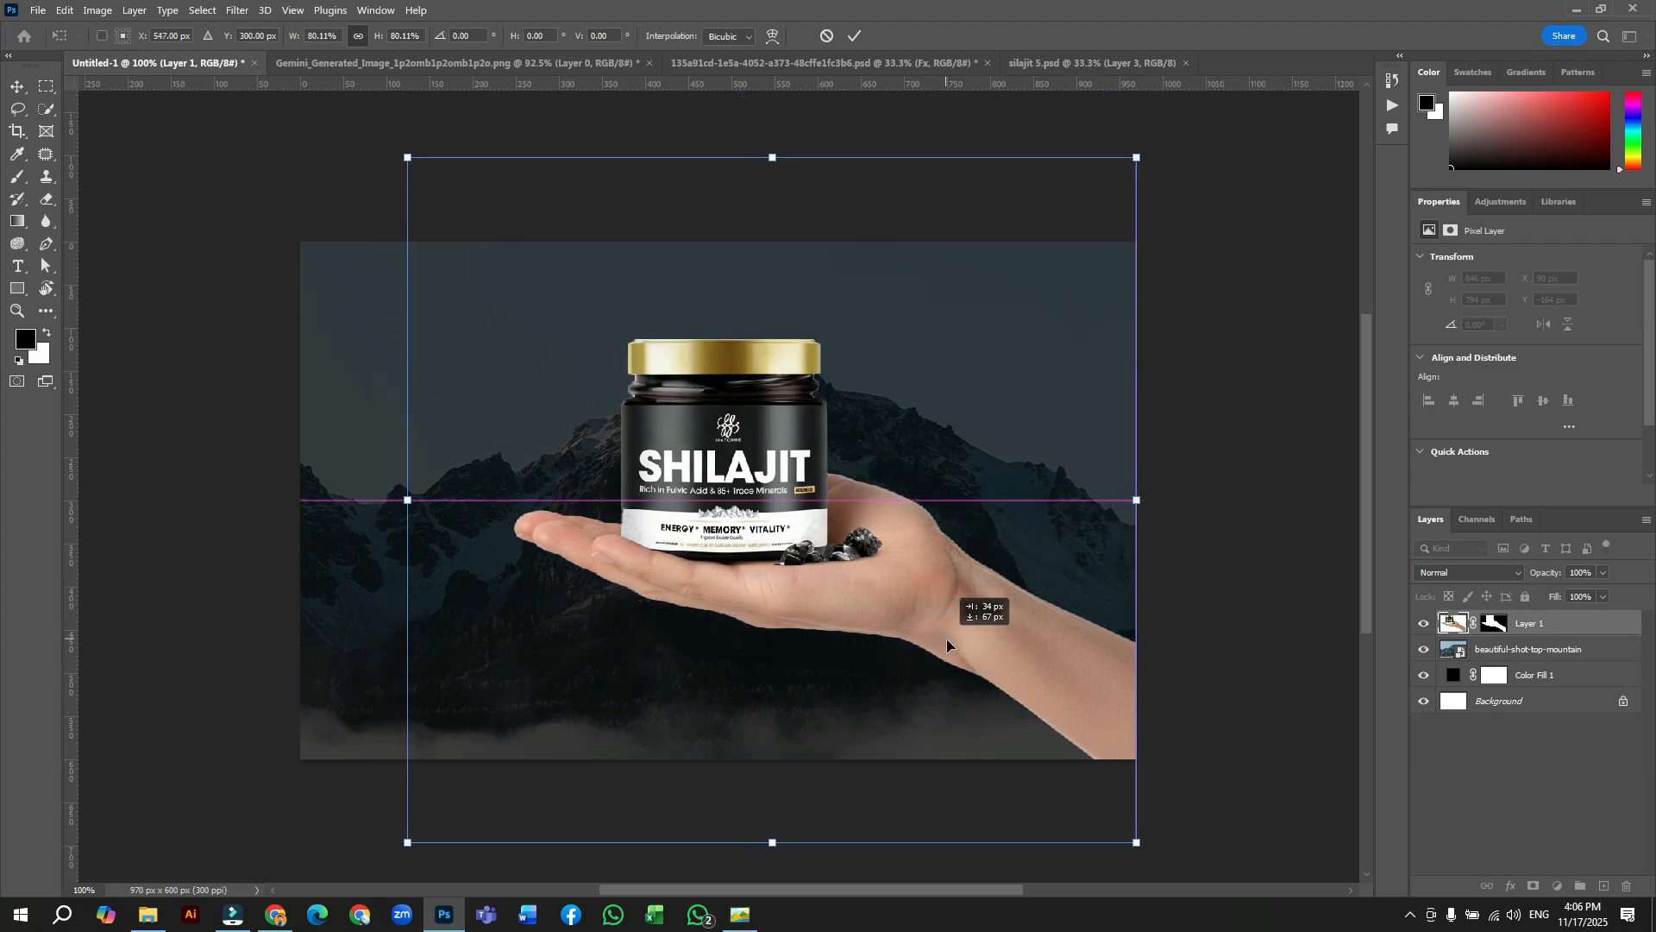
pyautogui.click(854, 35)
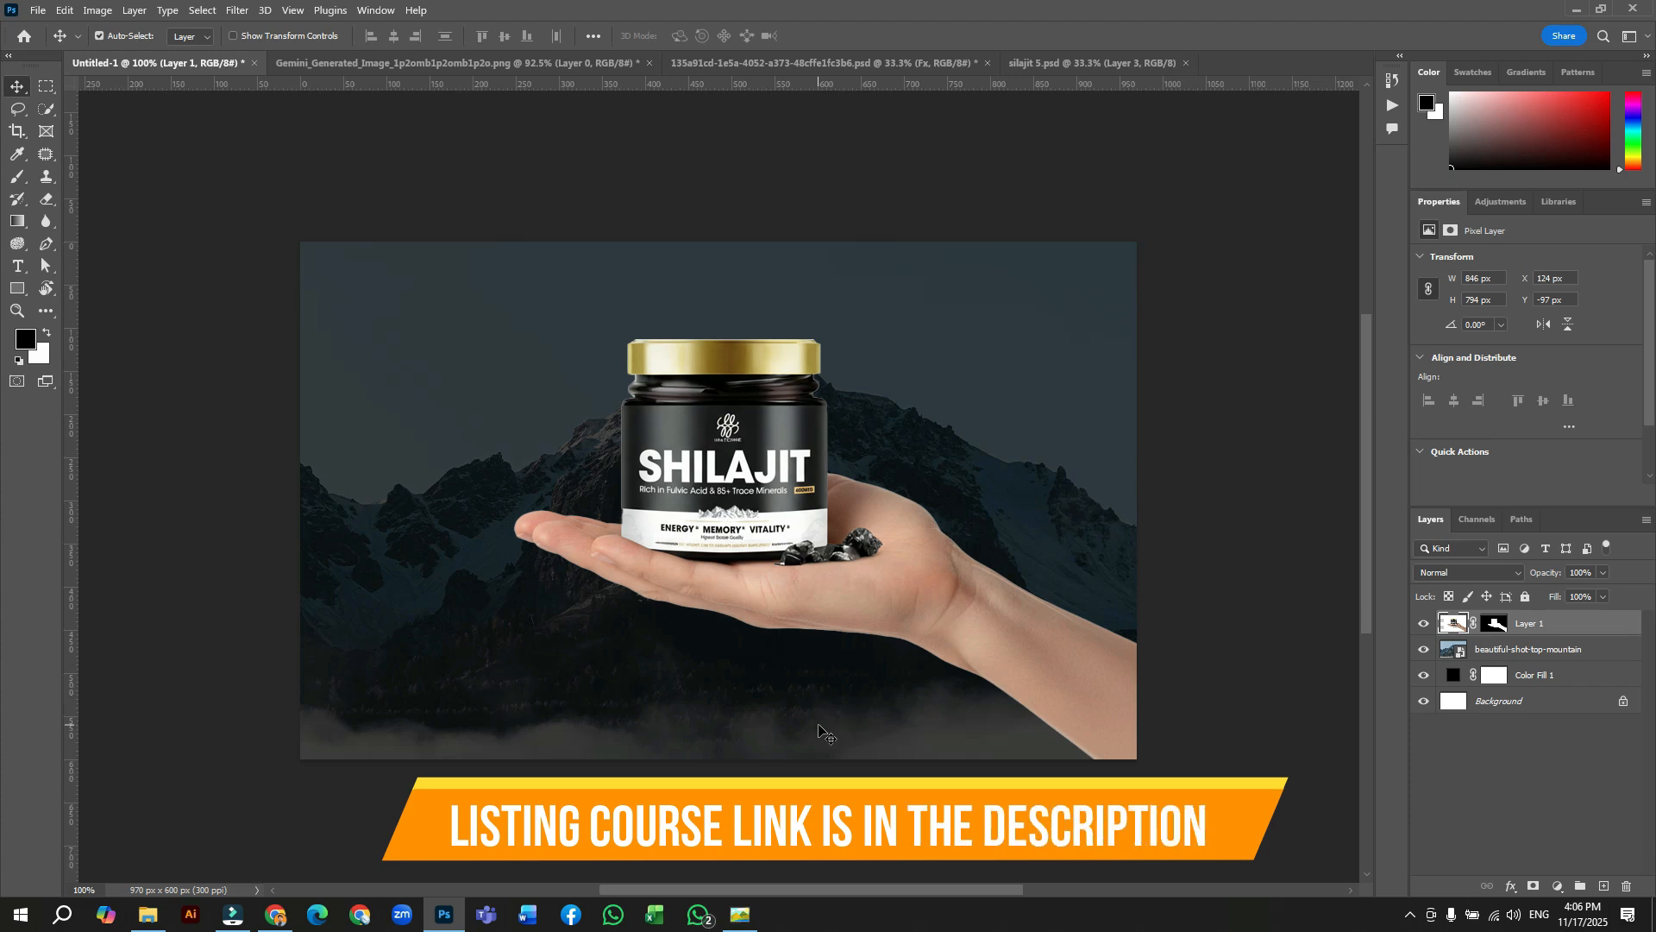
# Set the mountain image layer's opacity to 20%
pyautogui.click(1523, 655)
pyautogui.doubleClick(1590, 574)
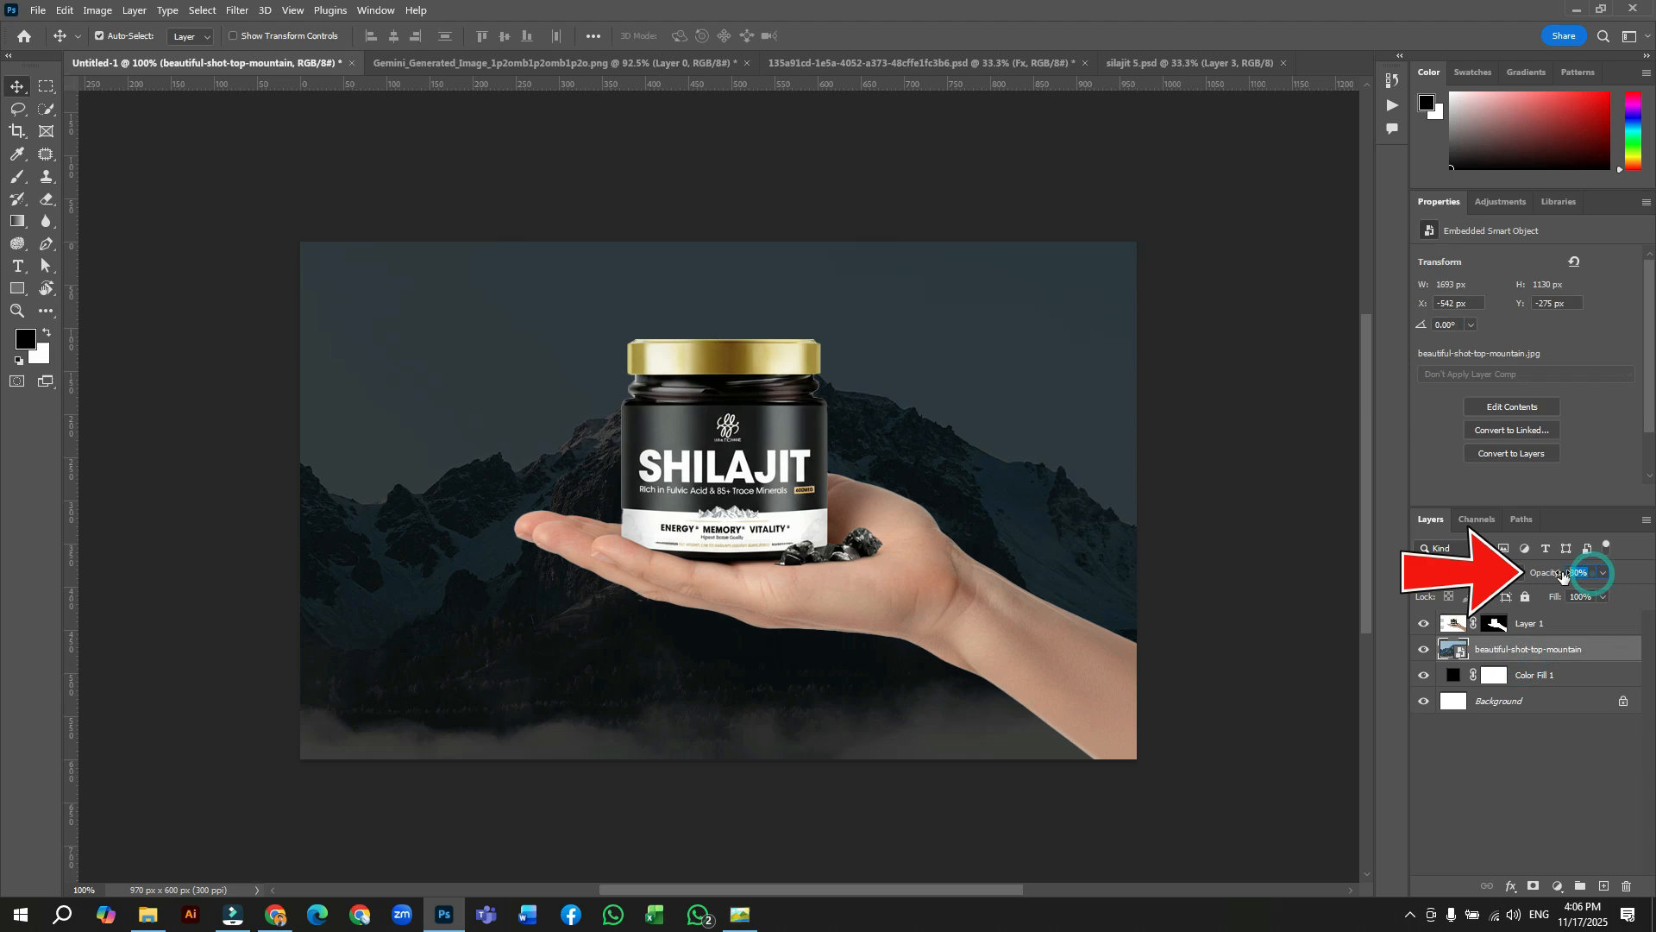
pyautogui.write('20')
pyautogui.press('Return')
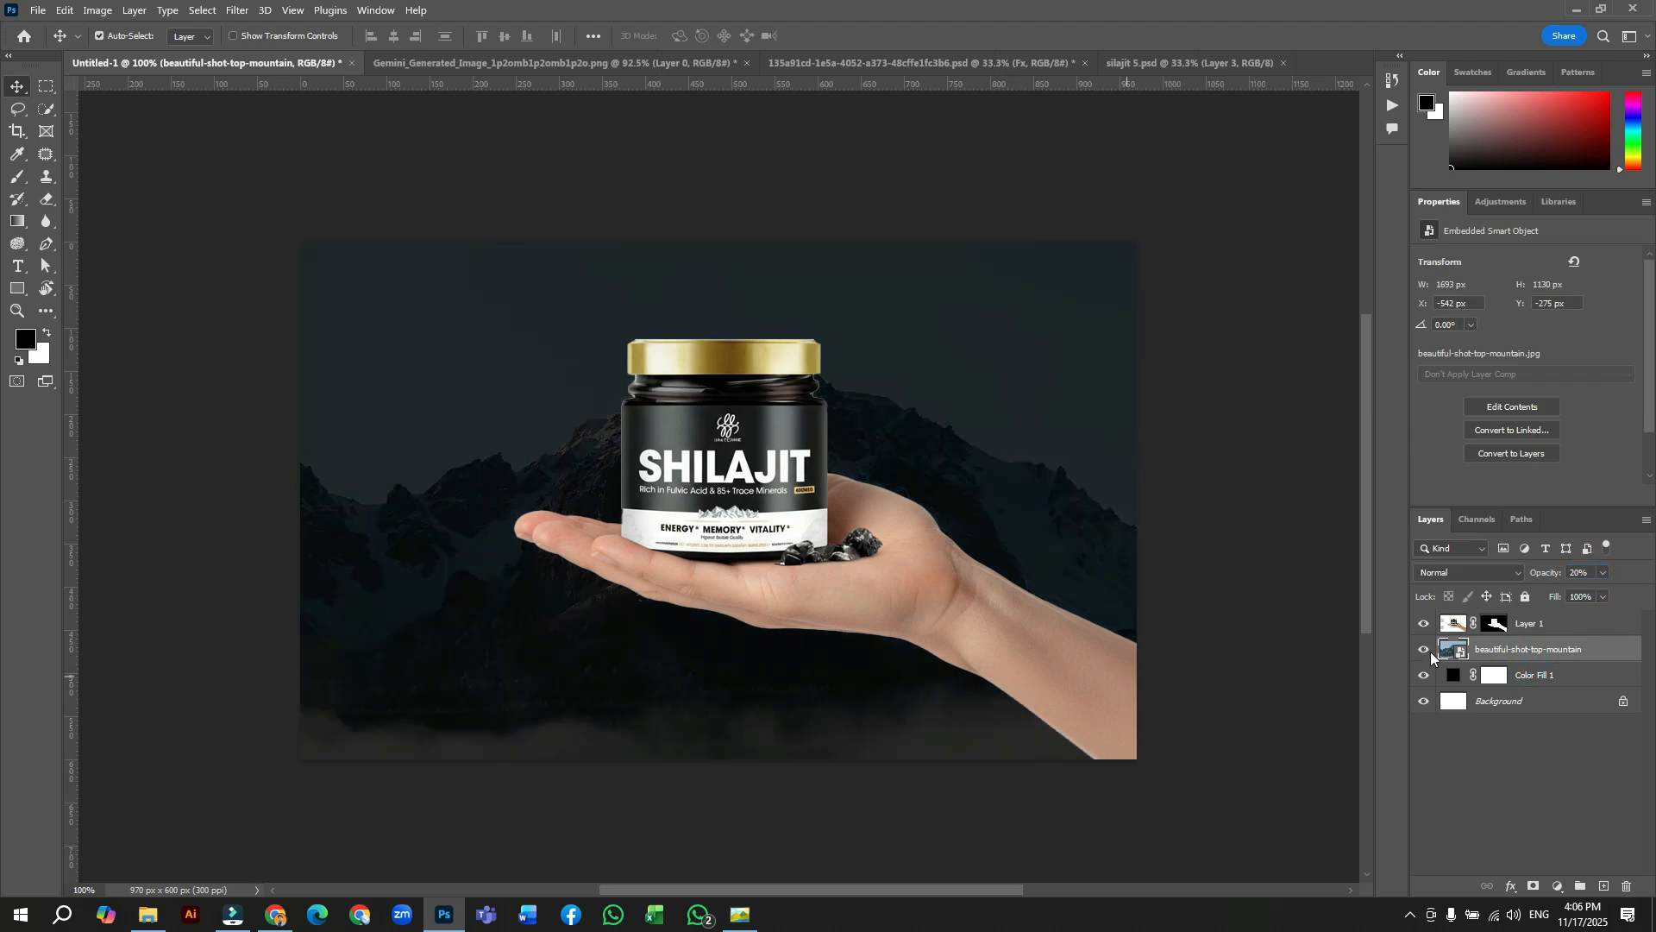
# Start a Match Color adjustment on the hand-and-jar layer with Untitled-1 as source and beautiful-shot-top-mountain as source layer
pyautogui.click(1455, 627)
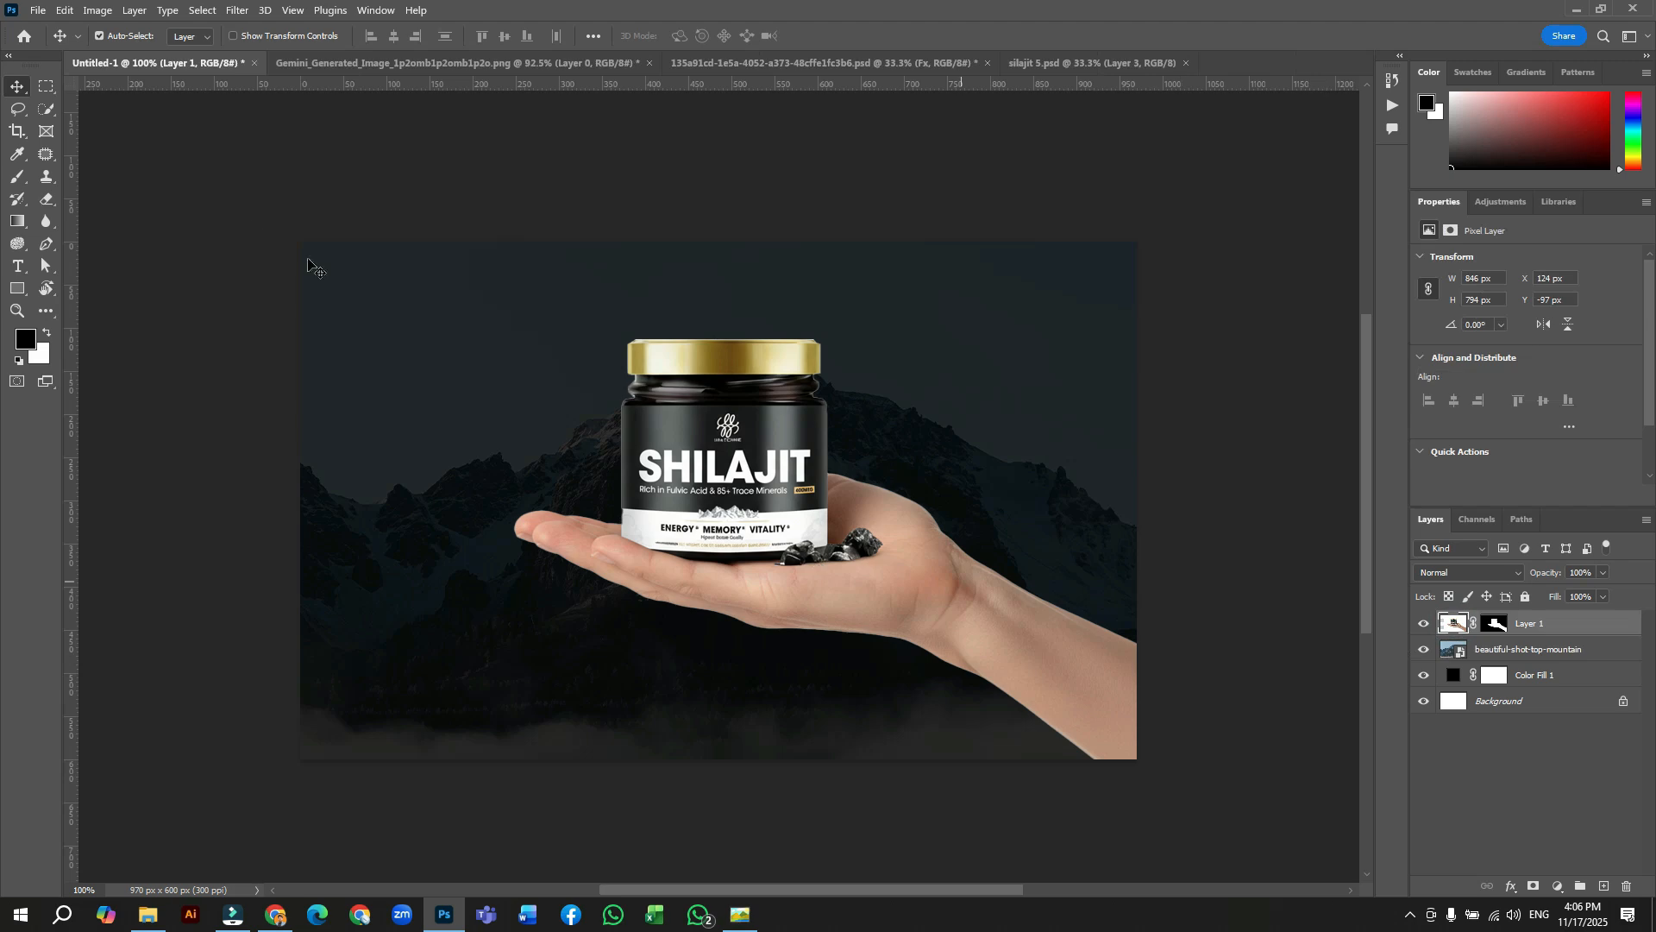
pyautogui.click(96, 10)
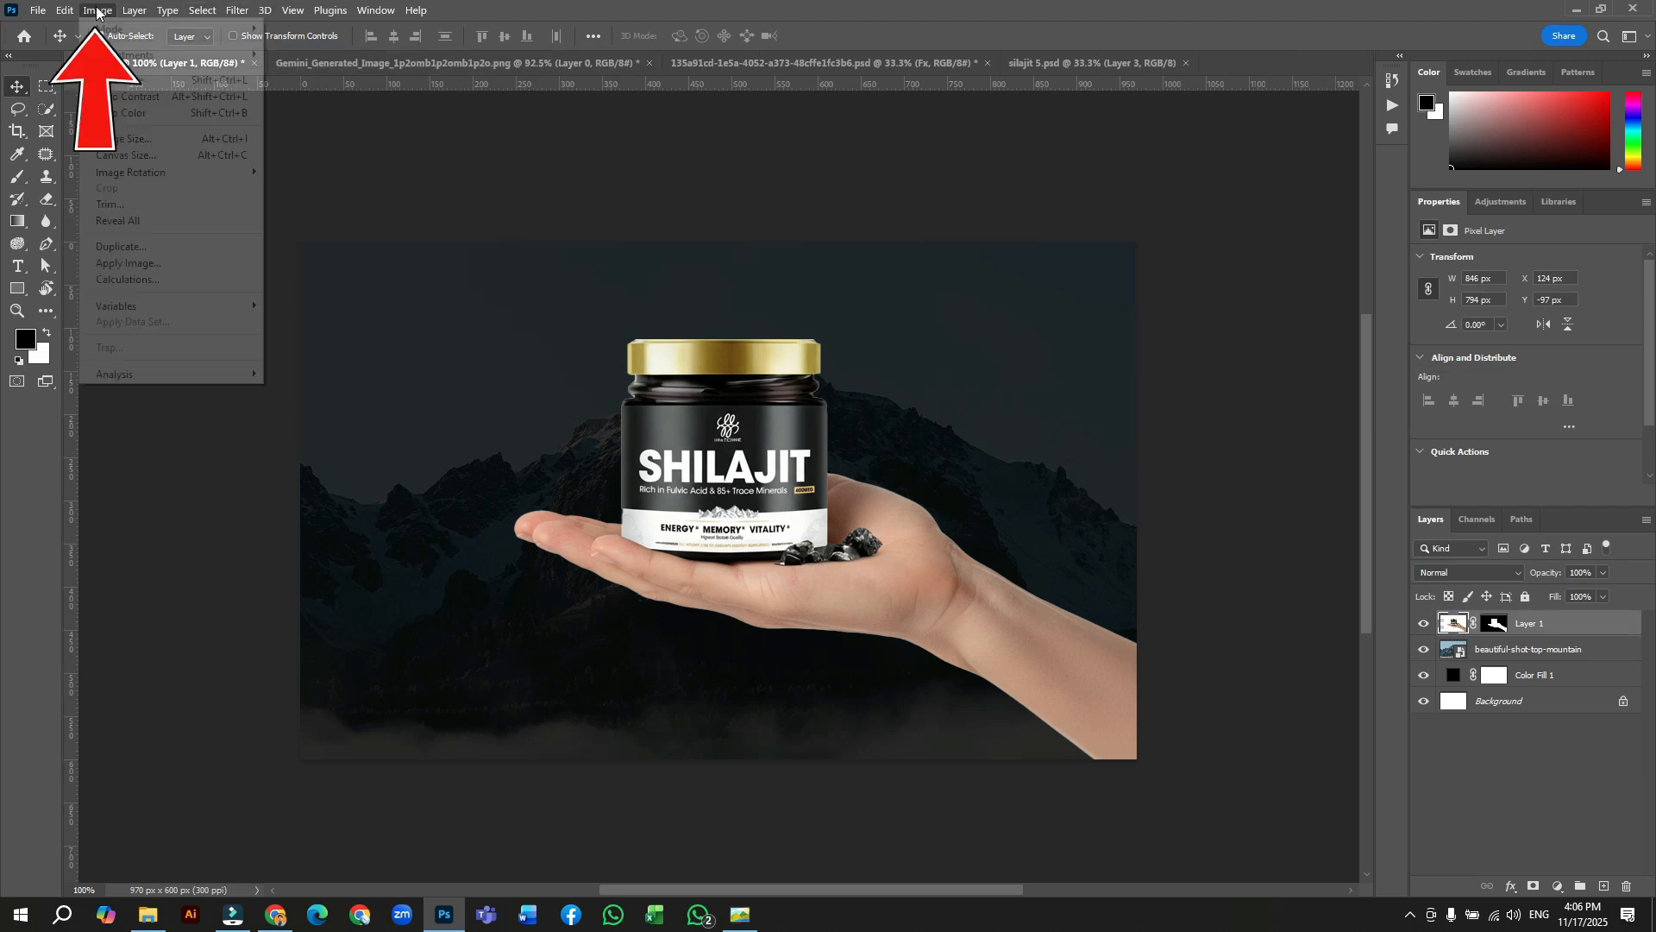
pyautogui.moveTo(129, 55)
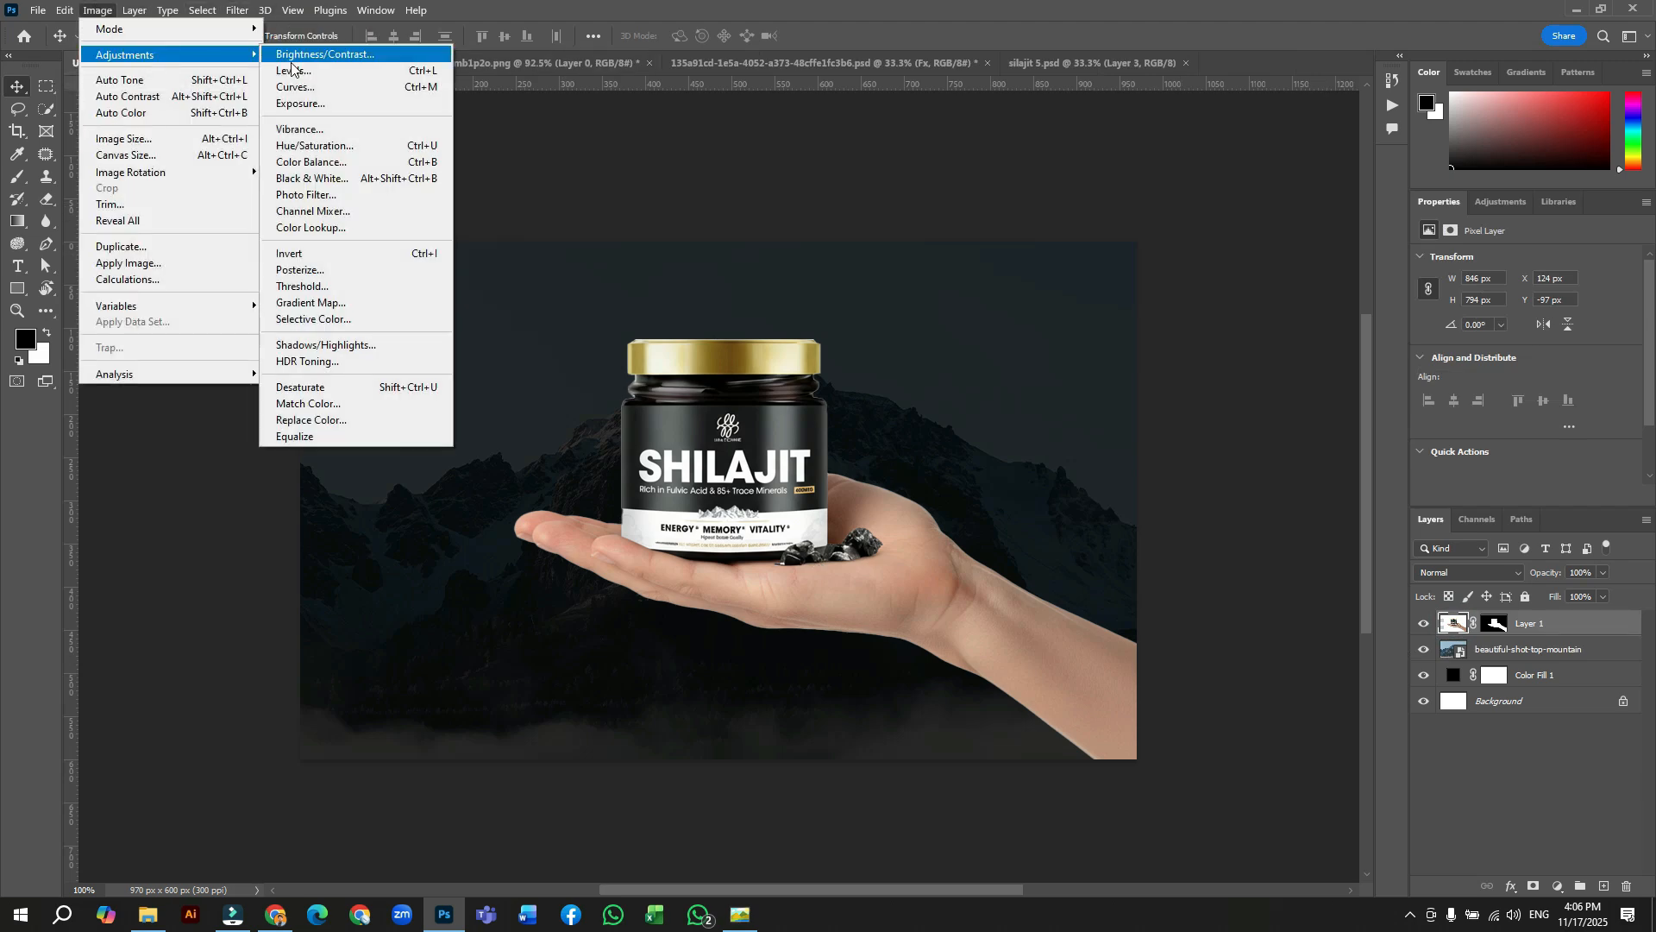
pyautogui.click(307, 403)
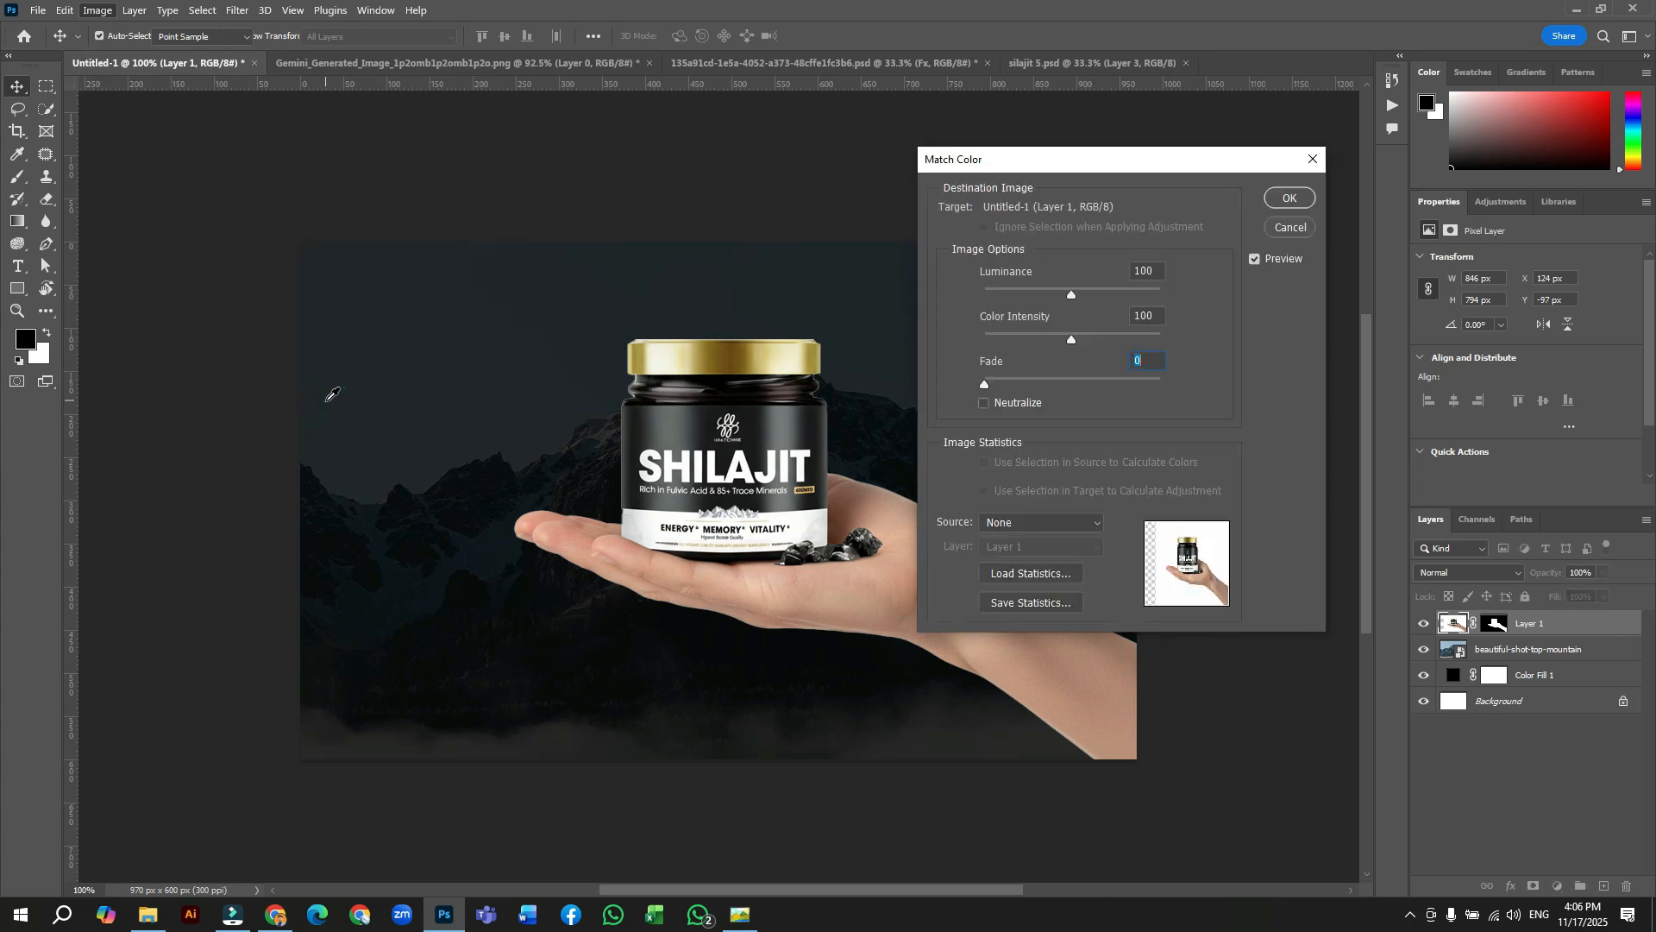
pyautogui.click(1017, 524)
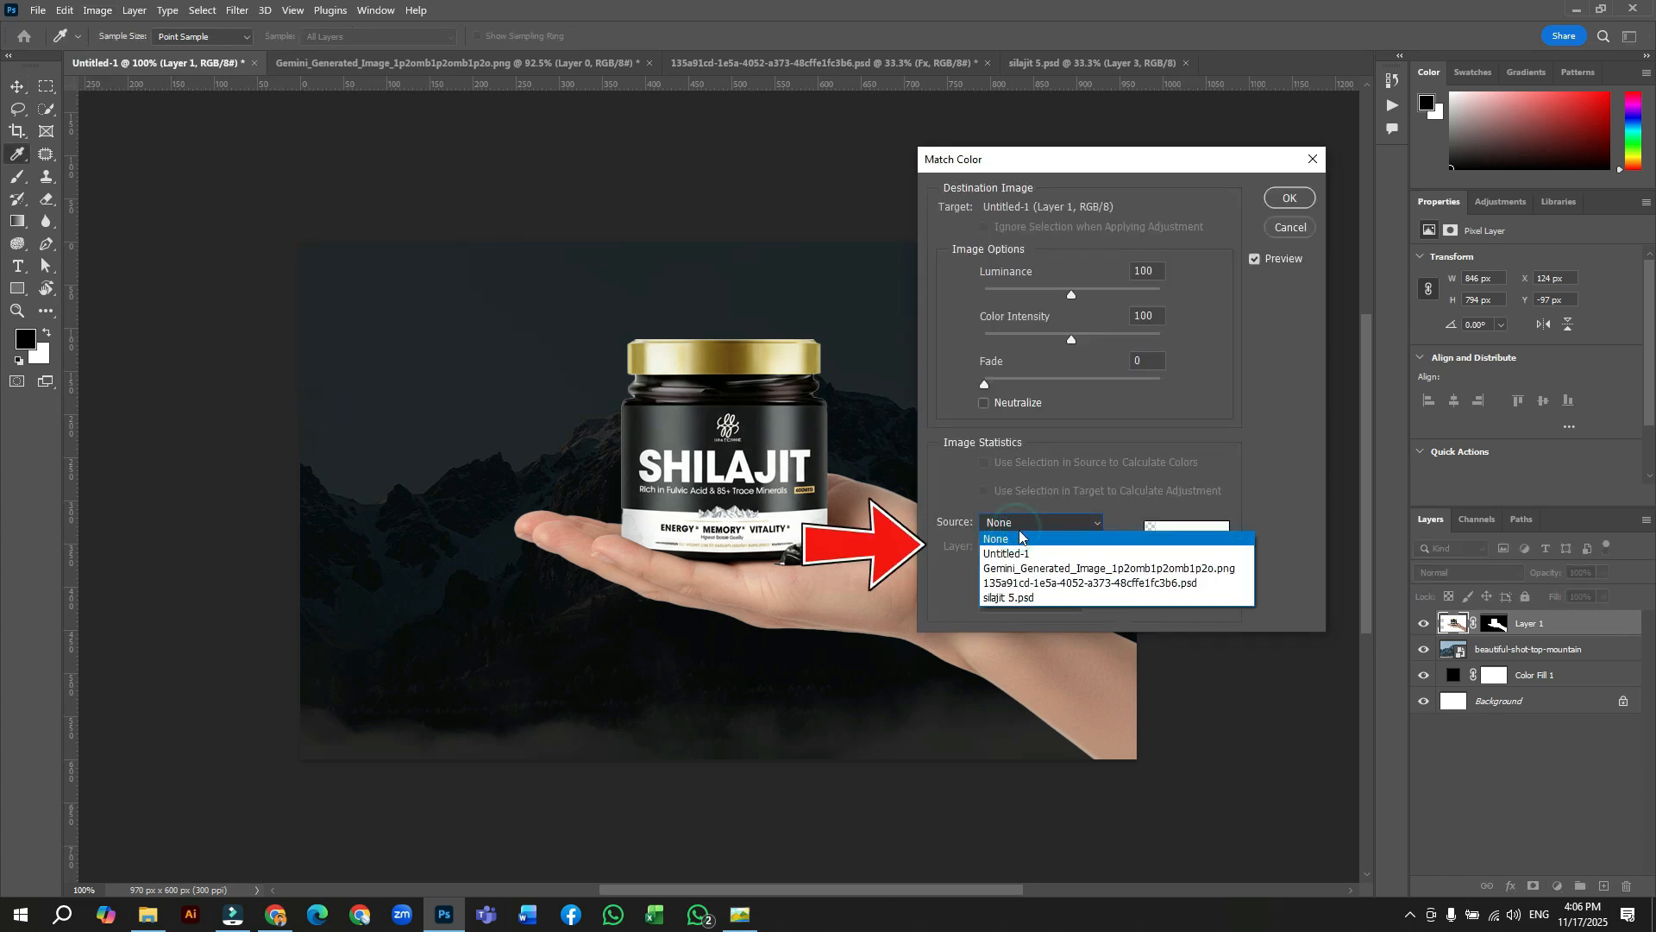
pyautogui.click(1028, 557)
pyautogui.click(1039, 546)
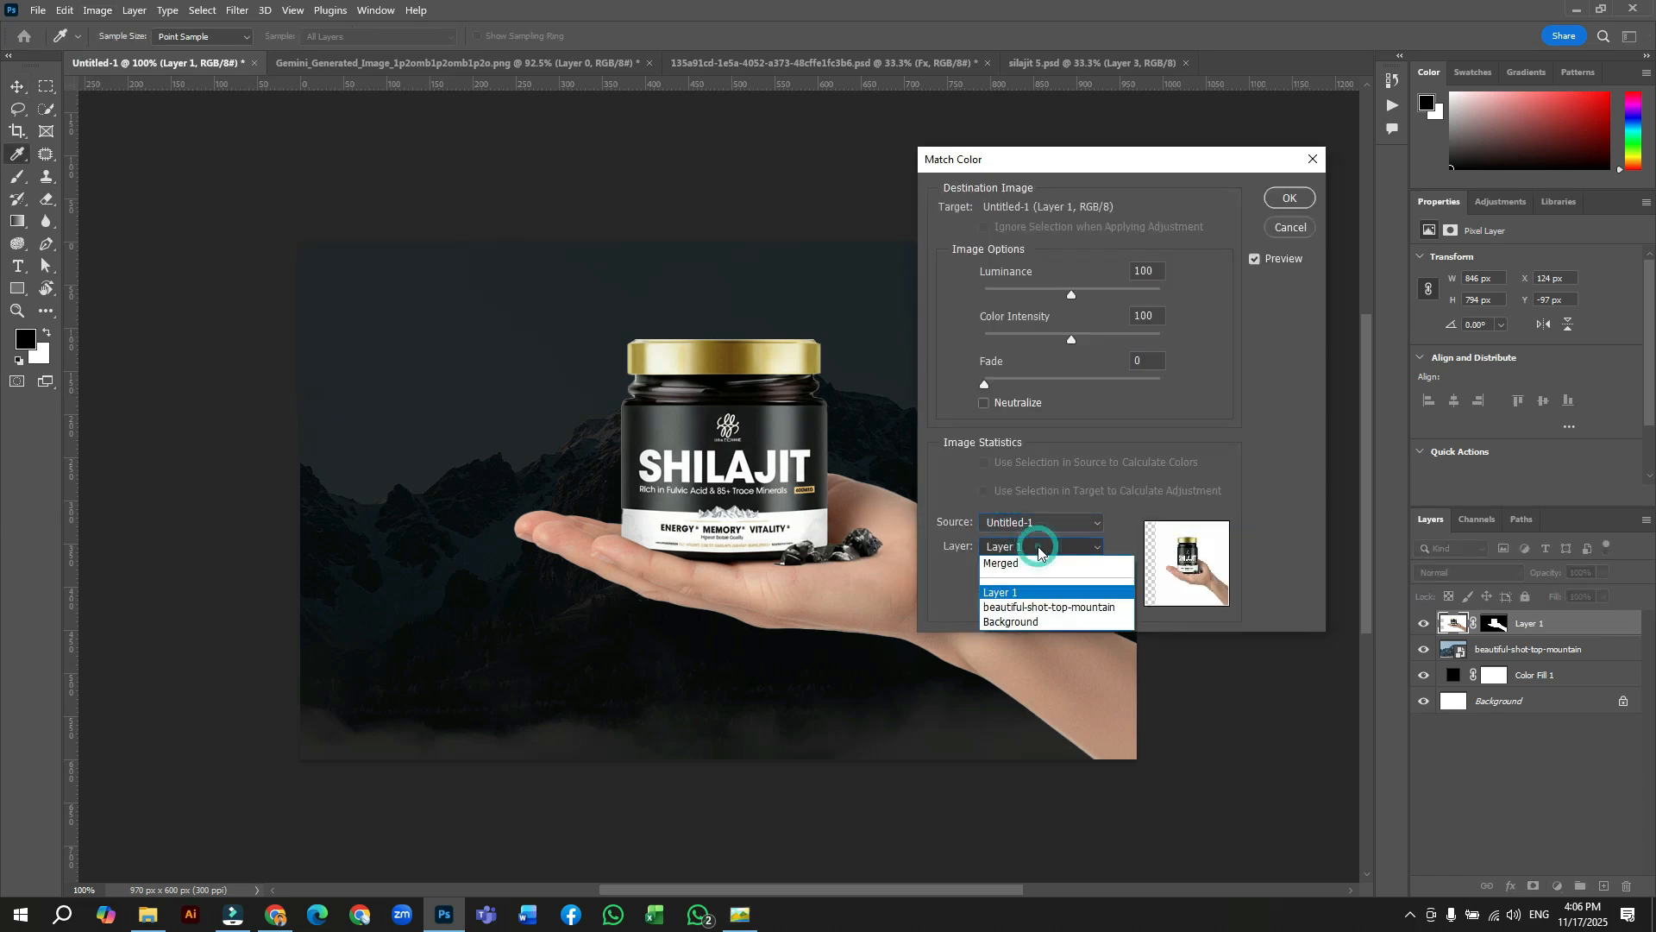
pyautogui.click(1039, 604)
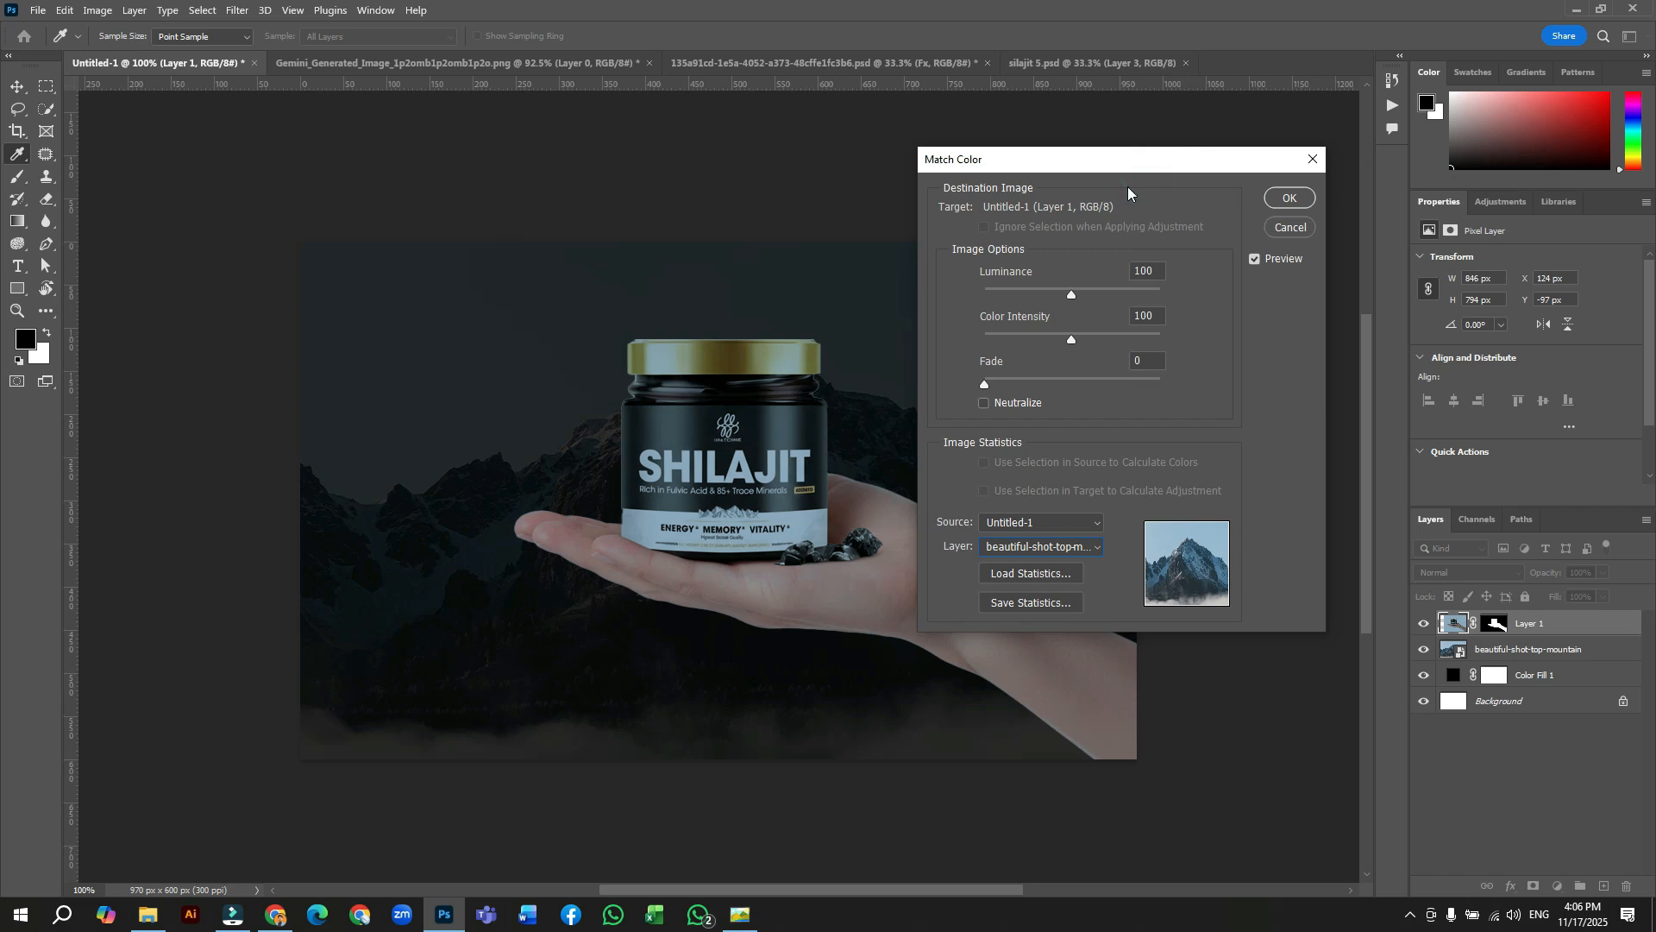
# Raise the Match Color fade to a little over 50 and apply the adjustment
pyautogui.moveTo(1132, 159); pyautogui.dragTo(1361, 169)
pyautogui.click(1224, 385)
pyautogui.click(1261, 390)
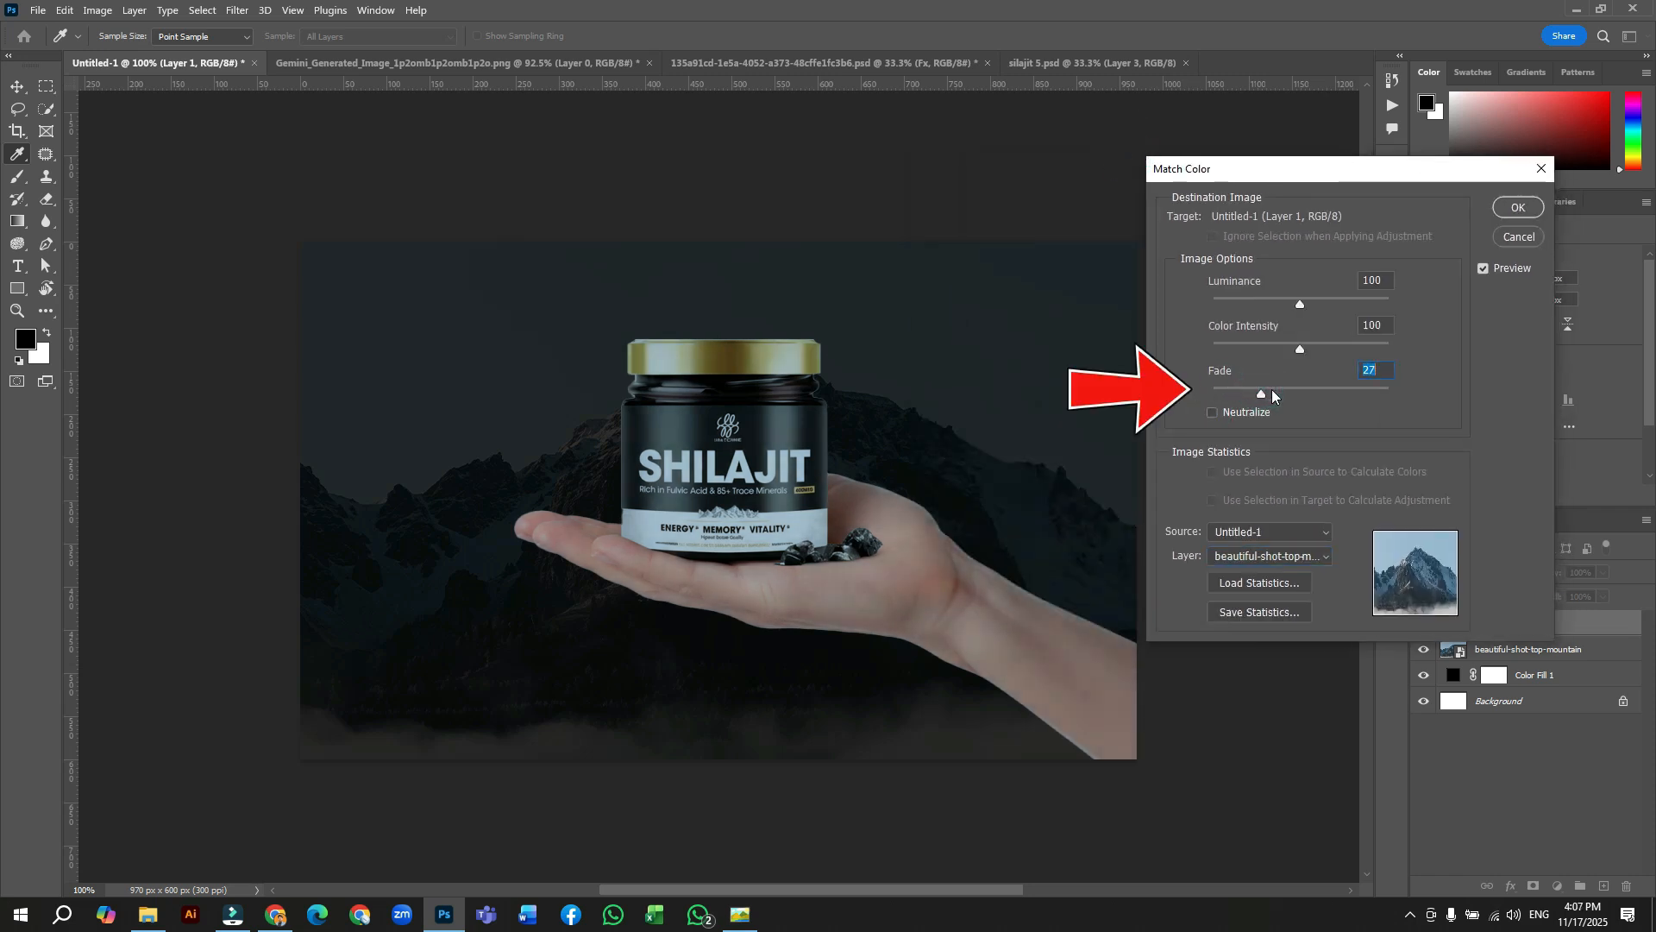
pyautogui.moveTo(1272, 389); pyautogui.dragTo(1306, 388)
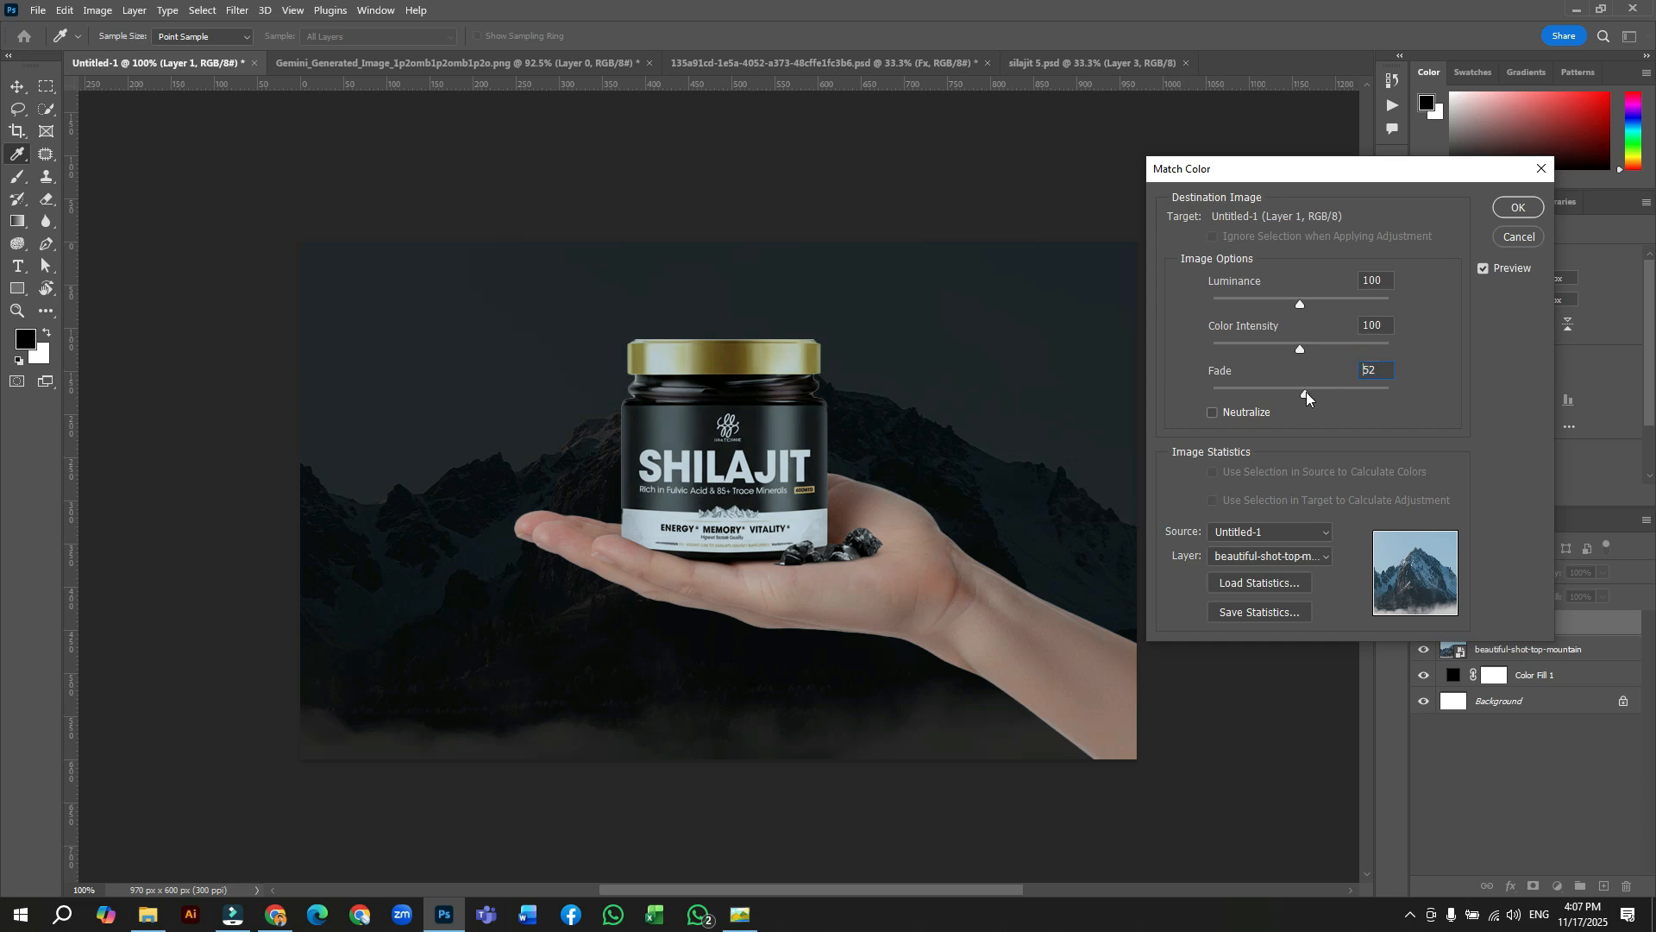
pyautogui.moveTo(1307, 393); pyautogui.dragTo(1312, 391)
pyautogui.click(1320, 394)
pyautogui.click(1514, 208)
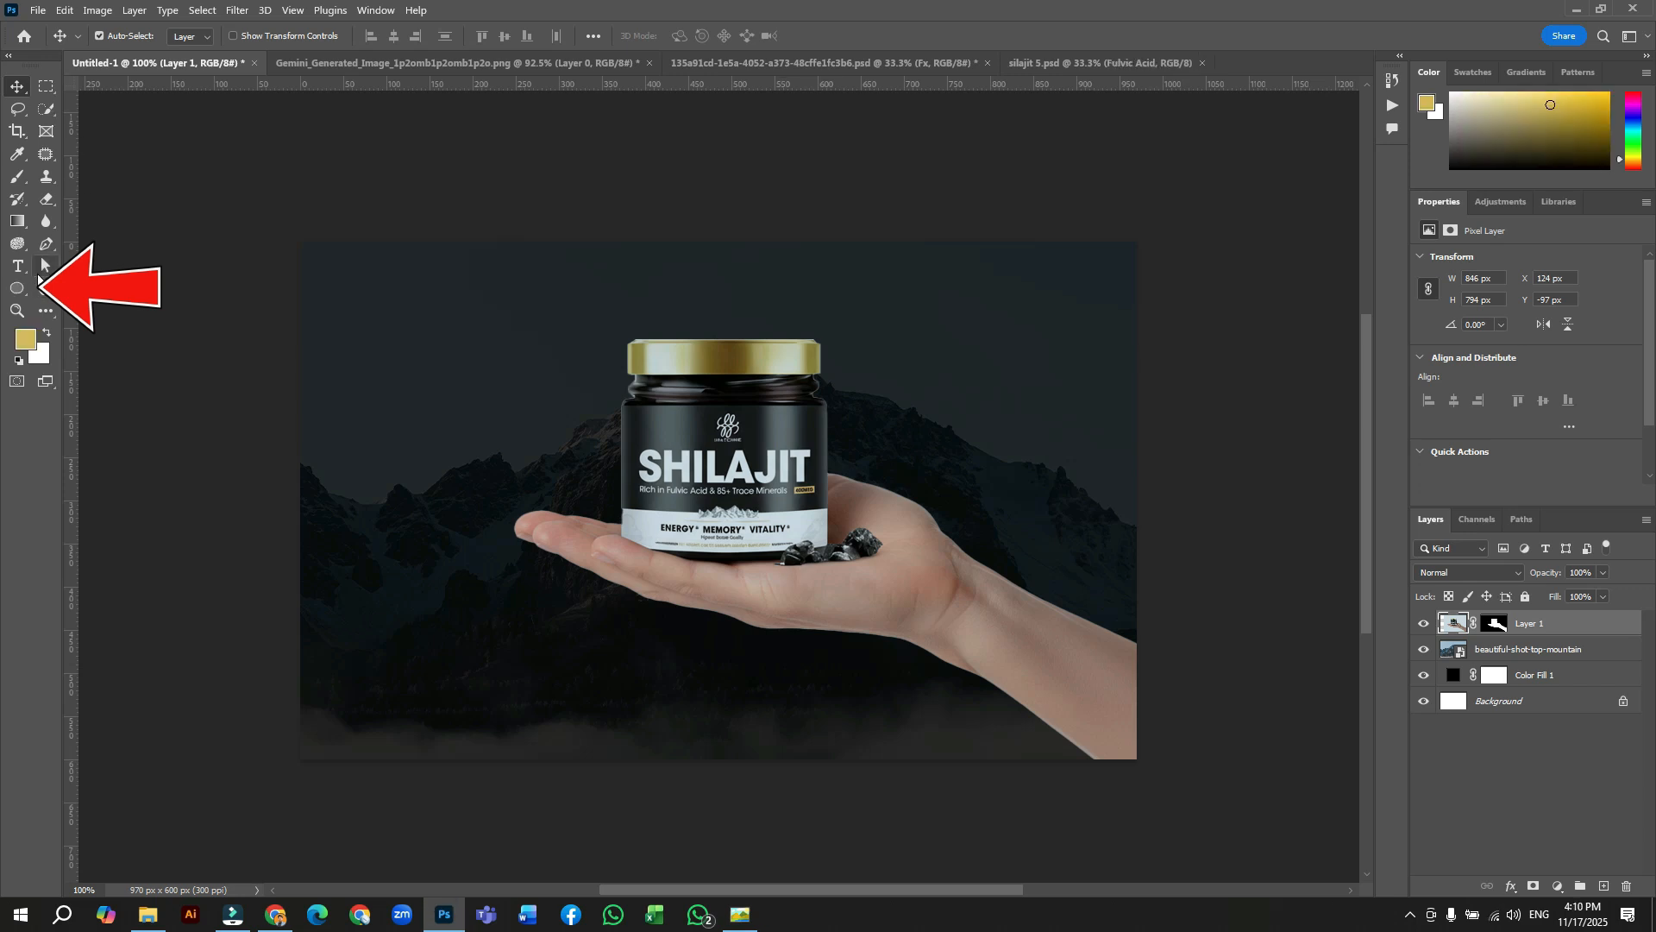
# Draw a circle about 417 px in diameter around the jar with the Ellipse tool
pyautogui.click(17, 288)
pyautogui.moveTo(528, 314); pyautogui.dragTo(535, 320)
pyautogui.moveTo(649, 411); pyautogui.dragTo(951, 673)
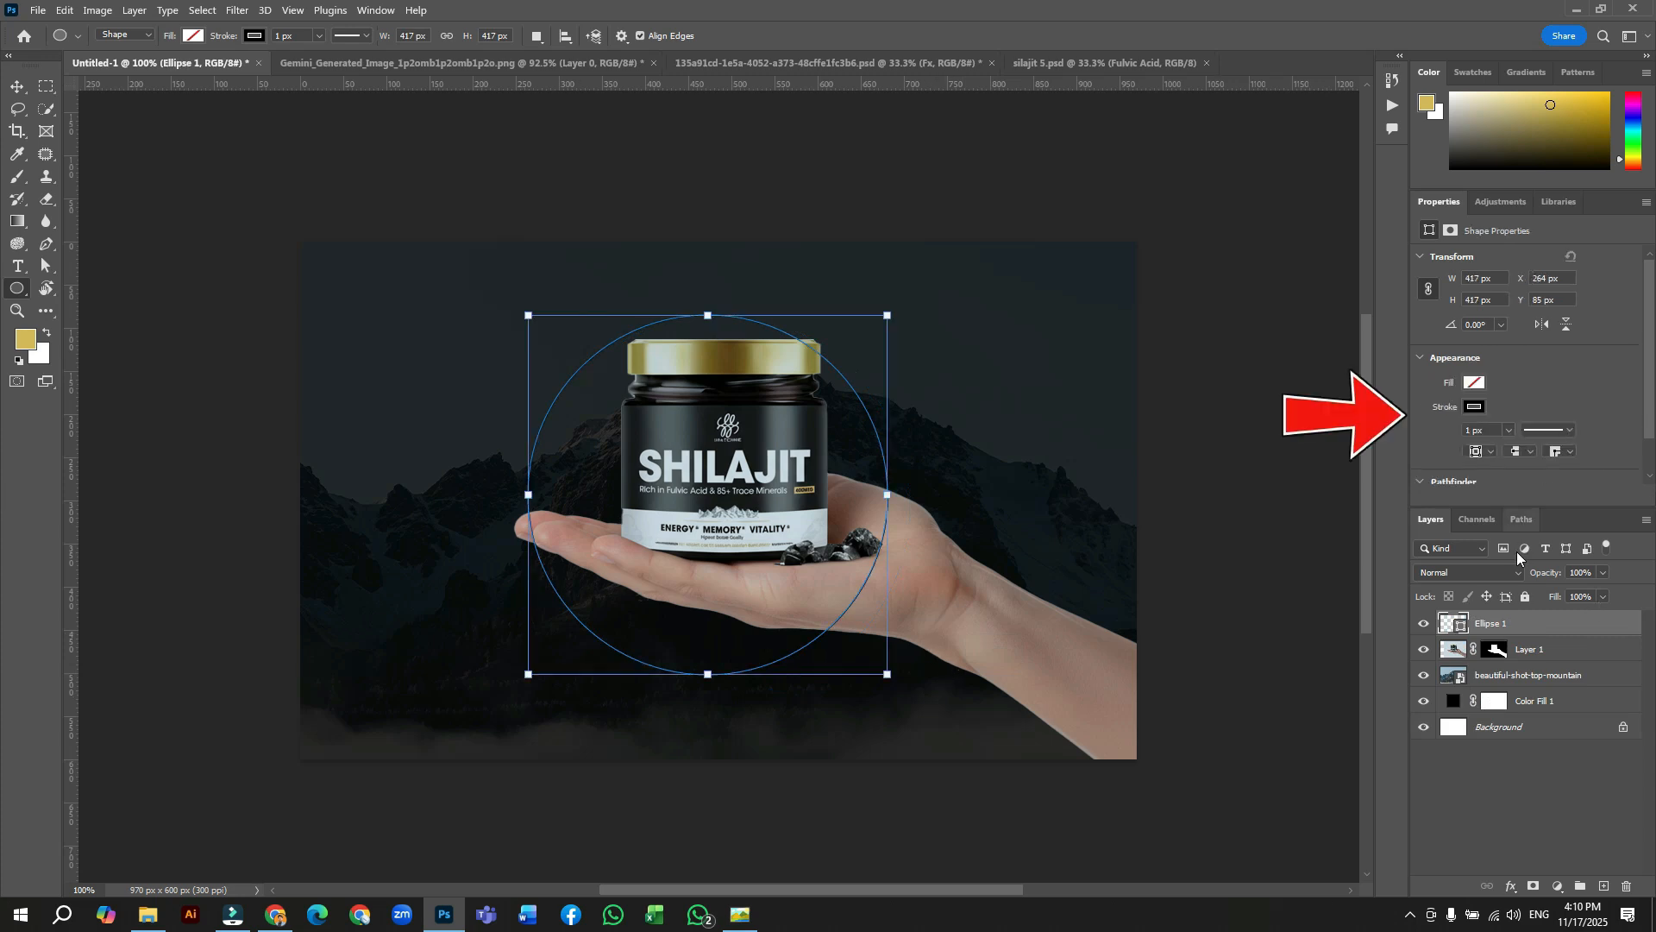
# Remove the circle's stroke and fill it with the recently used gold colour
pyautogui.click(1465, 409)
pyautogui.click(1427, 441)
pyautogui.click(1465, 380)
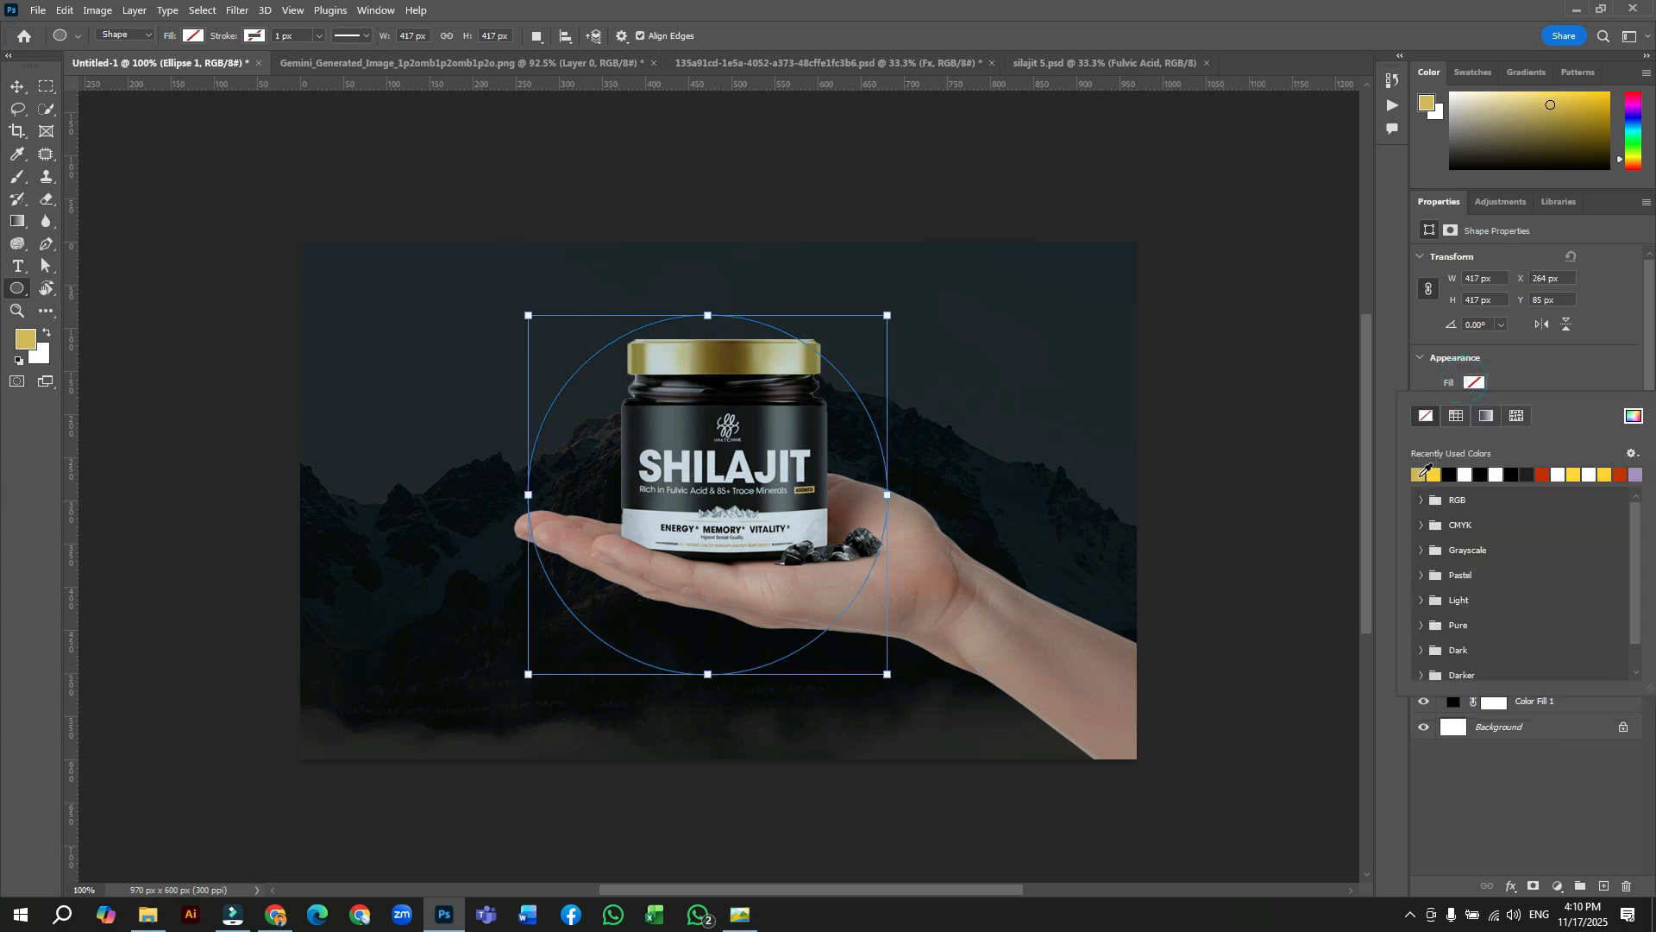
pyautogui.click(1425, 472)
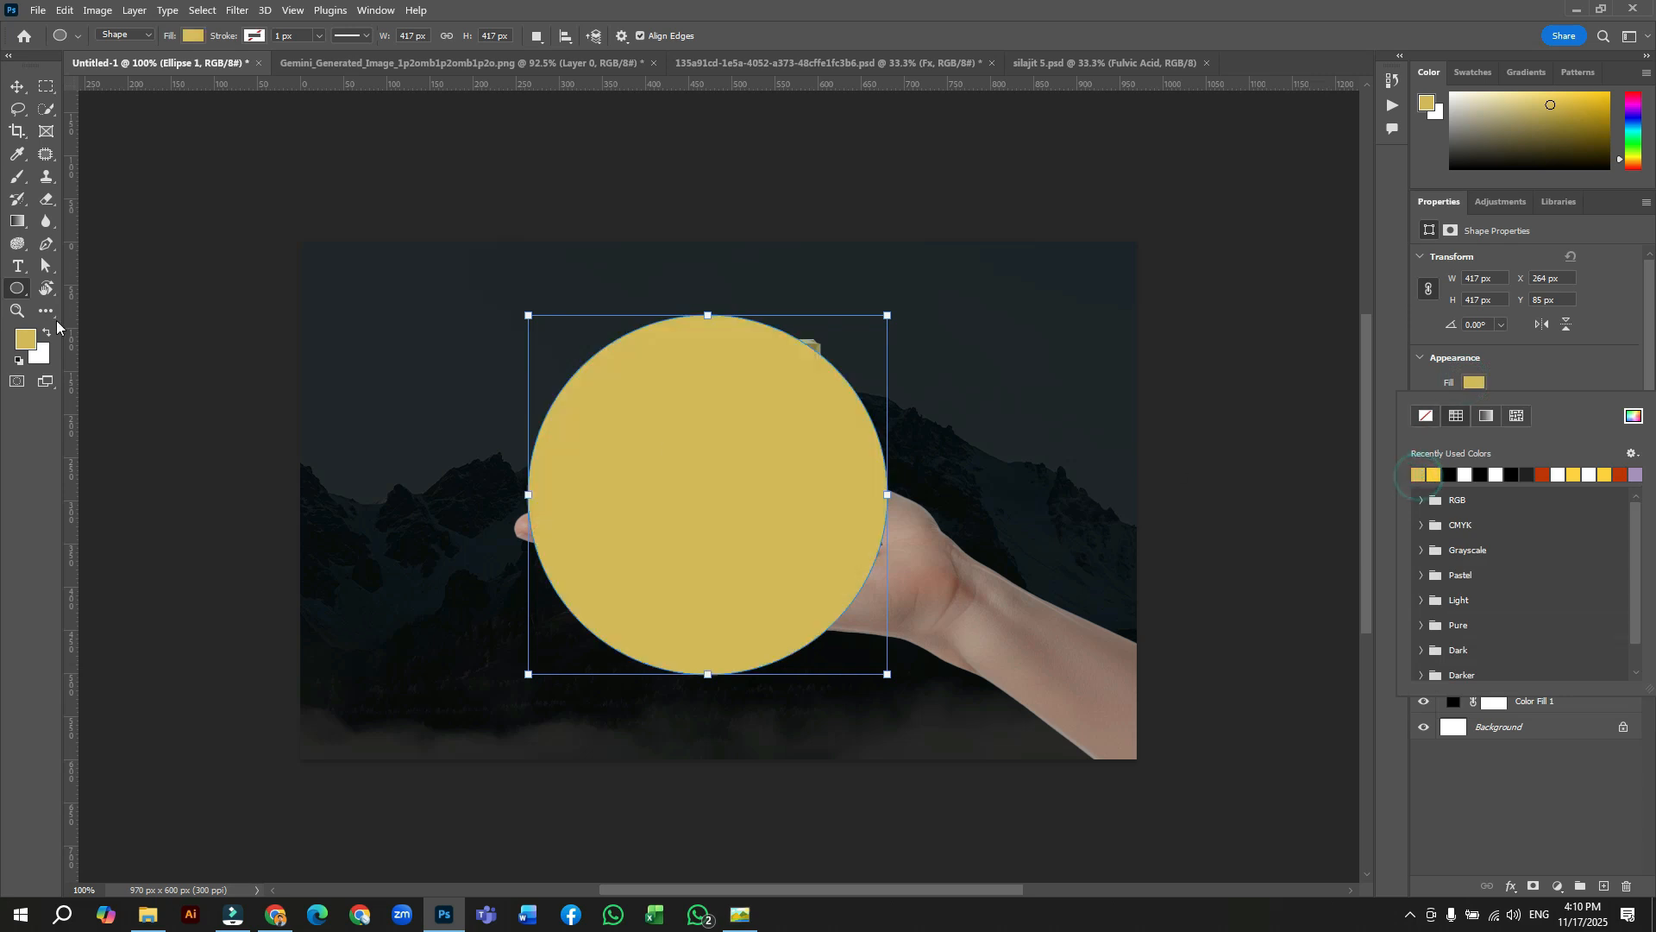
# Place the circle's layer beneath the hand-and-jar layer and position it behind the jar at about X 277 px, Y 60 px
pyautogui.click(17, 87)
pyautogui.moveTo(751, 572); pyautogui.dragTo(758, 578)
pyautogui.moveTo(1532, 626); pyautogui.dragTo(1535, 671)
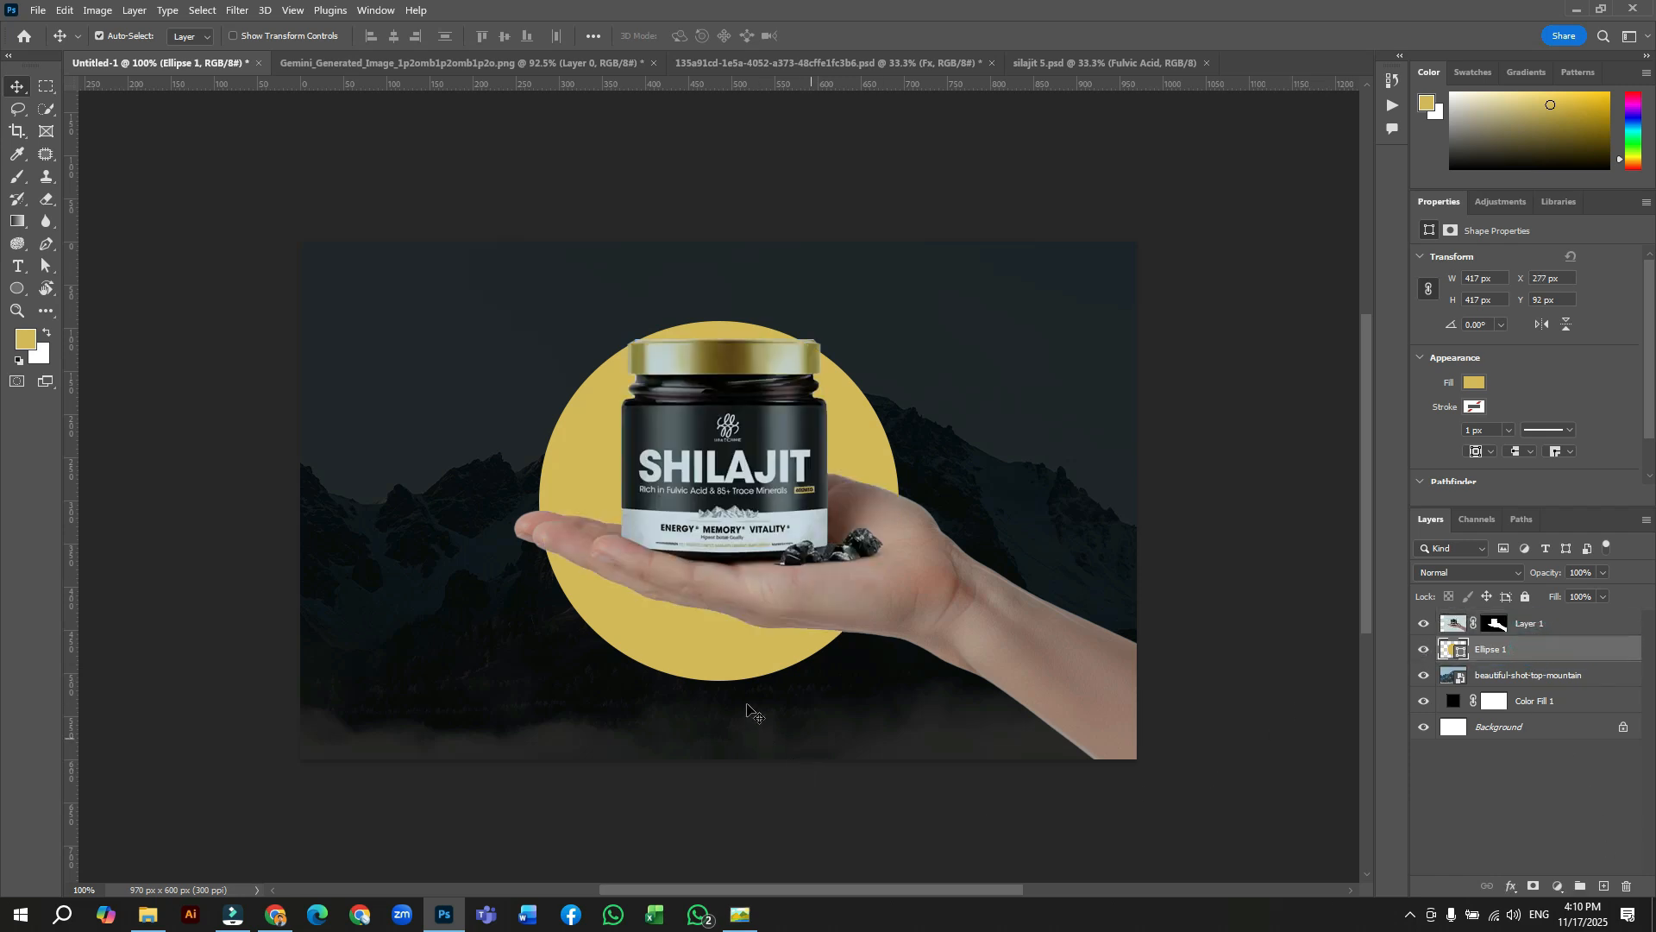
pyautogui.moveTo(747, 659); pyautogui.dragTo(734, 628)
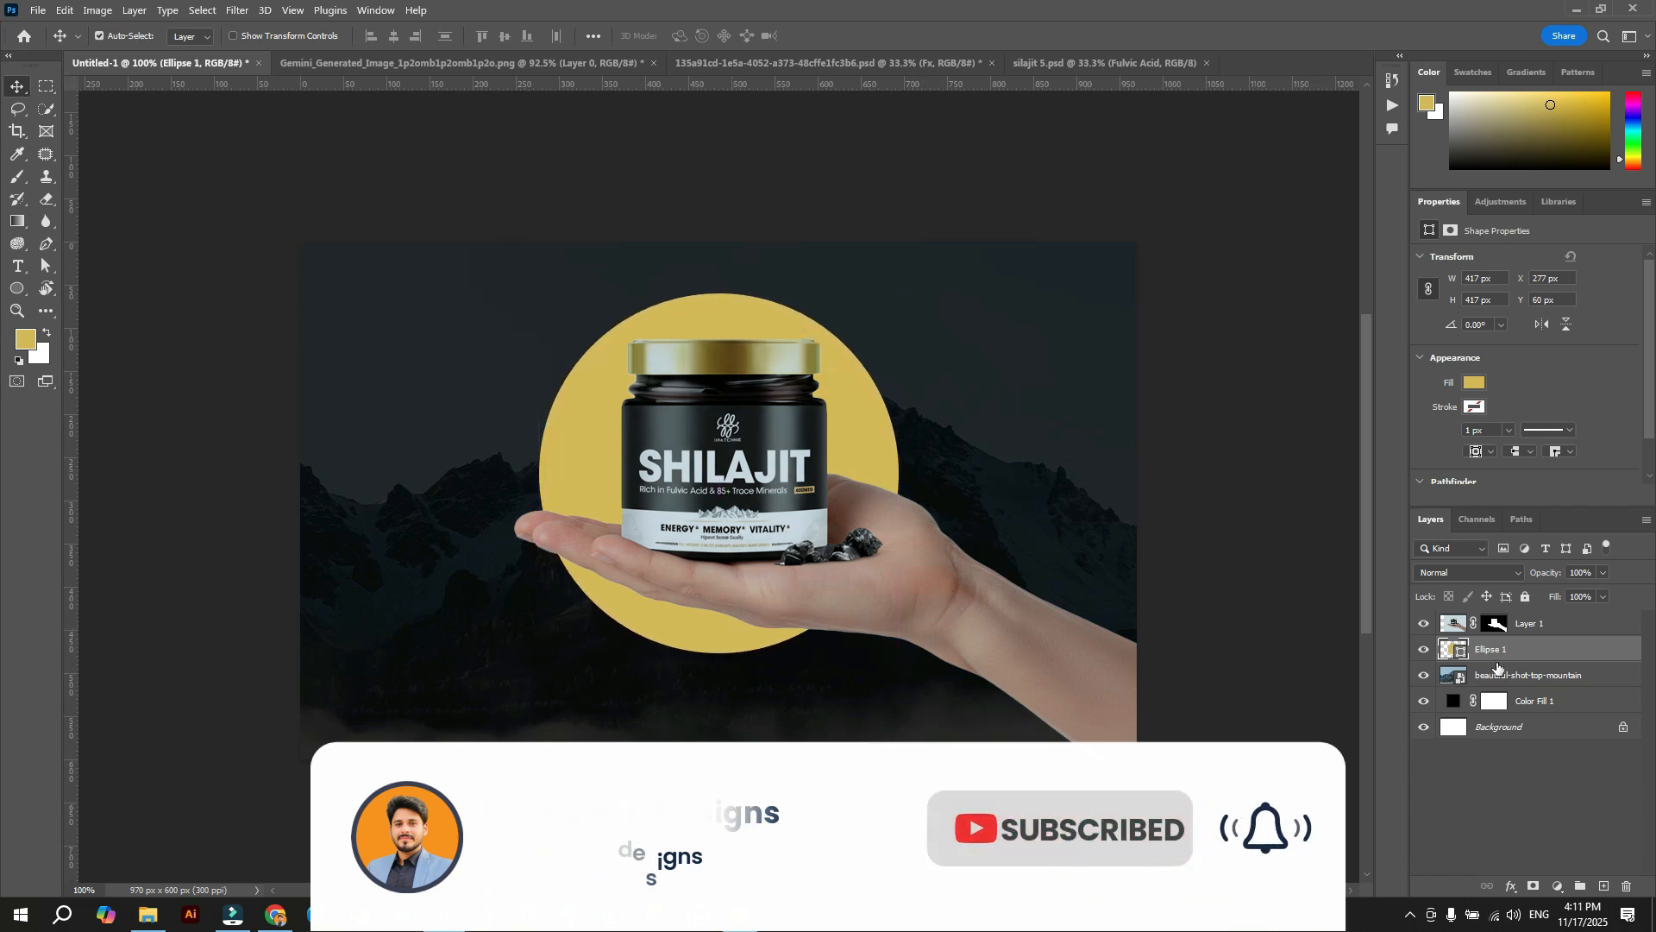
# Add a layer mask to the gold circle and fade its lower-right side with a black-to-transparent linear gradient
pyautogui.click(23, 222)
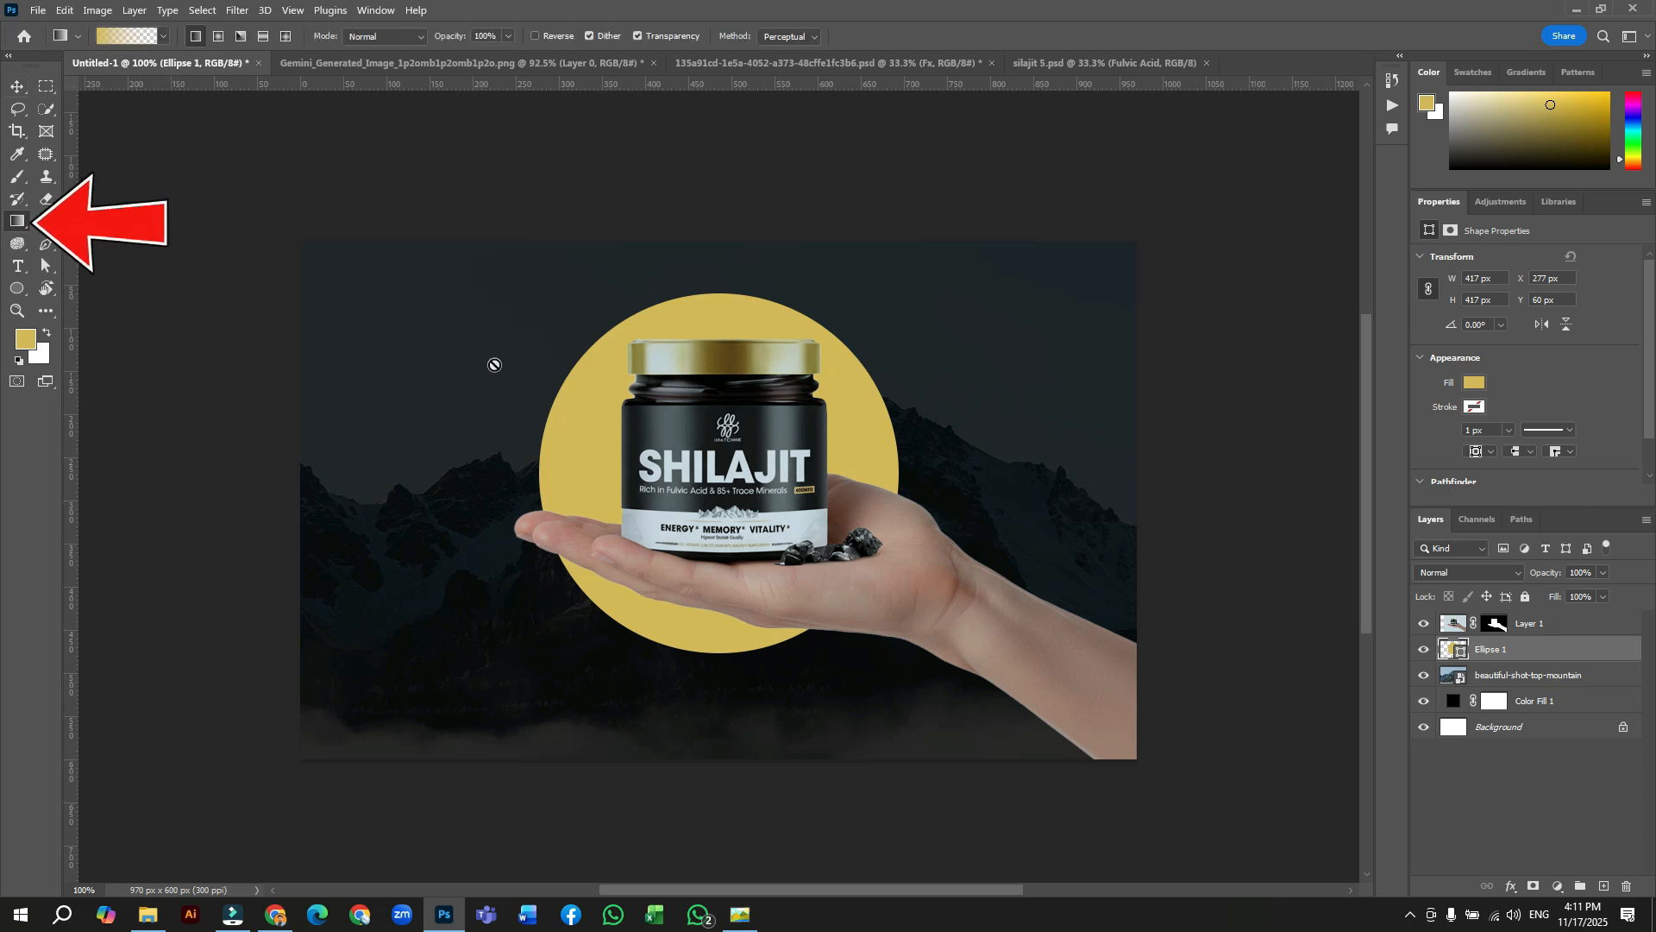
pyautogui.click(164, 37)
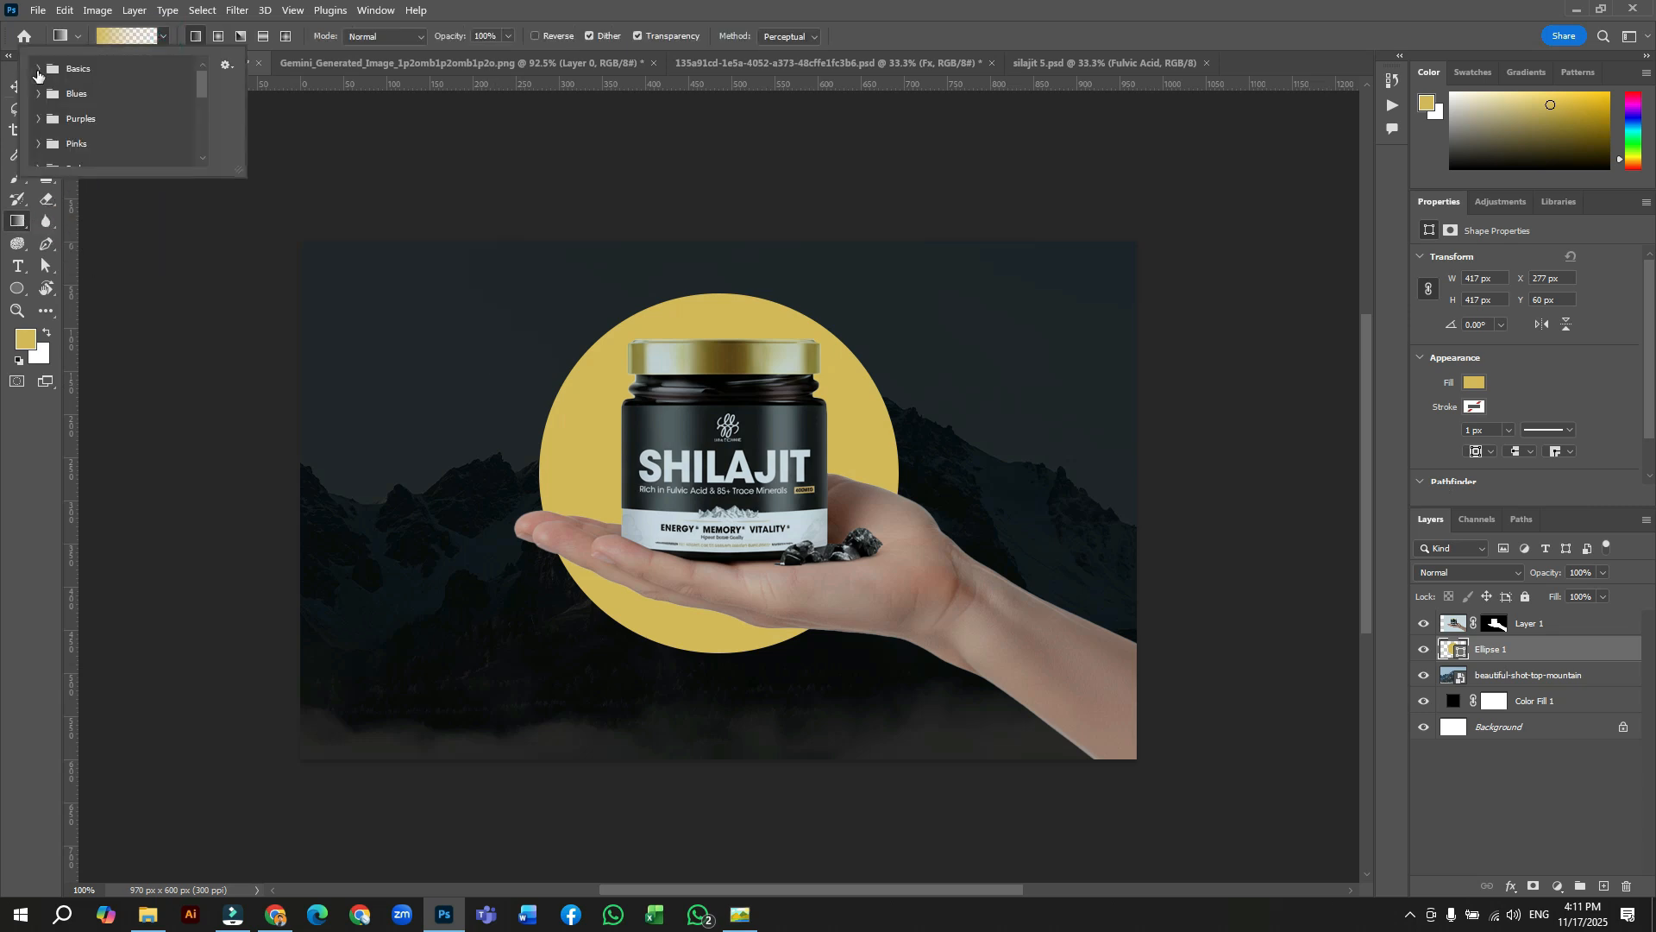
pyautogui.click(19, 360)
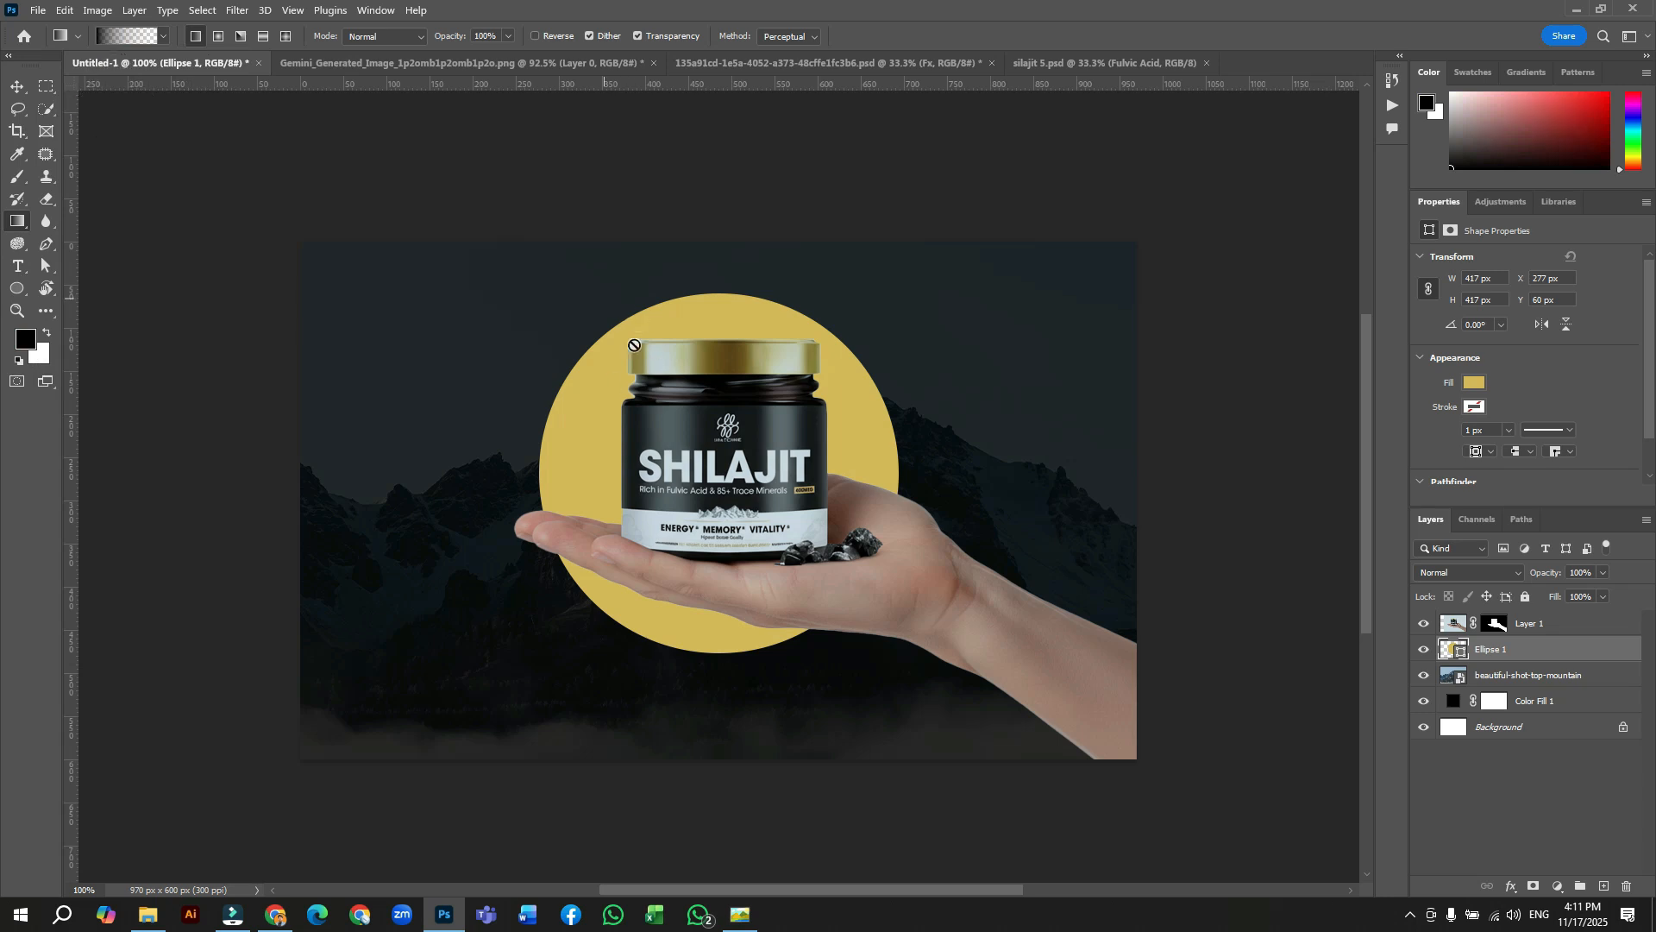
pyautogui.press('v')
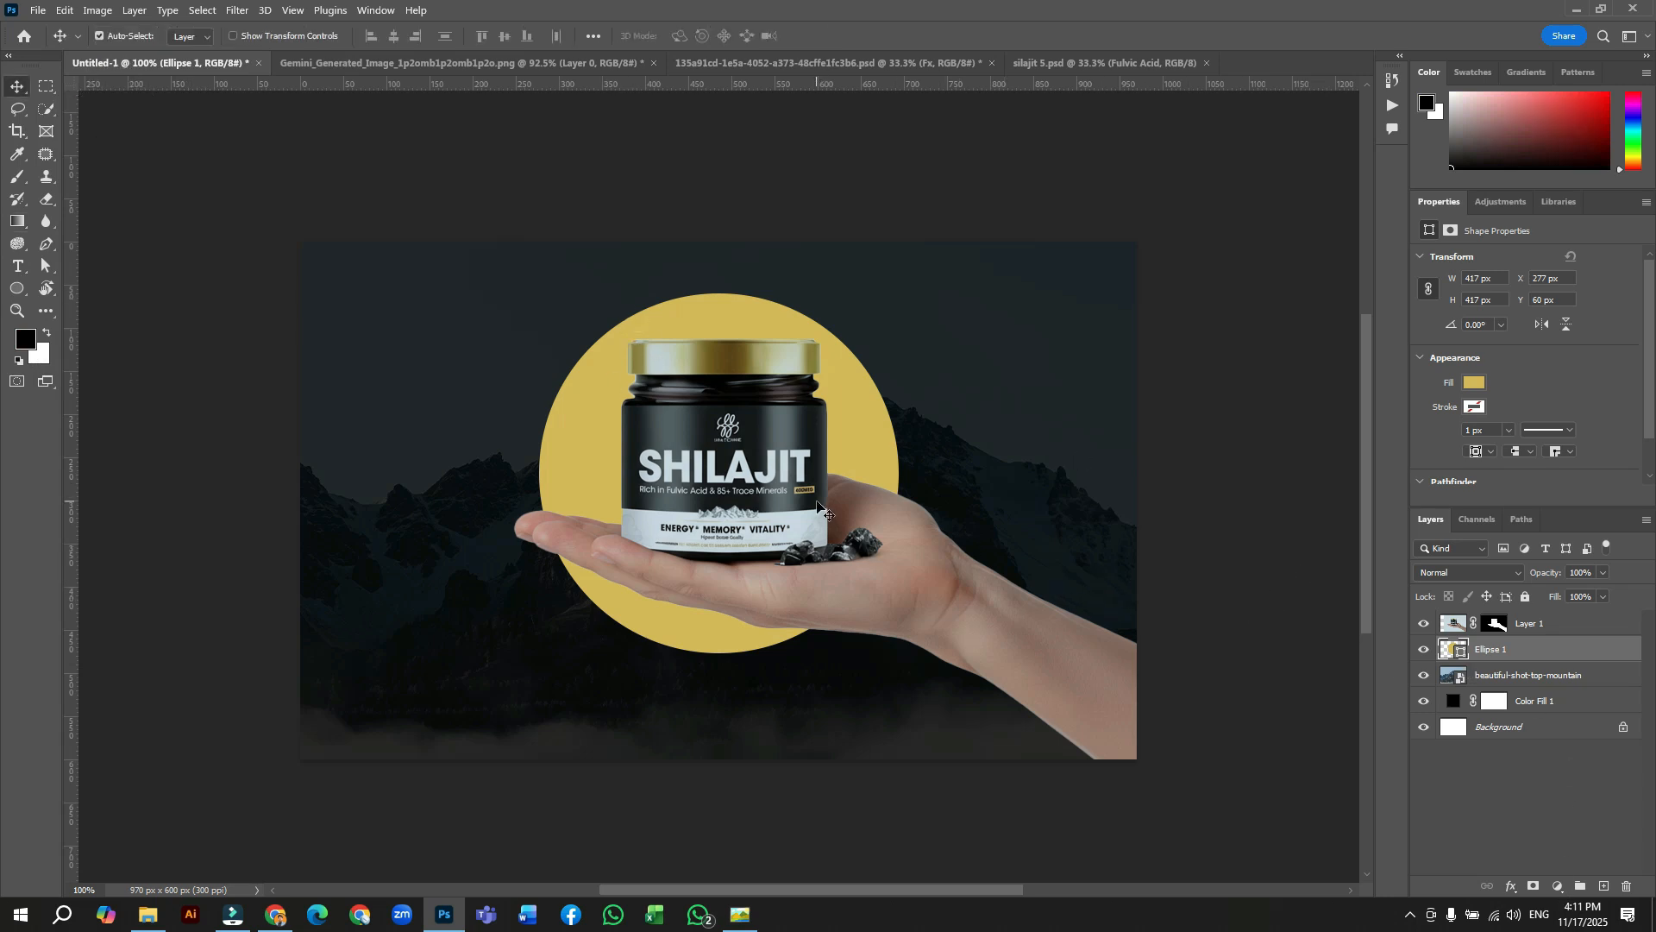
pyautogui.click(1533, 886)
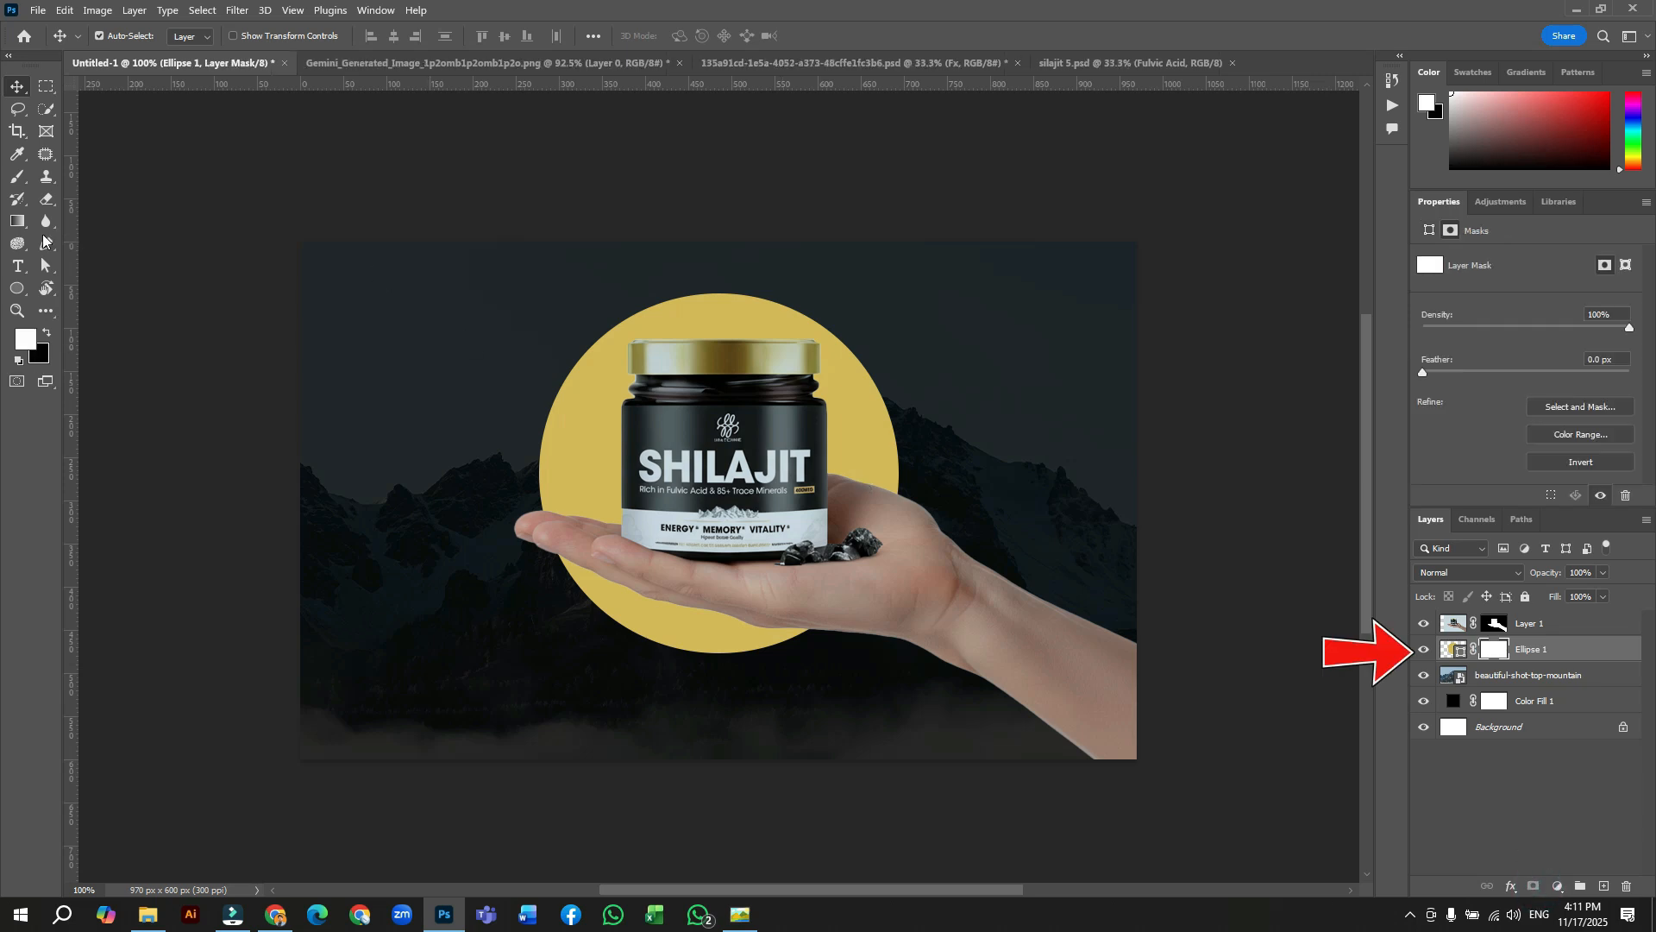
pyautogui.click(17, 222)
pyautogui.press('x')
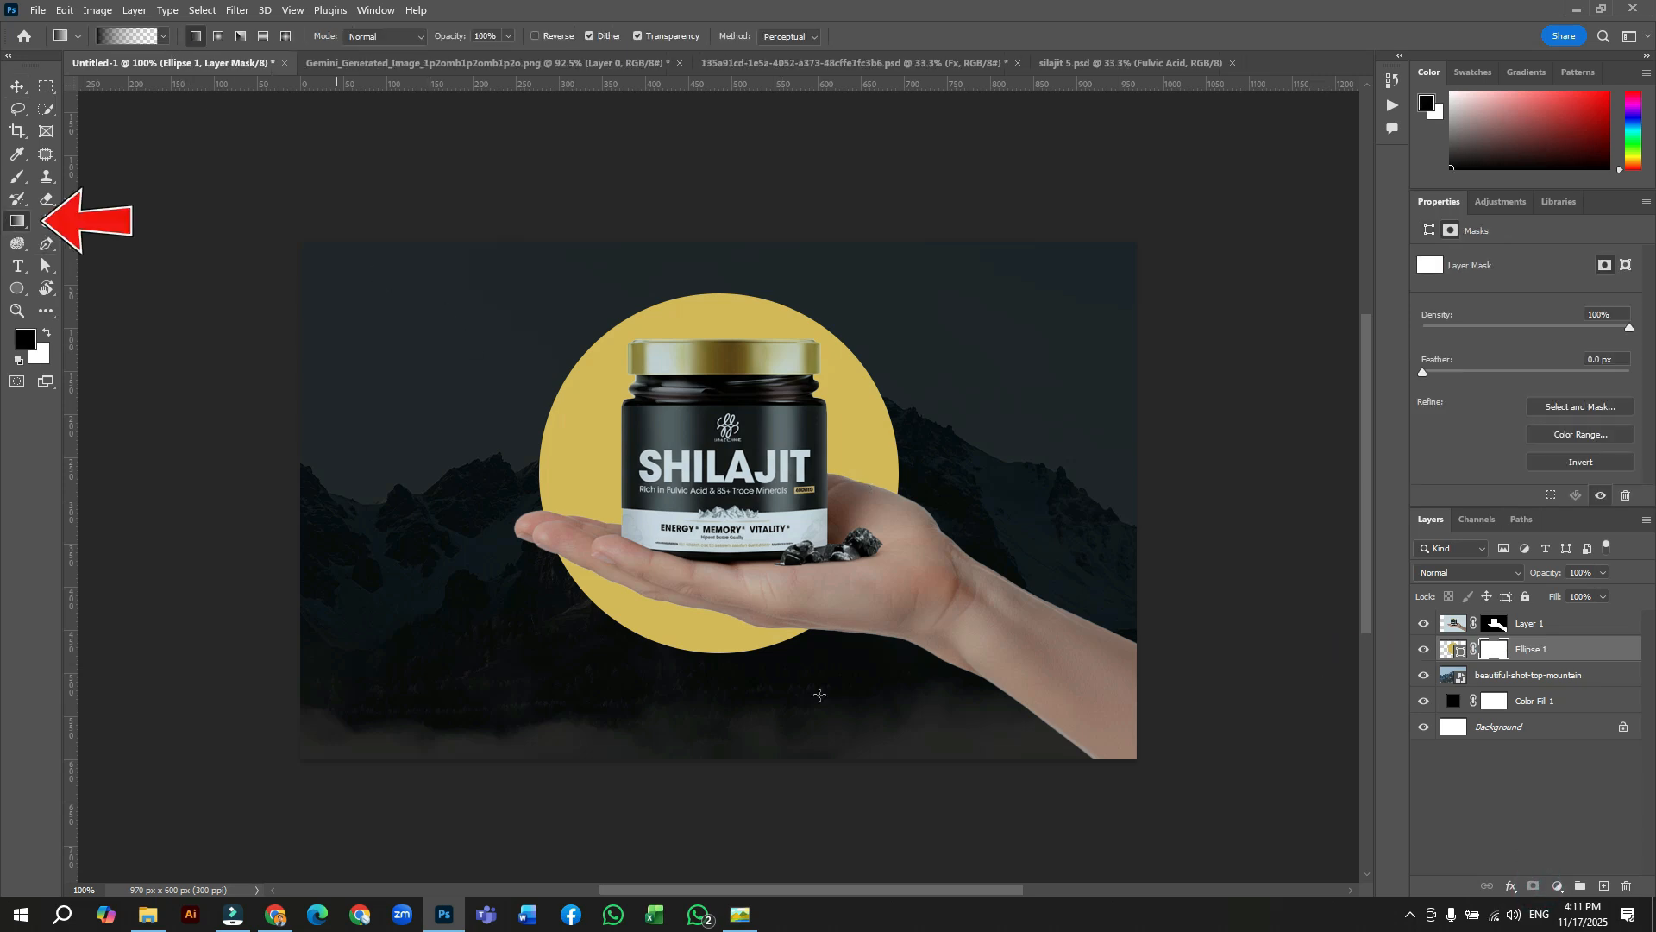
pyautogui.moveTo(958, 720); pyautogui.dragTo(525, 301)
pyautogui.moveTo(958, 750); pyautogui.dragTo(502, 259)
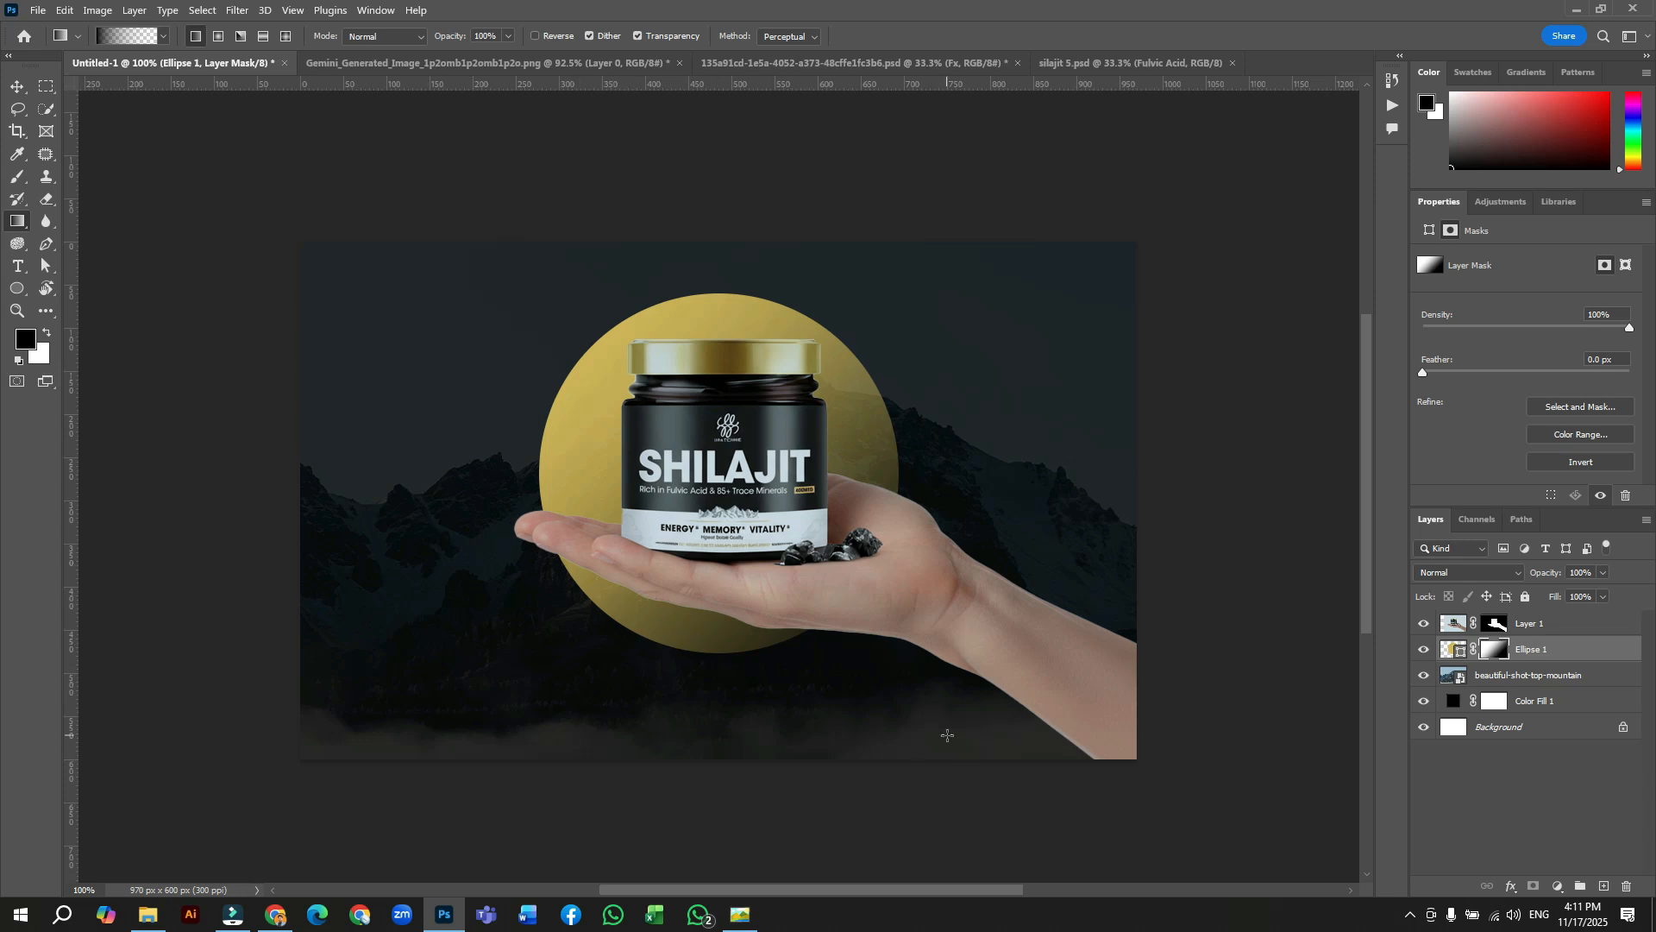
pyautogui.moveTo(982, 780)
pyautogui.mouseDown()
pyautogui.moveTo(759, 578)
pyautogui.moveTo(624, 315)
pyautogui.mouseUp()
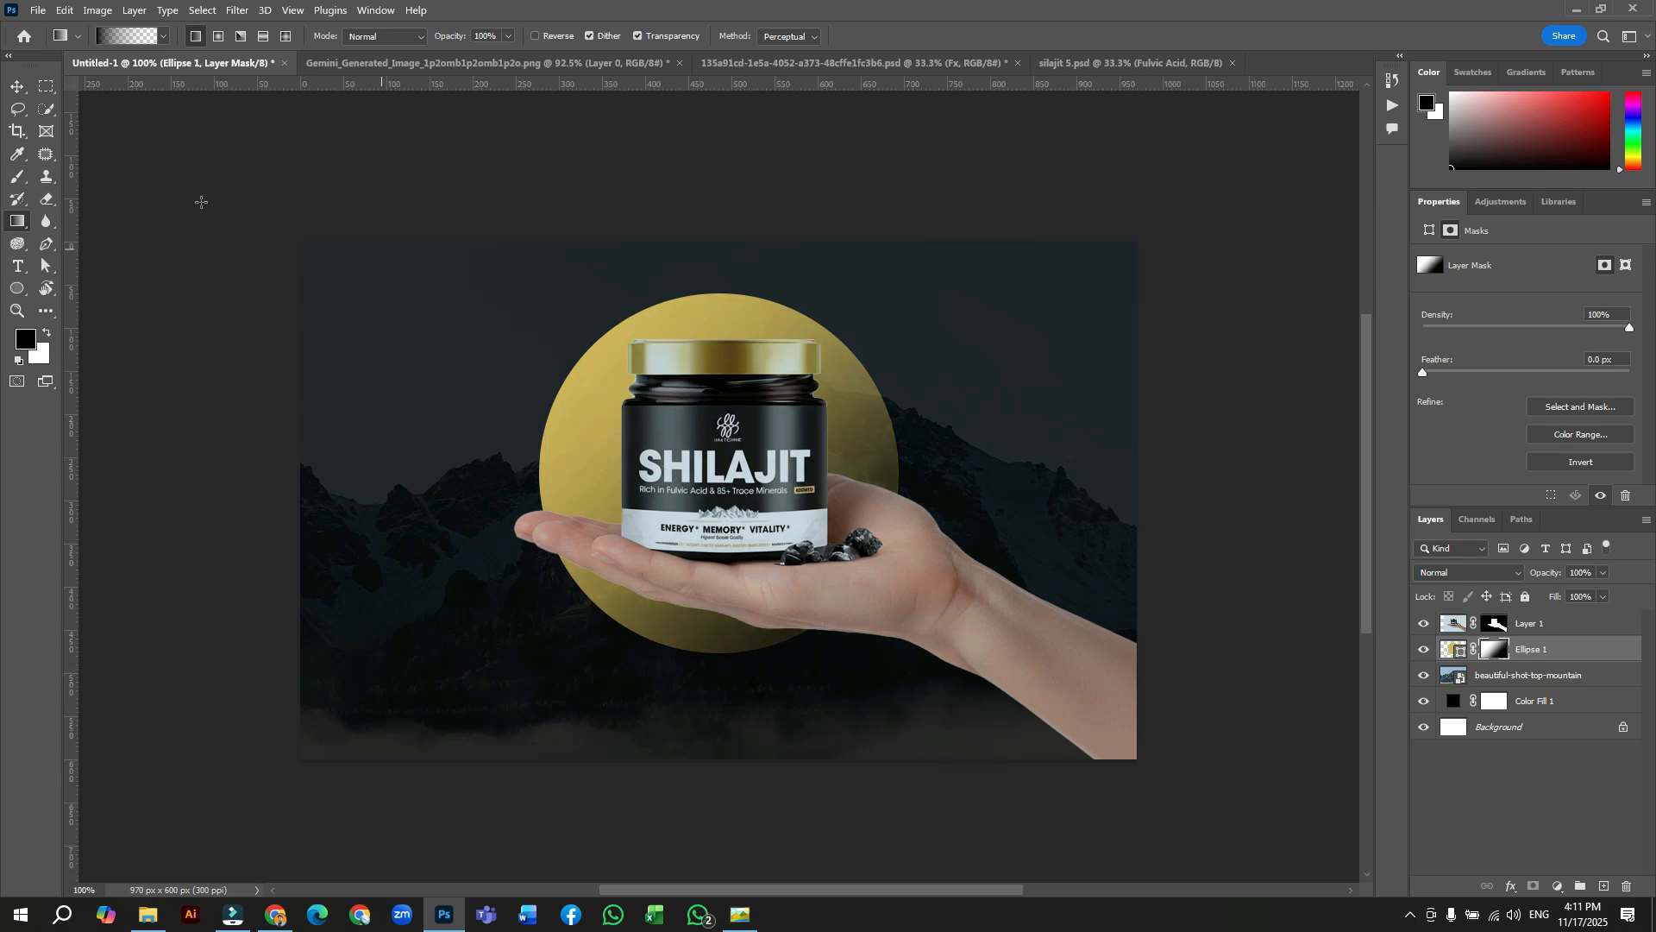
pyautogui.press('v')
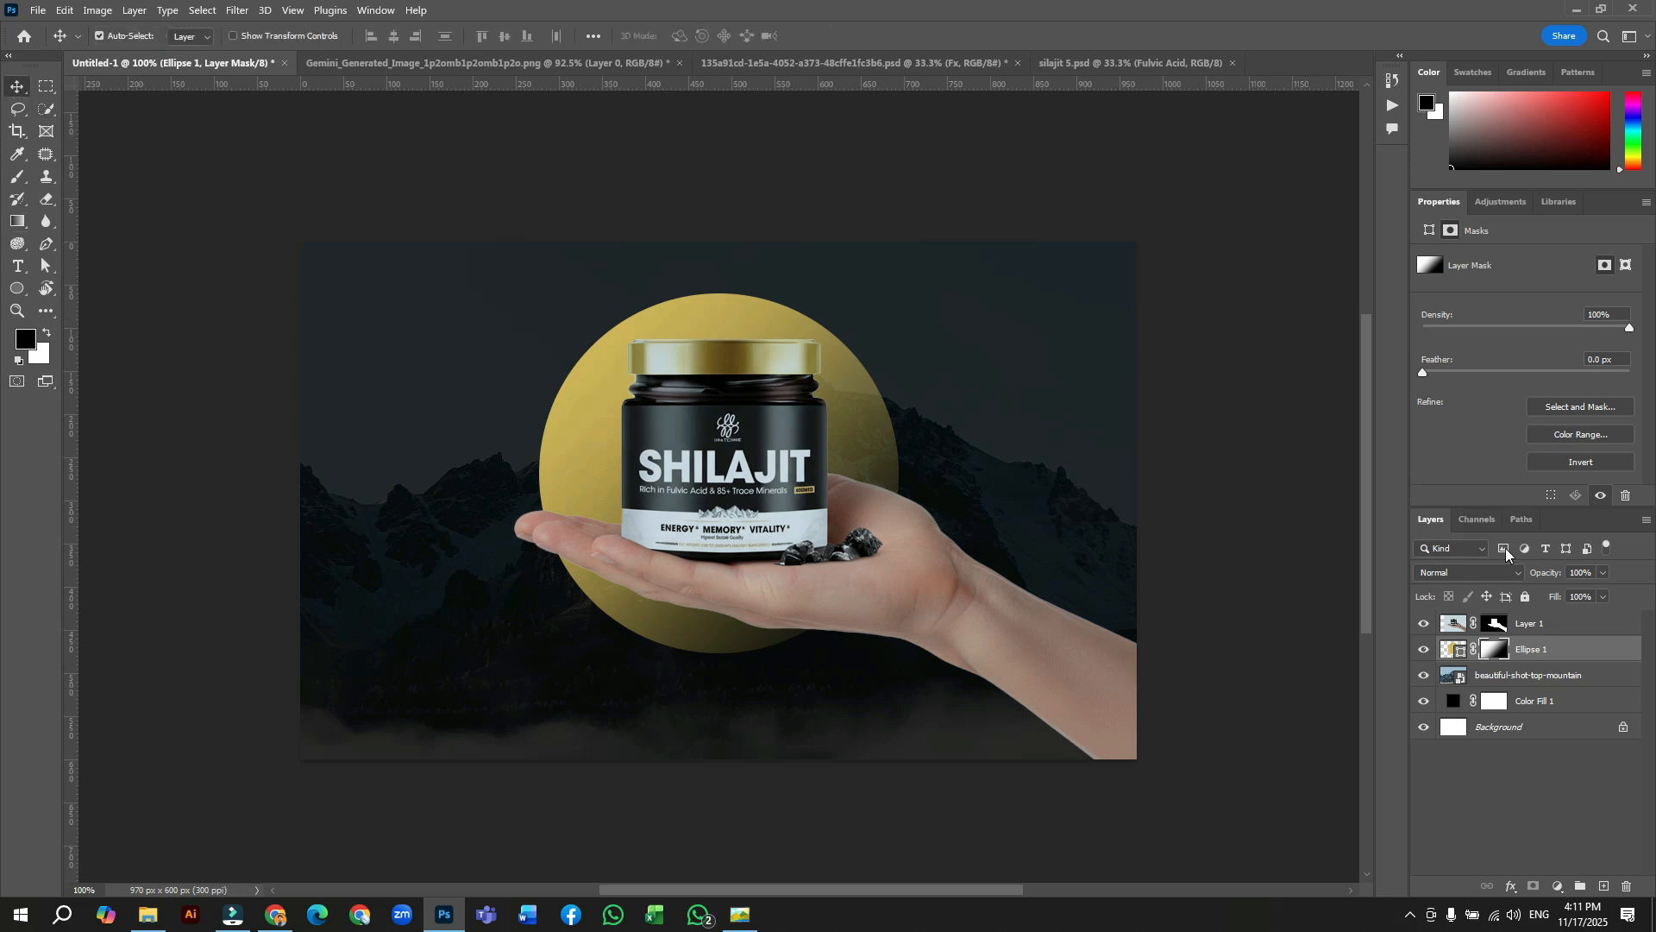
# Lower the gold circle layer's opacity to about 77%
pyautogui.click(1456, 649)
pyautogui.click(1603, 572)
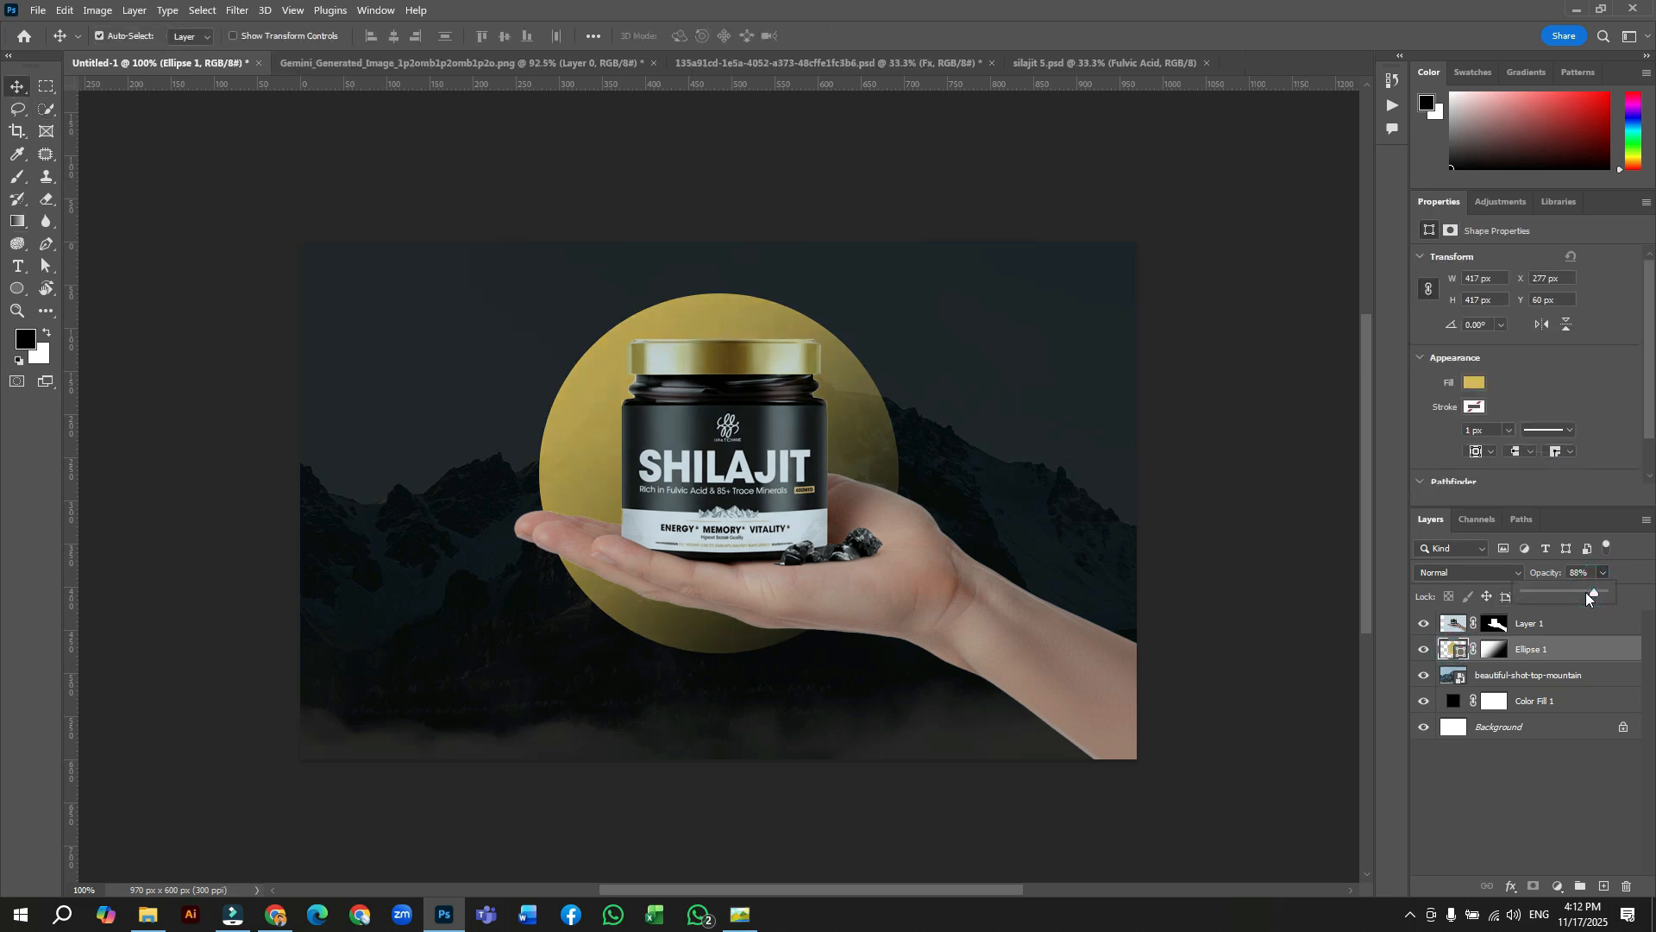
pyautogui.click(1587, 592)
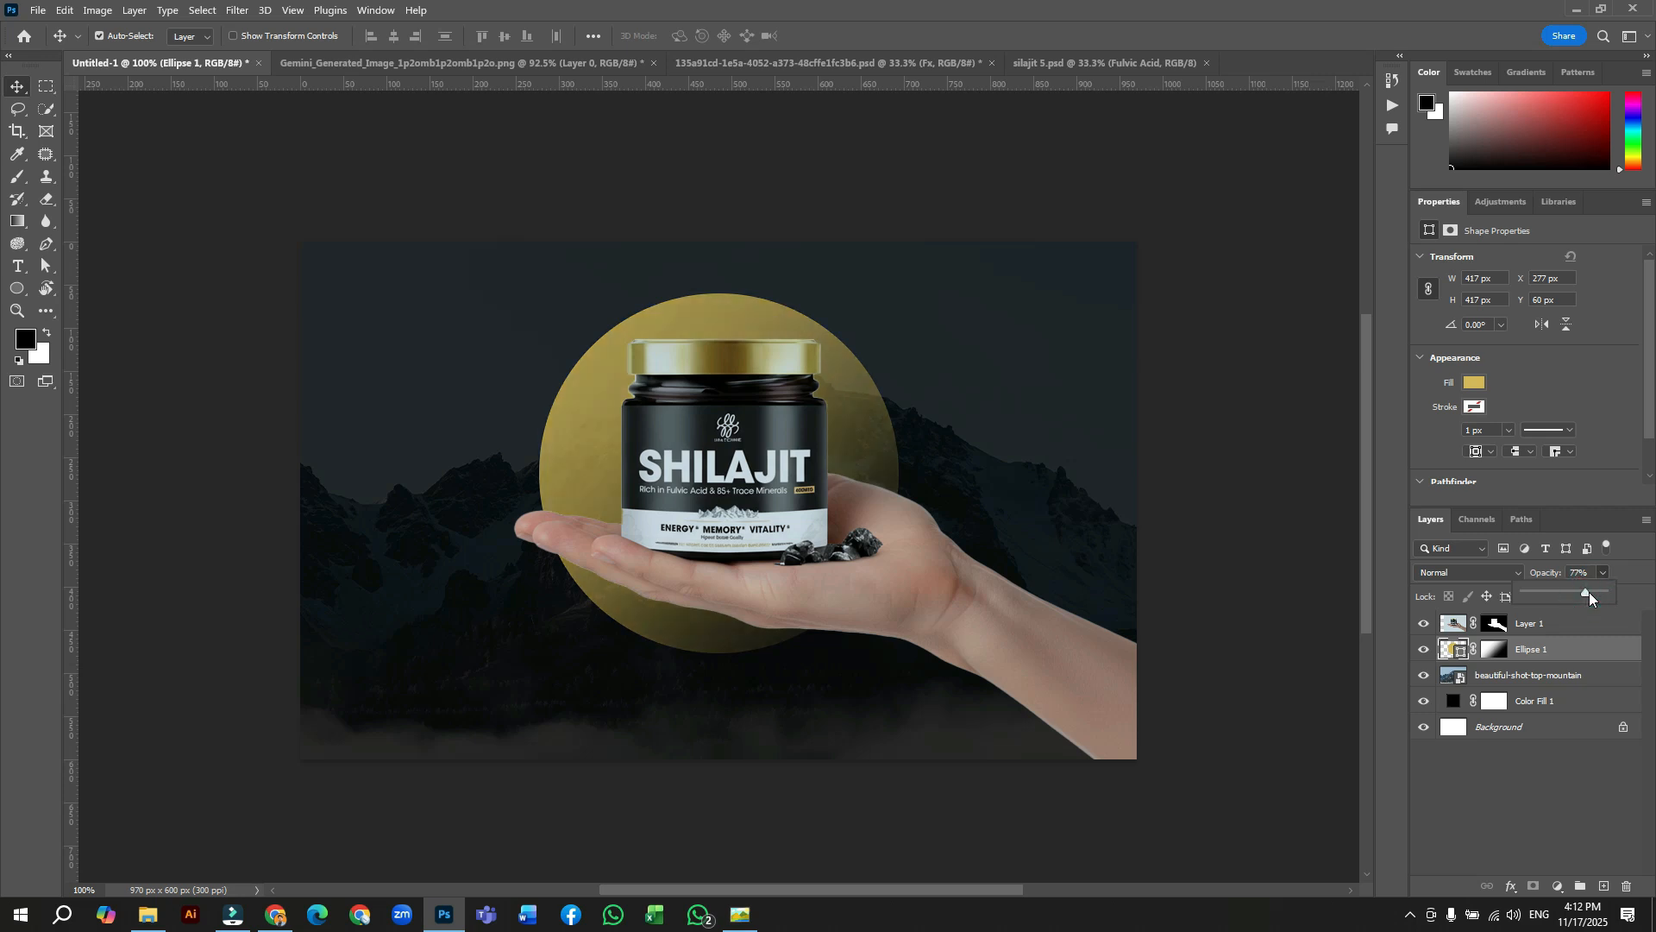
pyautogui.moveTo(1591, 592); pyautogui.dragTo(1593, 593)
# Nudge the gold circle 5 px to the right behind the jar
pyautogui.click(860, 411)
pyautogui.press('Right')
pyautogui.press('Right')
pyautogui.press('Right')
pyautogui.press('Right')
pyautogui.press('Right')
# Scale the hand-and-jar and gold circle layers together to about 106.74%, move them down, and nudge them 2 px to the left
pyautogui.keyDown('shift'); pyautogui.click(1520, 630); pyautogui.keyUp('shift')
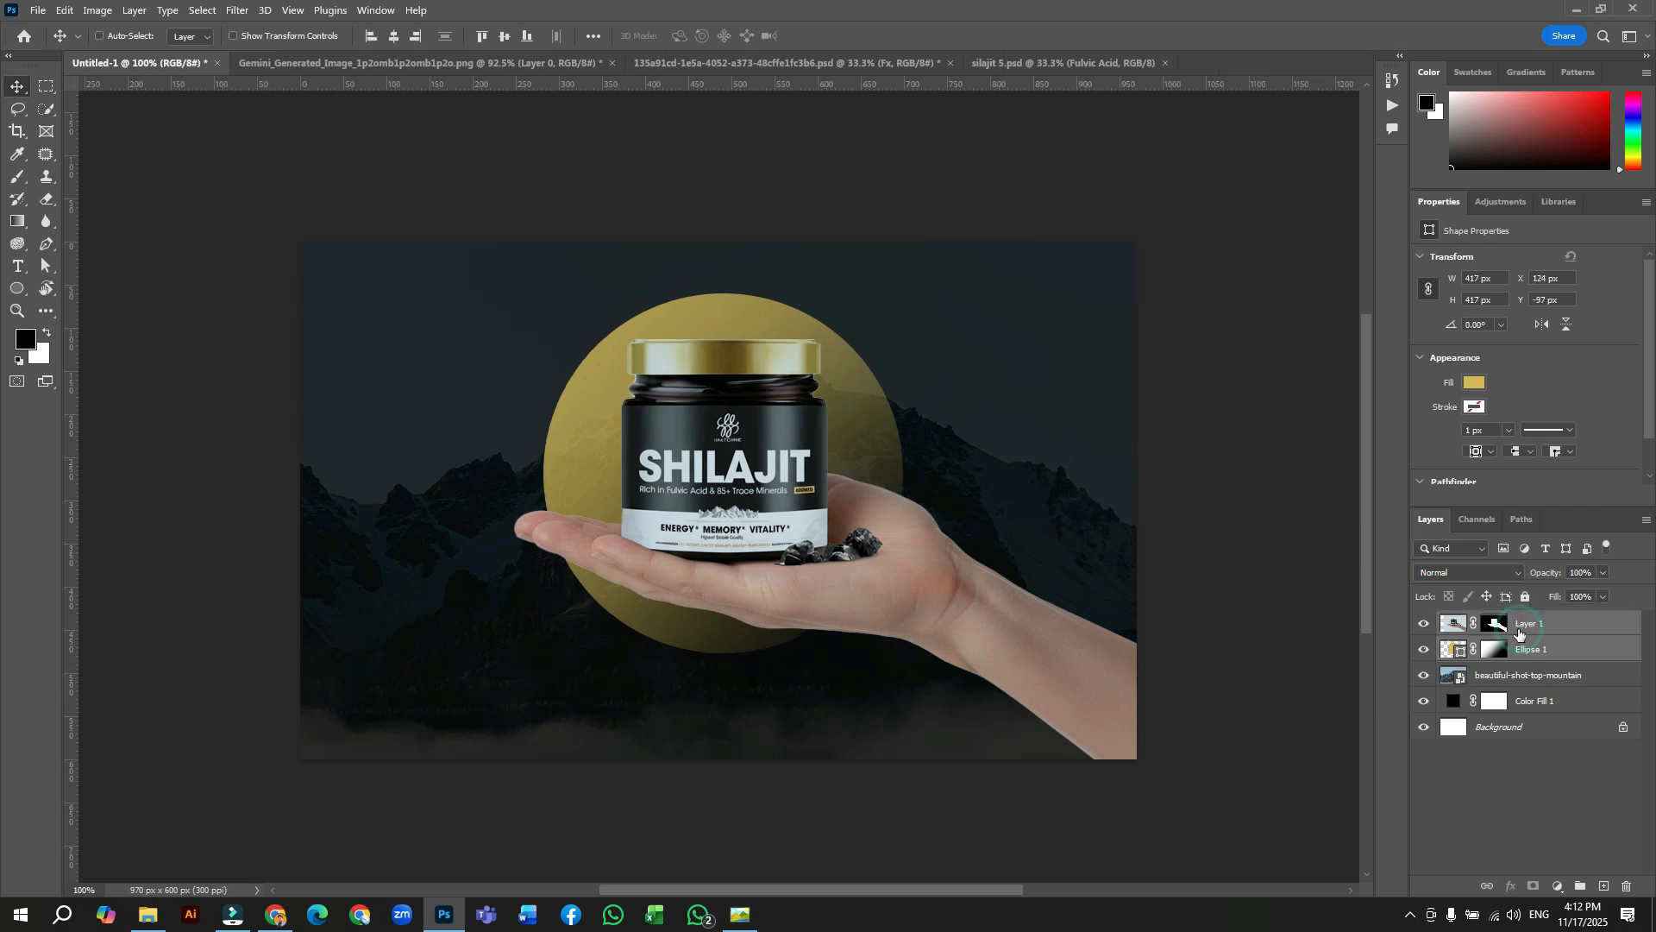
pyautogui.hotkey('ctrl', 't')
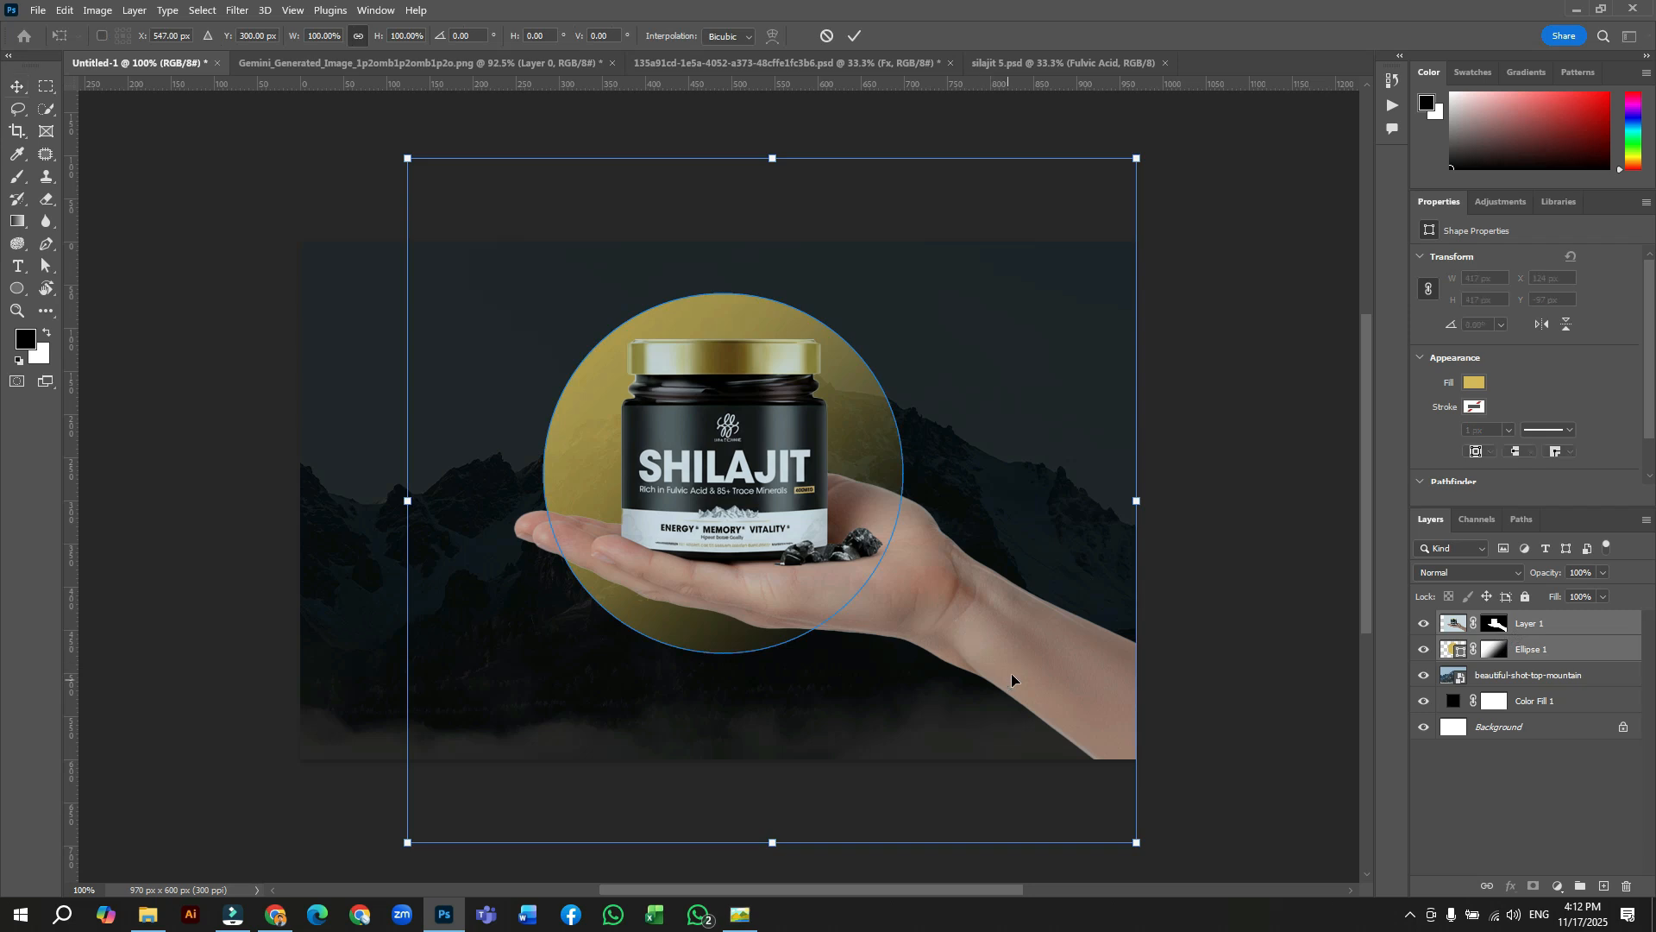
pyautogui.moveTo(405, 501); pyautogui.dragTo(354, 499)
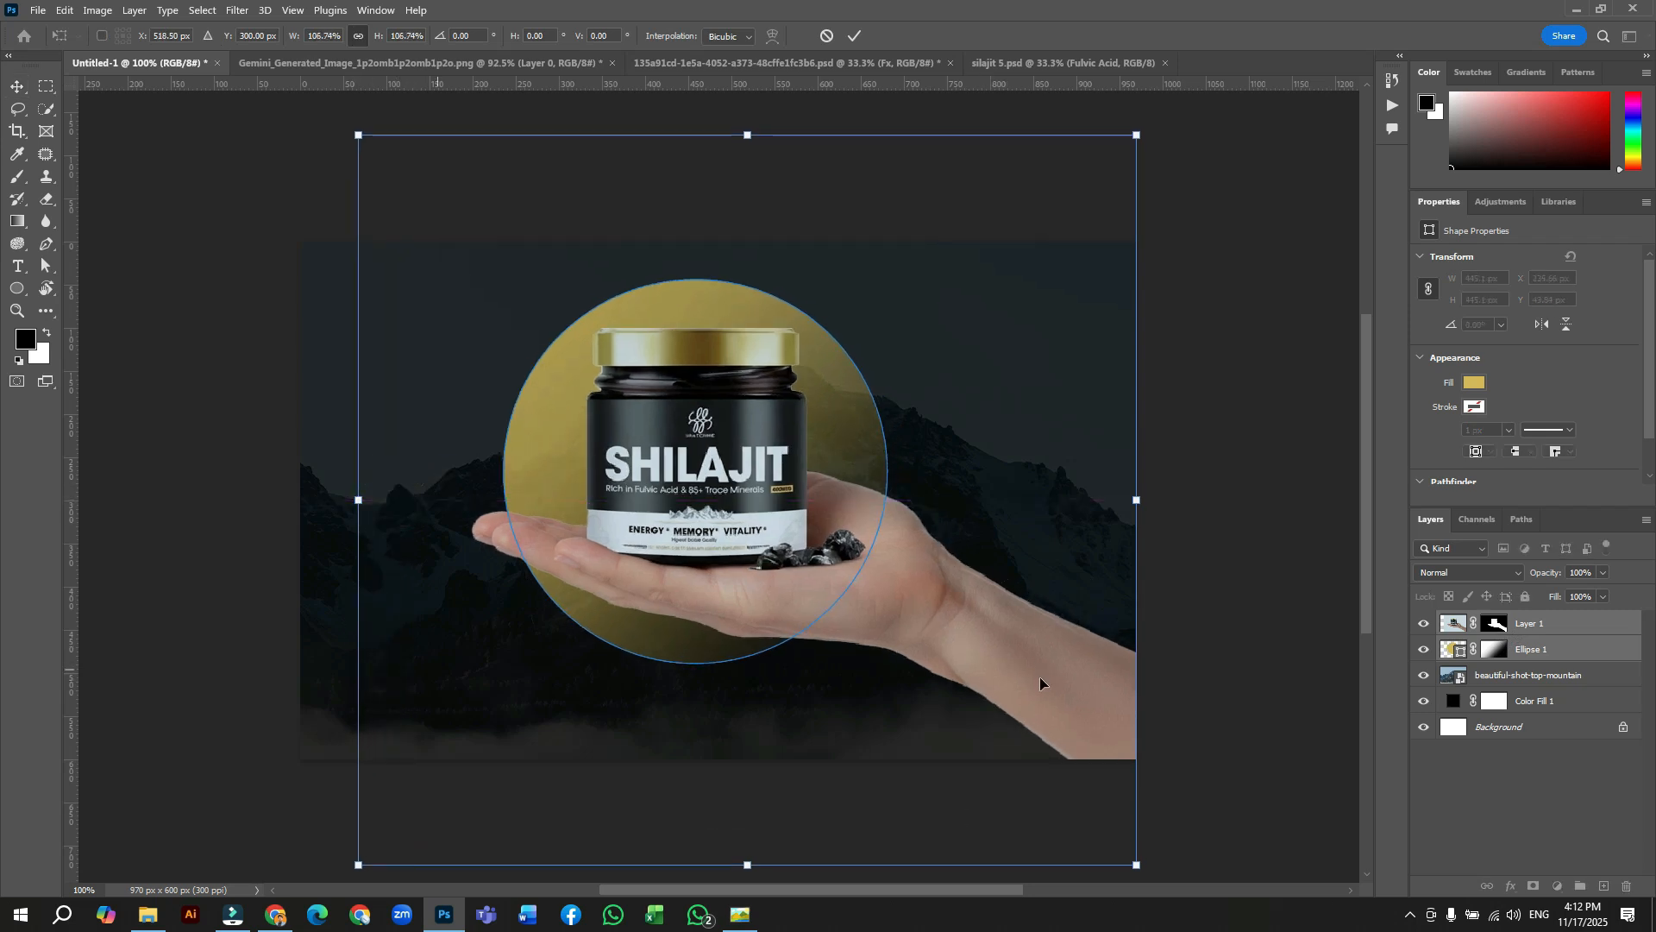
pyautogui.moveTo(1032, 666); pyautogui.dragTo(1059, 697)
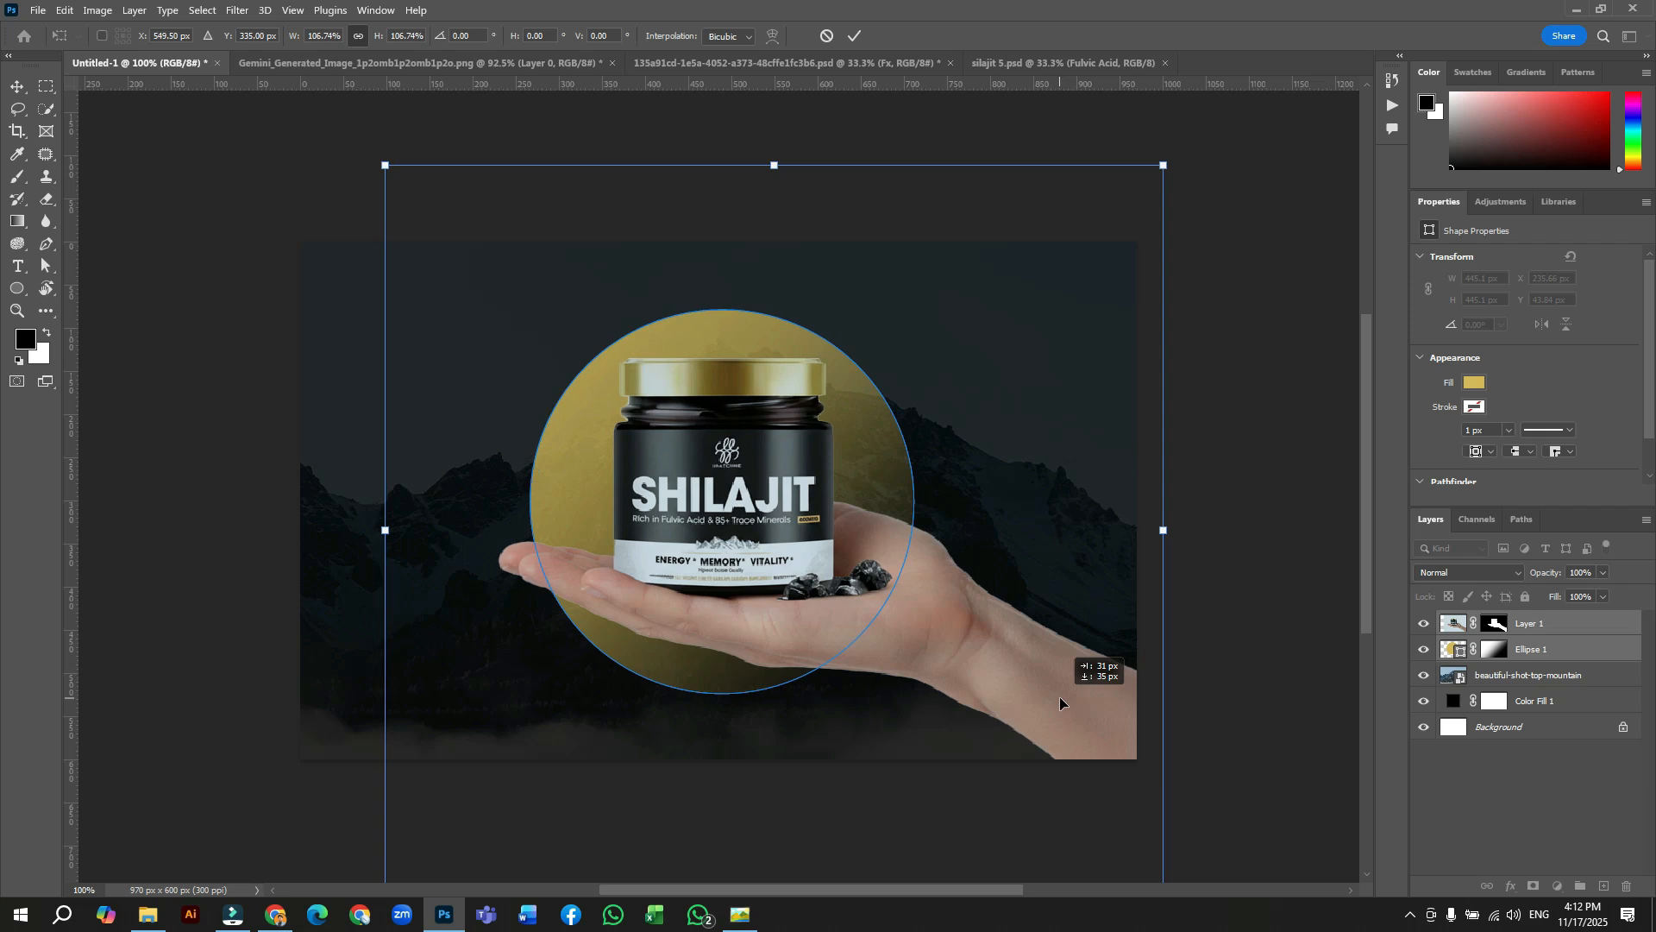
pyautogui.moveTo(1060, 703); pyautogui.dragTo(1060, 704)
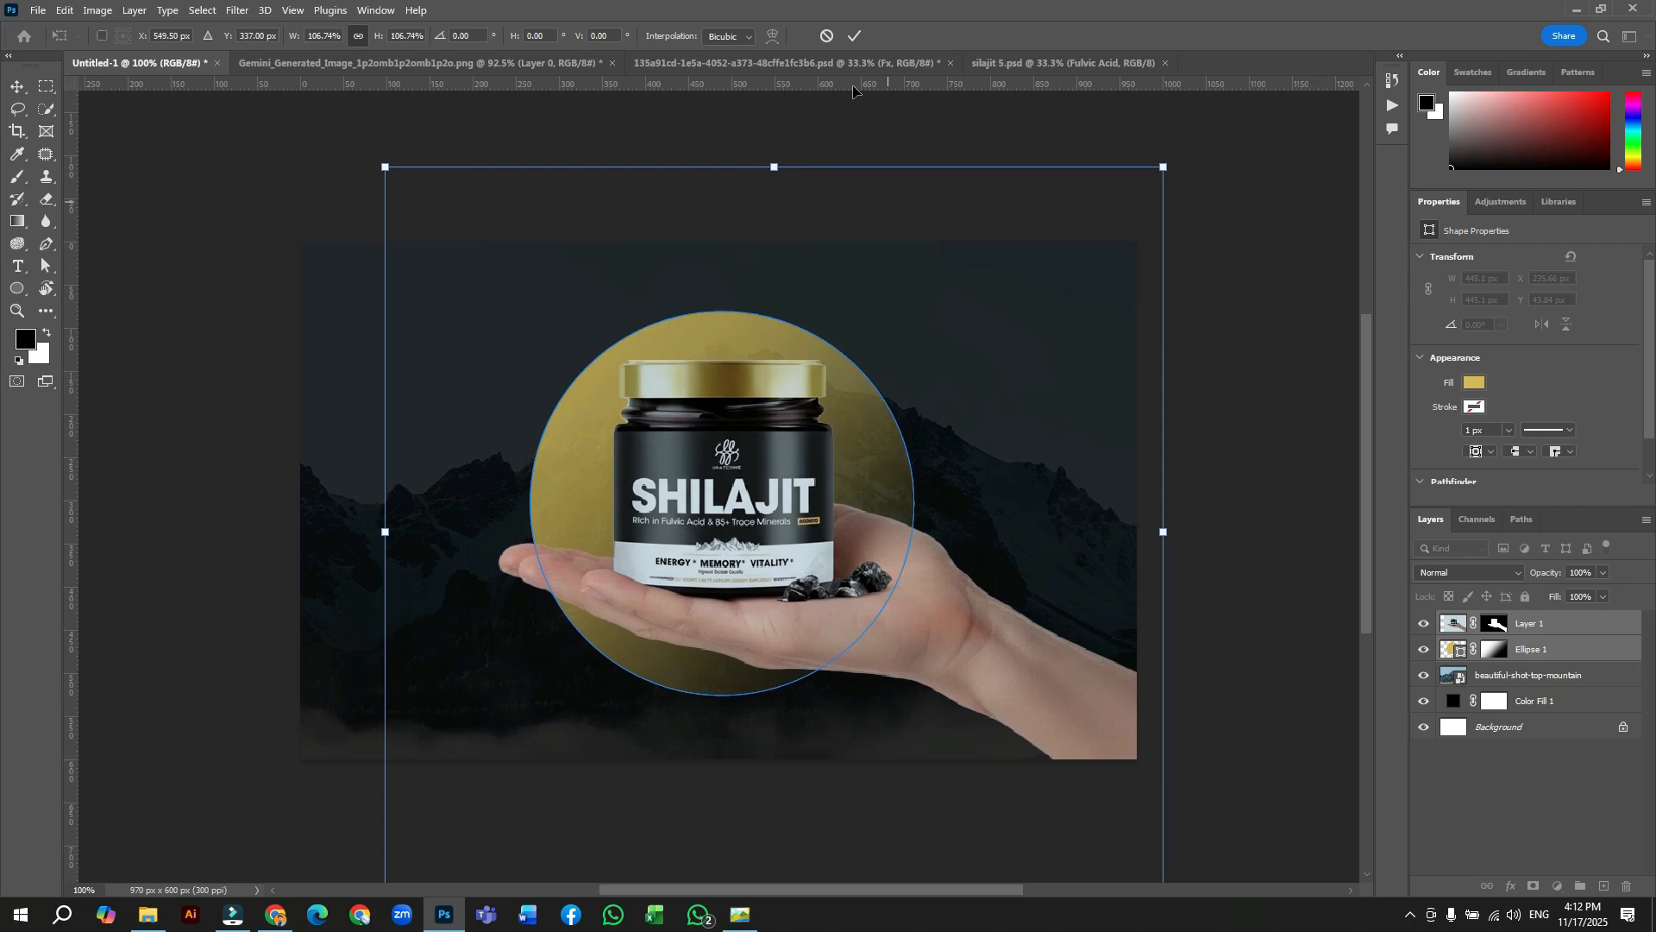
pyautogui.click(855, 36)
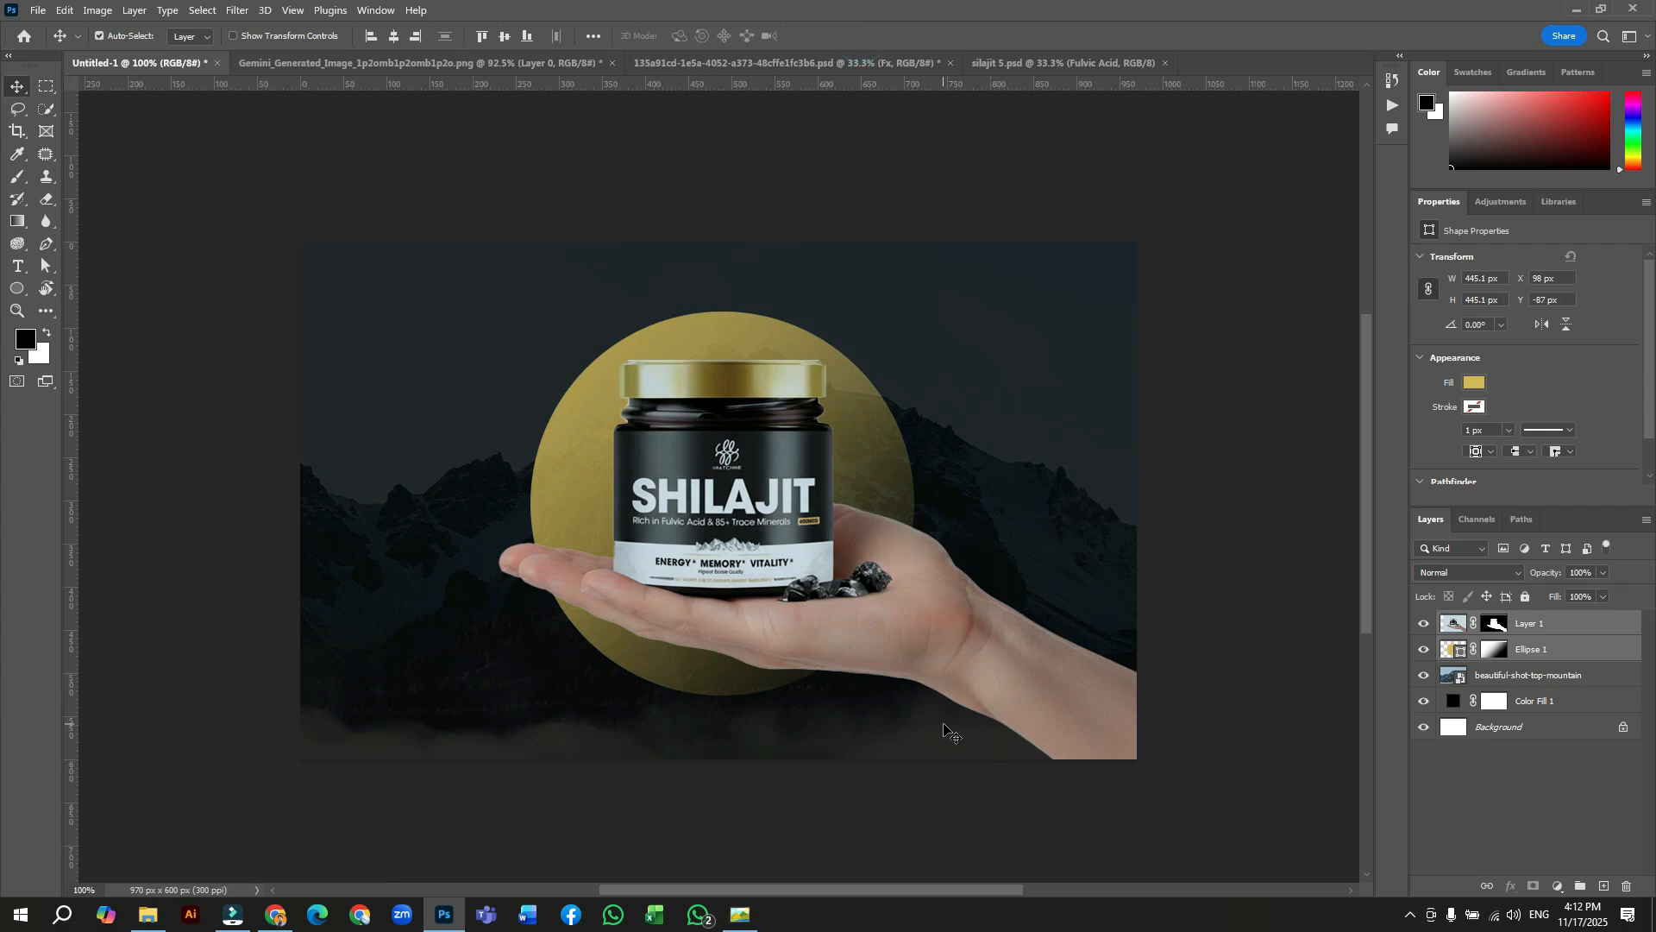
pyautogui.press('Left')
pyautogui.press('Left')
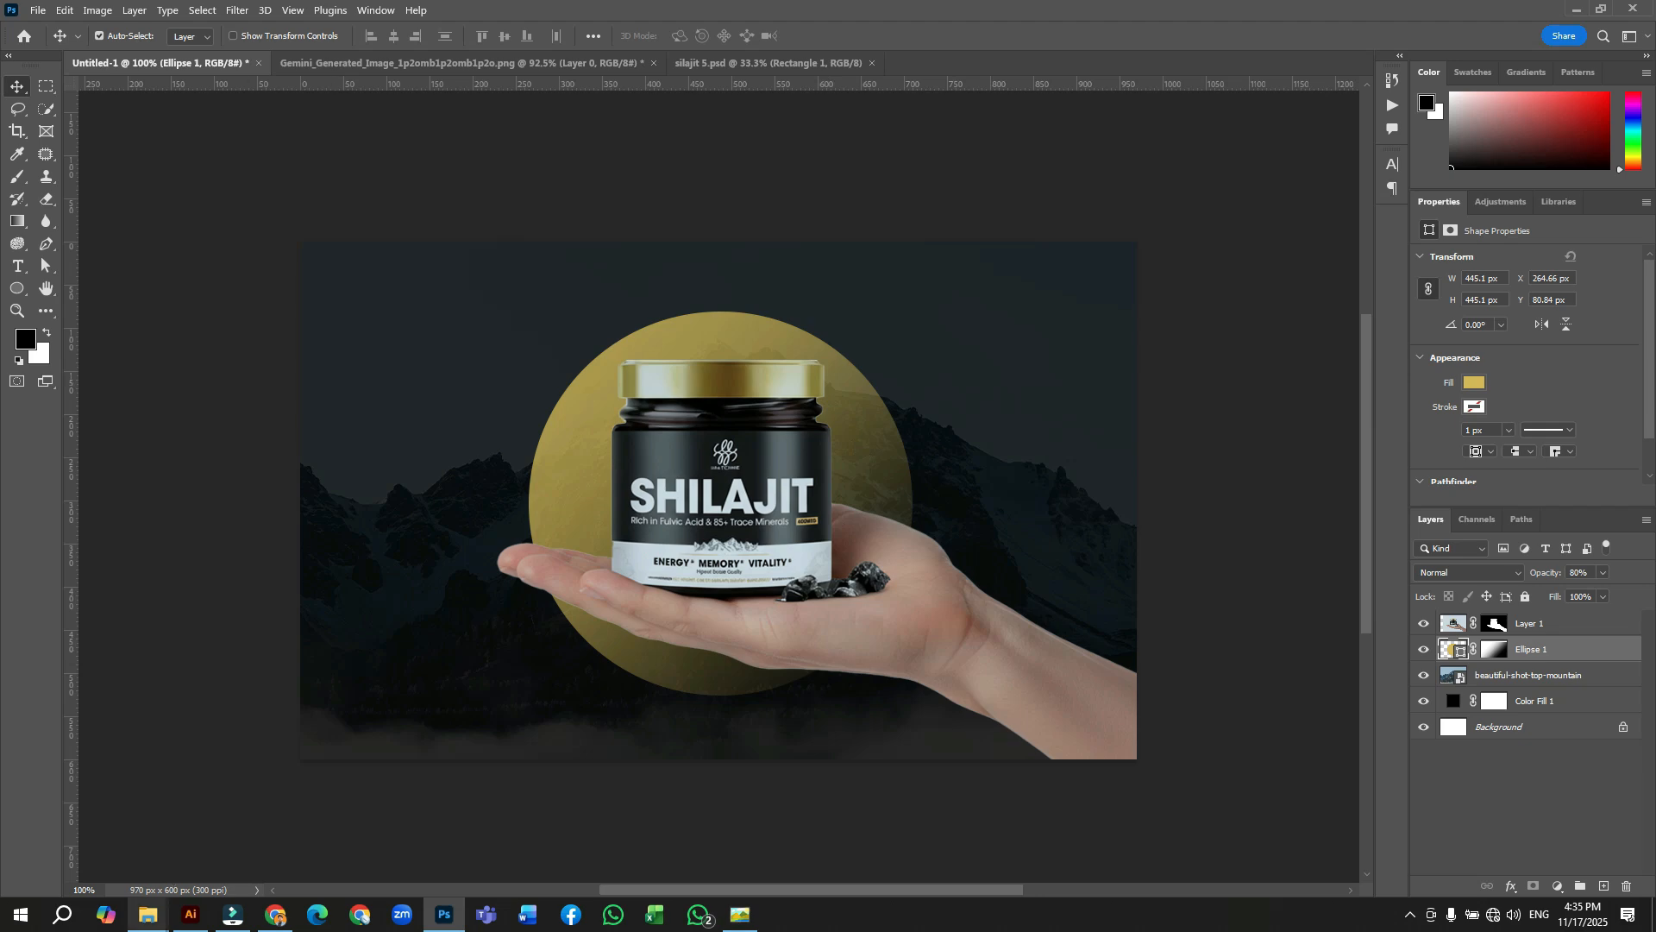
# Switch to Illustrator, copy the gold gradient 80% text, and return to the Photoshop banner
pyautogui.click(191, 916)
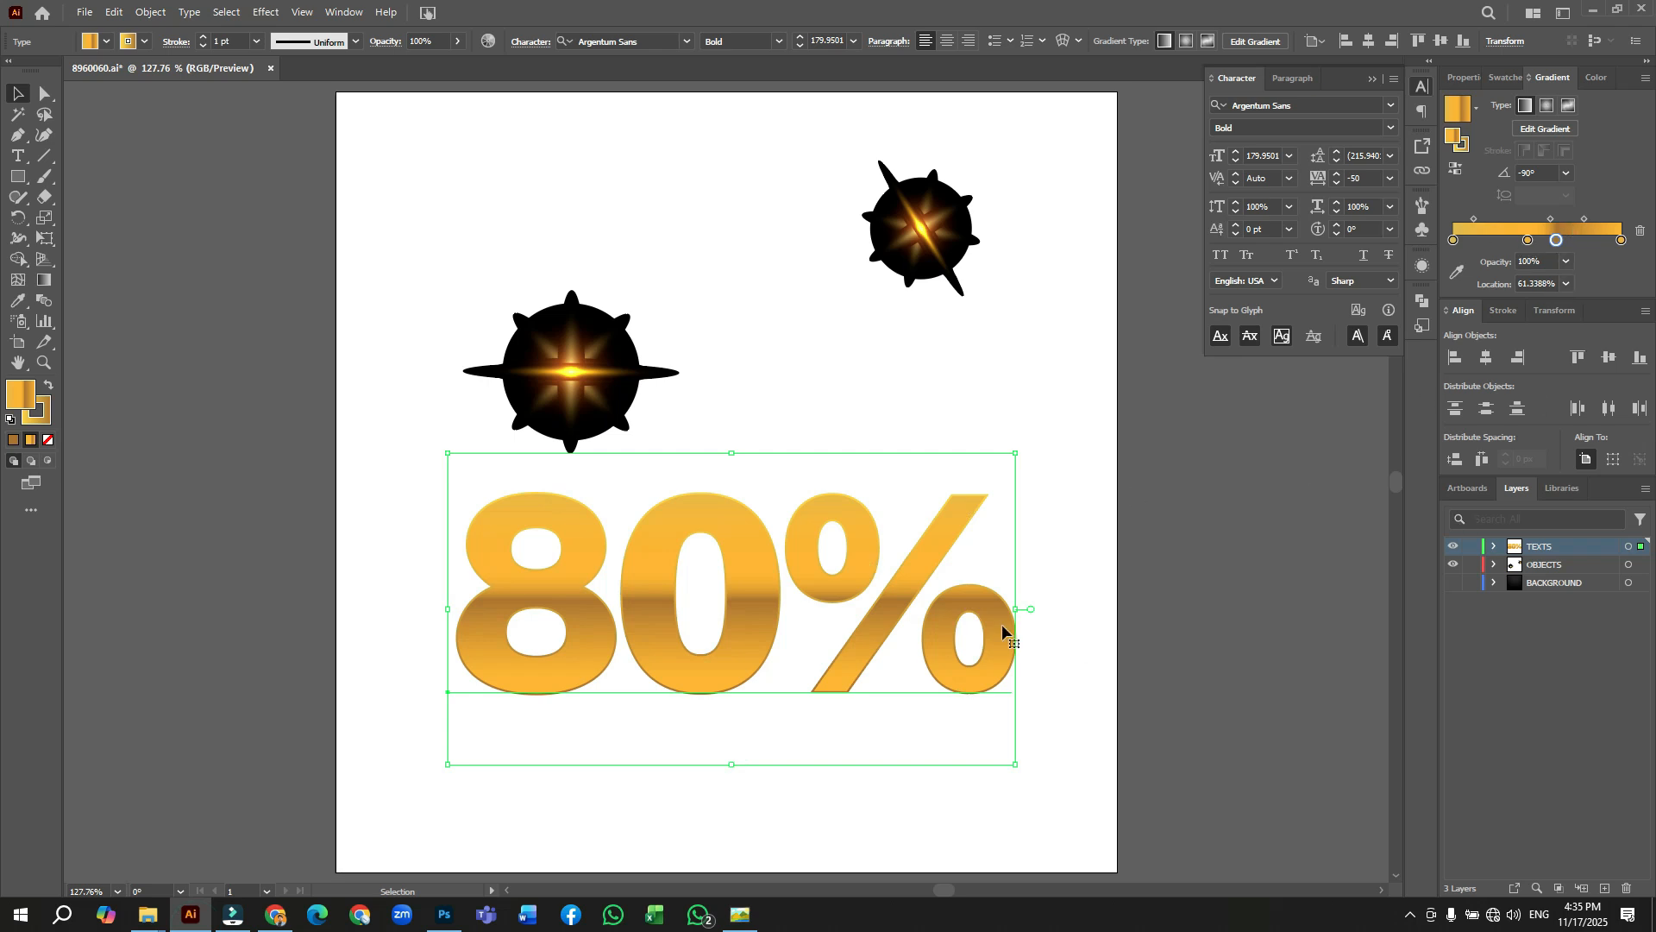
pyautogui.press('a')
pyautogui.press('v')
pyautogui.hotkey('alt', 'Tab')
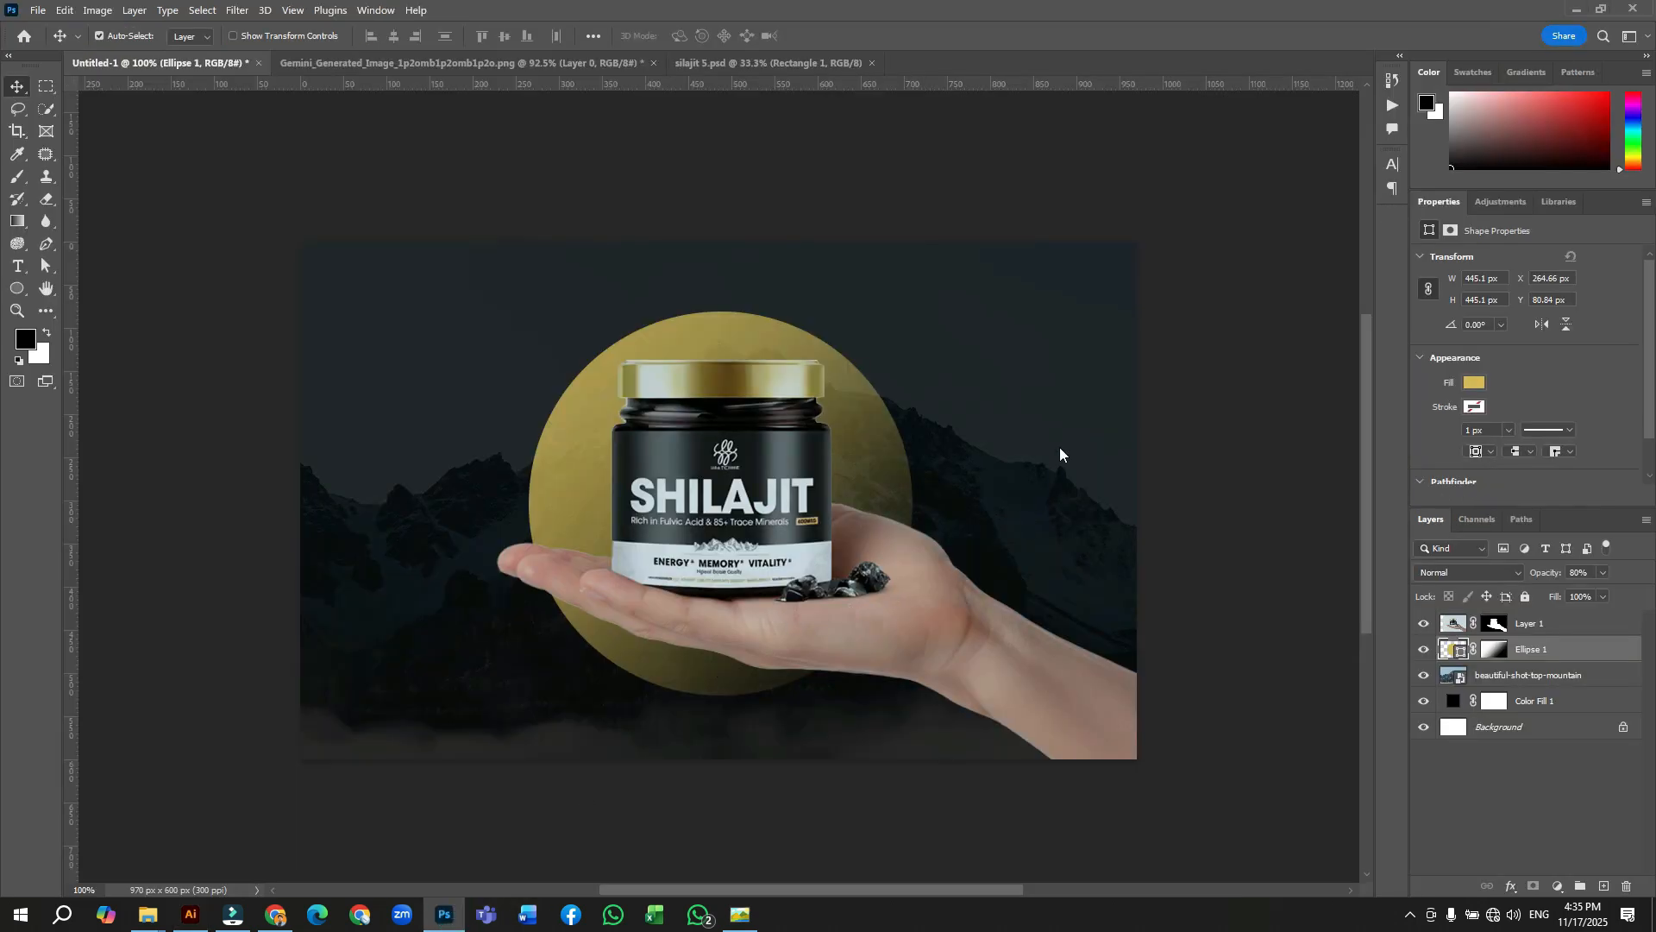
# Paste the 80% text as a Smart Object, scale it to about 13.51%, and place it right of the jar at about X 709 px, Y 155 px
pyautogui.hotkey('ctrl', 'v')
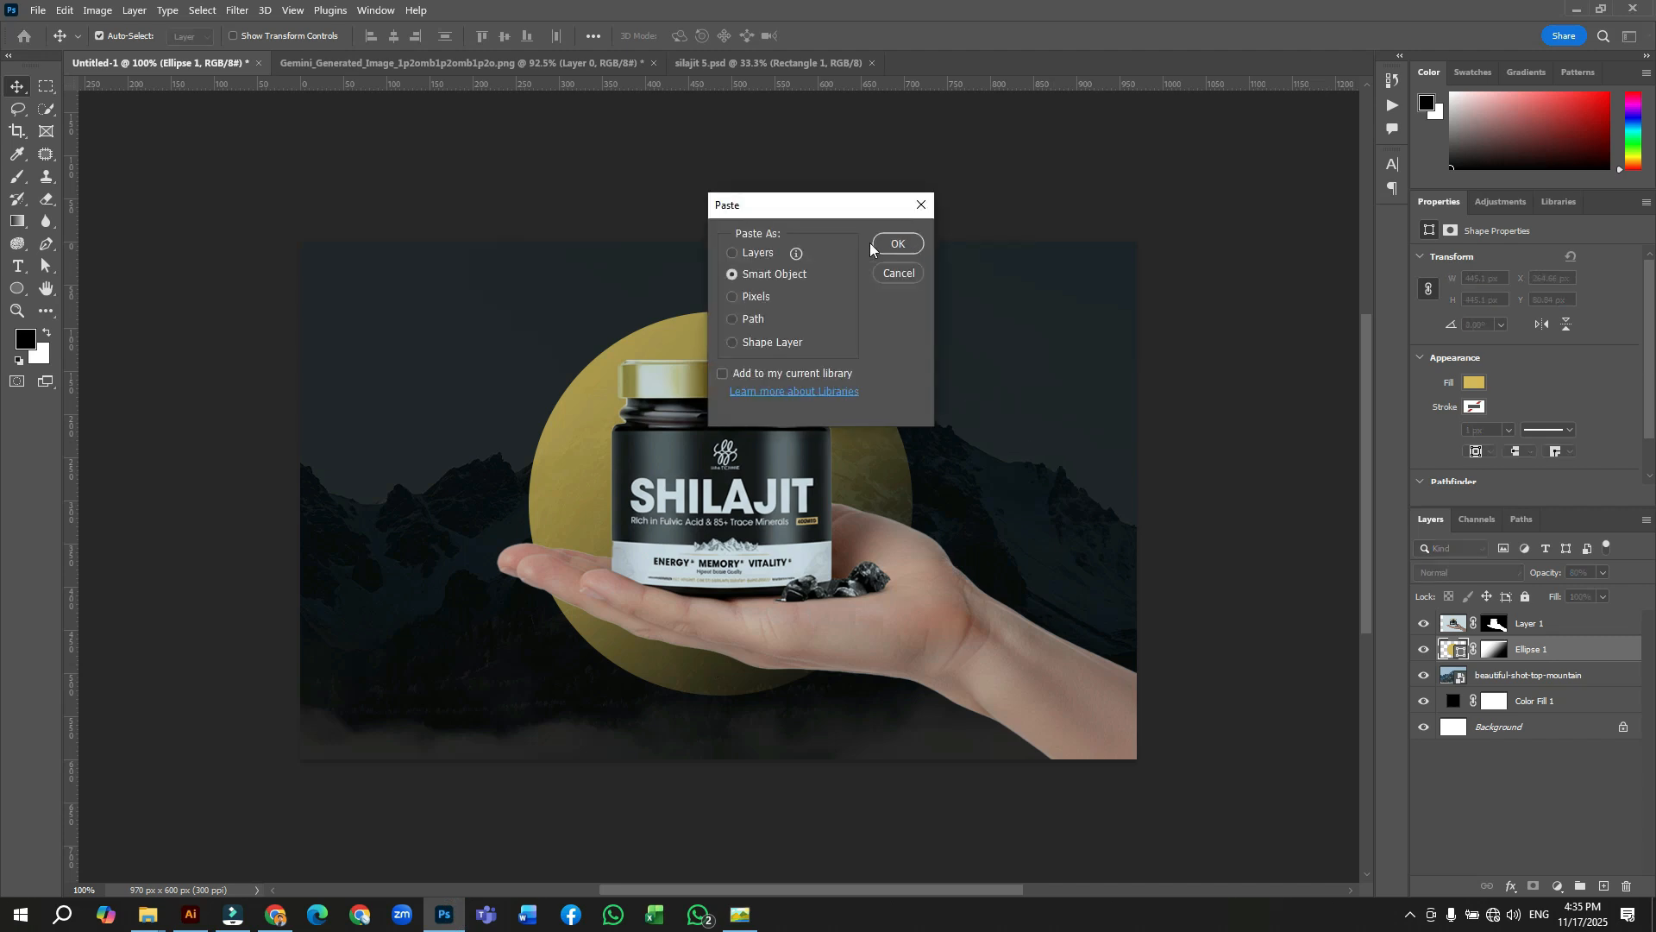
pyautogui.click(883, 242)
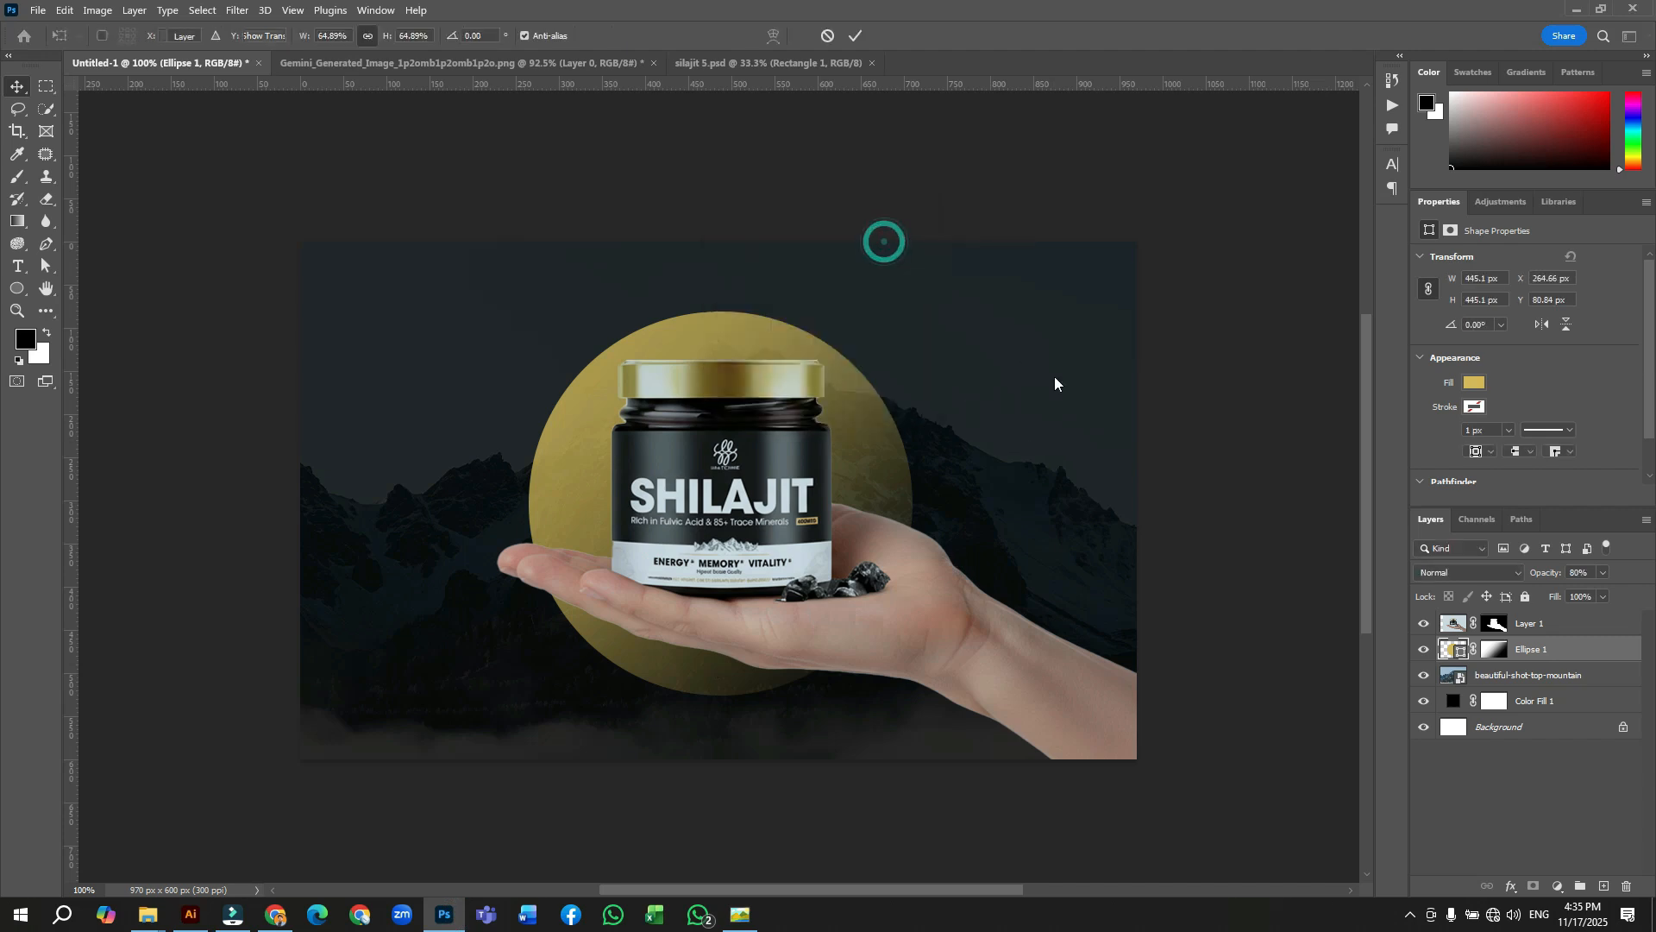
pyautogui.moveTo(1138, 499); pyautogui.dragTo(1050, 420)
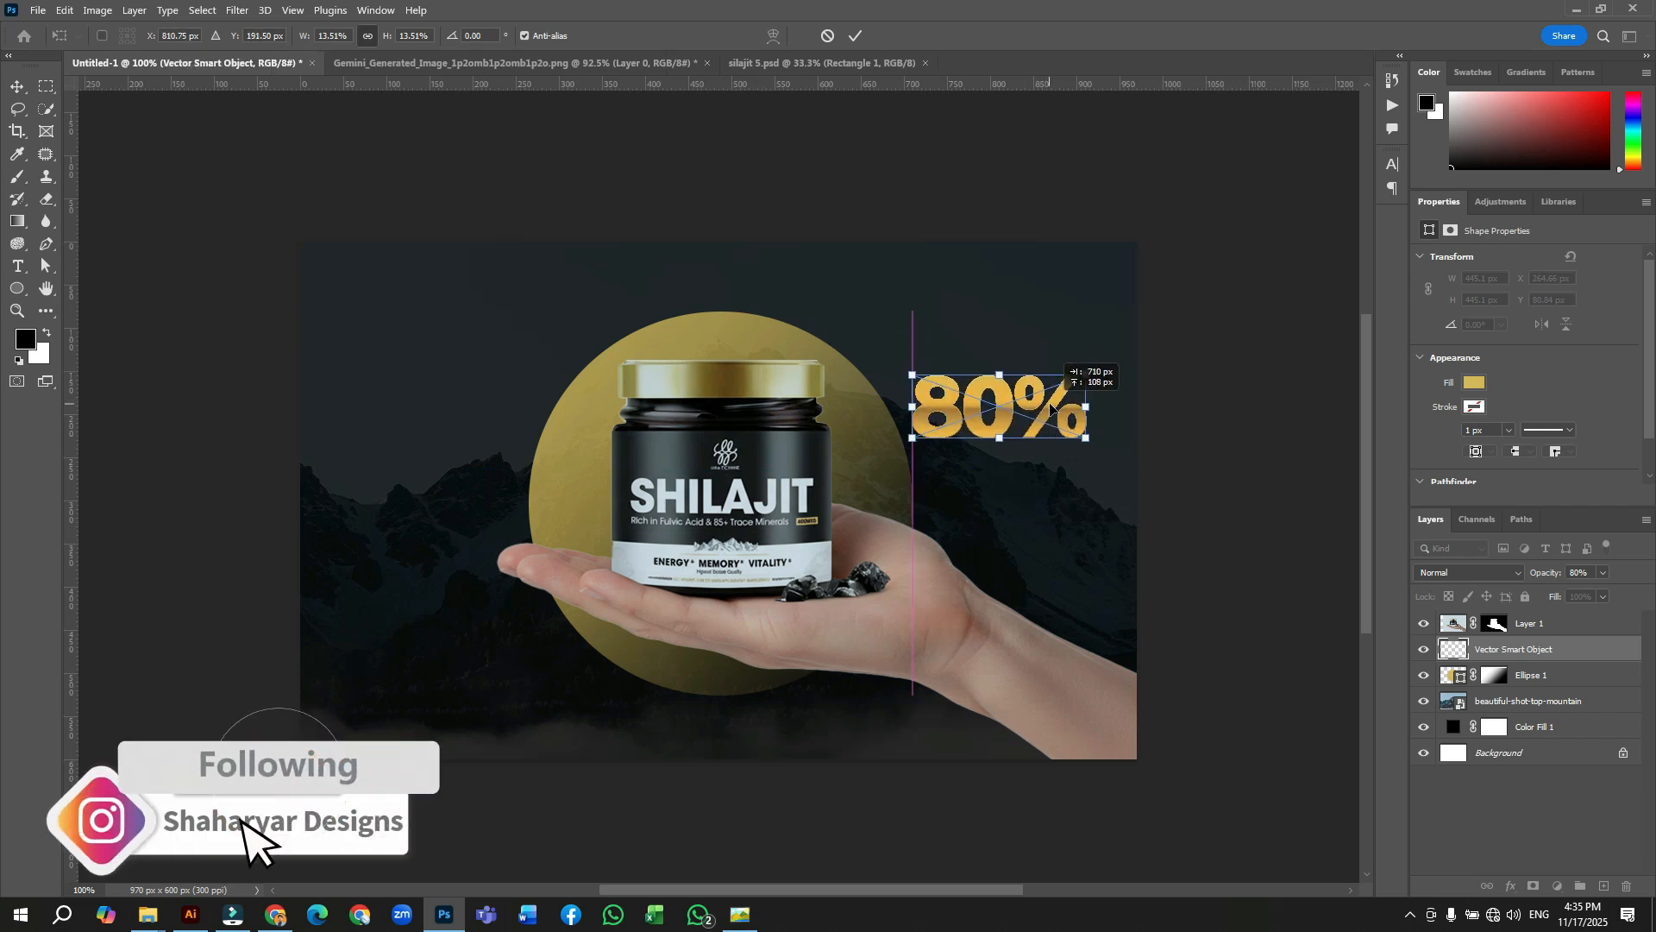
pyautogui.click(856, 37)
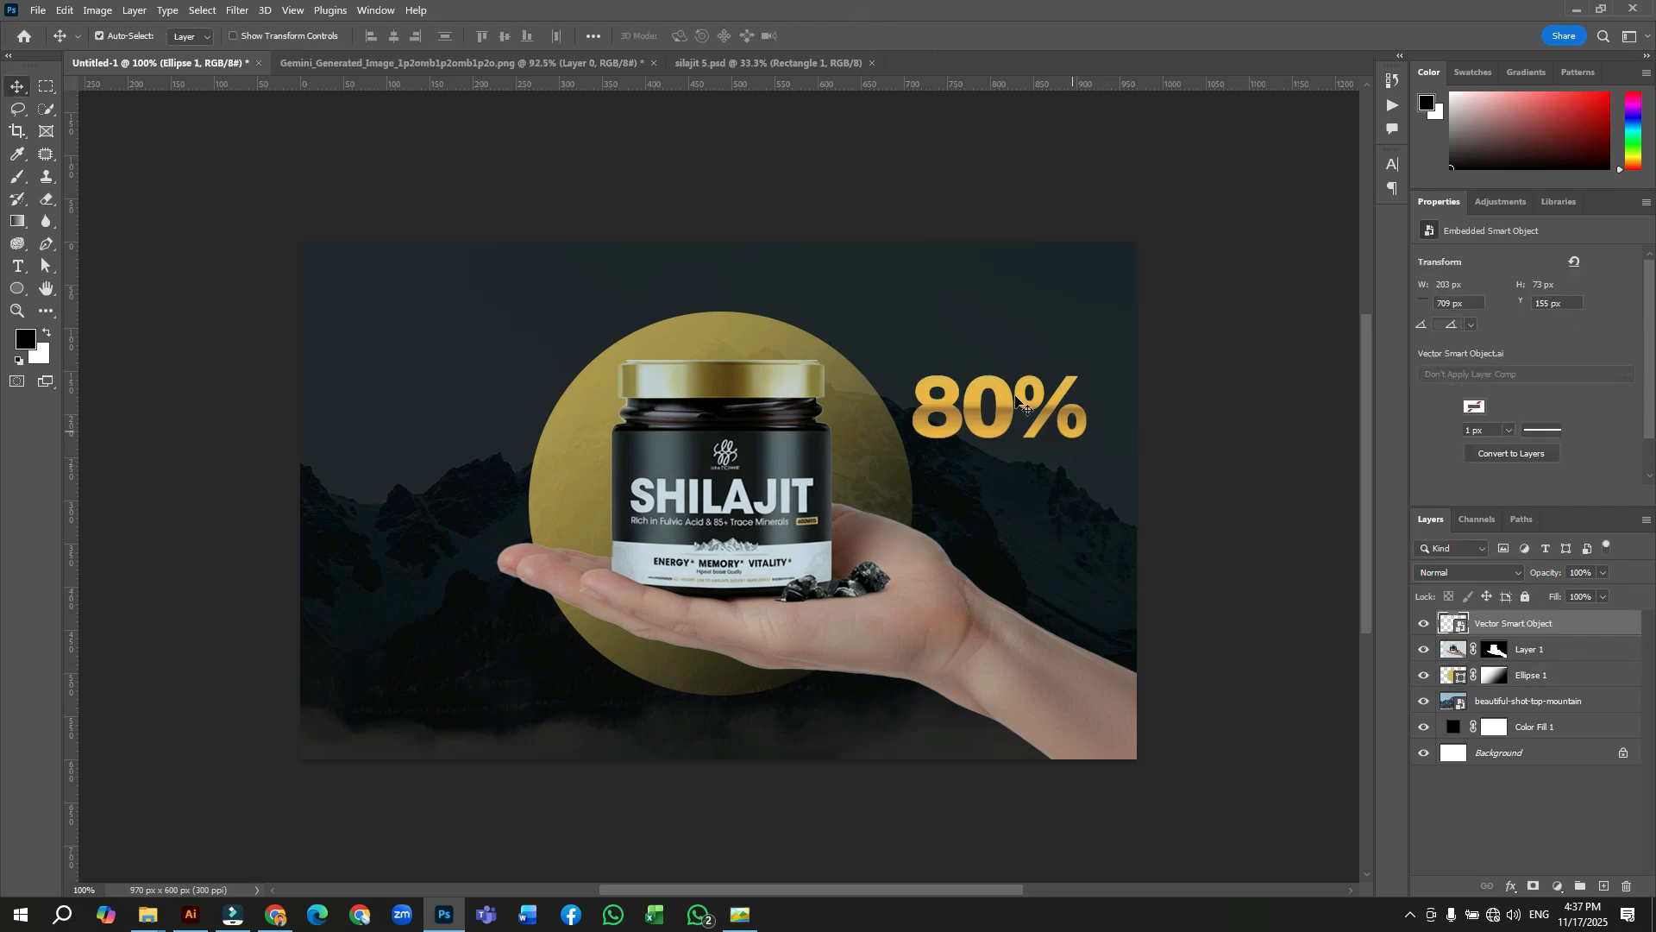
# Switch to Illustrator, copy the larger horizontal golden flare above the 80% text, and return to the Photoshop banner
pyautogui.click(191, 915)
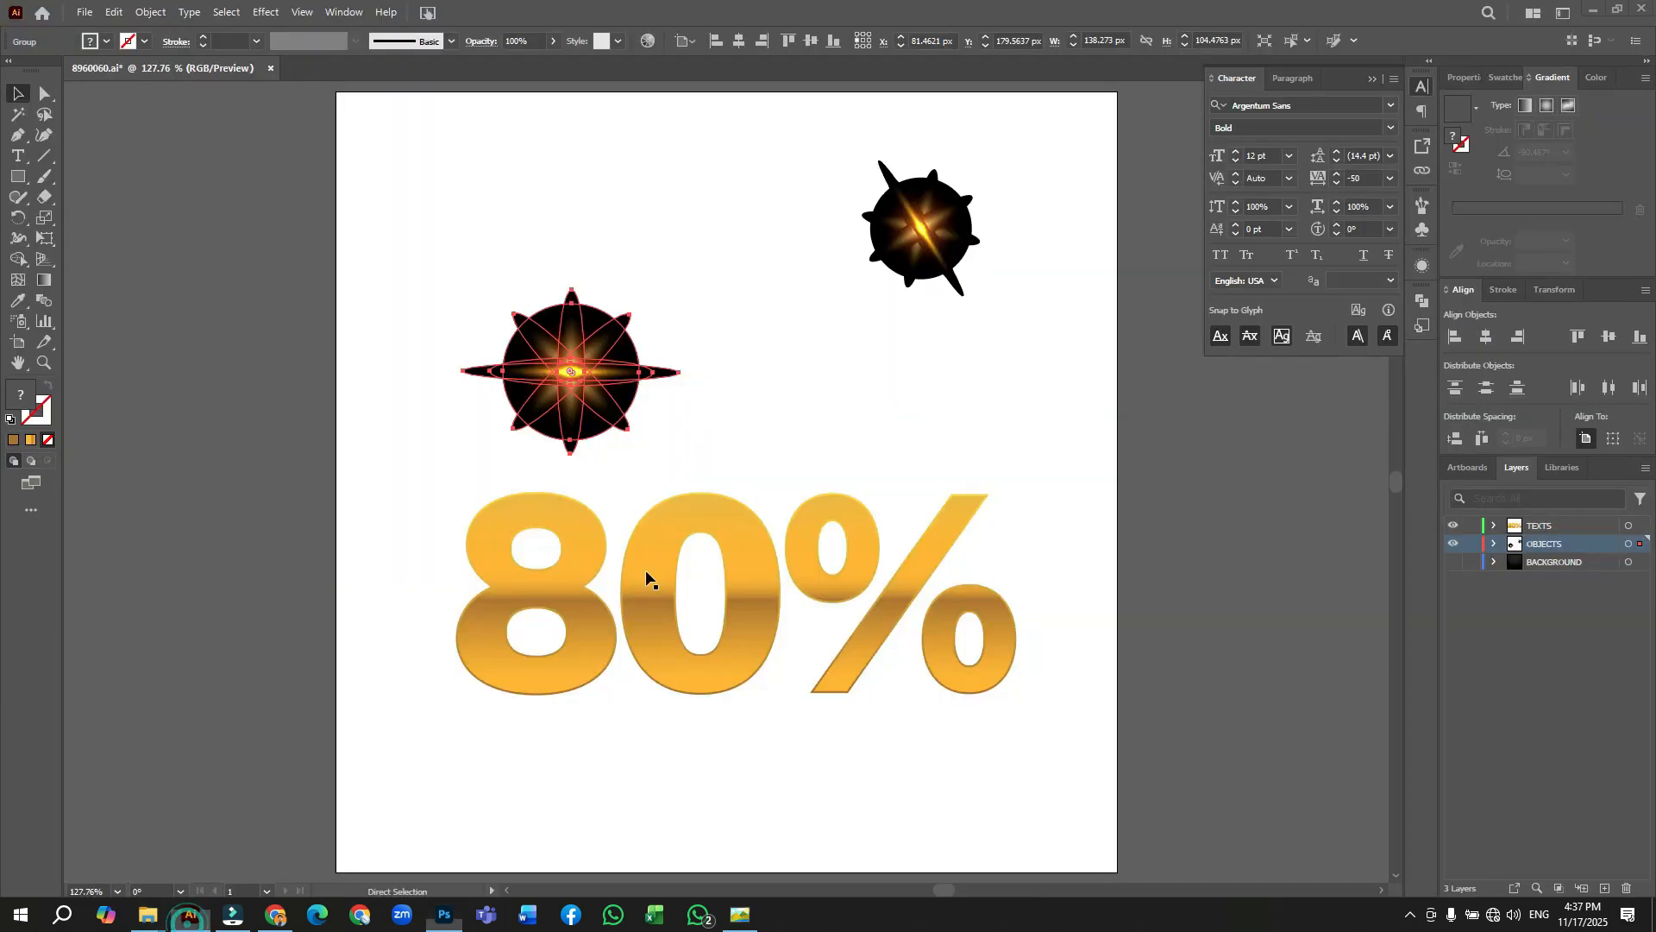
pyautogui.click(725, 304)
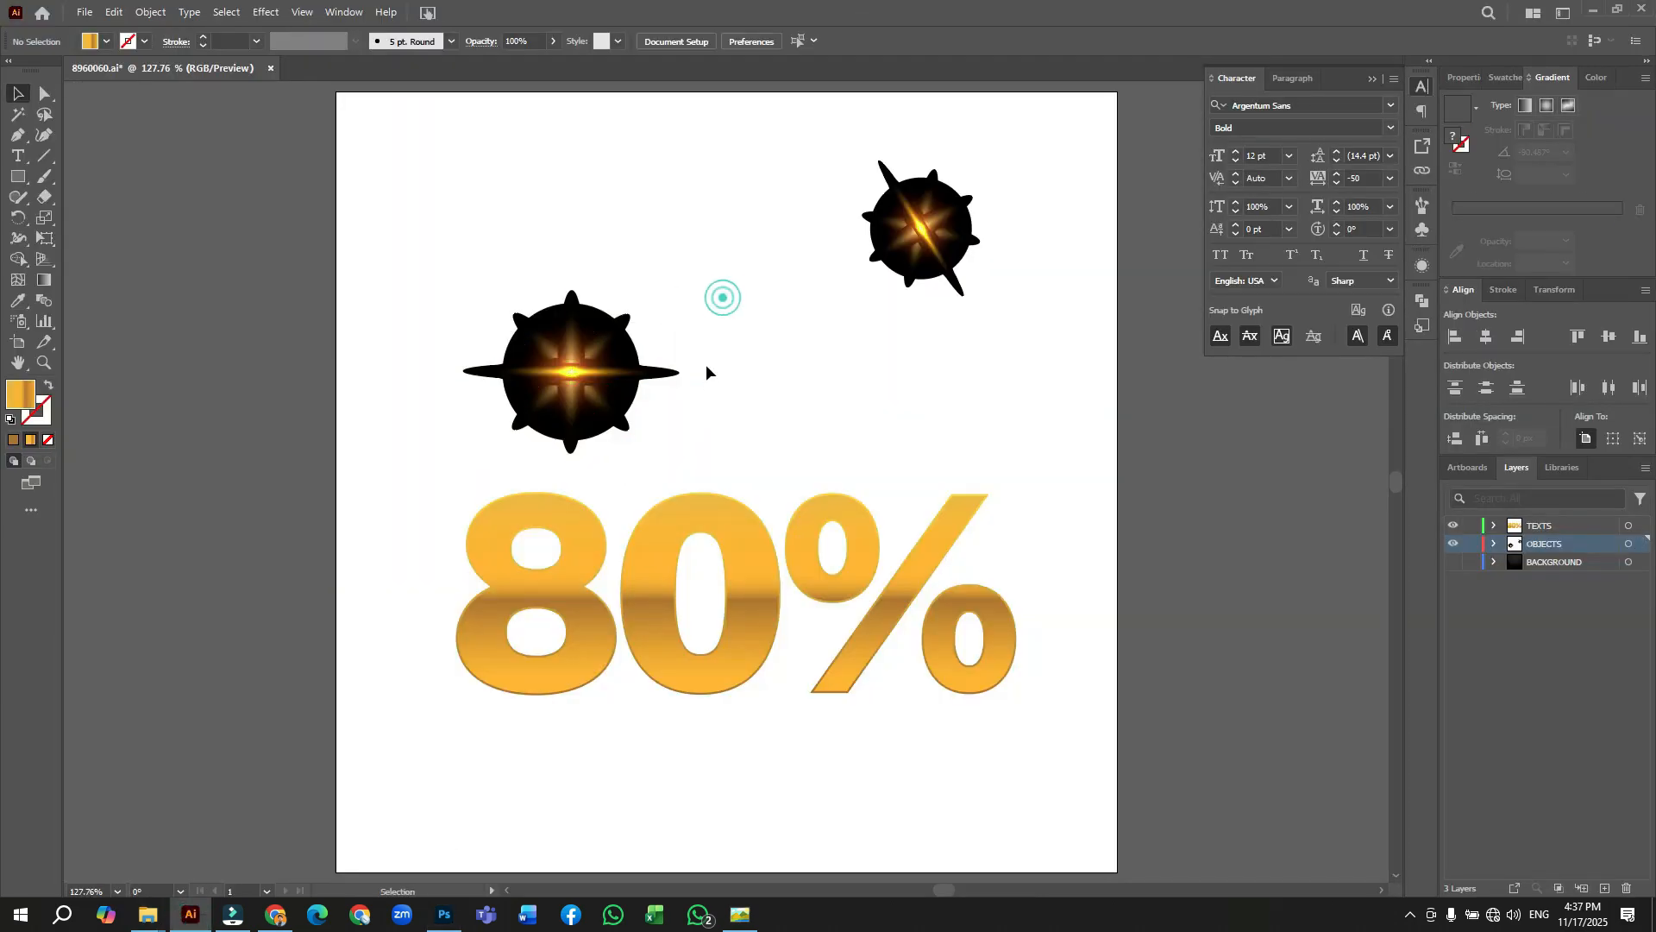
pyautogui.click(569, 373)
pyautogui.hotkey('ctrl', 'c')
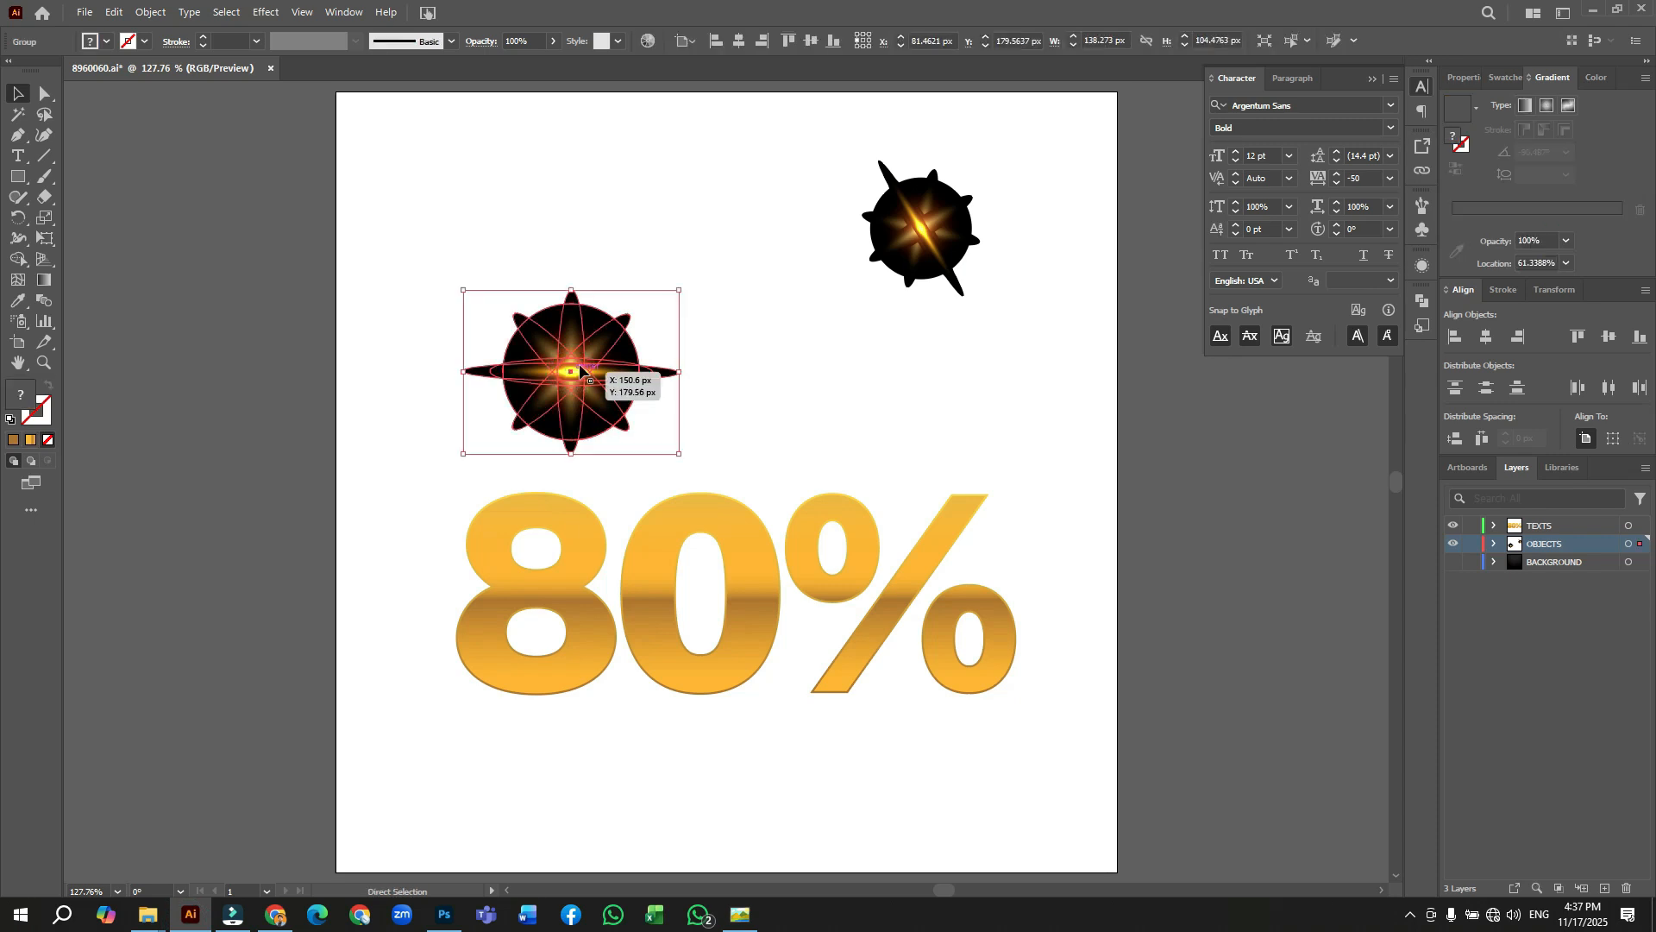
pyautogui.click(444, 914)
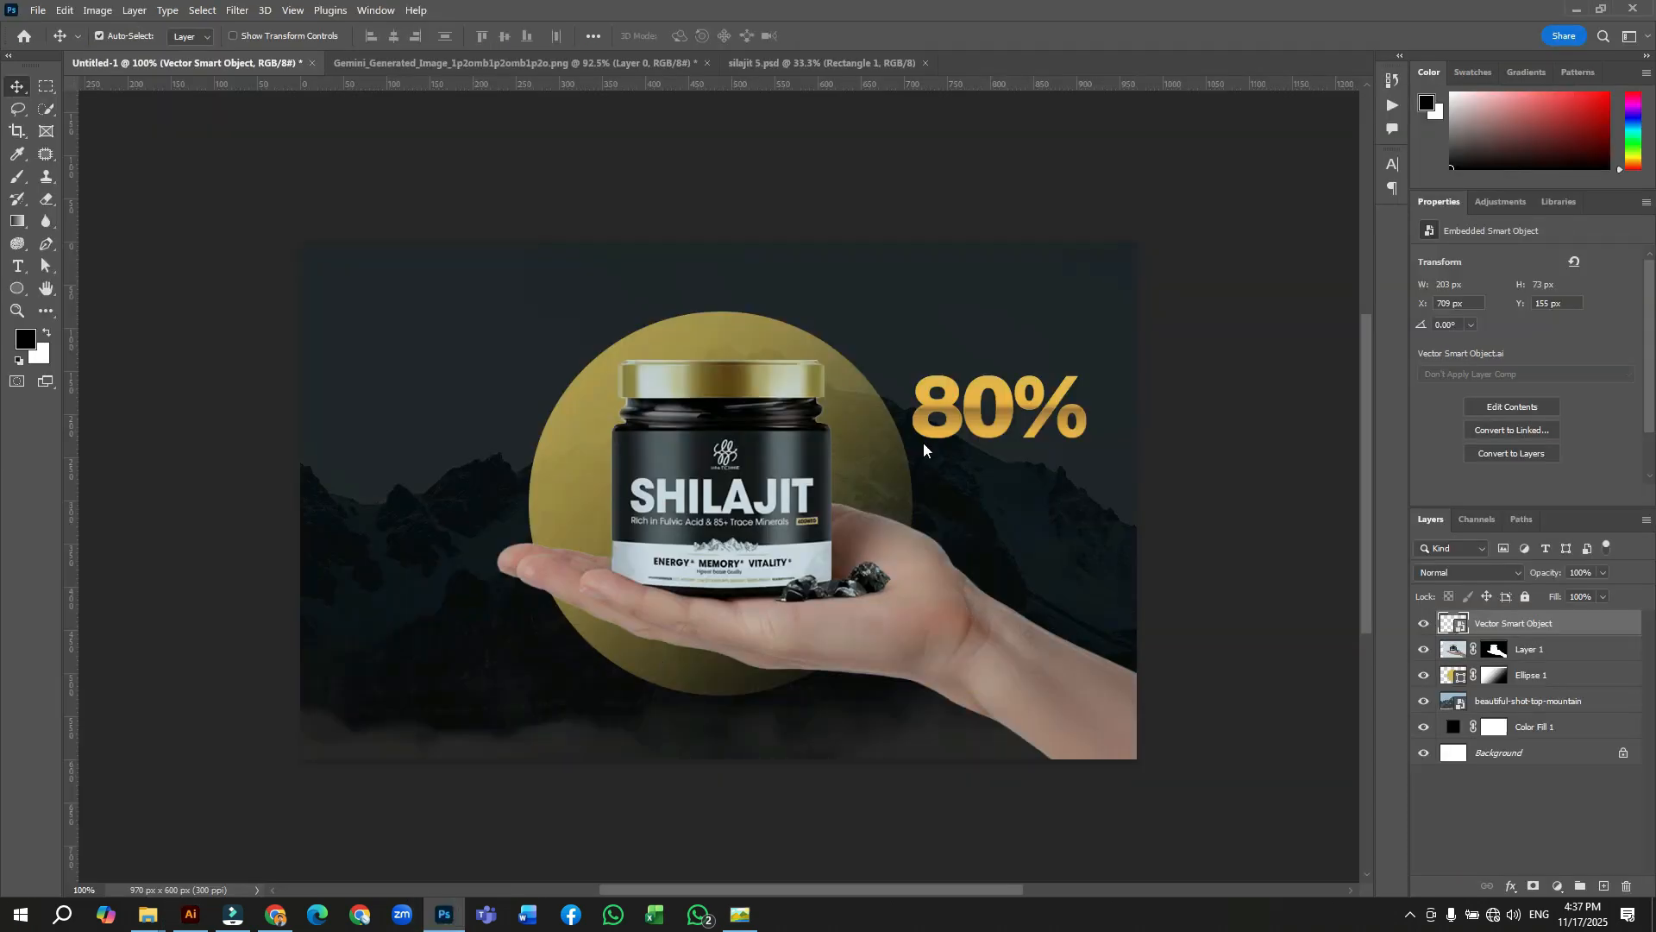
# Paste the flare as a Smart Object, shrink it to about 54 x 42 px at the top of the 0, and move its layer beneath the 80% layer
pyautogui.hotkey('ctrl', 'v')
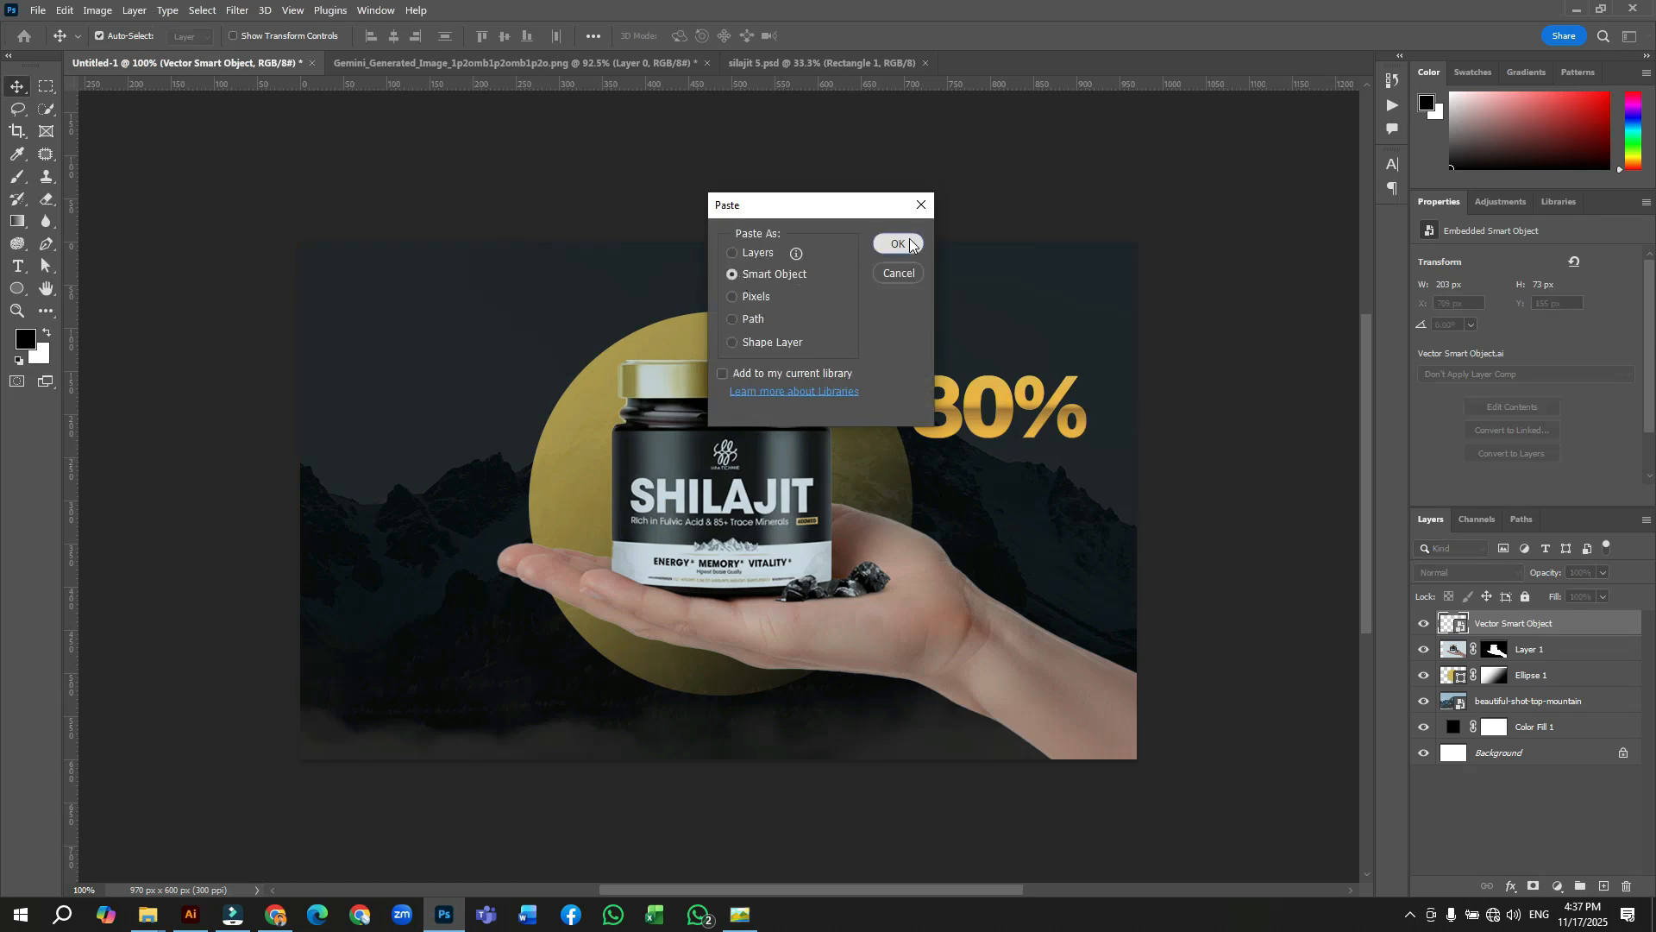
pyautogui.click(898, 245)
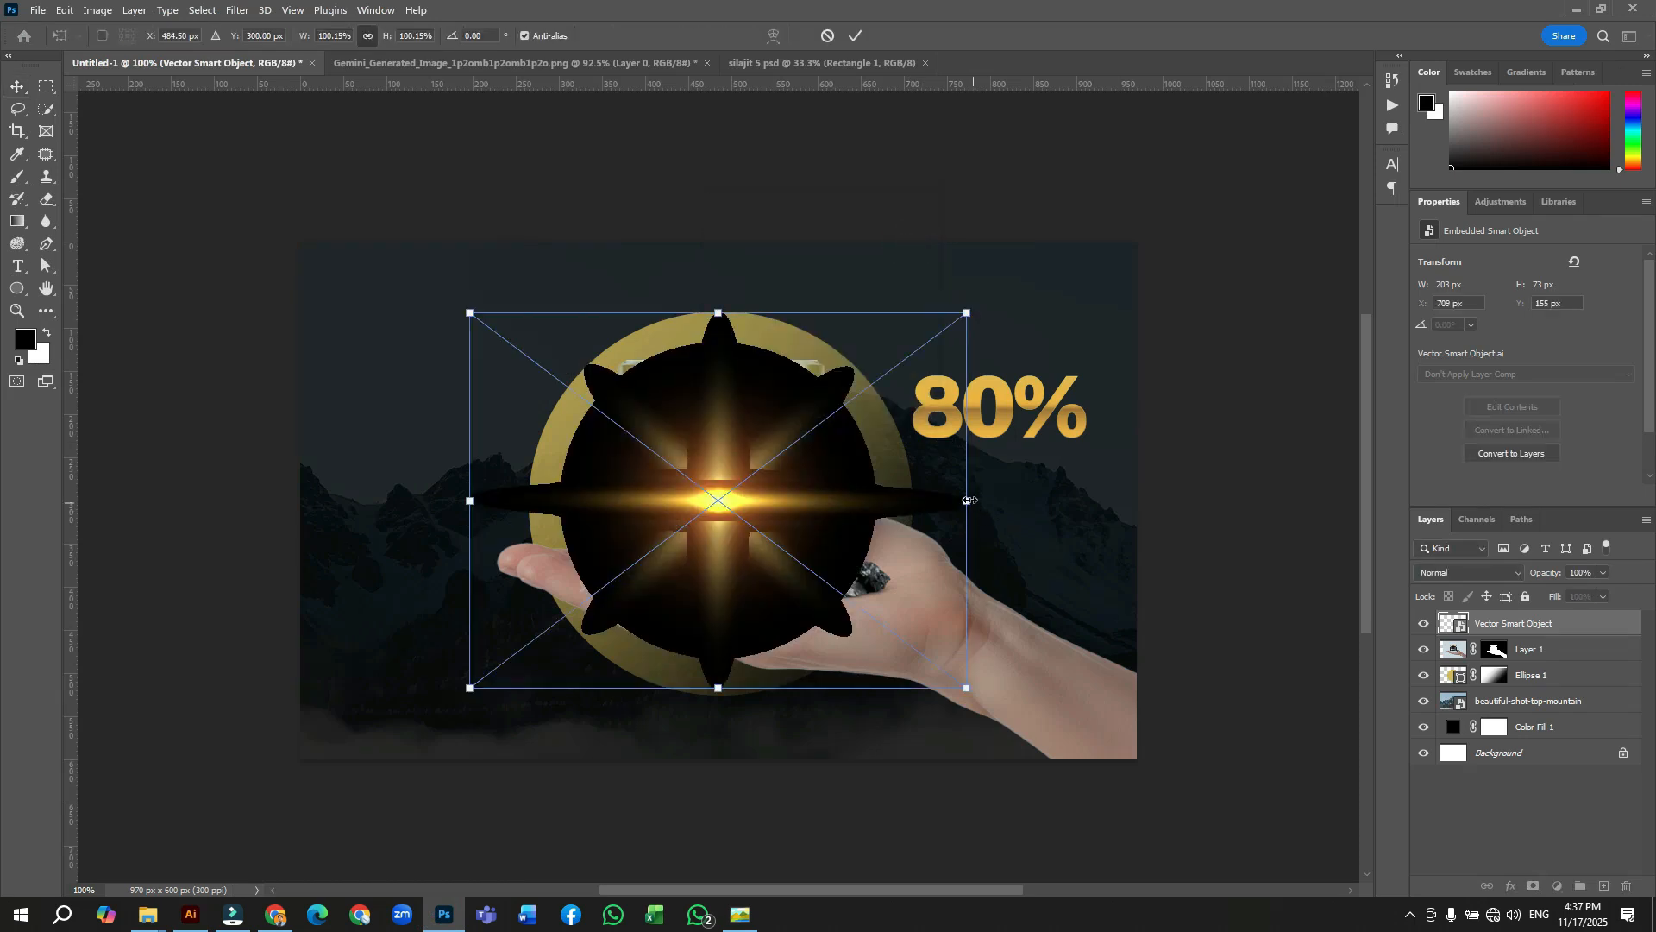
pyautogui.moveTo(968, 500); pyautogui.dragTo(990, 386)
pyautogui.click(855, 35)
pyautogui.moveTo(1534, 632); pyautogui.dragTo(1537, 661)
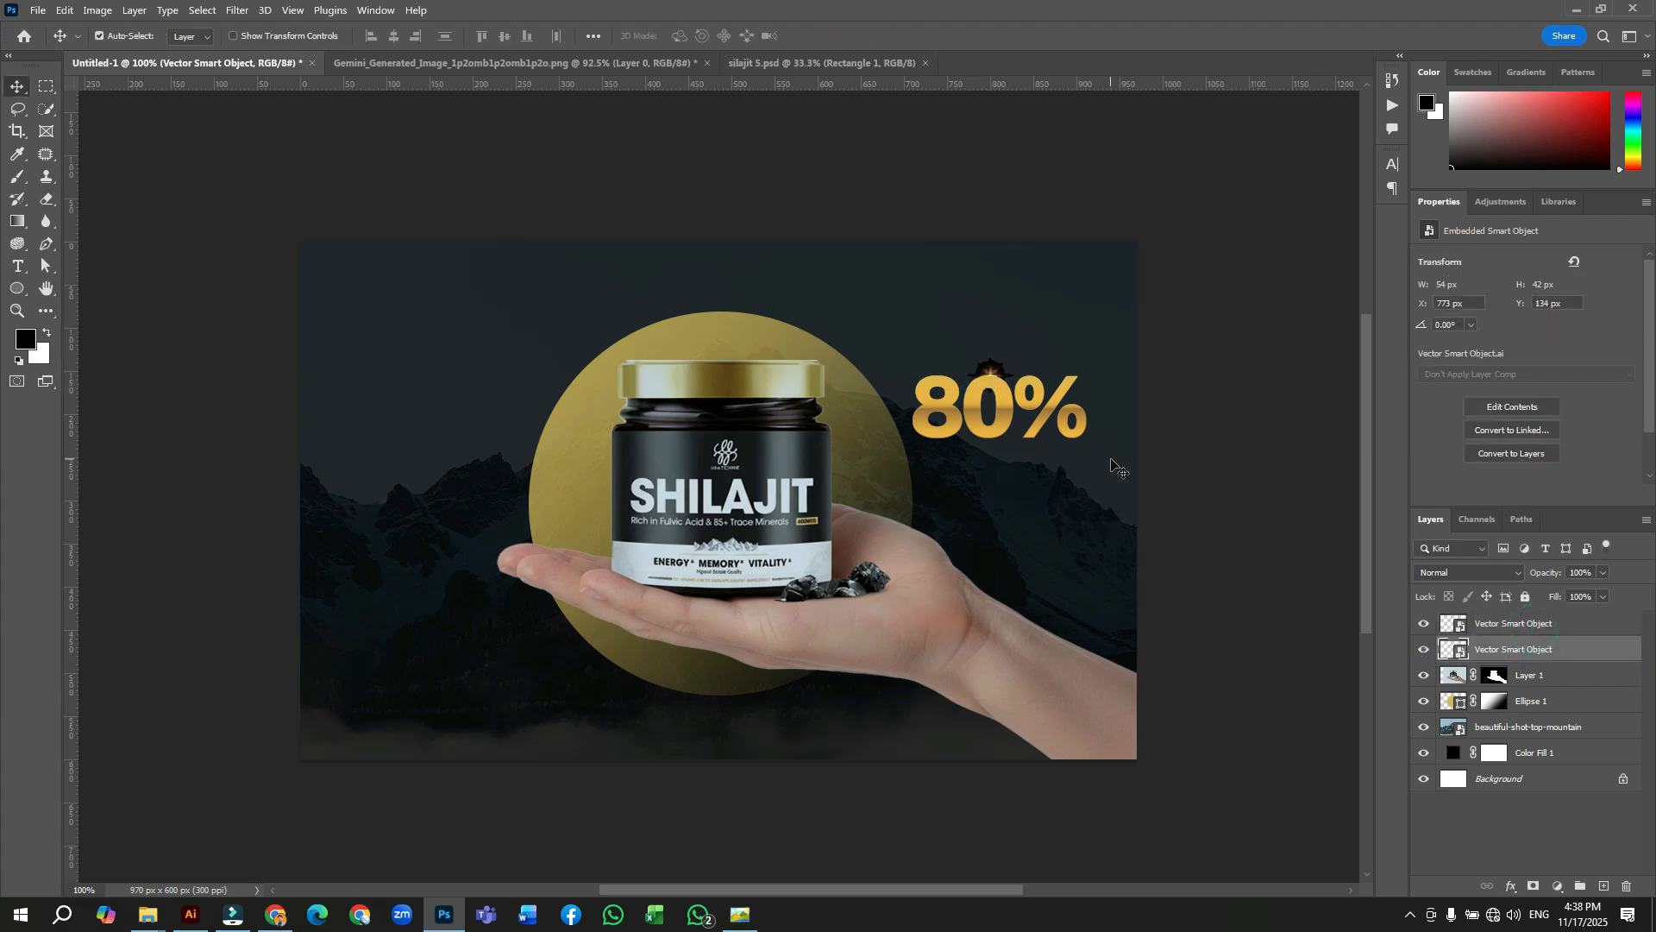
# Set the flare layer's blend mode to Linear Dodge (Add)
pyautogui.hotkey('ctrl', '+')
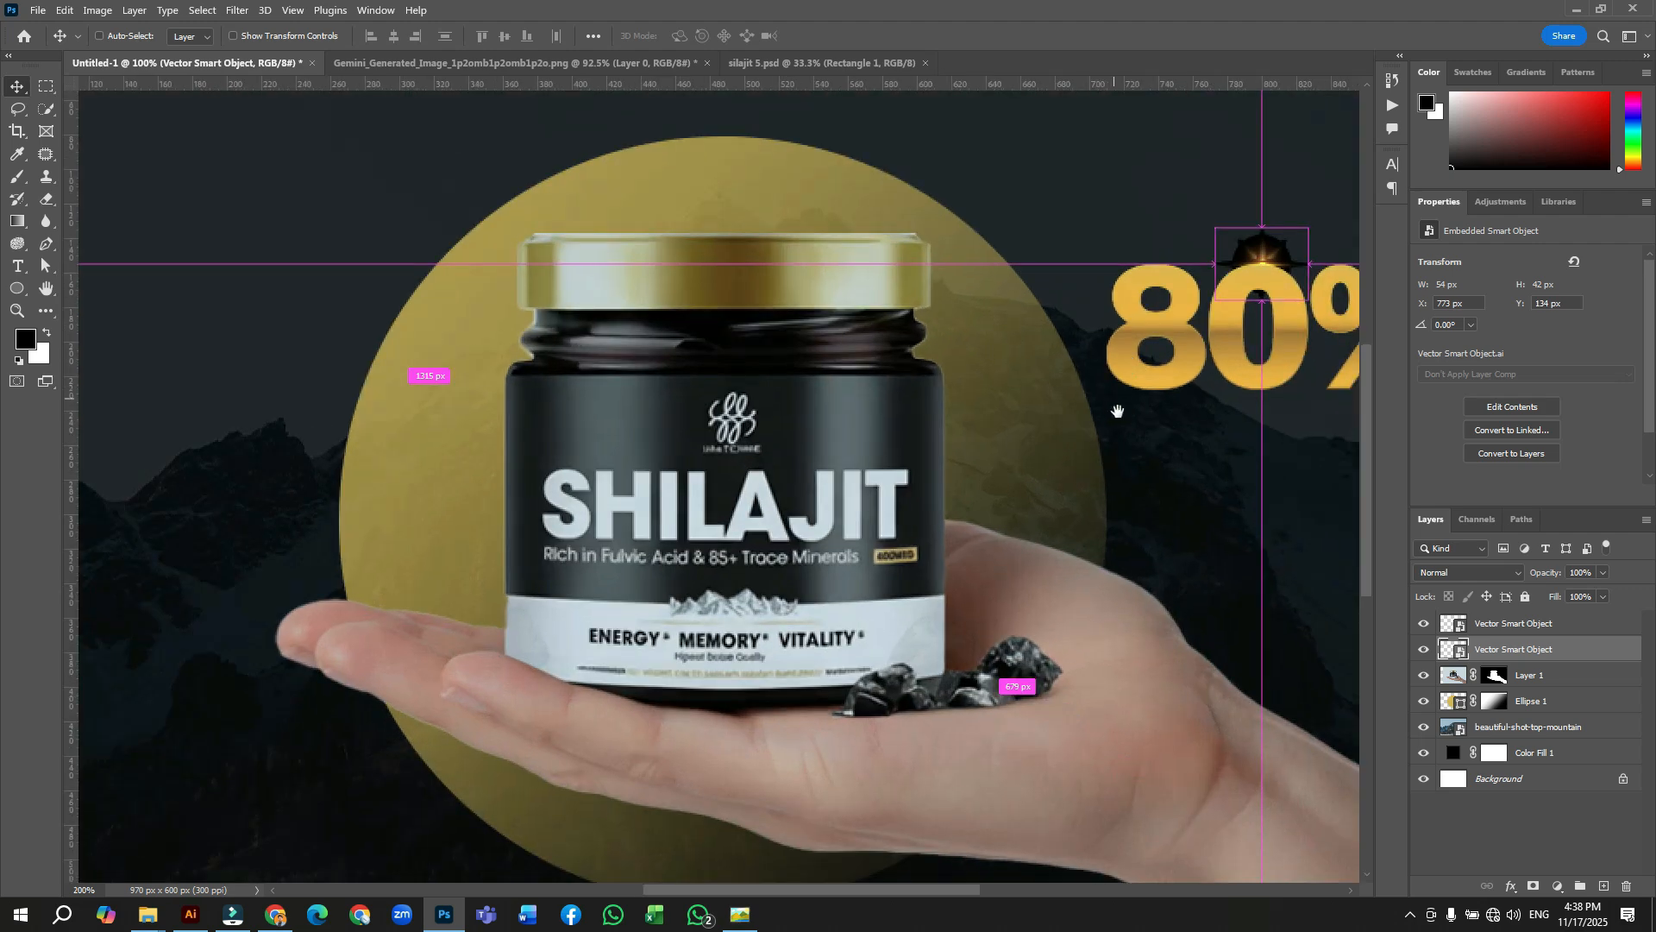
pyautogui.moveTo(1118, 411); pyautogui.dragTo(544, 583)
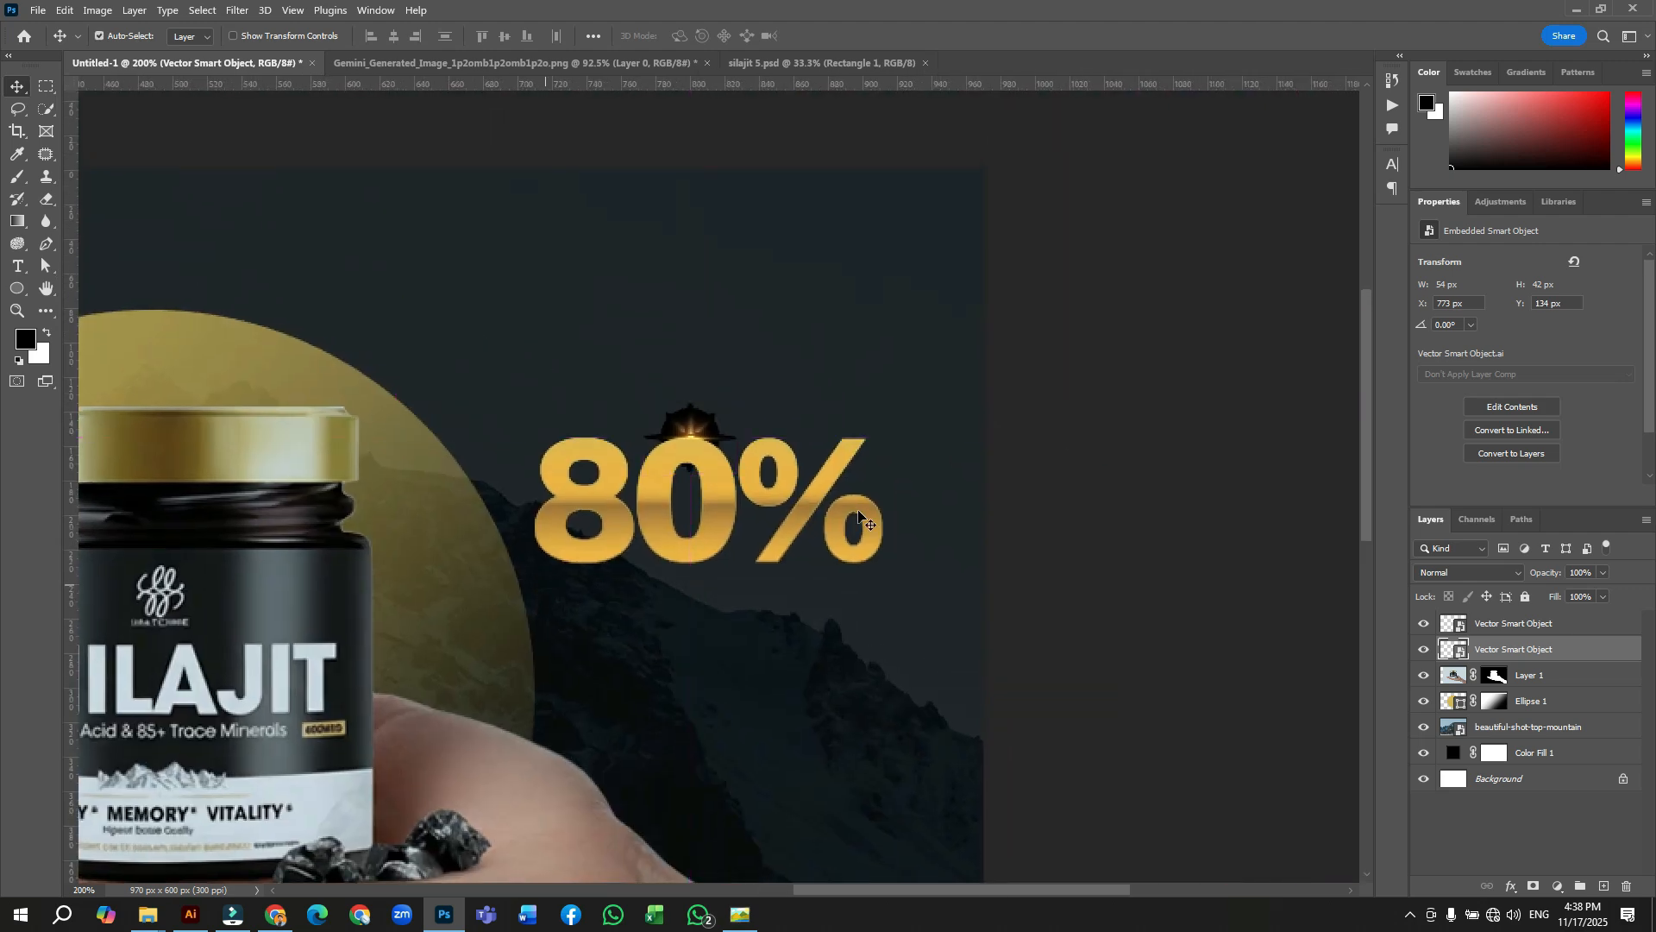
pyautogui.click(1488, 569)
pyautogui.click(1447, 636)
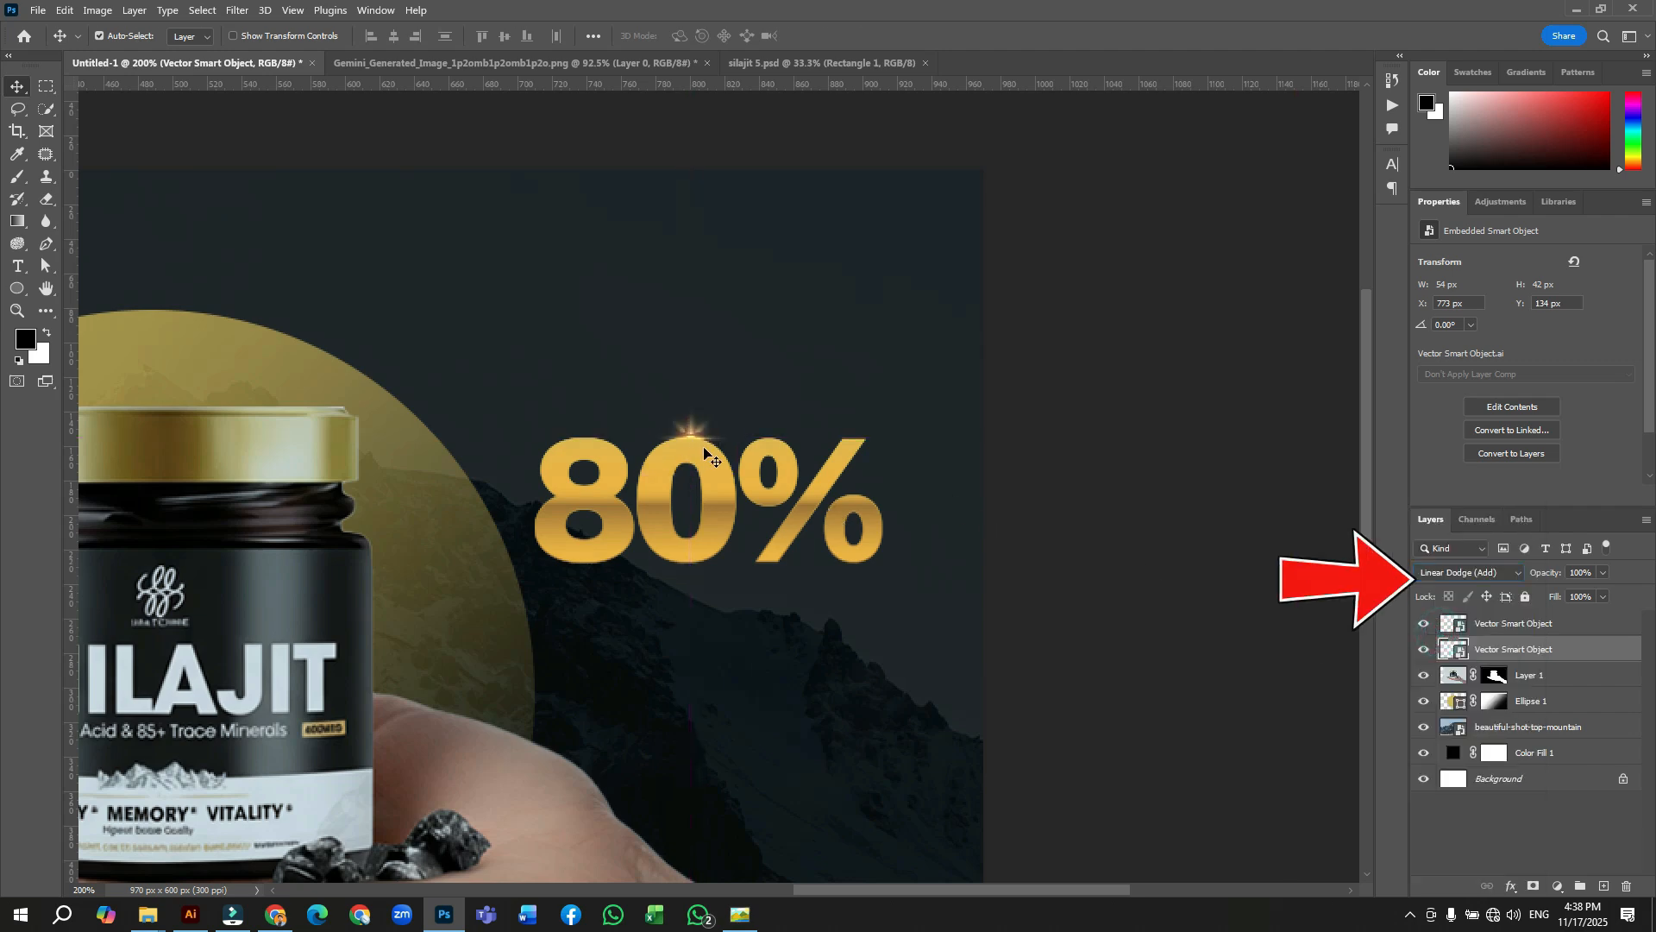
# Enlarge the flare to about 11.21% and nudge it onto the top edge of the 0 at about X 766 px, Y 129 px
pyautogui.hotkey('ctrl', 't')
pyautogui.moveTo(691, 403); pyautogui.dragTo(690, 388)
pyautogui.press('Left')
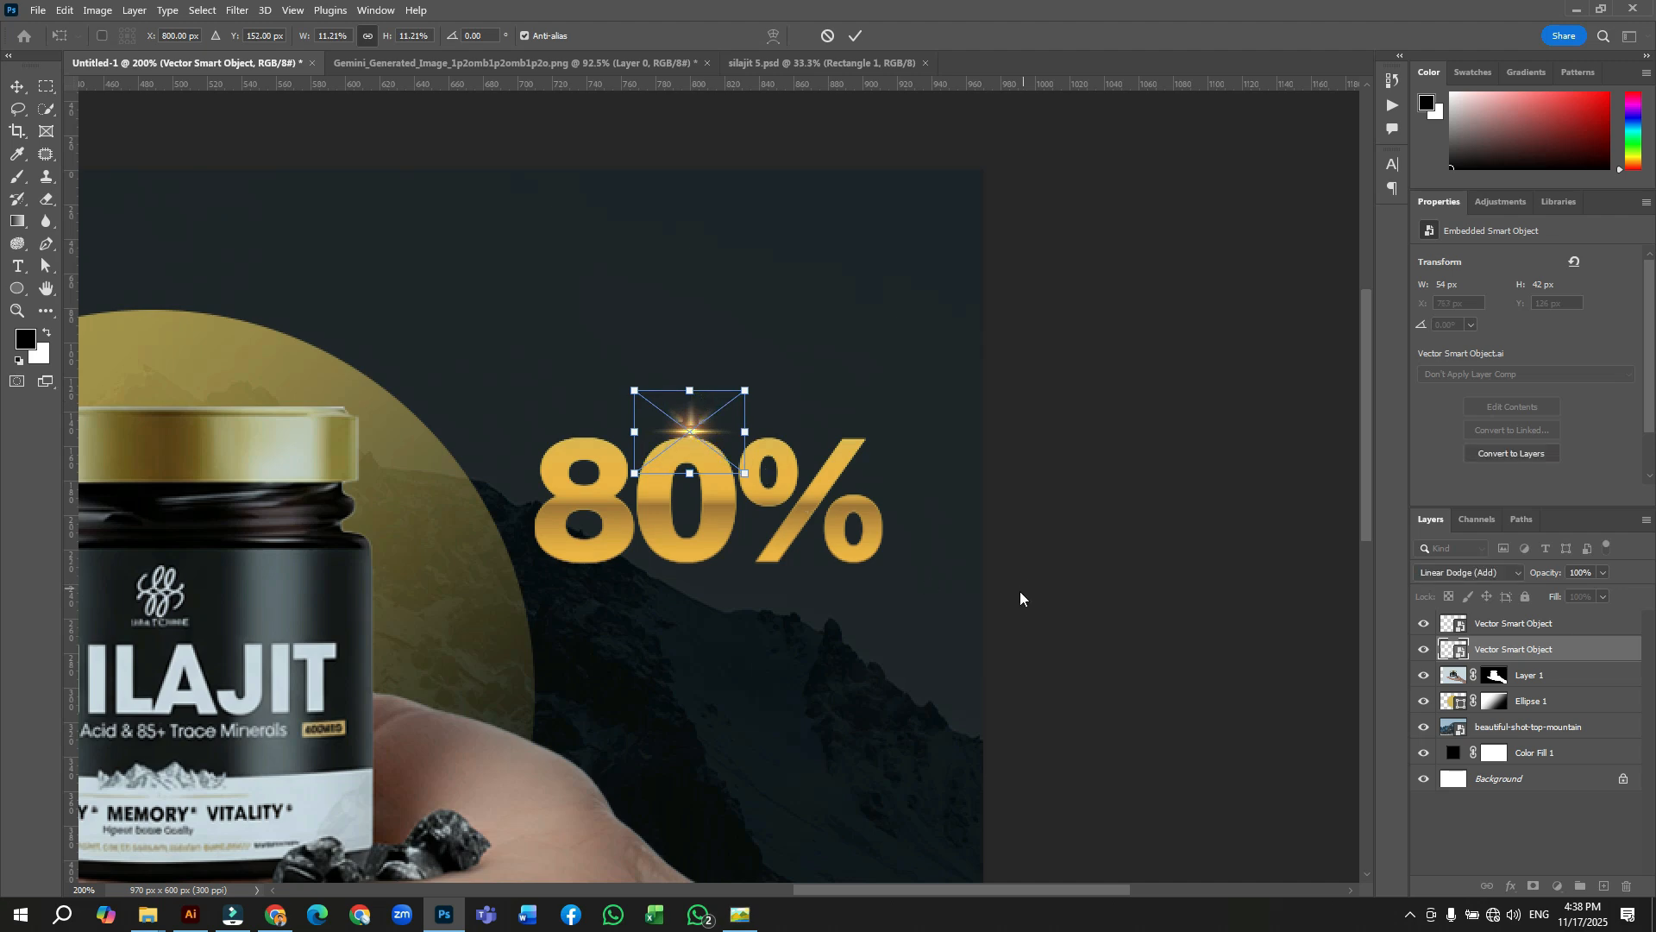
pyautogui.press('Down')
pyautogui.press('Left')
pyautogui.press('Down')
pyautogui.press('Down')
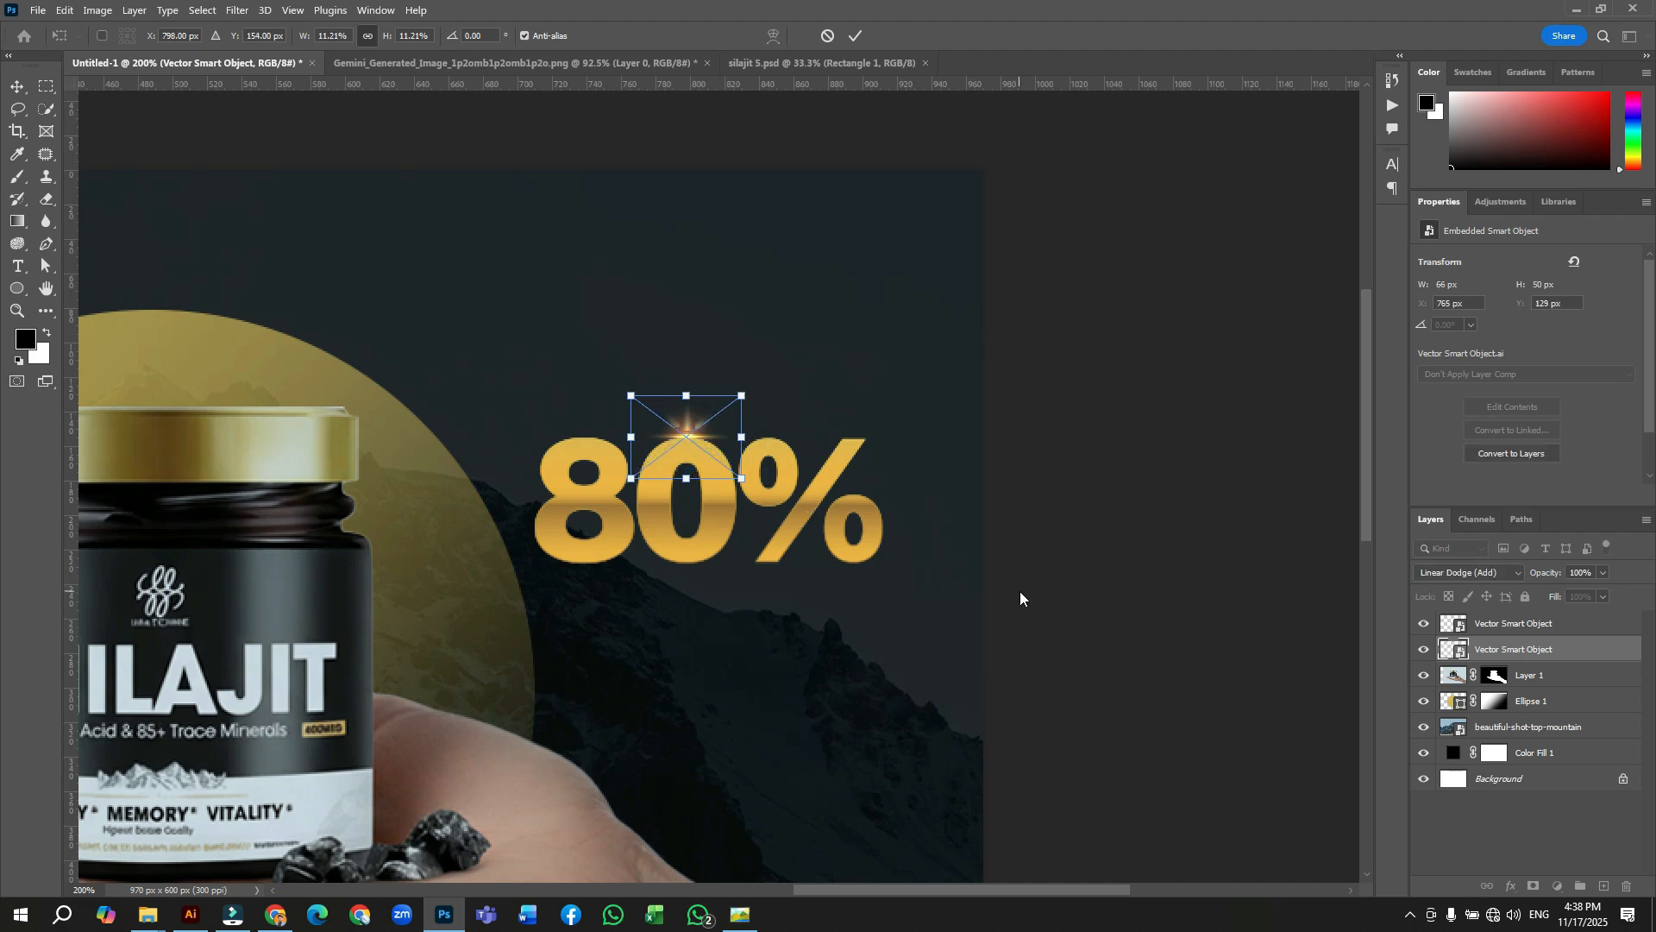
pyautogui.press('Up')
pyautogui.press('Up')
pyautogui.click(857, 35)
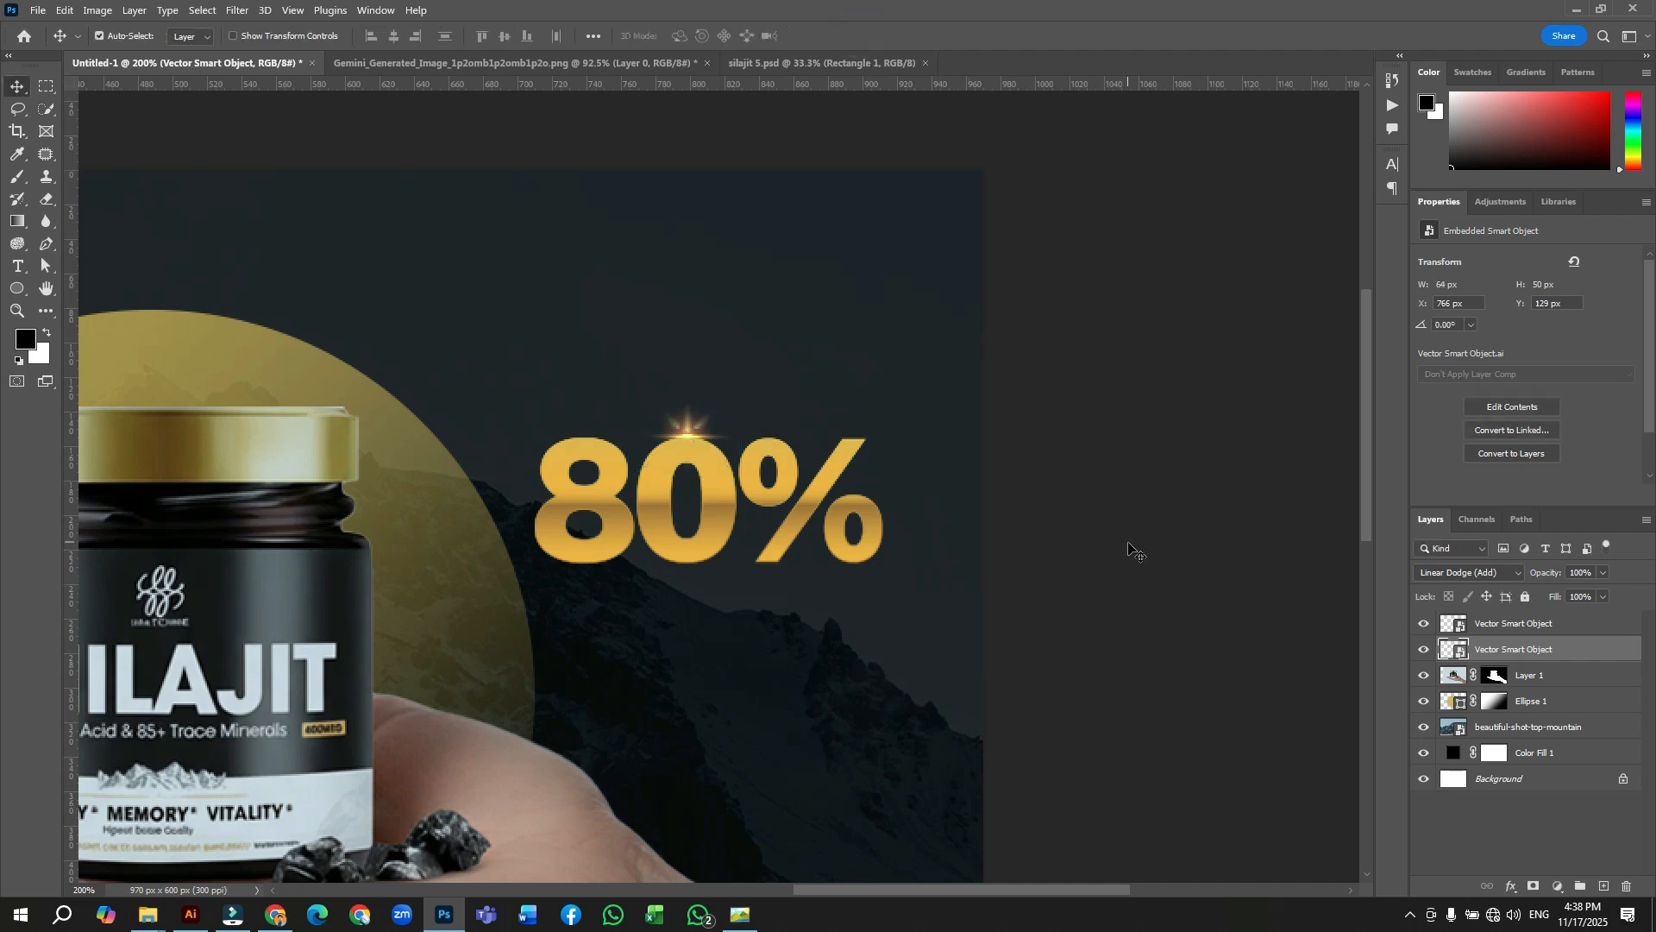
# Create a new guide layout with 50 px margins on all four sides of the banner
pyautogui.scroll(-3, 1130, 552)
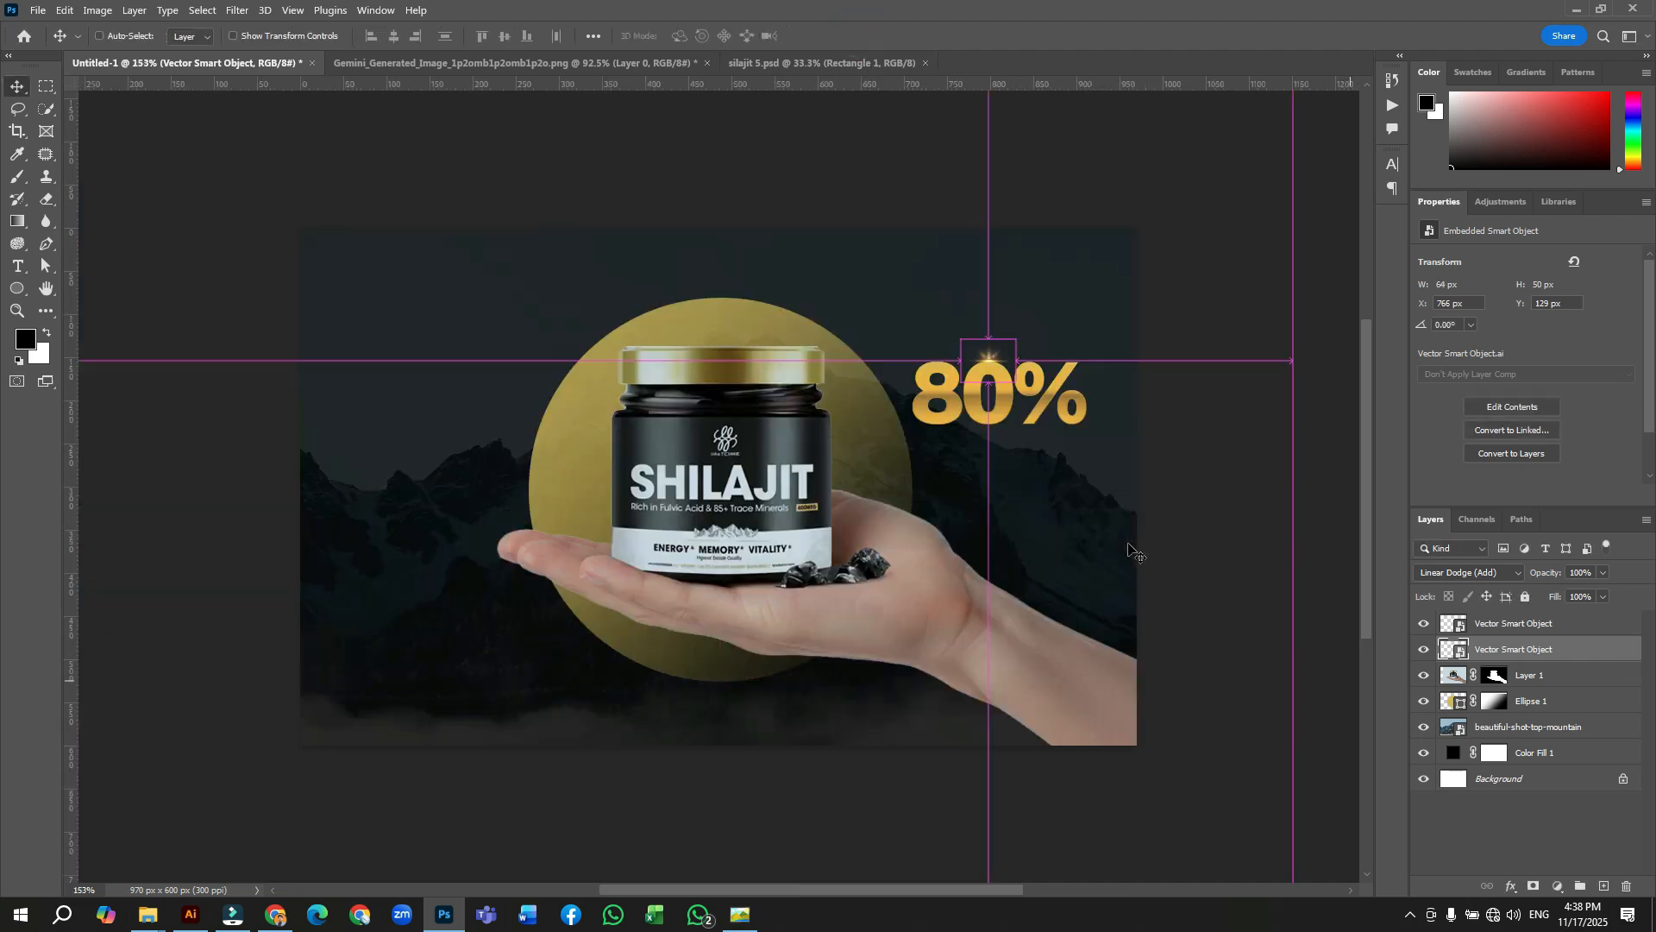
pyautogui.keyDown('ctrl'); pyautogui.click(1235, 557); pyautogui.keyUp('ctrl')
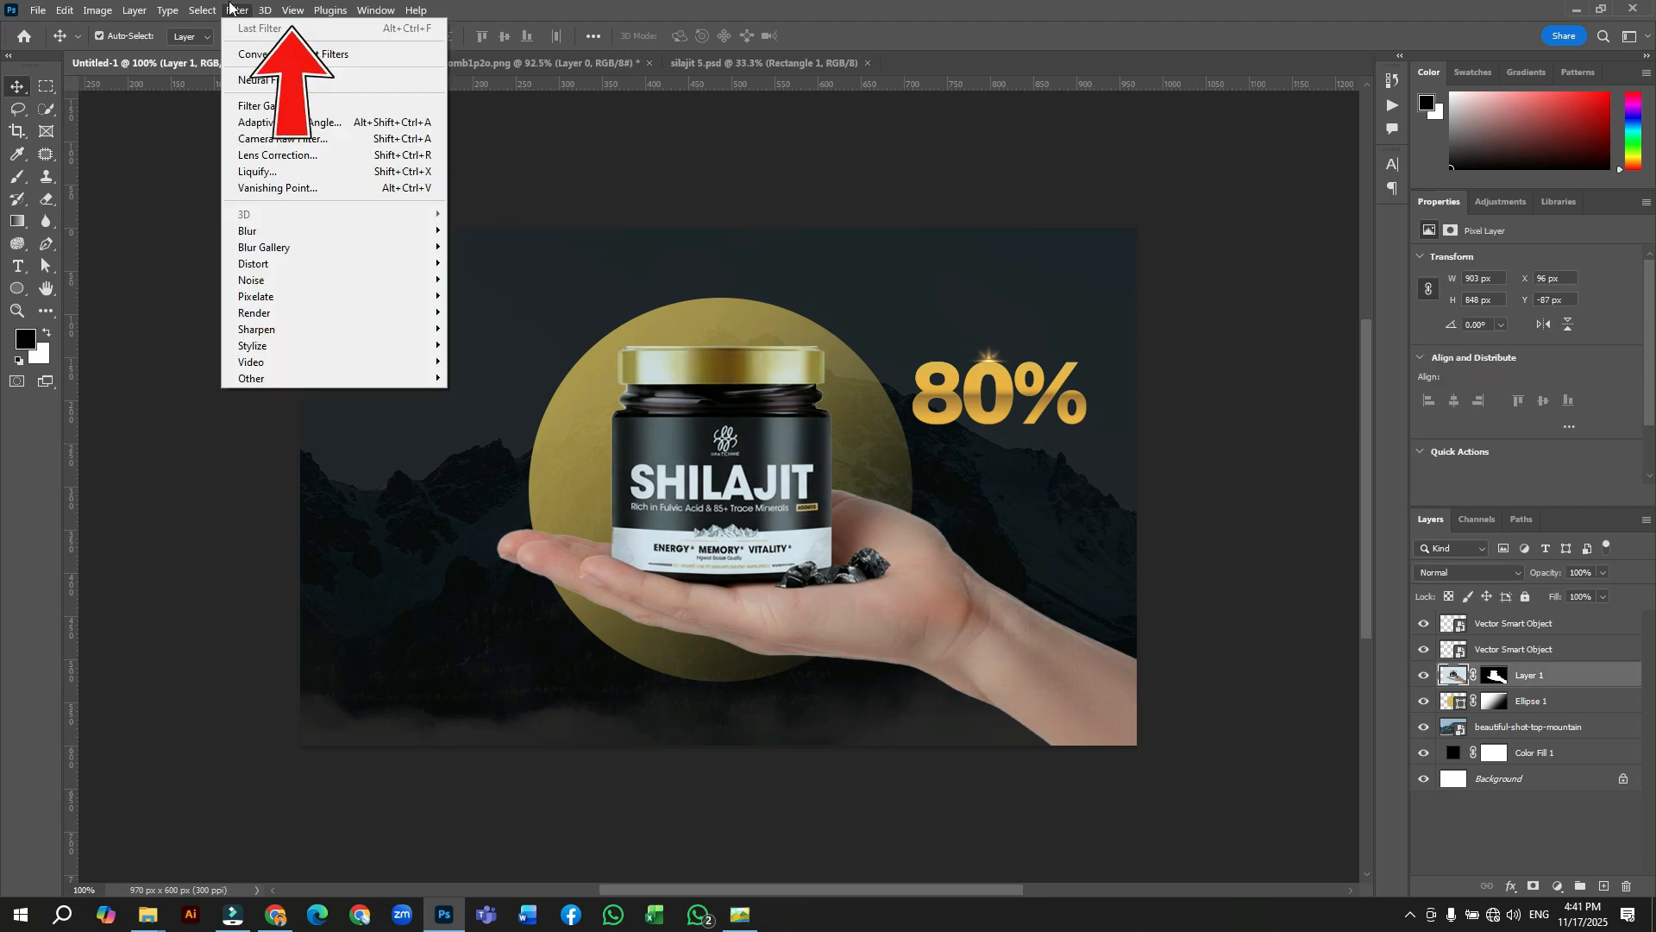
pyautogui.moveTo(217, 12)
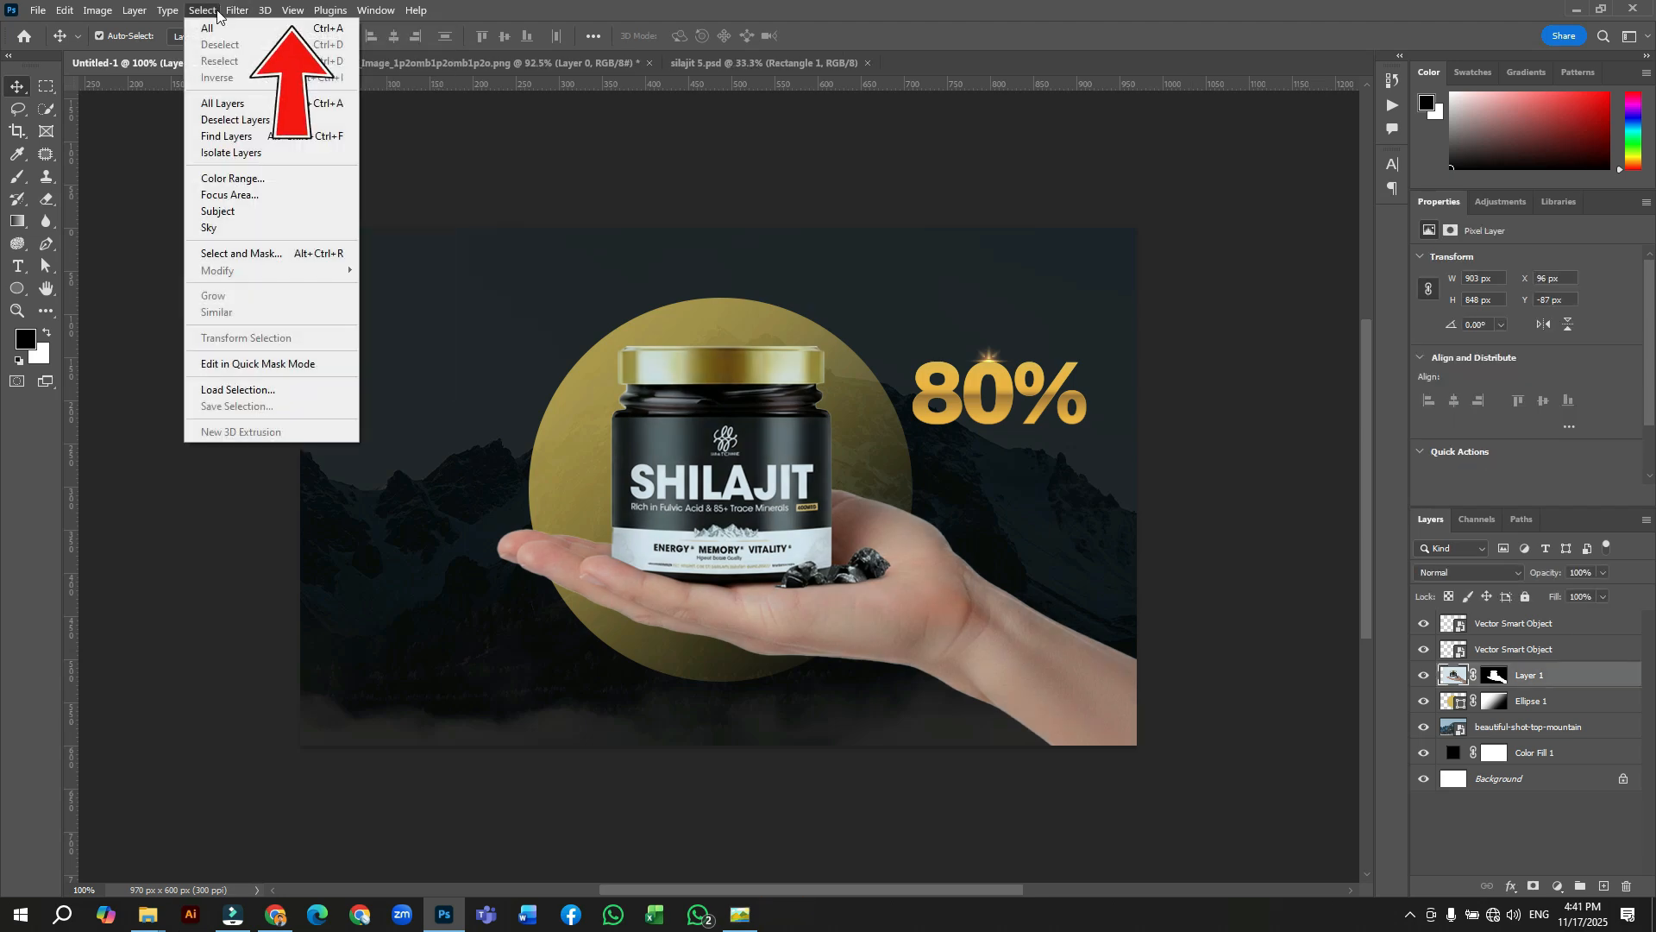
pyautogui.moveTo(302, 13)
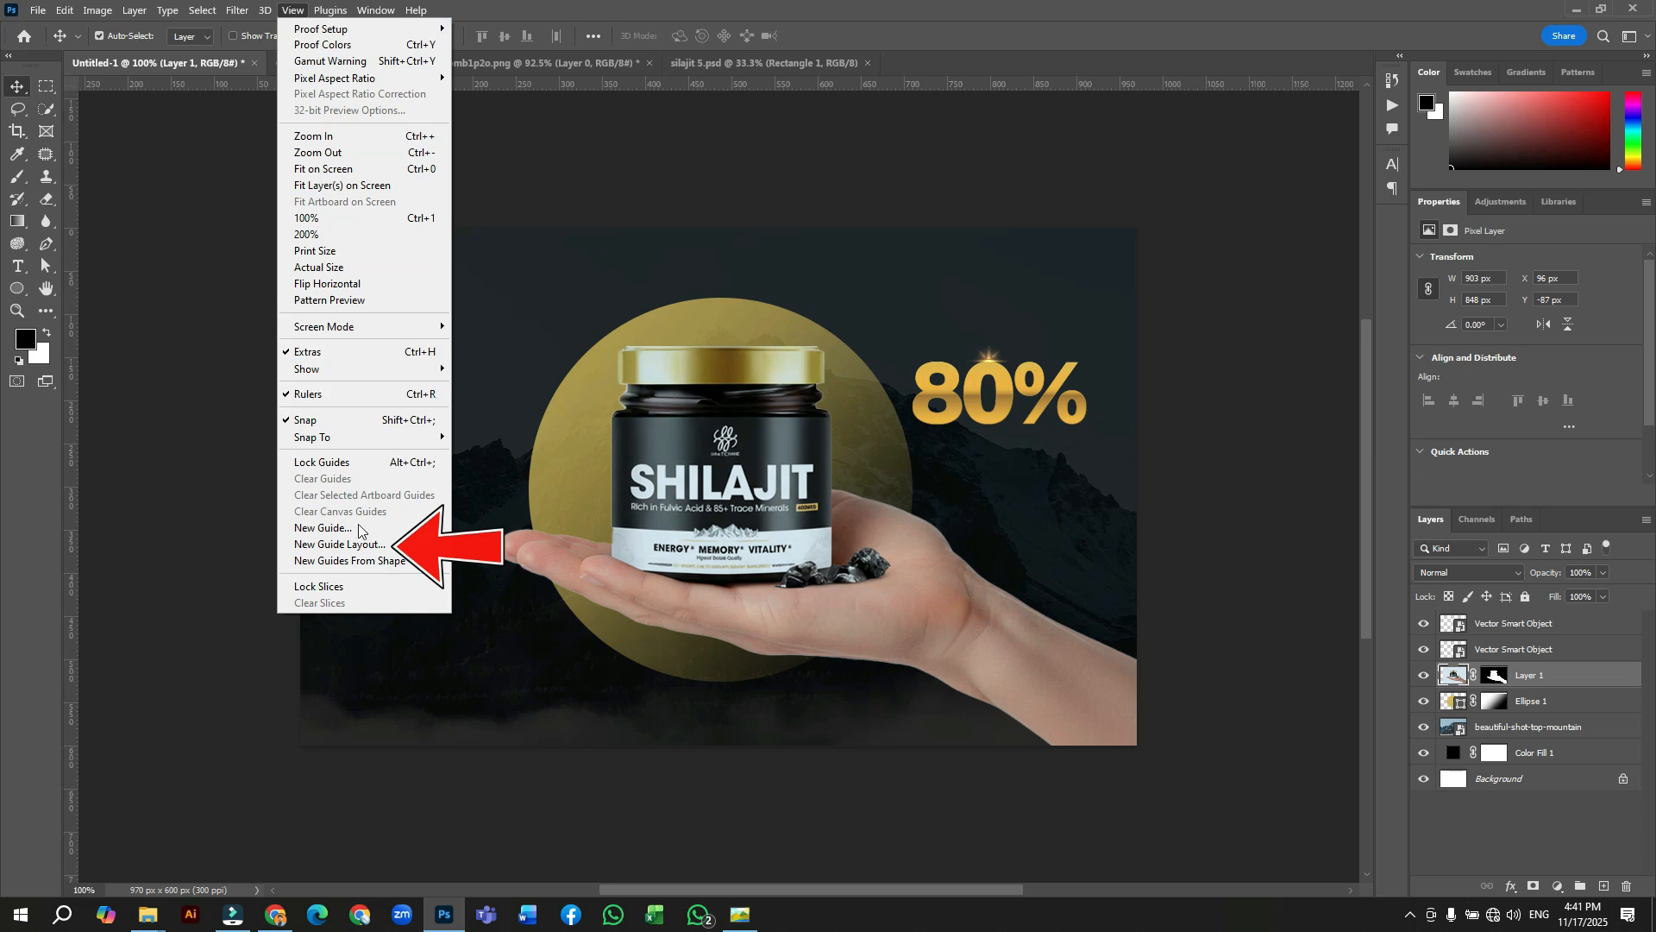
pyautogui.click(345, 544)
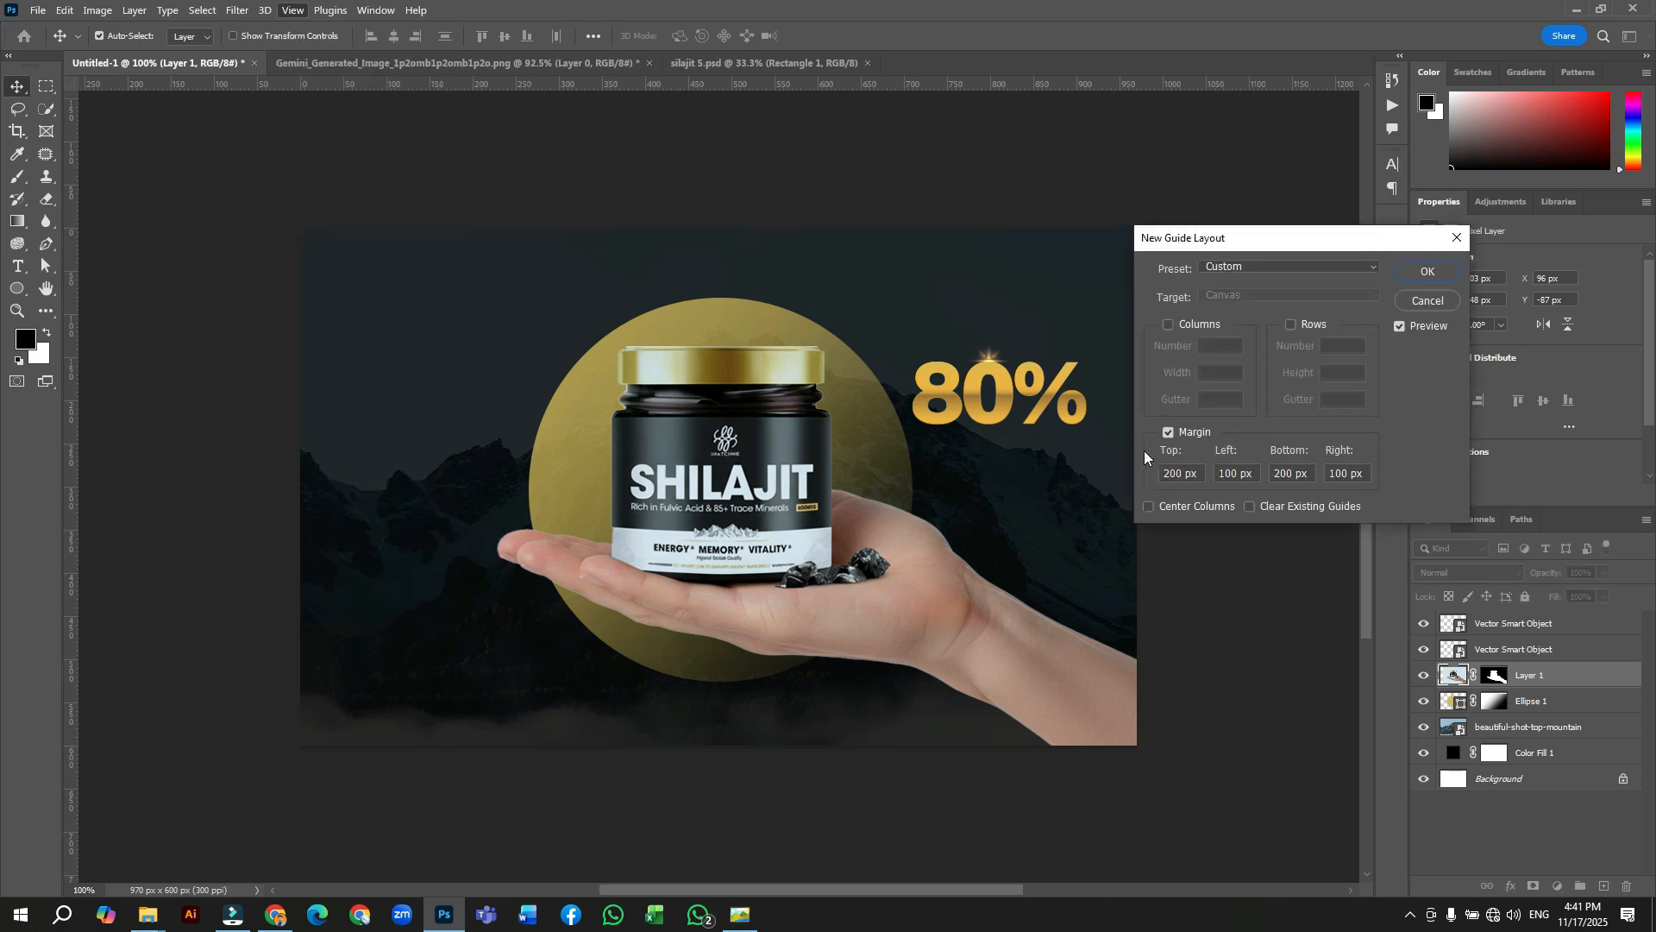
pyautogui.click(1181, 472)
pyautogui.write('50')
pyautogui.click(1258, 474)
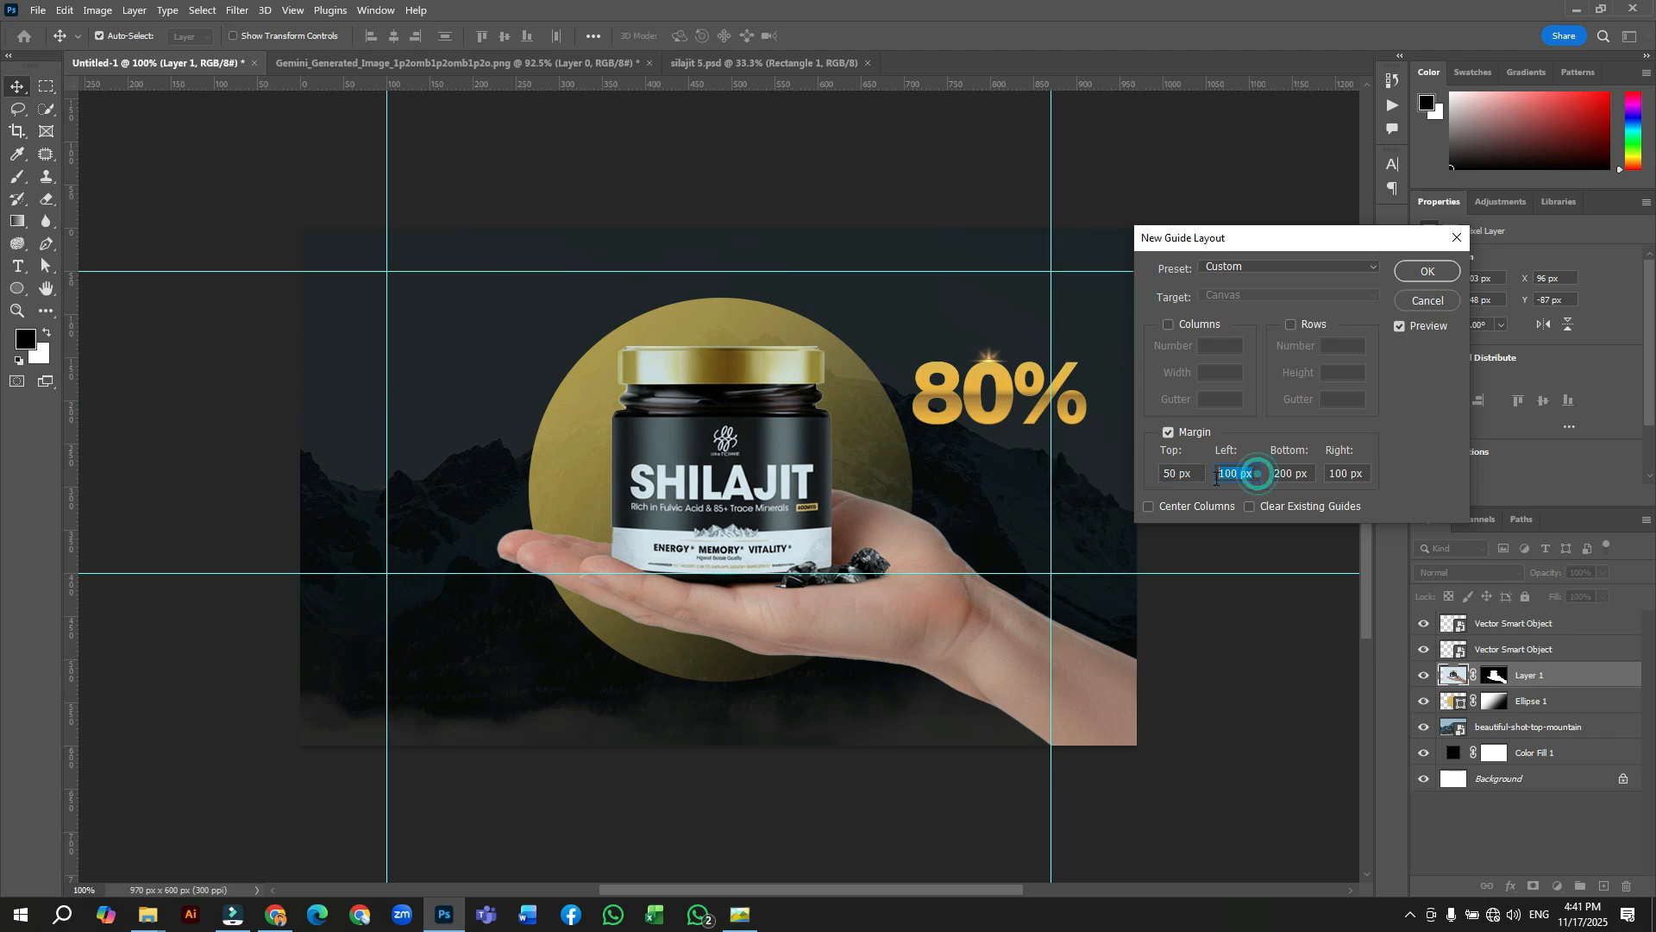
pyautogui.write('50')
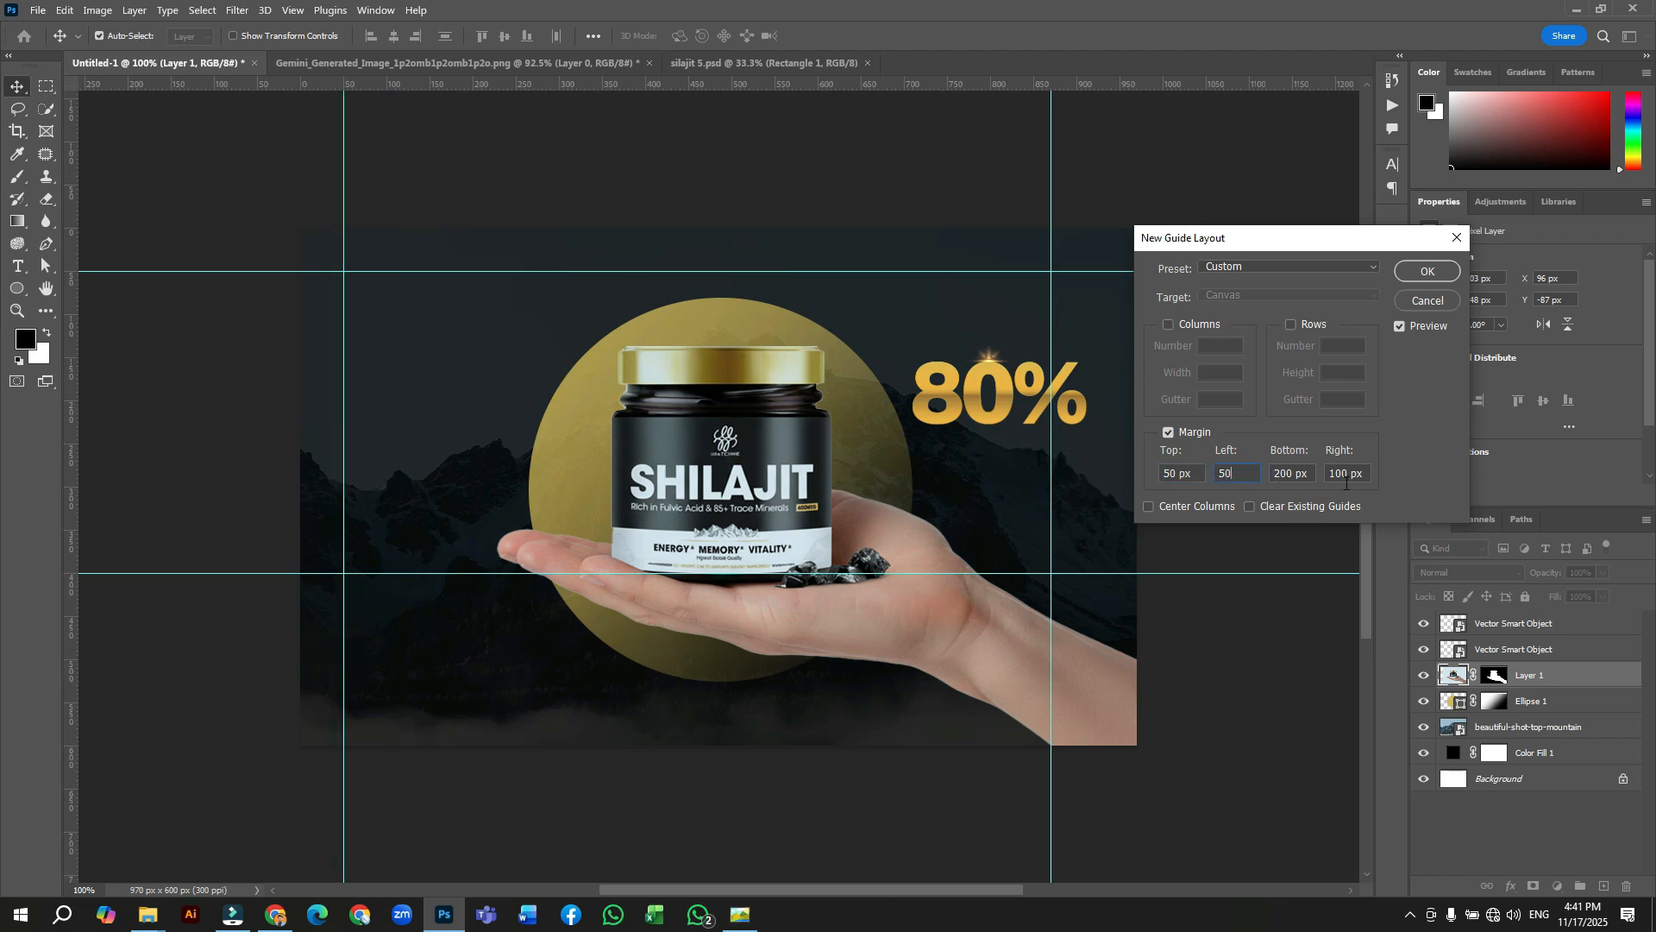
pyautogui.click(1312, 476)
pyautogui.write('50')
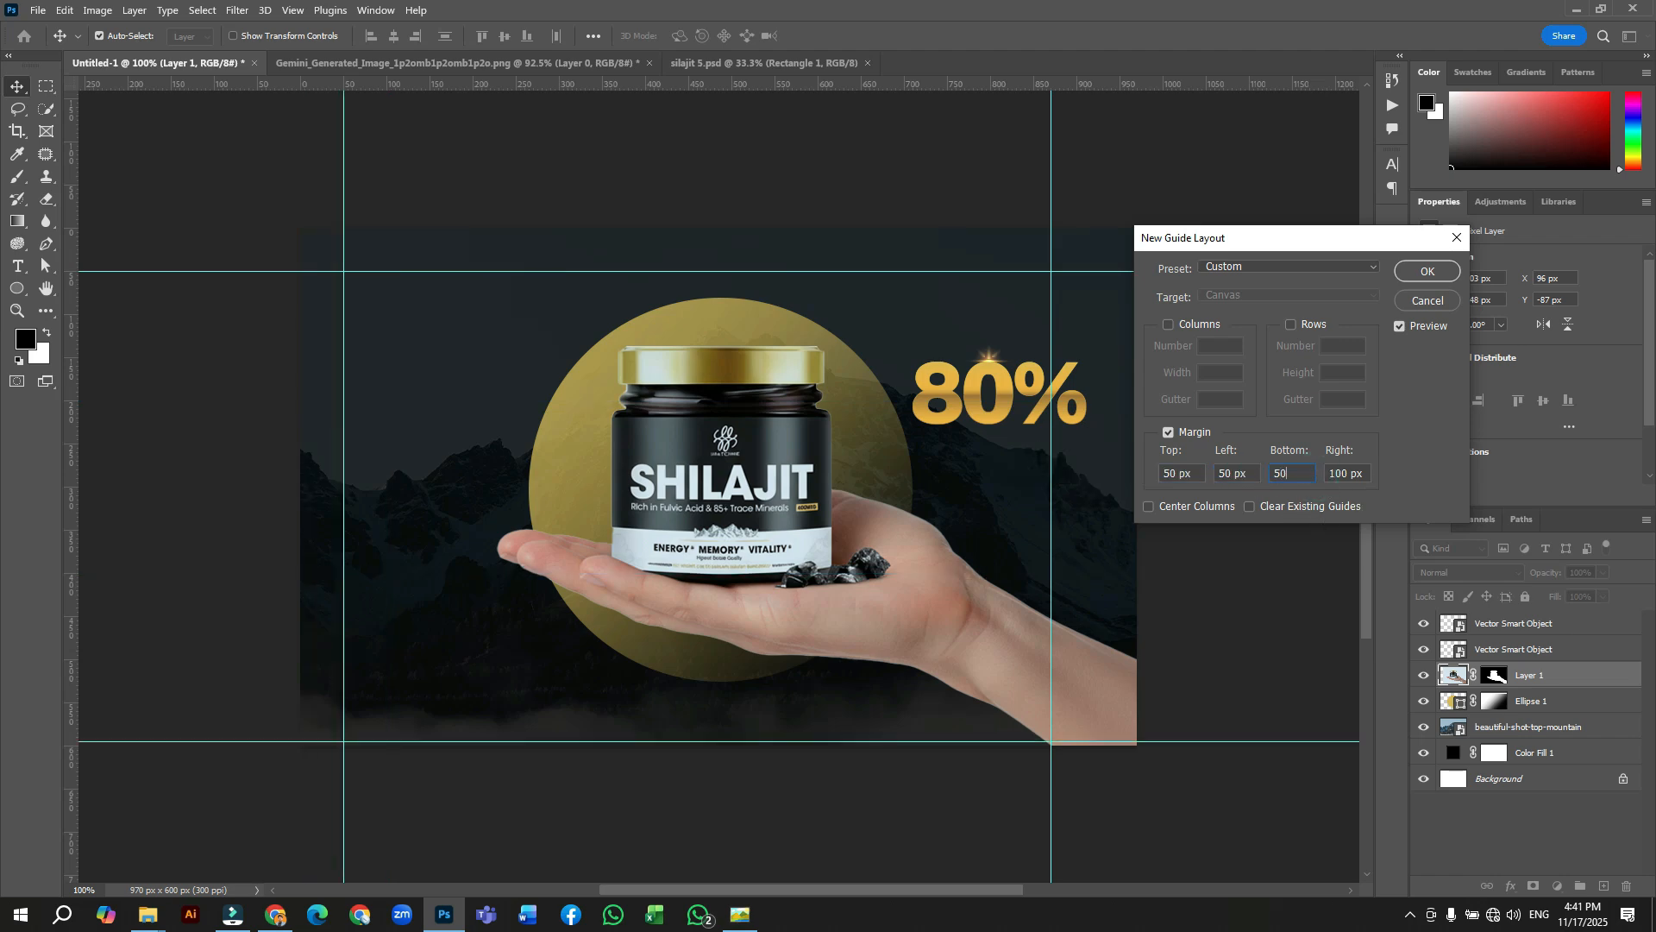
pyautogui.click(1366, 475)
pyautogui.write('50')
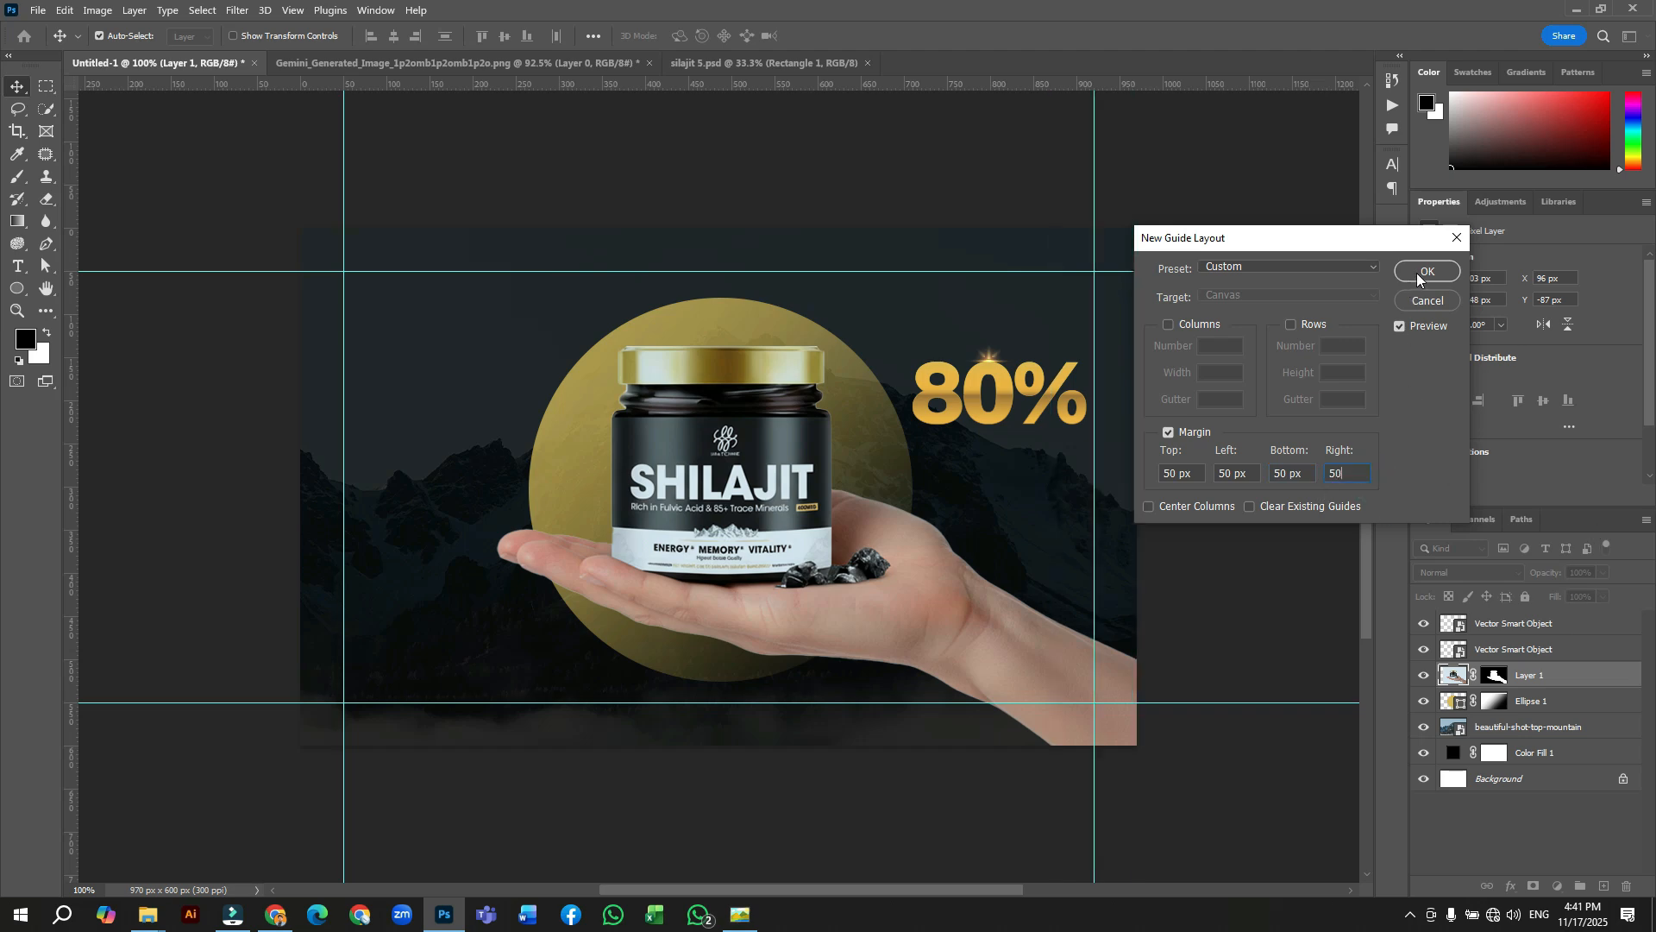
pyautogui.click(1419, 273)
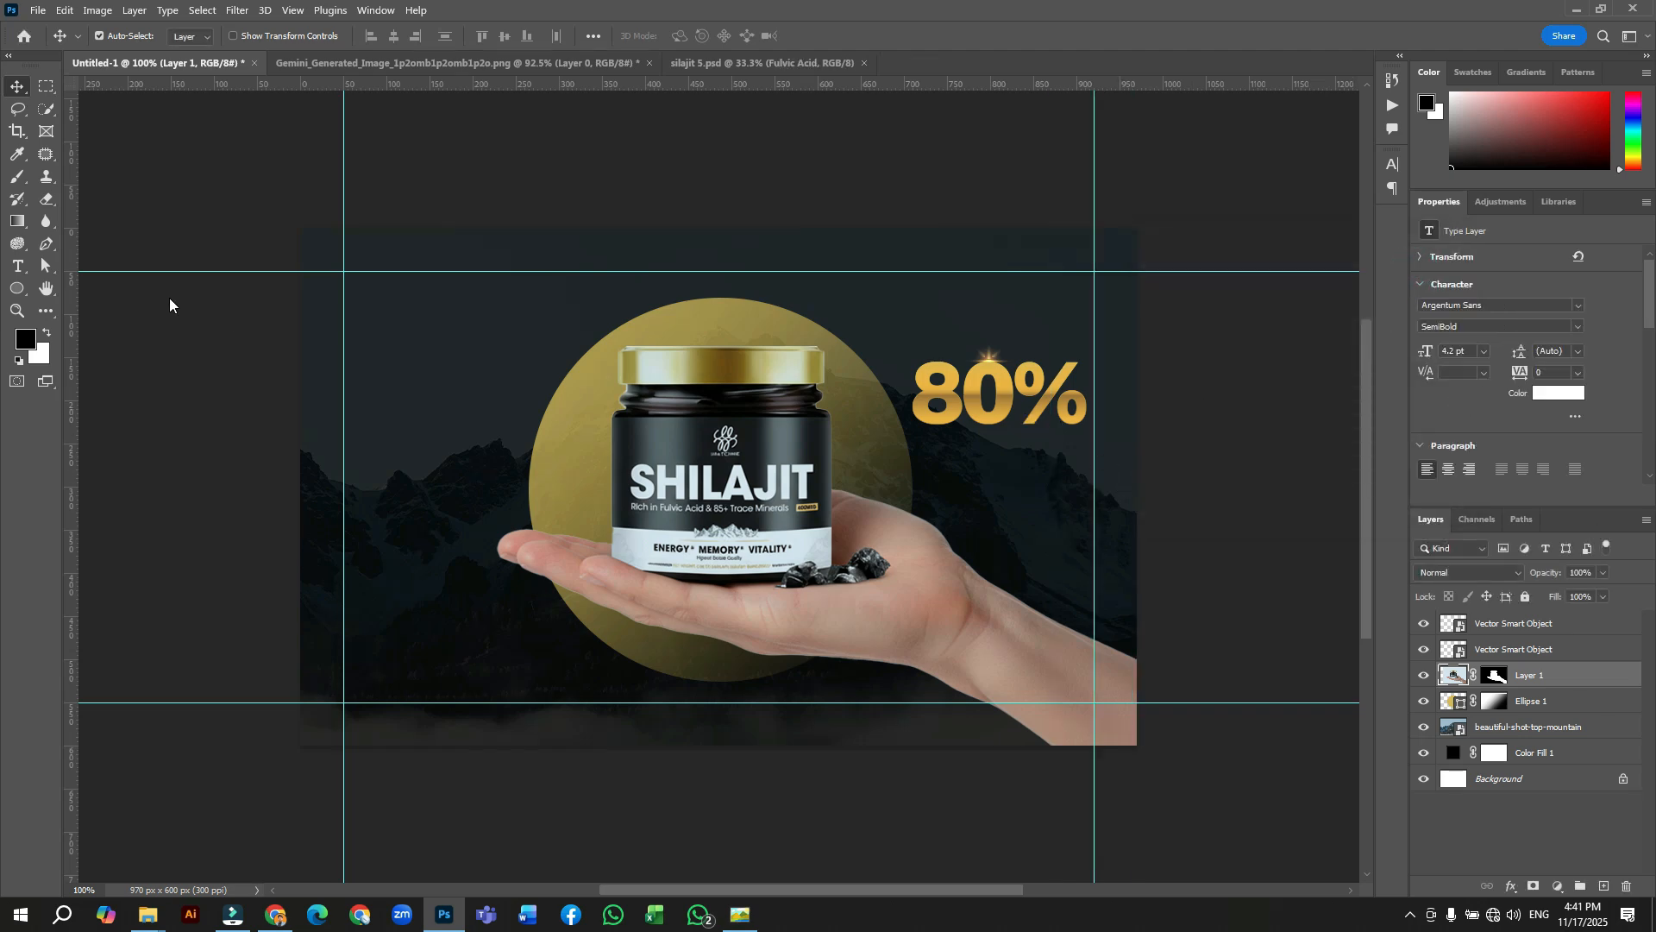
# Add a white "Fulvic Acid" text line in Argentum Sans SemiBold, 4.2 pt, below the 80% text
pyautogui.click(17, 266)
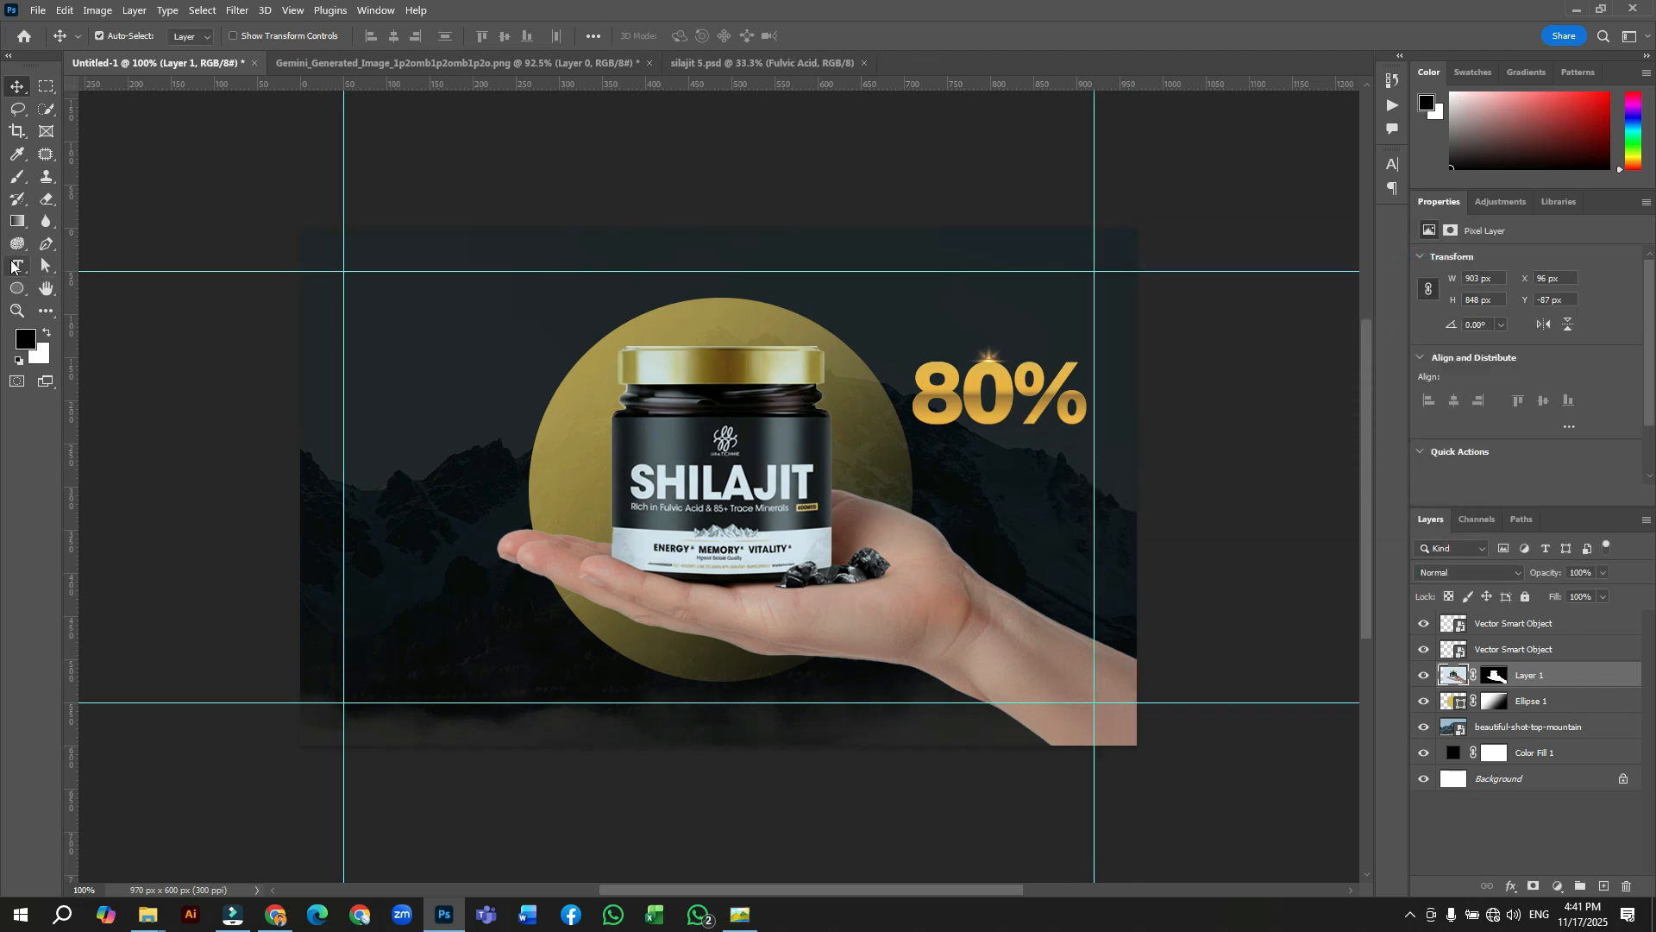
pyautogui.click(954, 464)
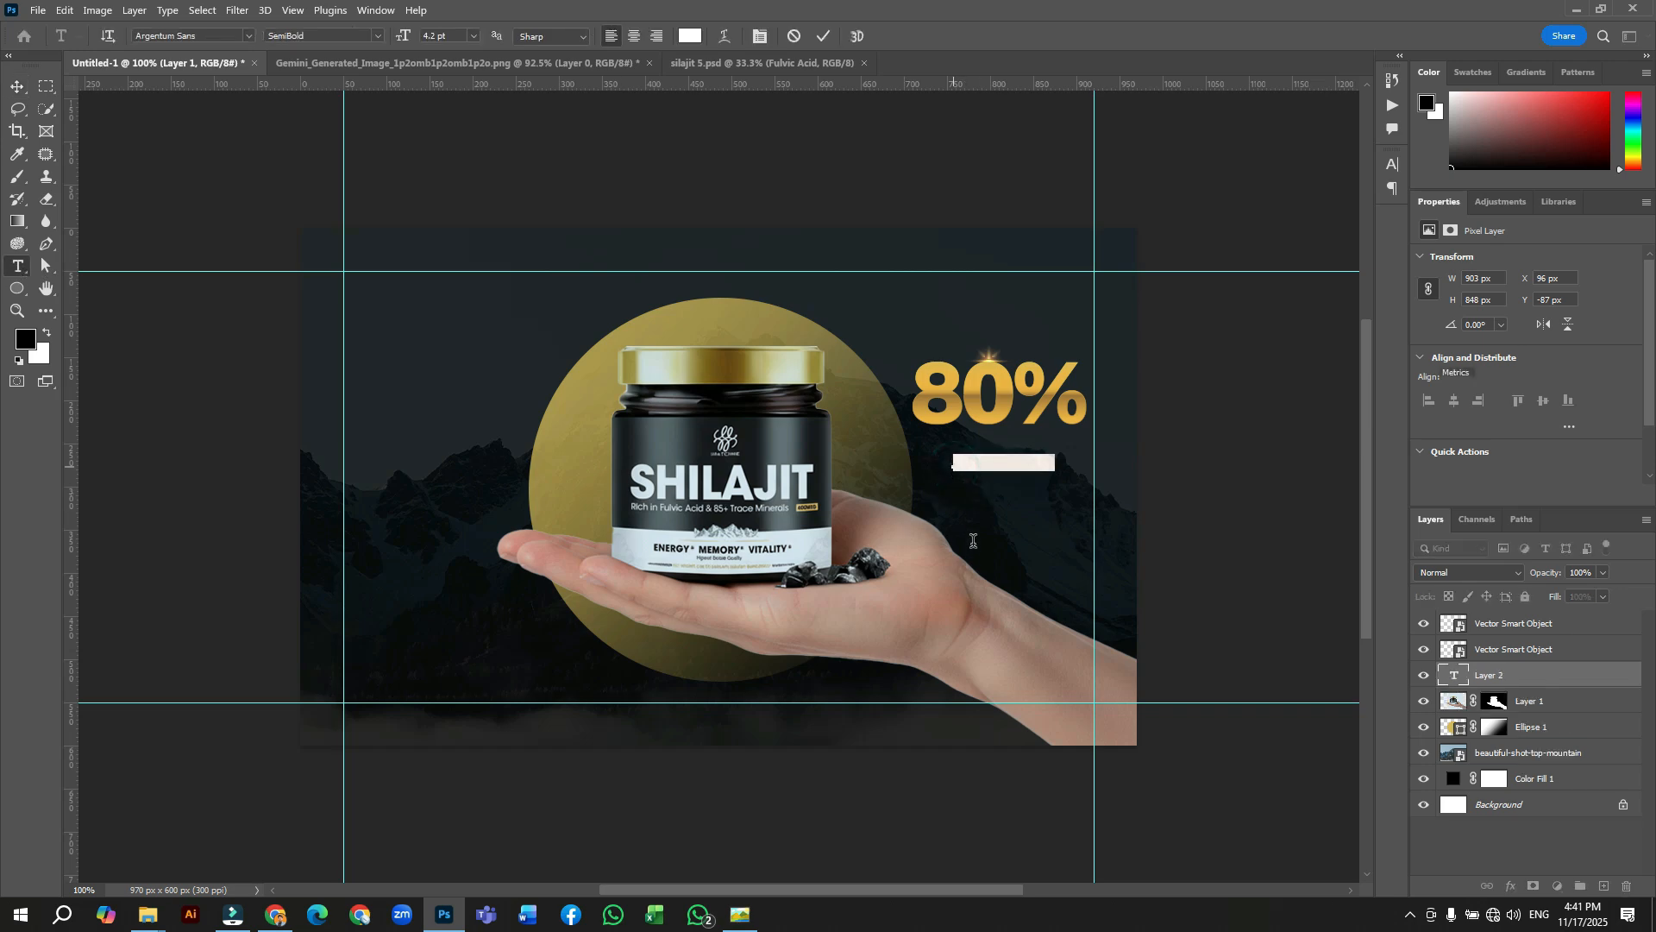
pyautogui.write('E')
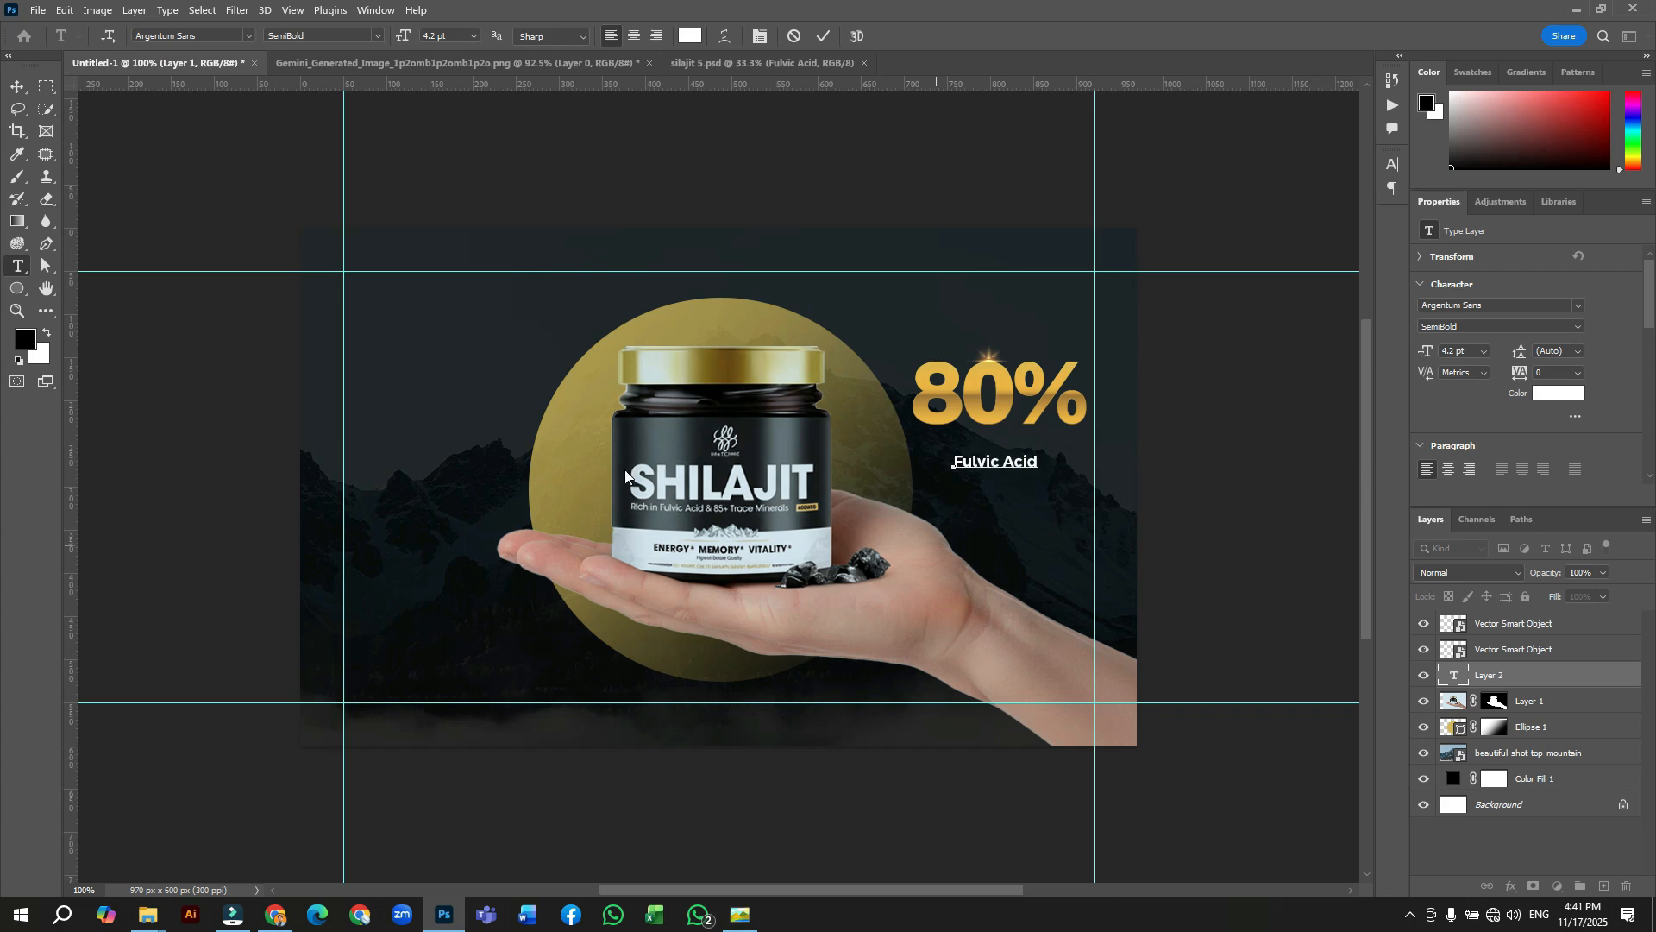
pyautogui.click(14, 85)
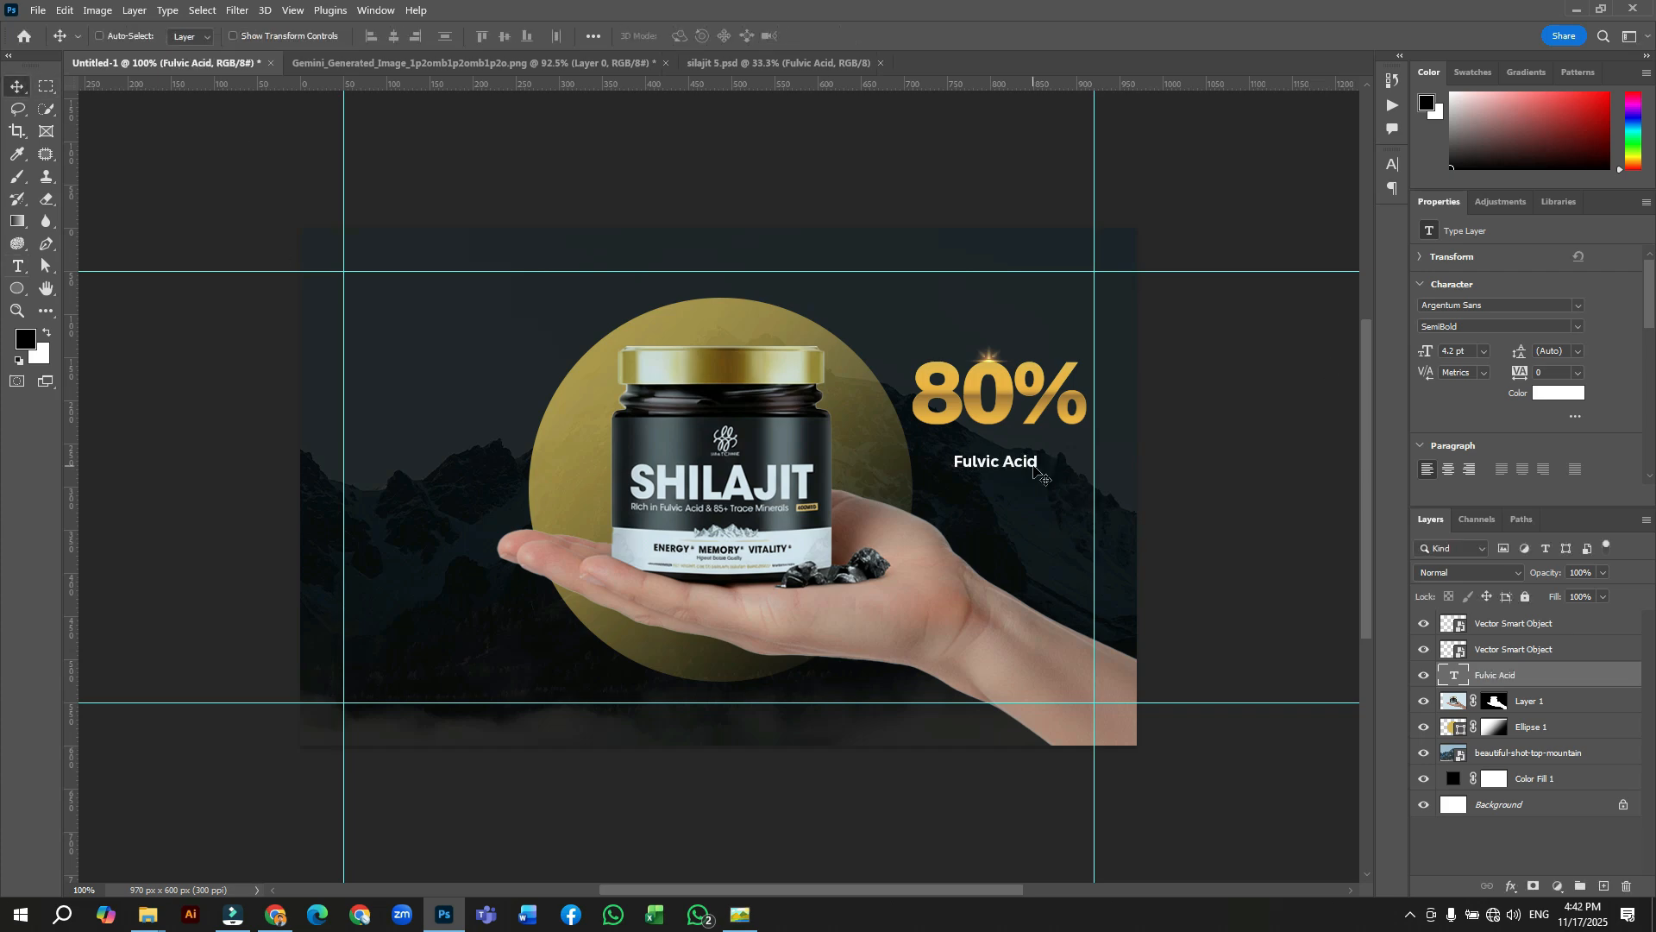
# Scale the Fulvic Acid text proportionally to span the width of the 80% text, about 208%
pyautogui.hotkey('ctrl', 't')
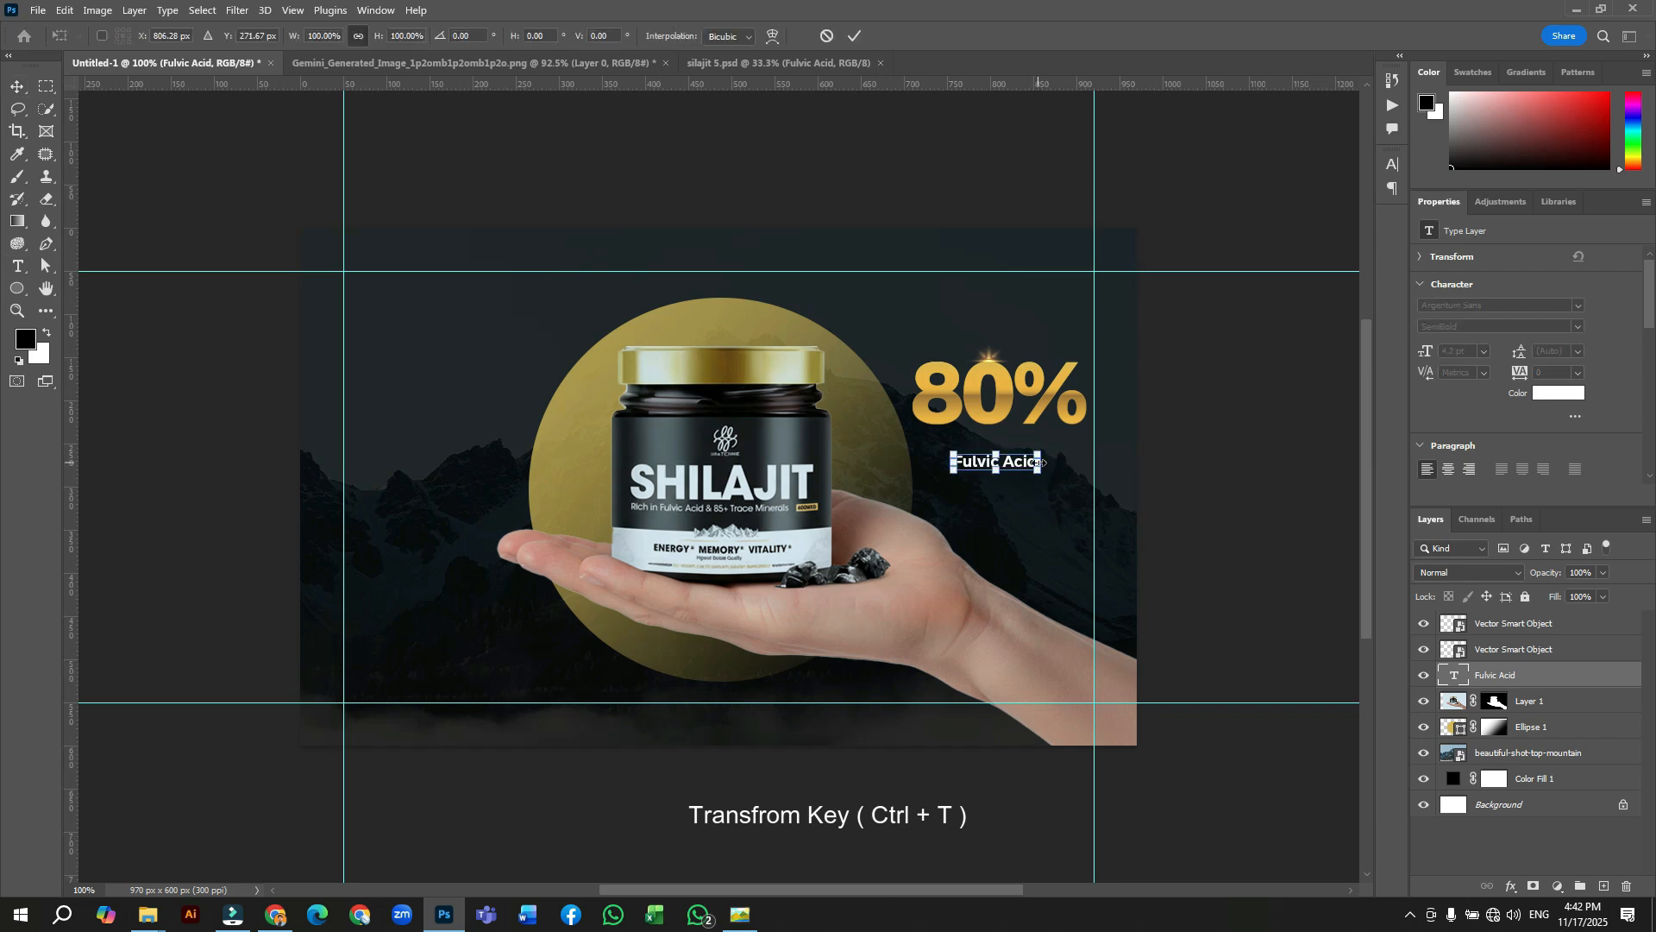
pyautogui.moveTo(1042, 463); pyautogui.dragTo(1086, 462)
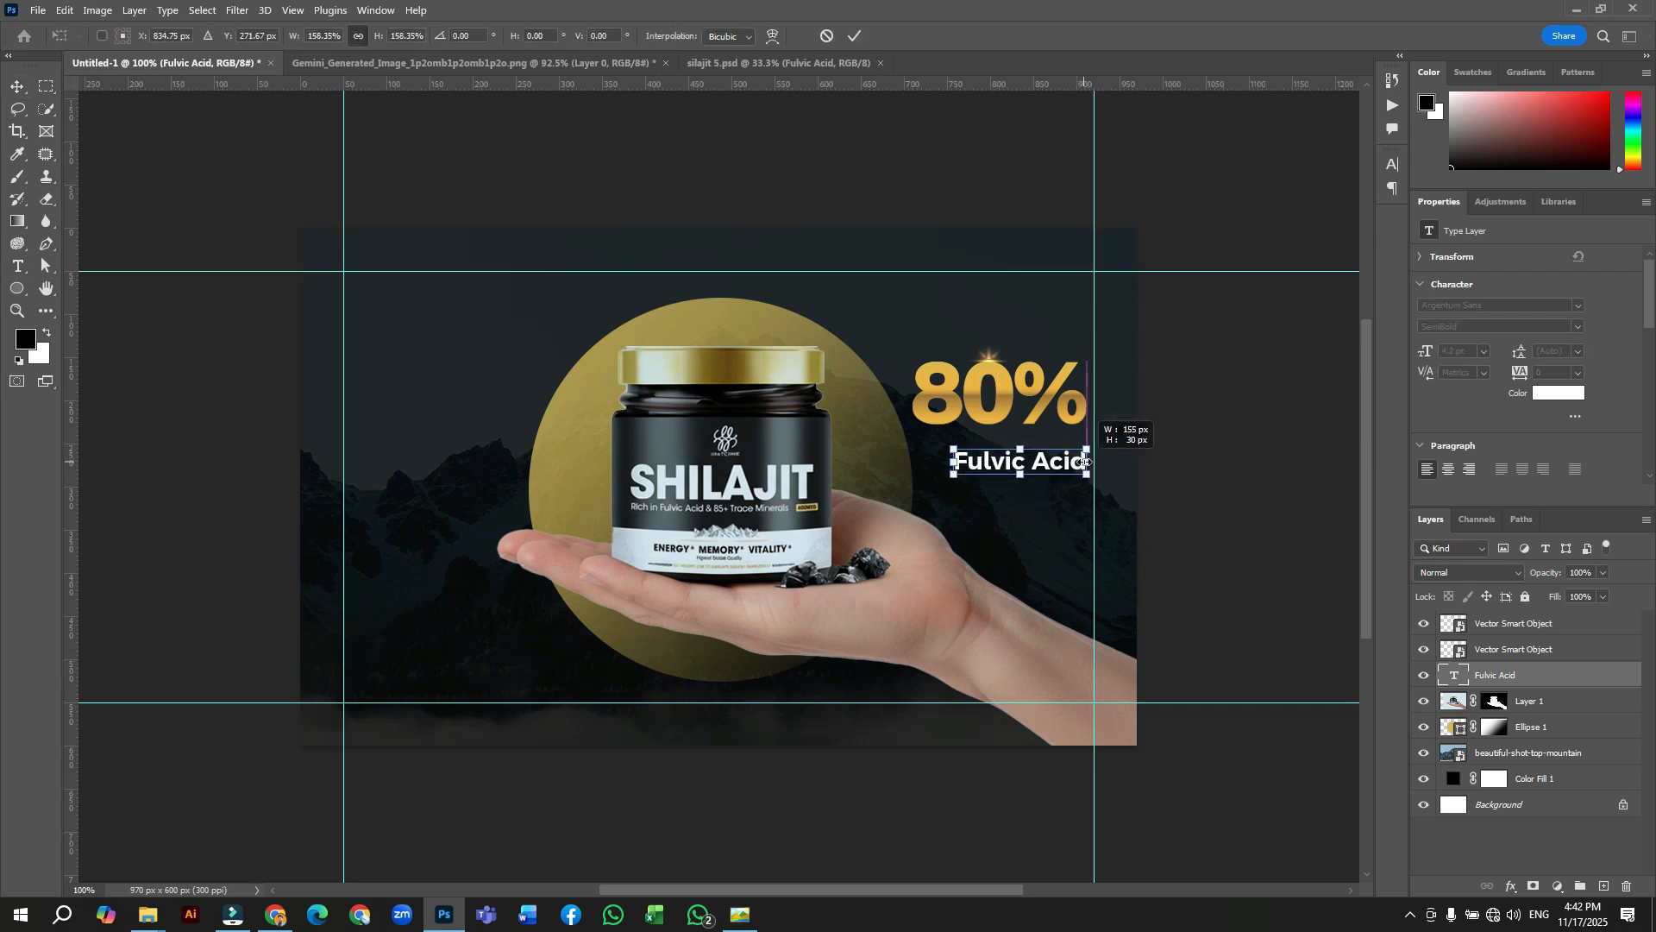
pyautogui.moveTo(953, 460); pyautogui.dragTo(910, 461)
pyautogui.press('Return')
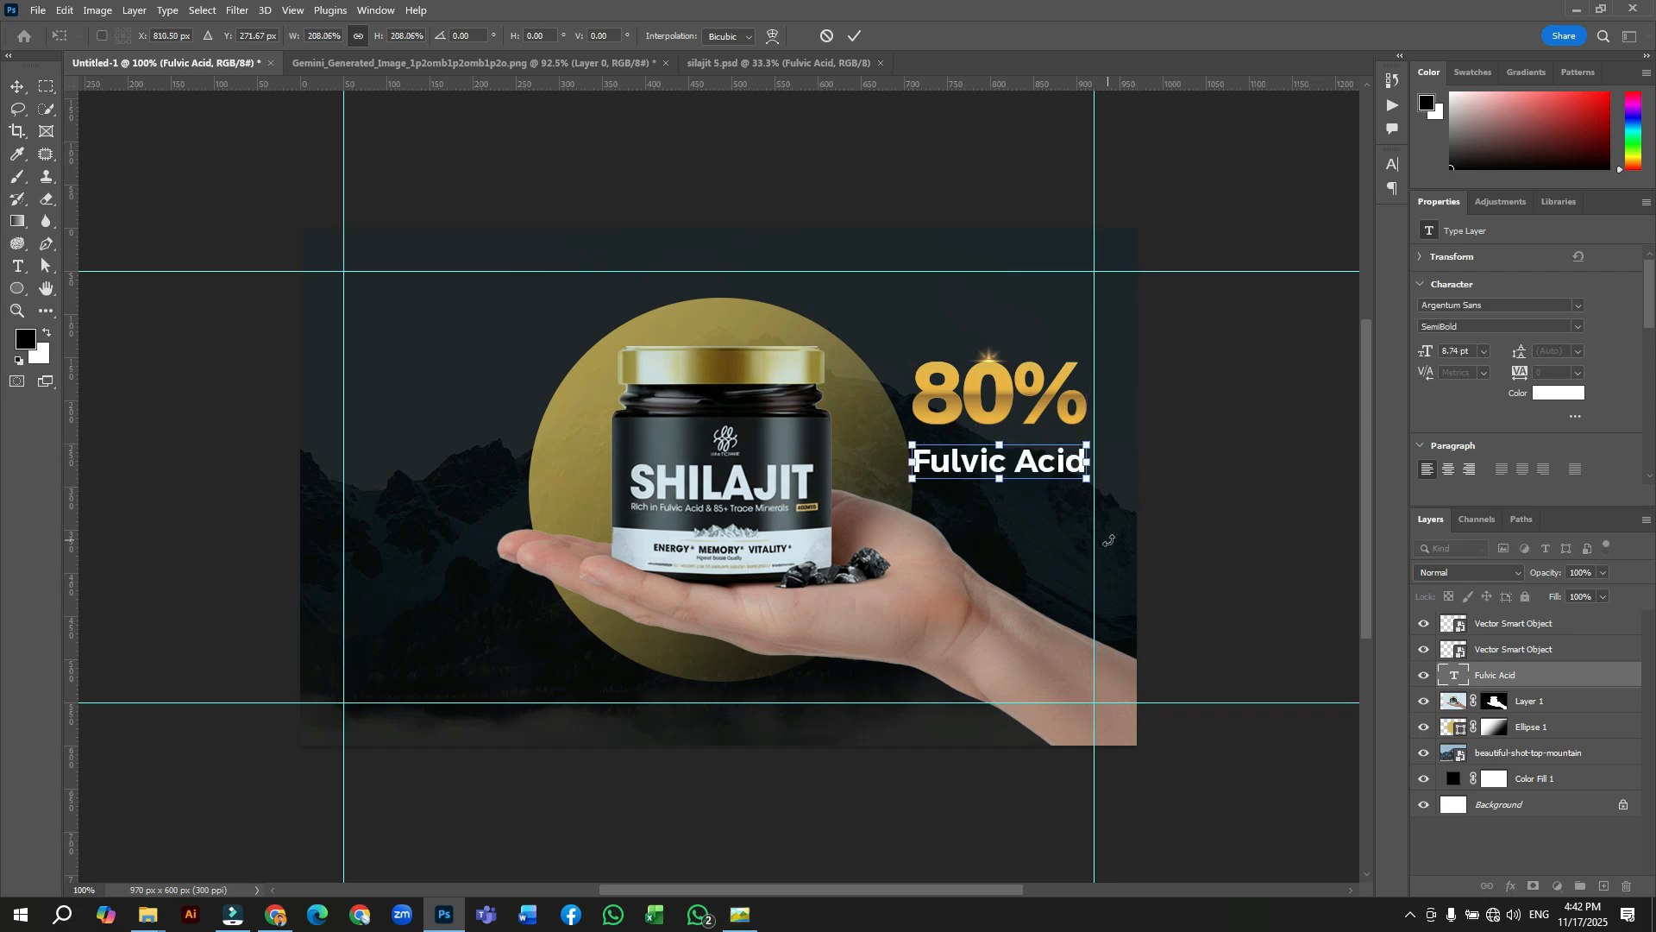
# Nudge the Fulvic Acid text up close beneath the 80% text, to about Y 253.67 px
pyautogui.press('Up')
pyautogui.press('Up')
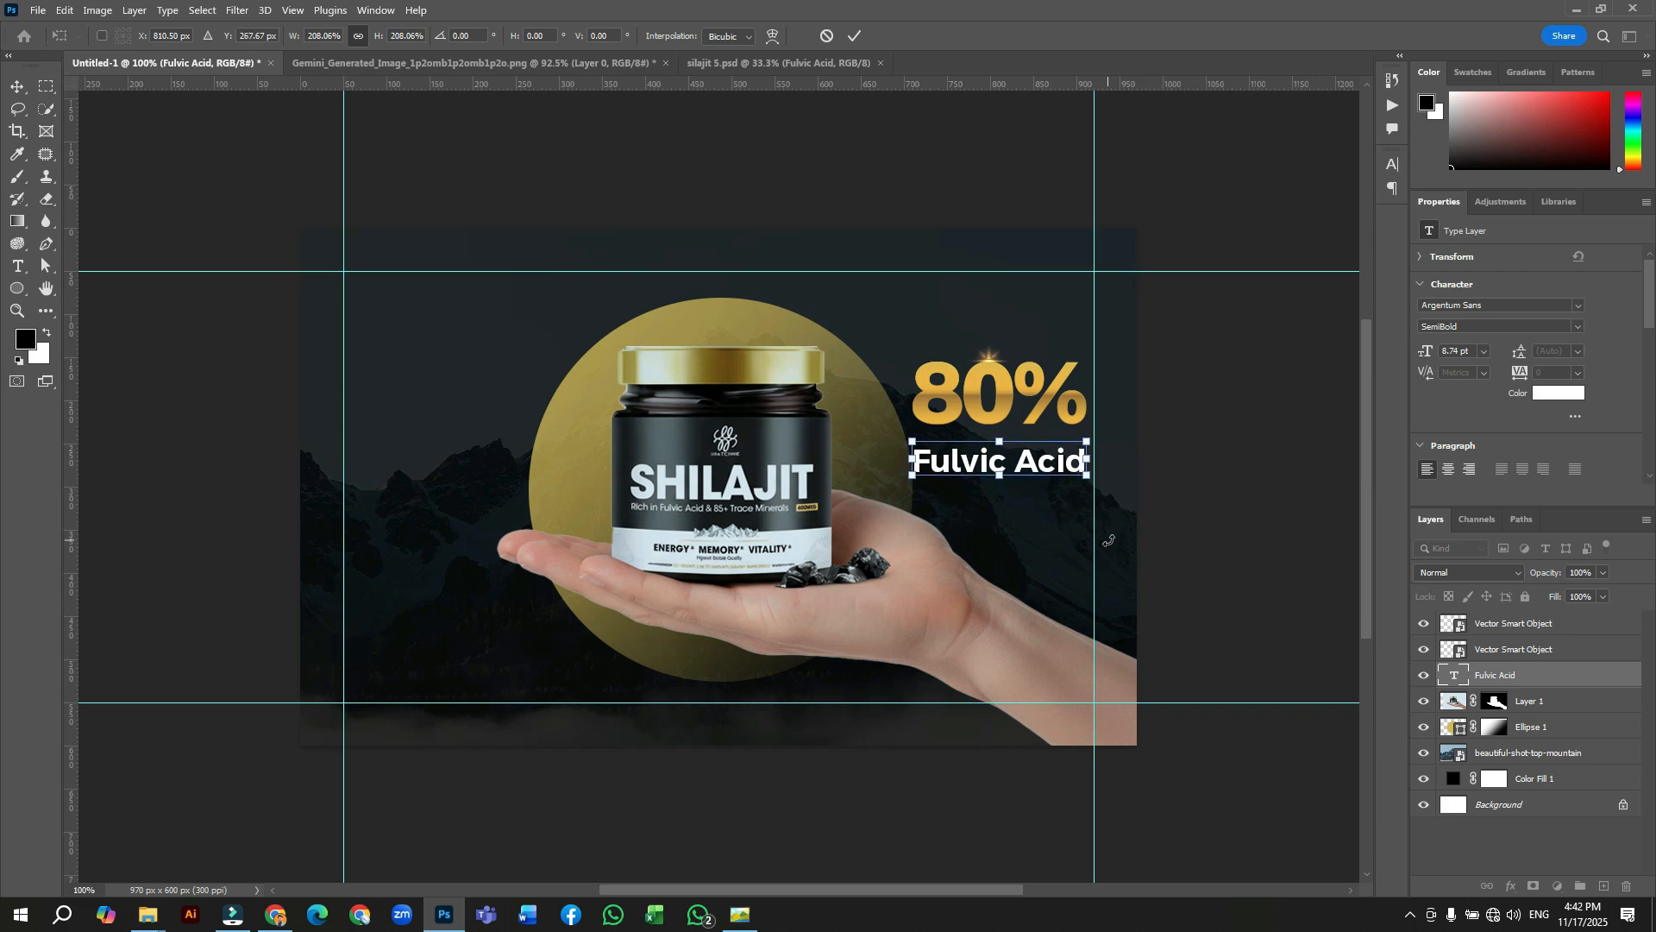
pyautogui.press('Up')
pyautogui.press('Up')
pyautogui.press('Up')
pyautogui.press('Up')
pyautogui.press('Up')
pyautogui.press('Up')
pyautogui.press('Up')
pyautogui.press('Up')
pyautogui.press('Up')
pyautogui.press('Up')
pyautogui.press('Up')
pyautogui.press('Up')
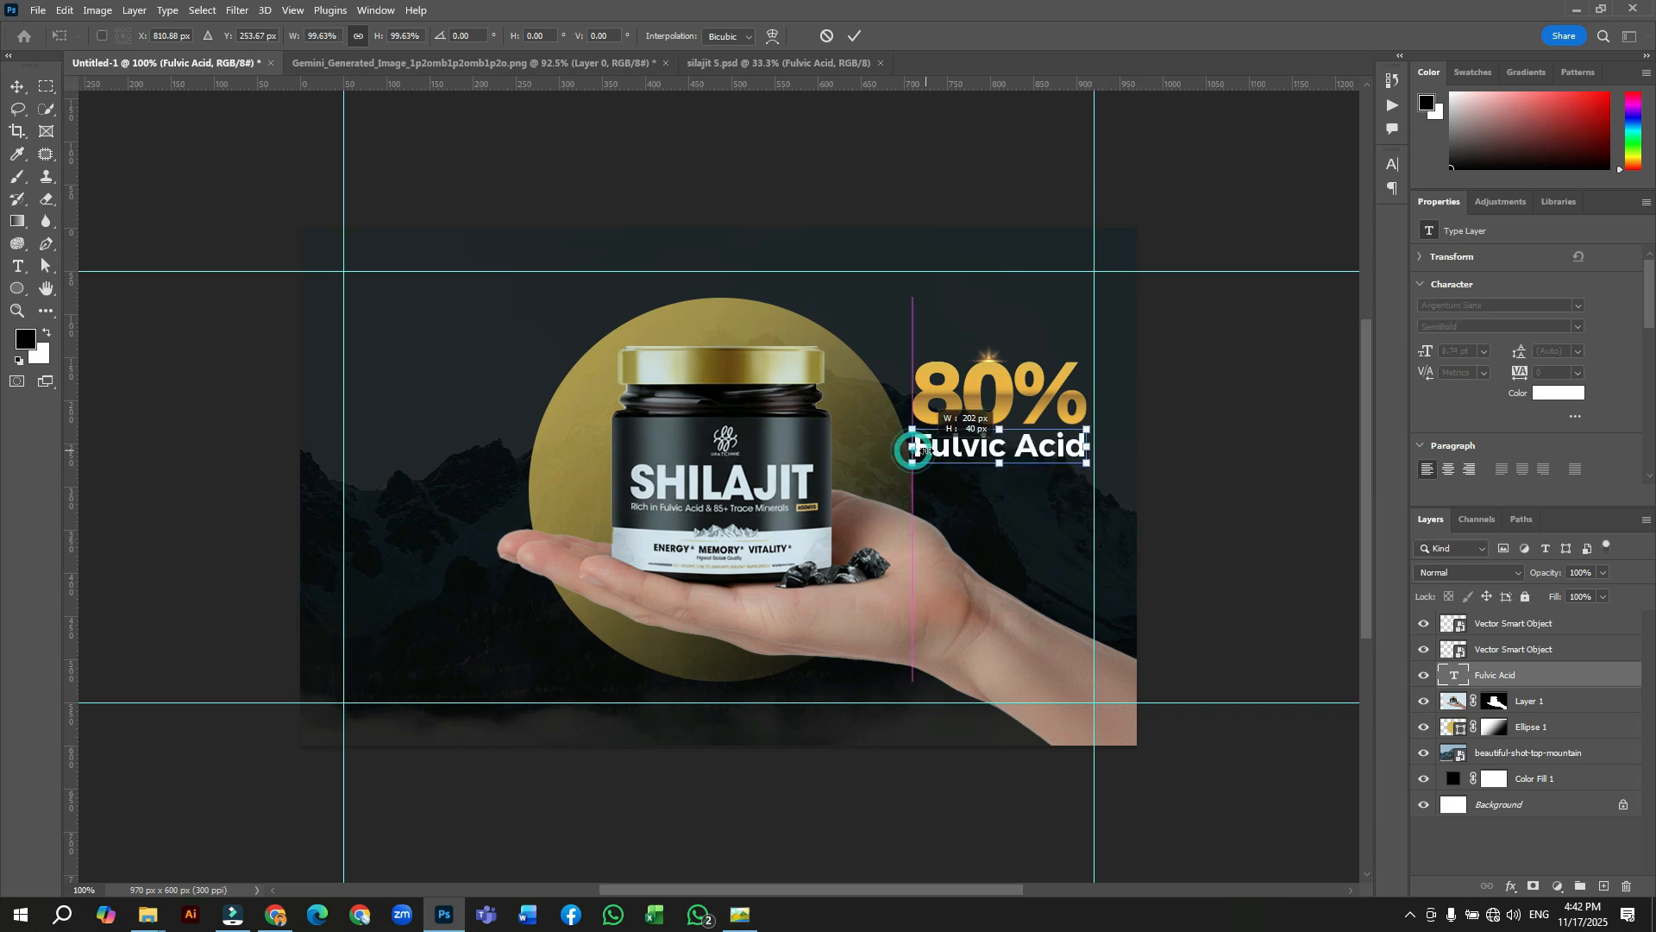
# Reduce the Fulvic Acid text to about 7.02 pt and shift it left beneath the 80% text
pyautogui.moveTo(916, 450); pyautogui.dragTo(949, 452)
pyautogui.click(857, 36)
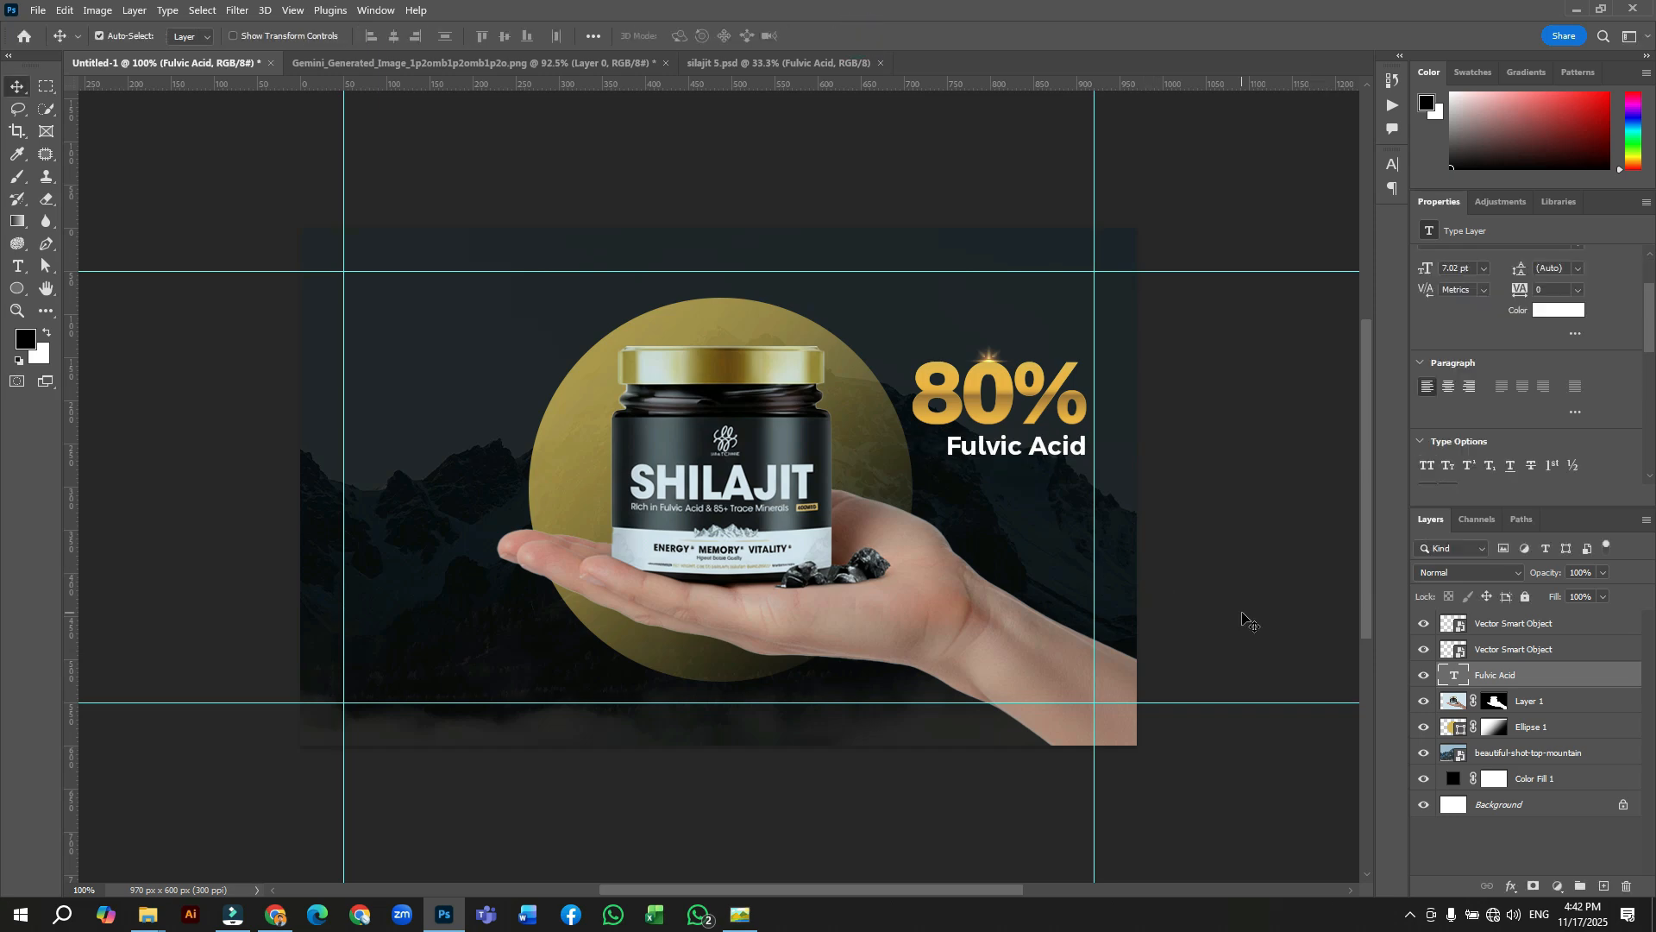
pyautogui.moveTo(1084, 449)
pyautogui.mouseDown()
pyautogui.moveTo(1111, 445)
pyautogui.moveTo(1057, 448)
pyautogui.mouseUp()
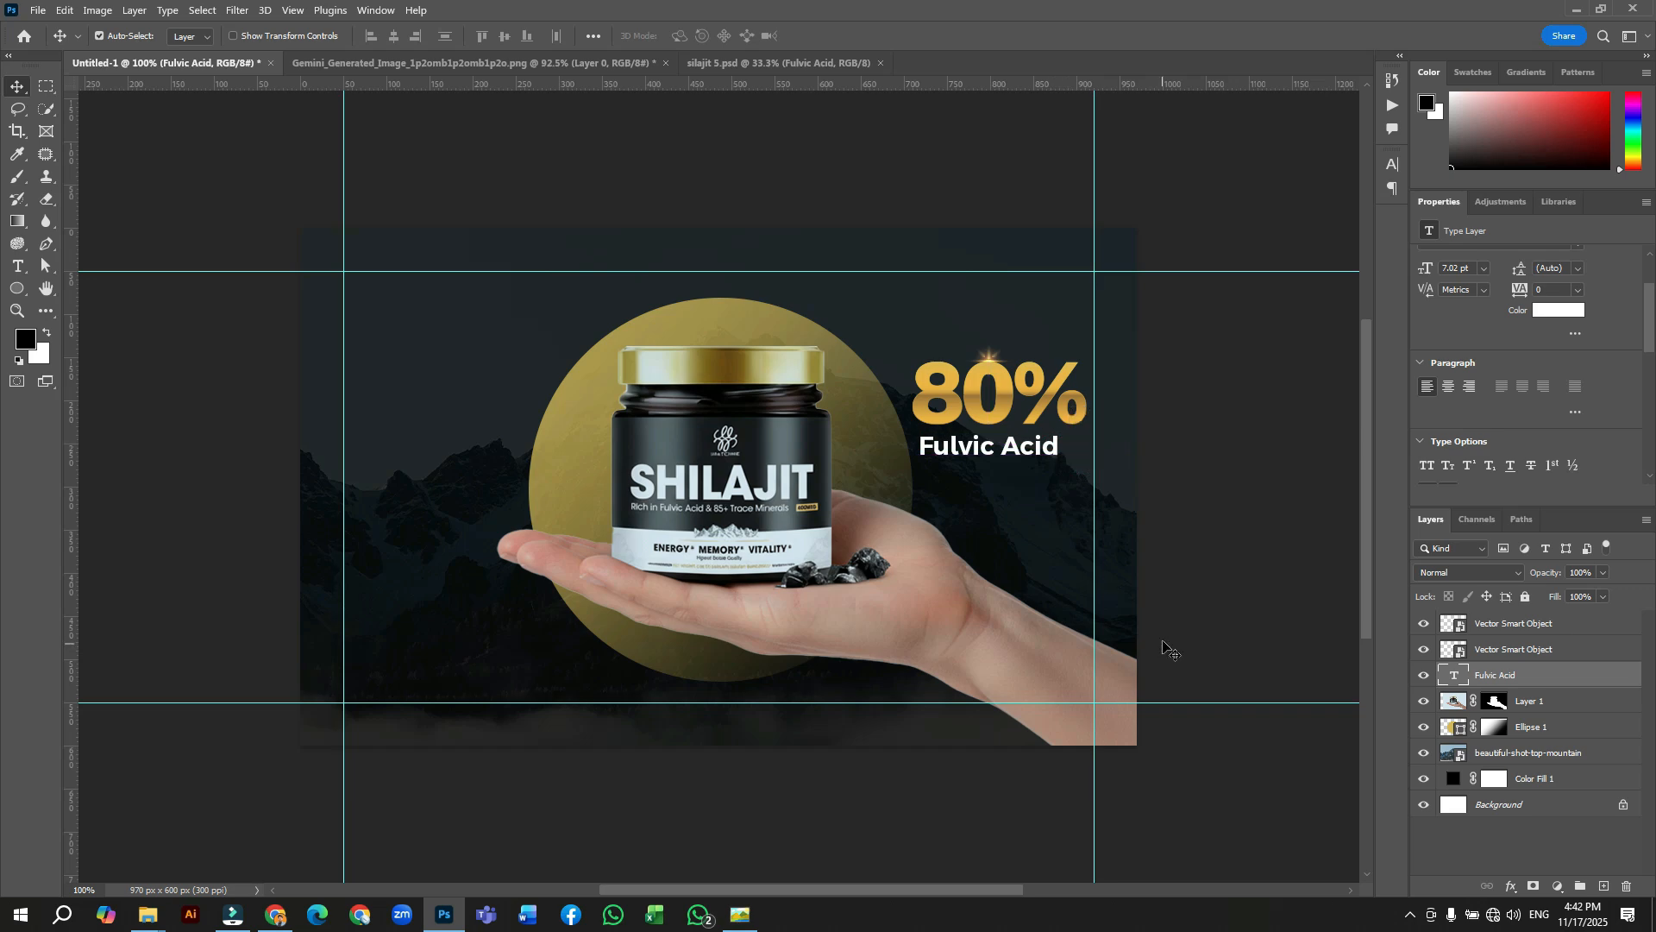
# Draw a rectangle of 202 x 42 px around the Fulvic Acid text, matching the width of the 80% text
pyautogui.rightClick(22, 294)
pyautogui.click(82, 290)
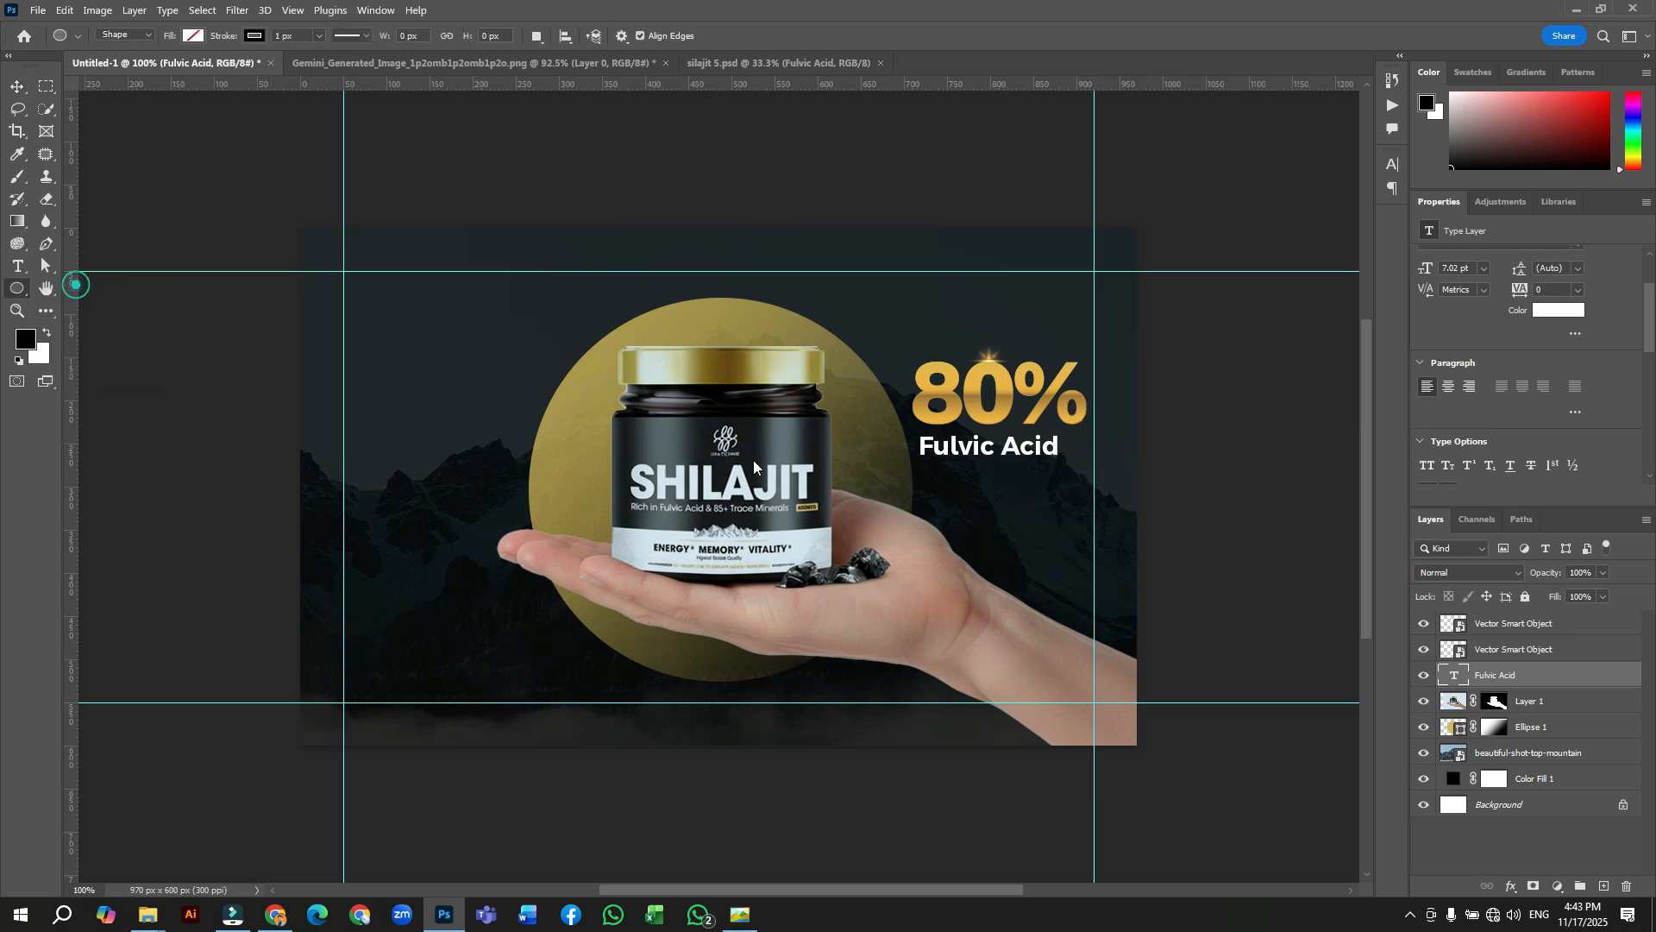
pyautogui.moveTo(912, 431); pyautogui.dragTo(1079, 467)
pyautogui.moveTo(1082, 467); pyautogui.dragTo(1086, 468)
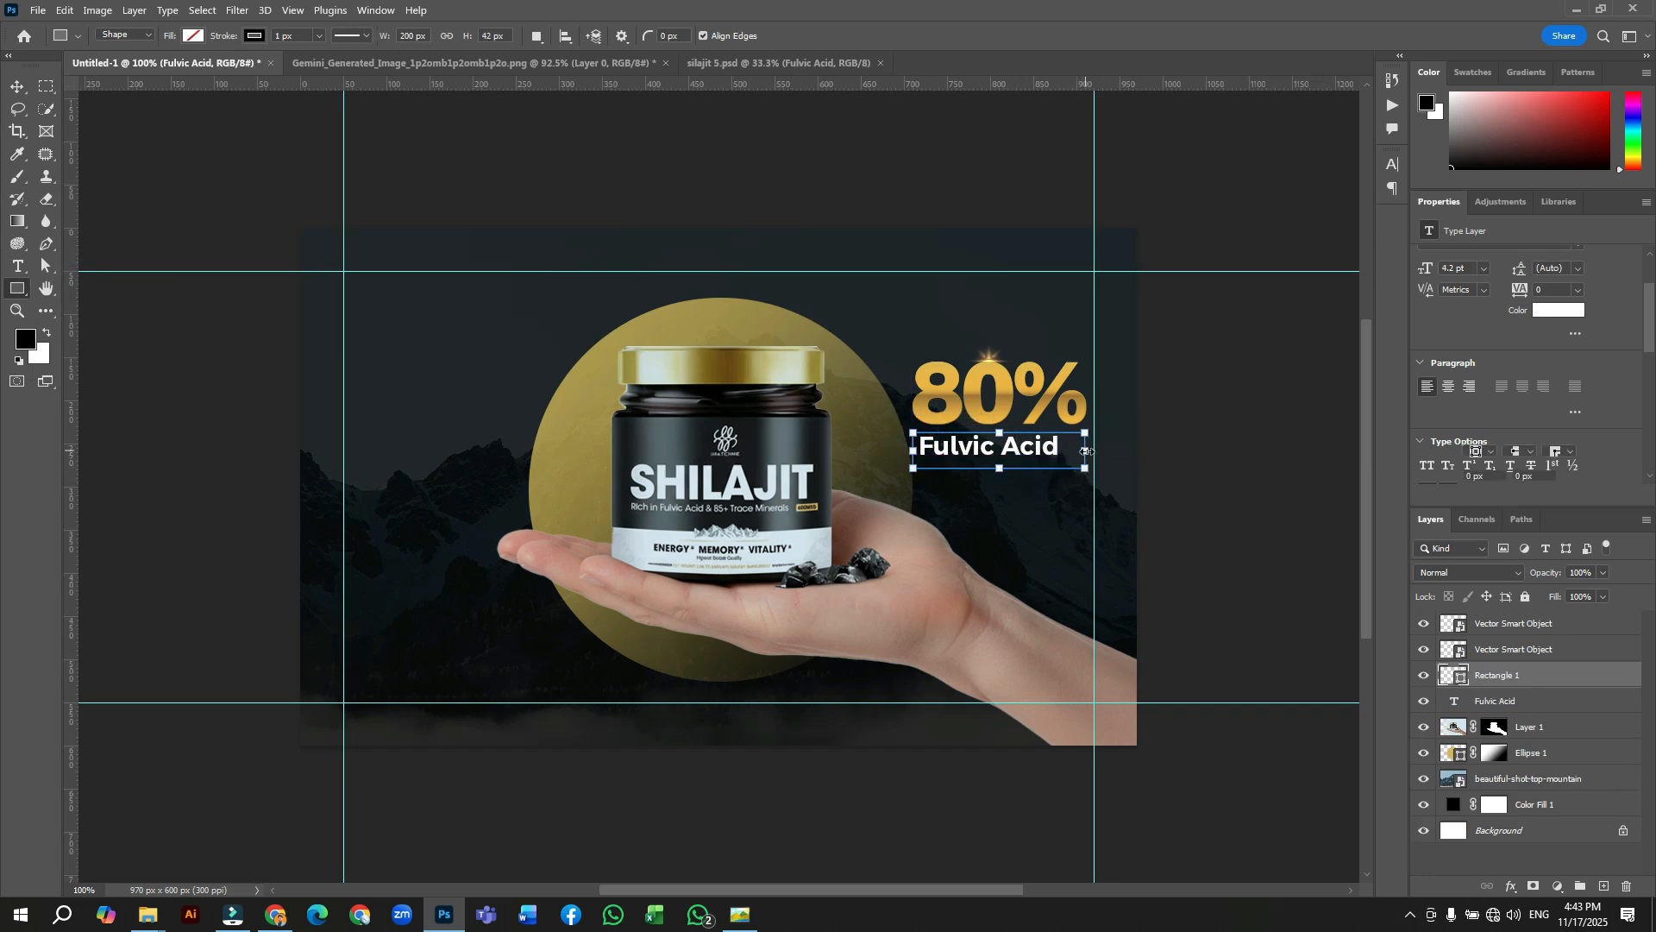
pyautogui.moveTo(1084, 450); pyautogui.dragTo(1087, 450)
pyautogui.moveTo(913, 450); pyautogui.dragTo(912, 450)
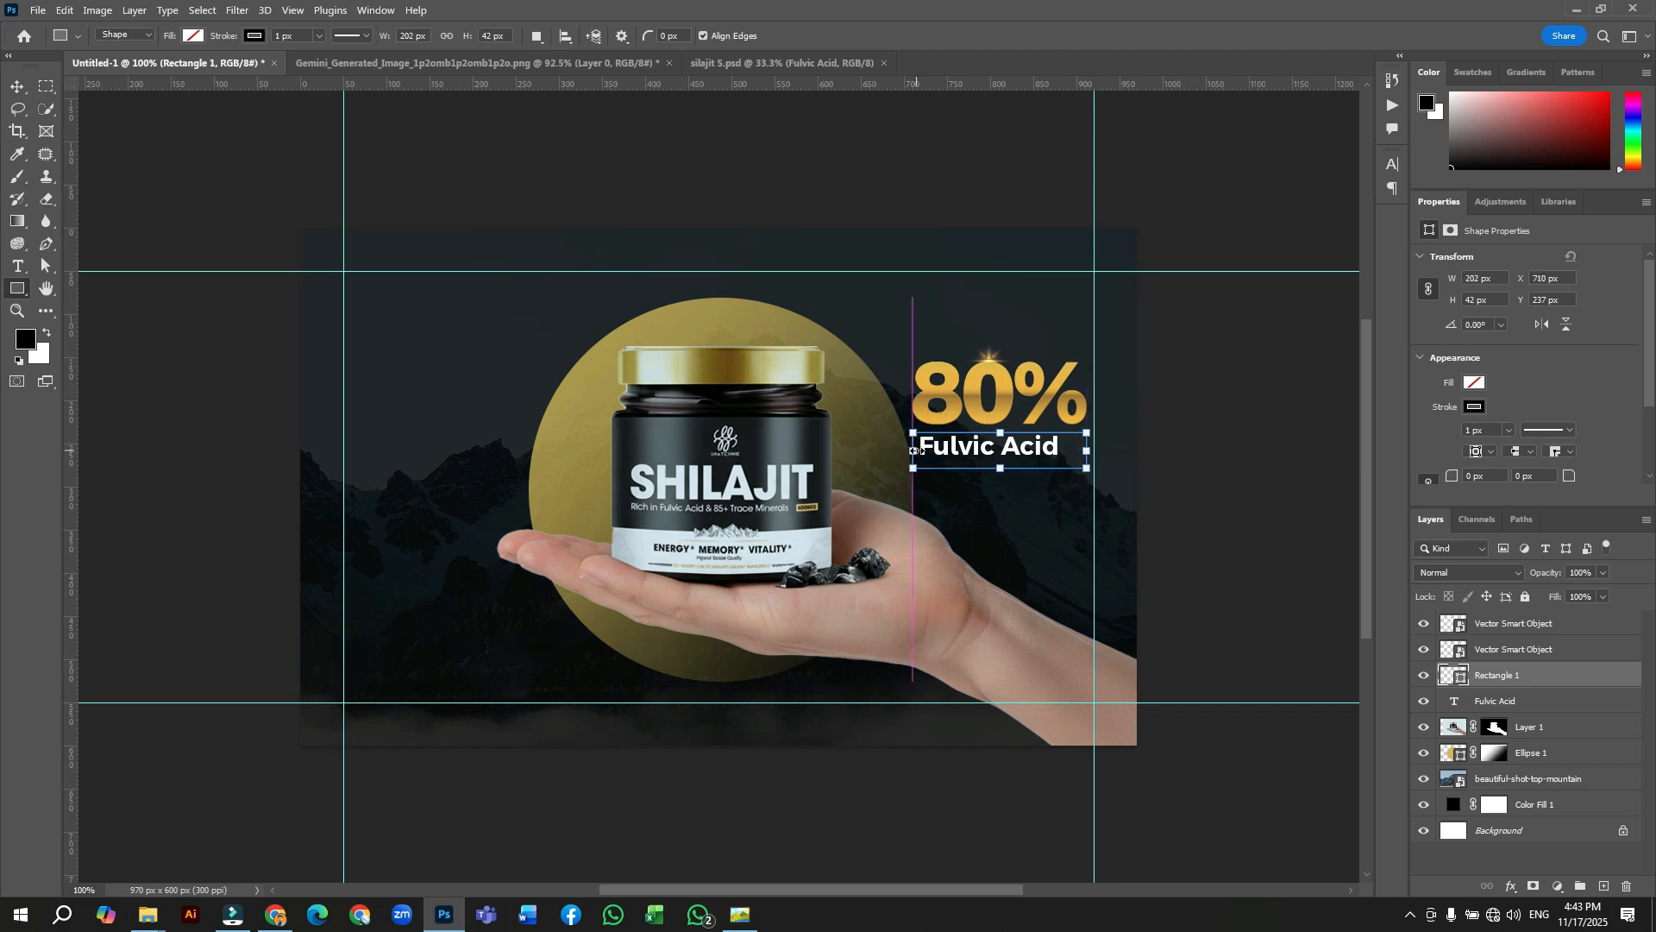
# Remove the rectangle's stroke and fill it with the recently used muted gold color
pyautogui.click(1469, 409)
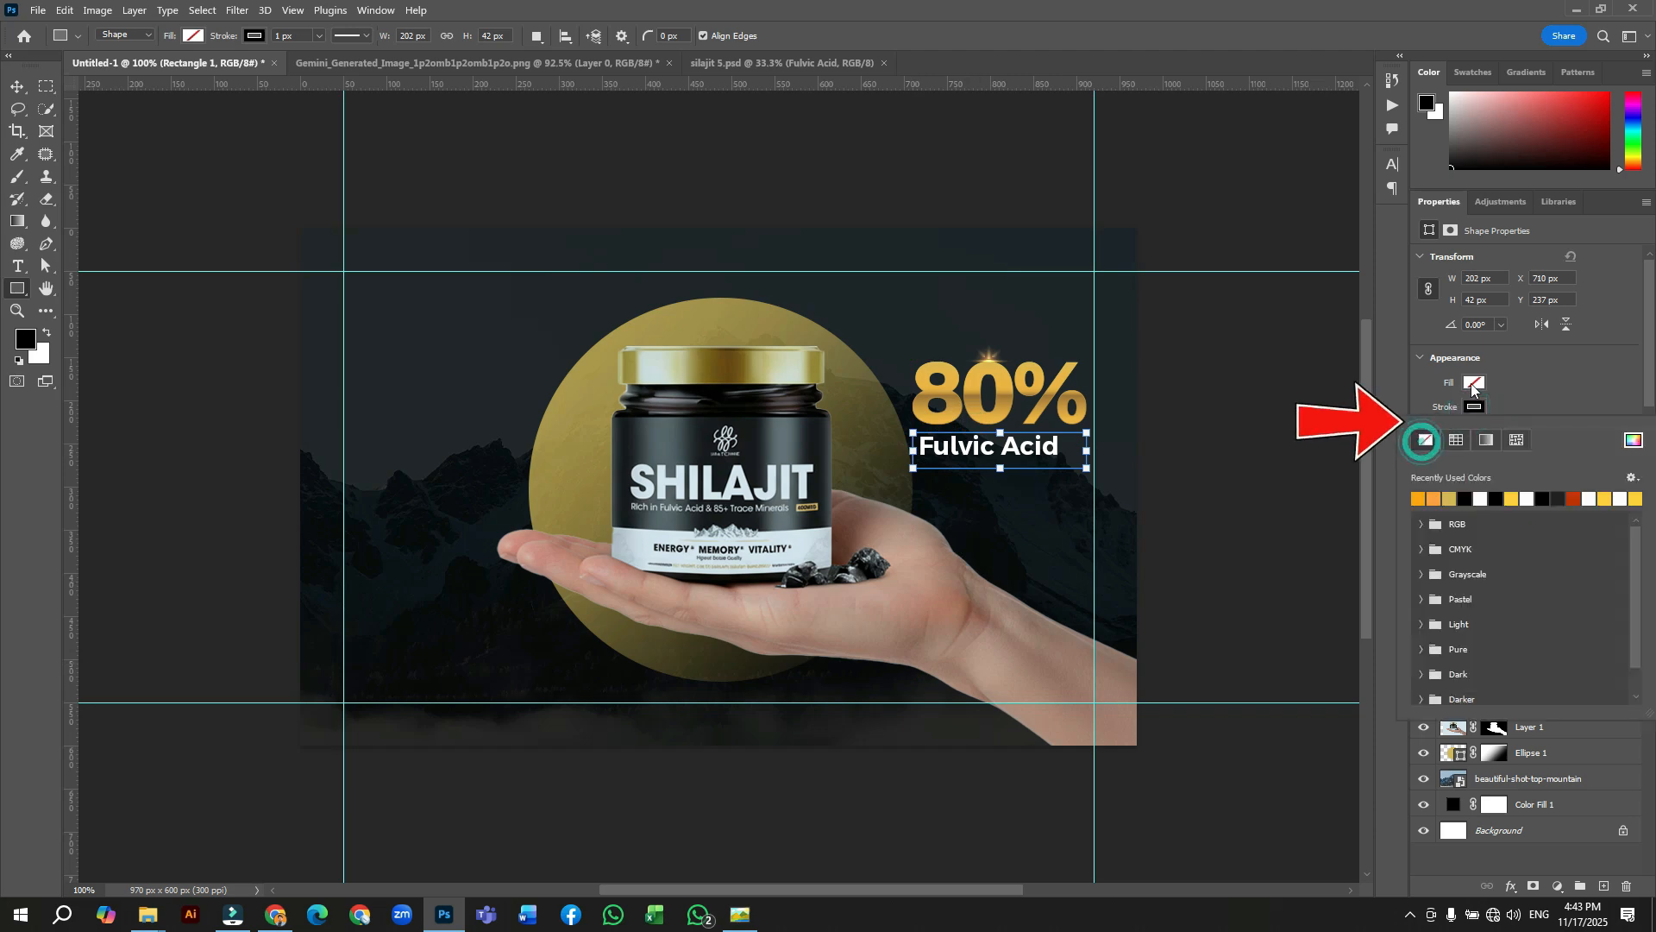
pyautogui.click(1473, 387)
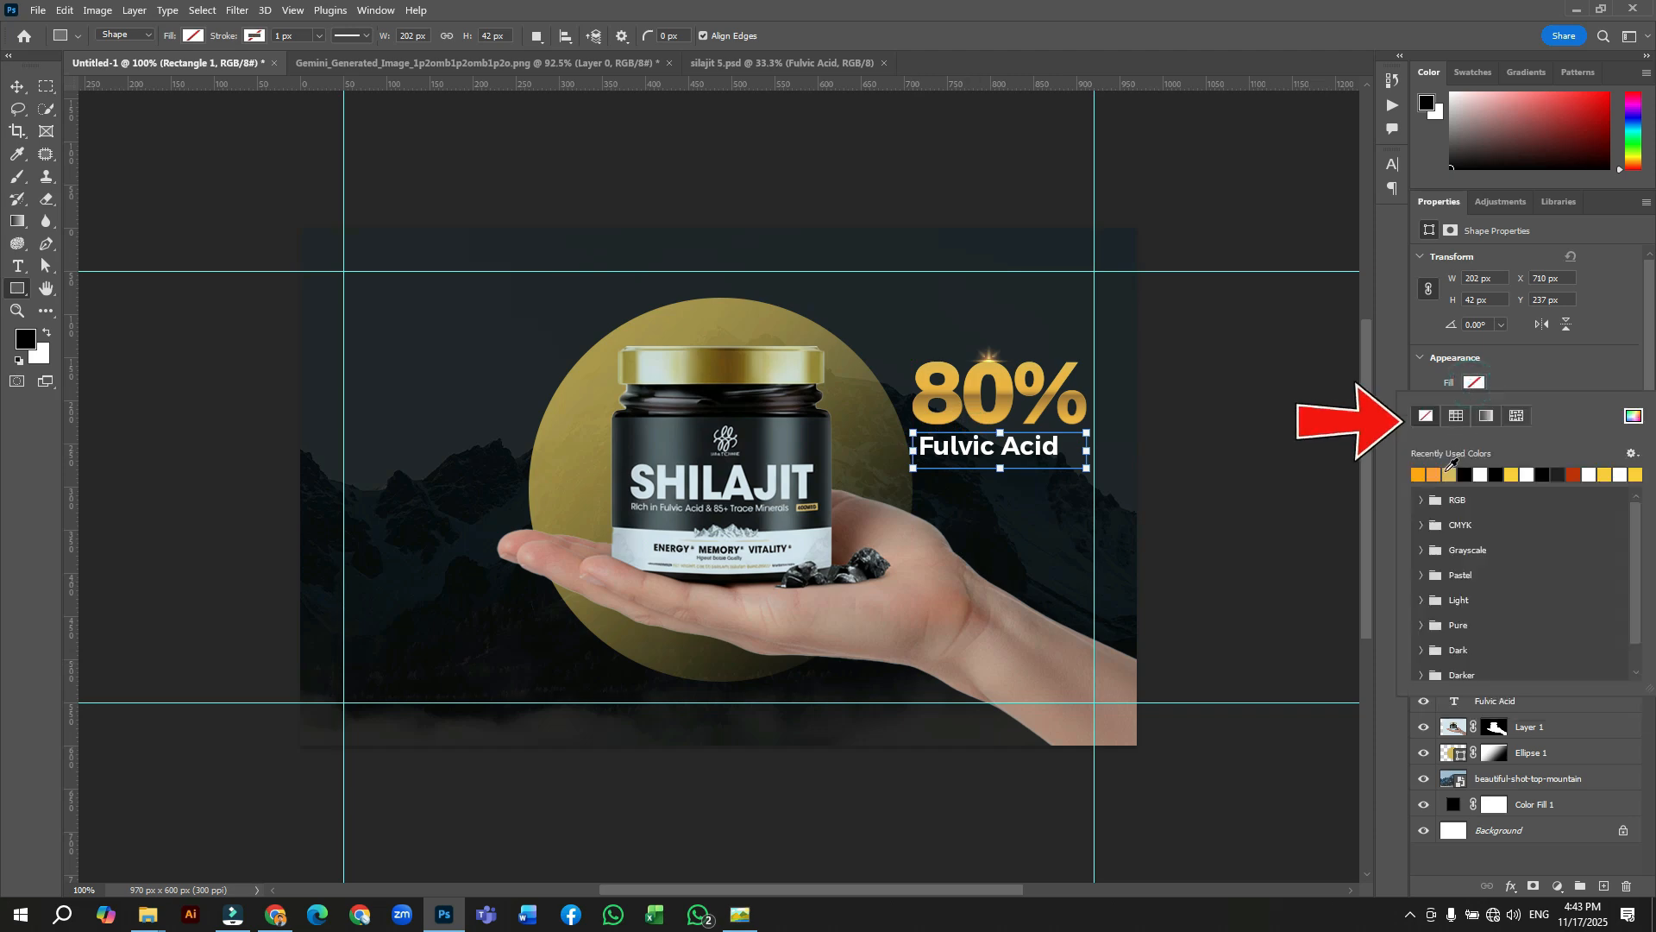
pyautogui.click(1449, 471)
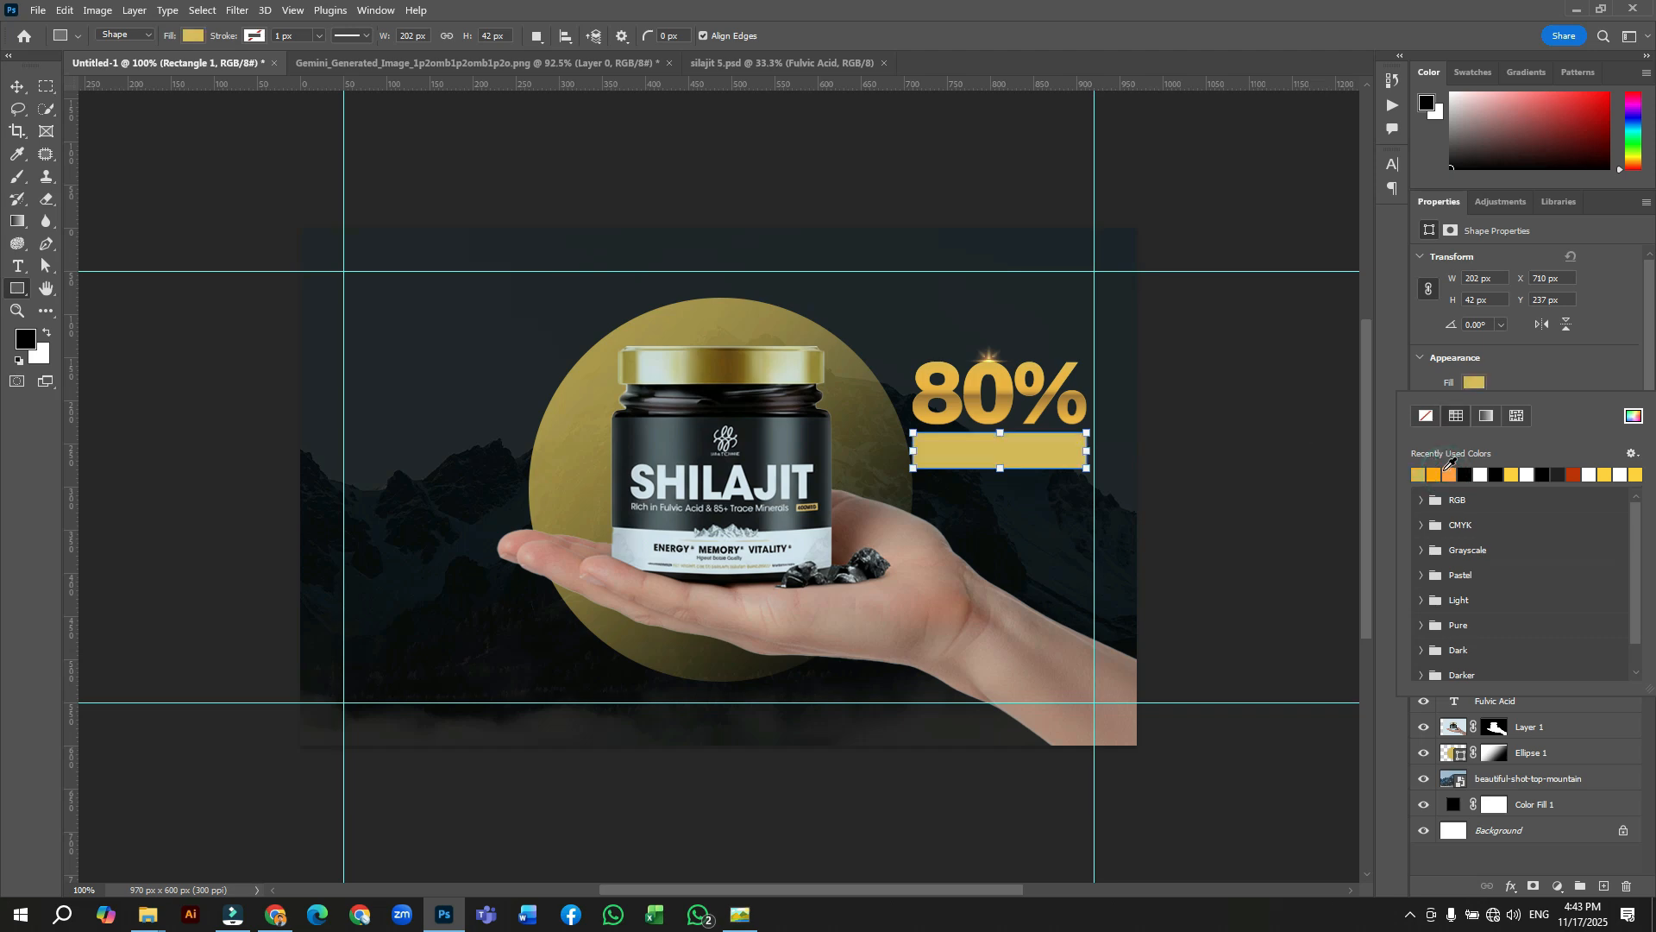
pyautogui.click(1585, 386)
# Move the rectangle layer beneath the Fulvic Acid text layer and set its opacity to 53%
pyautogui.moveTo(1527, 677); pyautogui.dragTo(1511, 703)
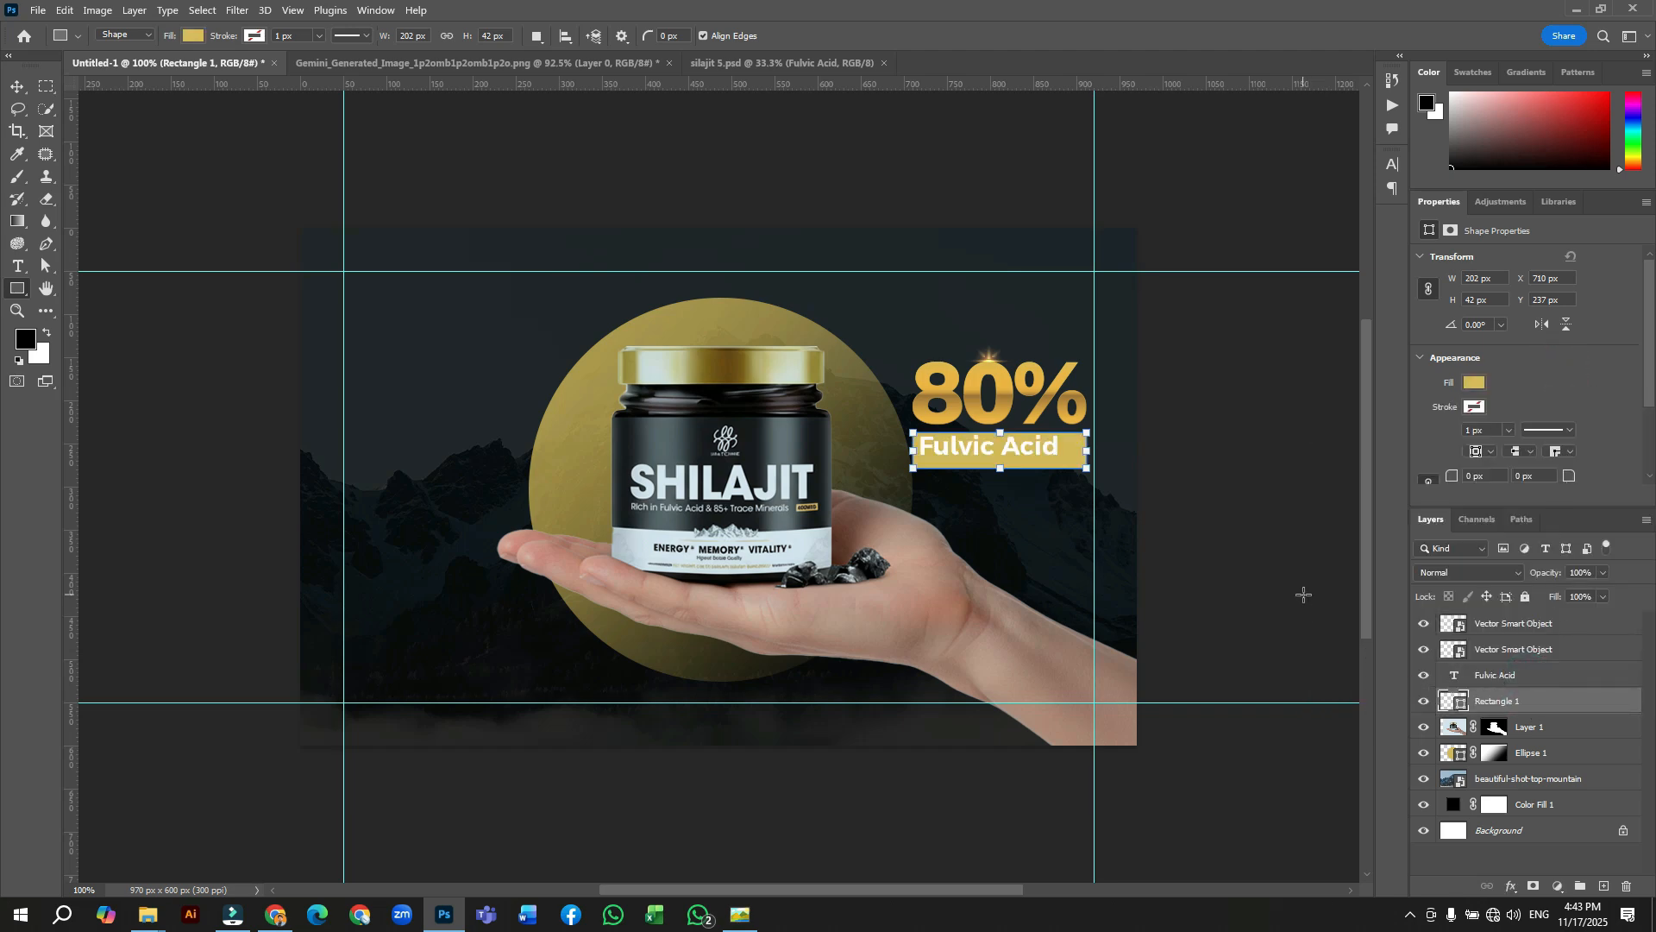
pyautogui.press('v')
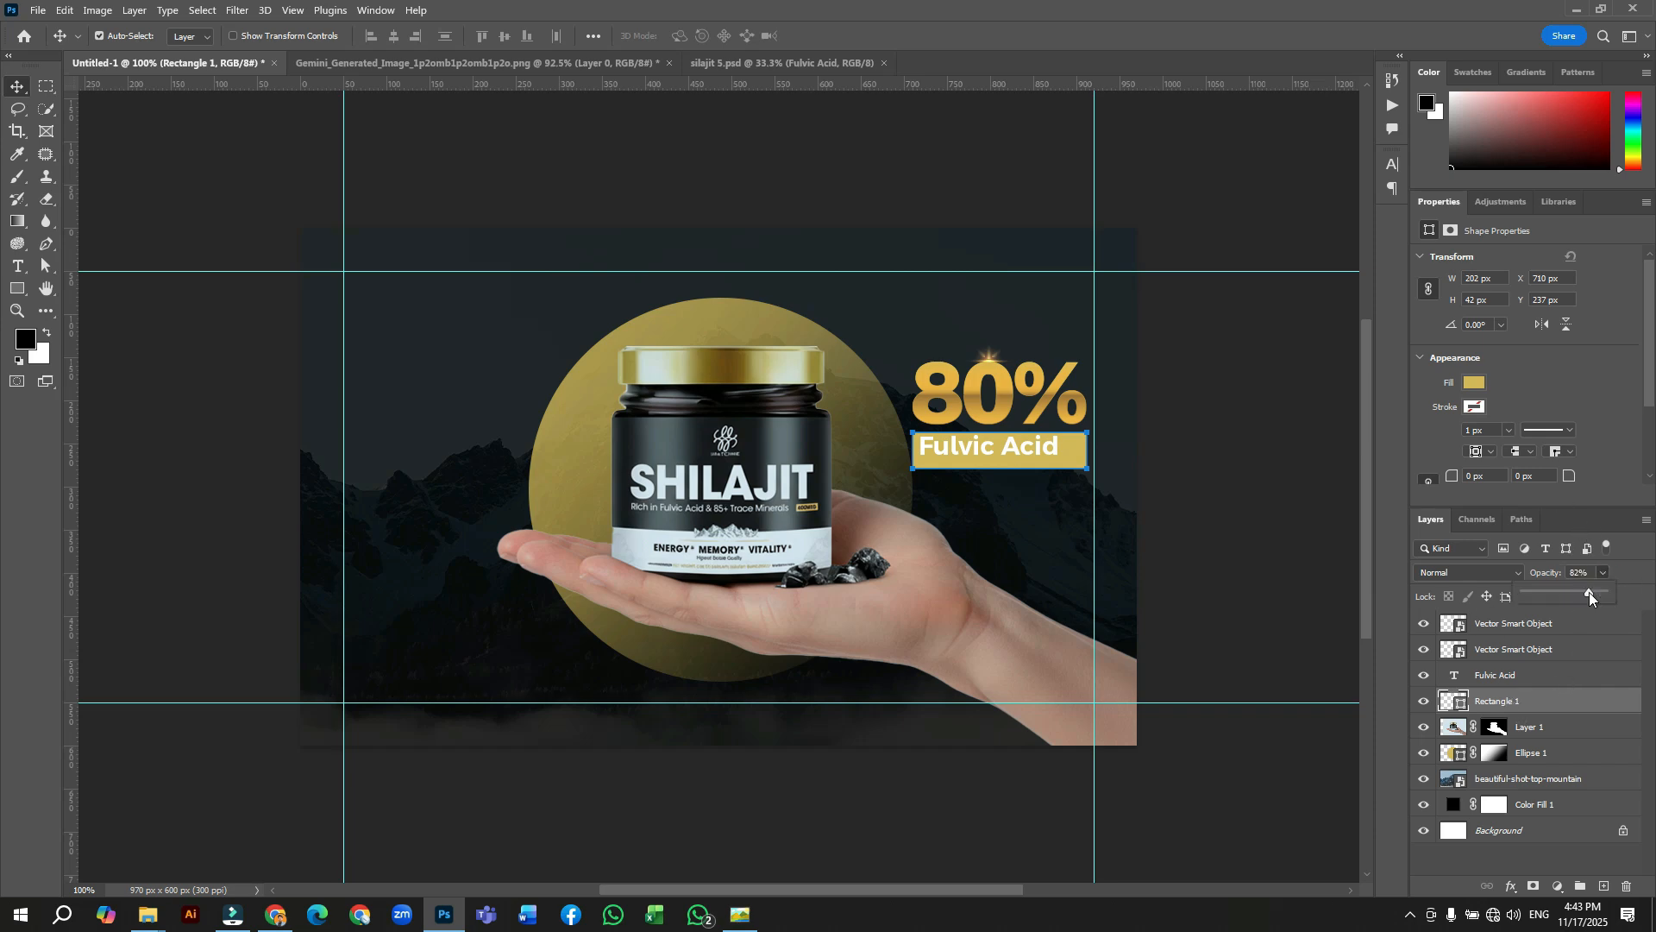
pyautogui.moveTo(1574, 594); pyautogui.dragTo(1567, 592)
pyautogui.click(1535, 684)
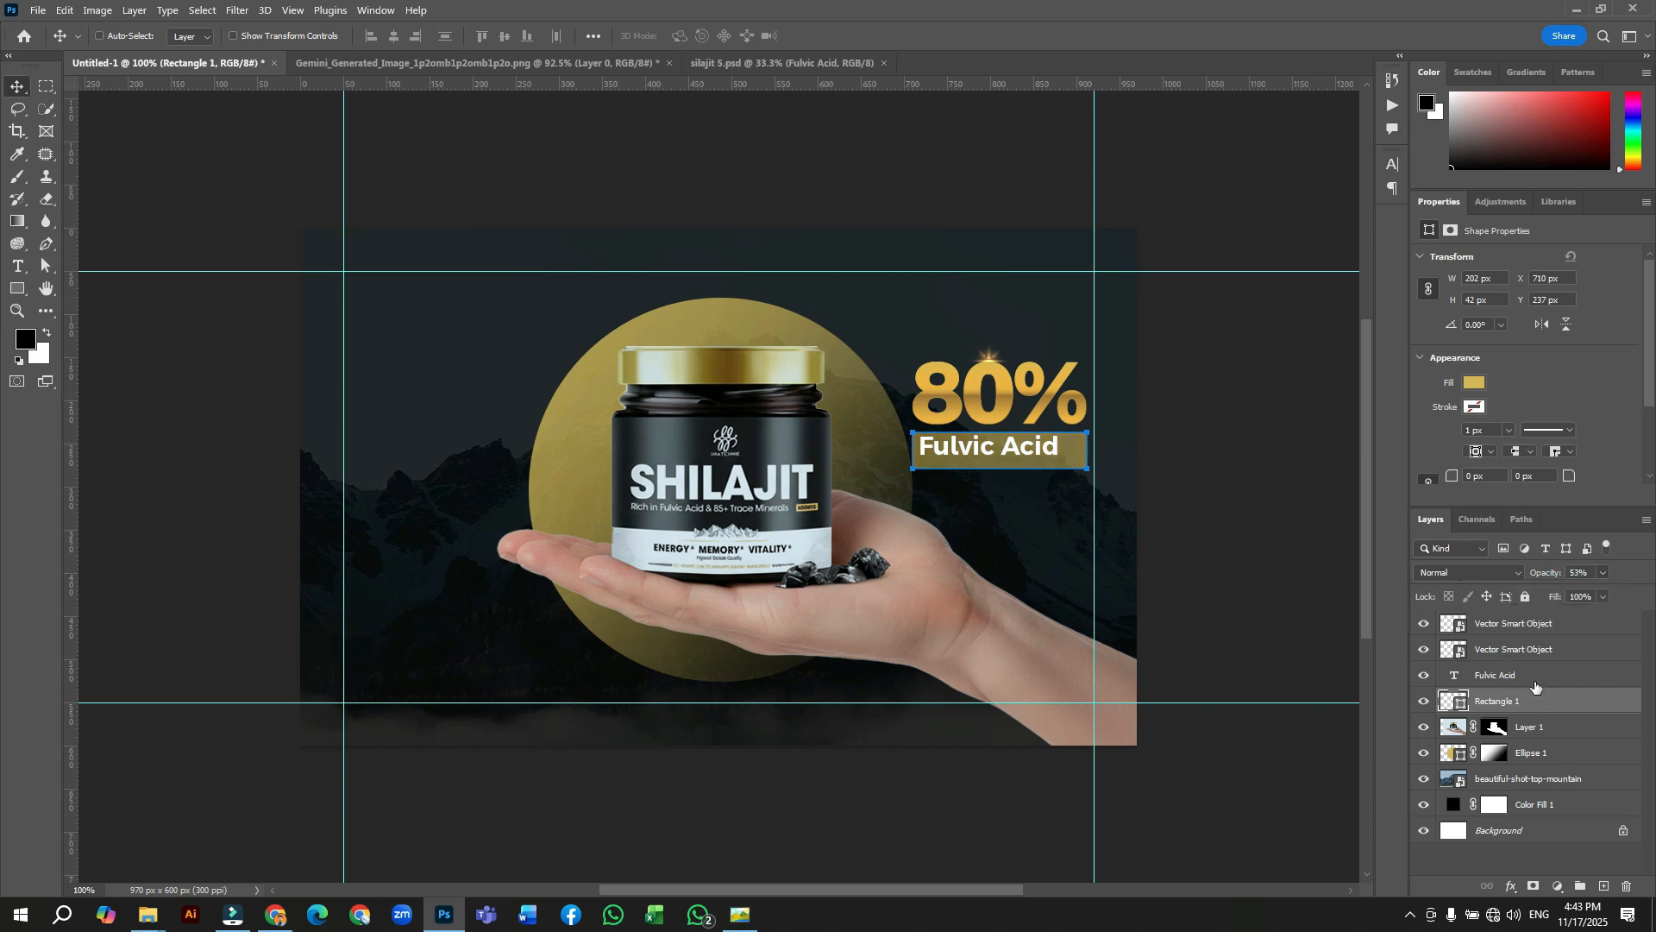
# Align the Fulvic Acid text and the rectangle to each other's horizontal and vertical centers
pyautogui.keyDown('ctrl'); pyautogui.click(1534, 677); pyautogui.keyUp('ctrl')
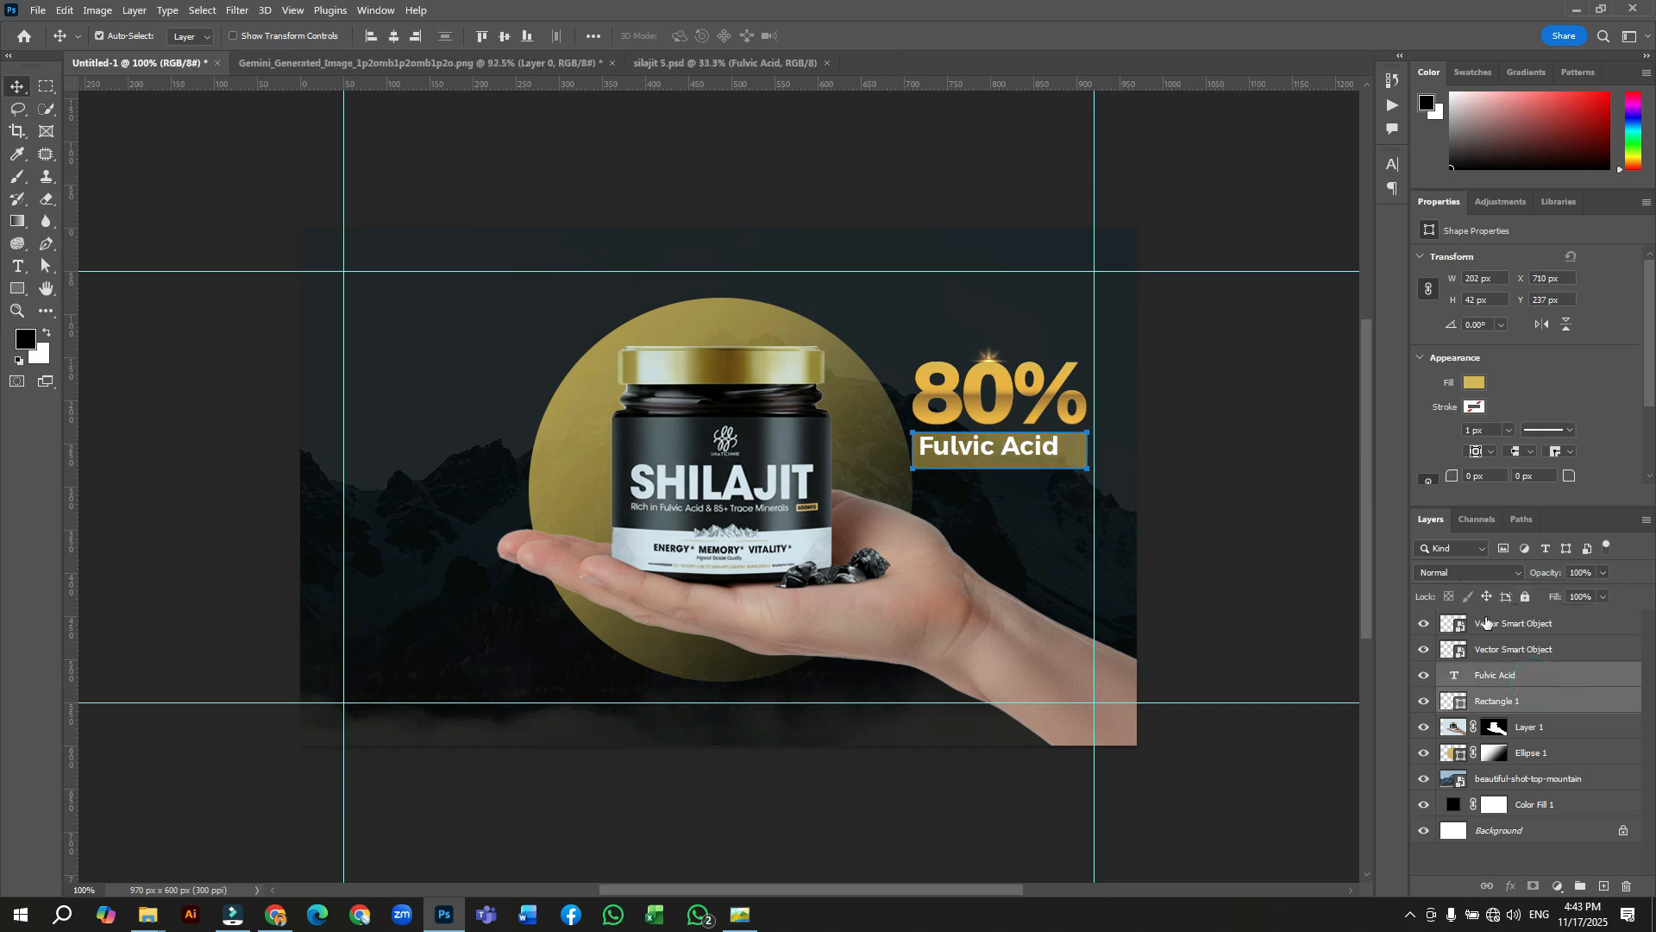
pyautogui.click(396, 36)
pyautogui.click(505, 36)
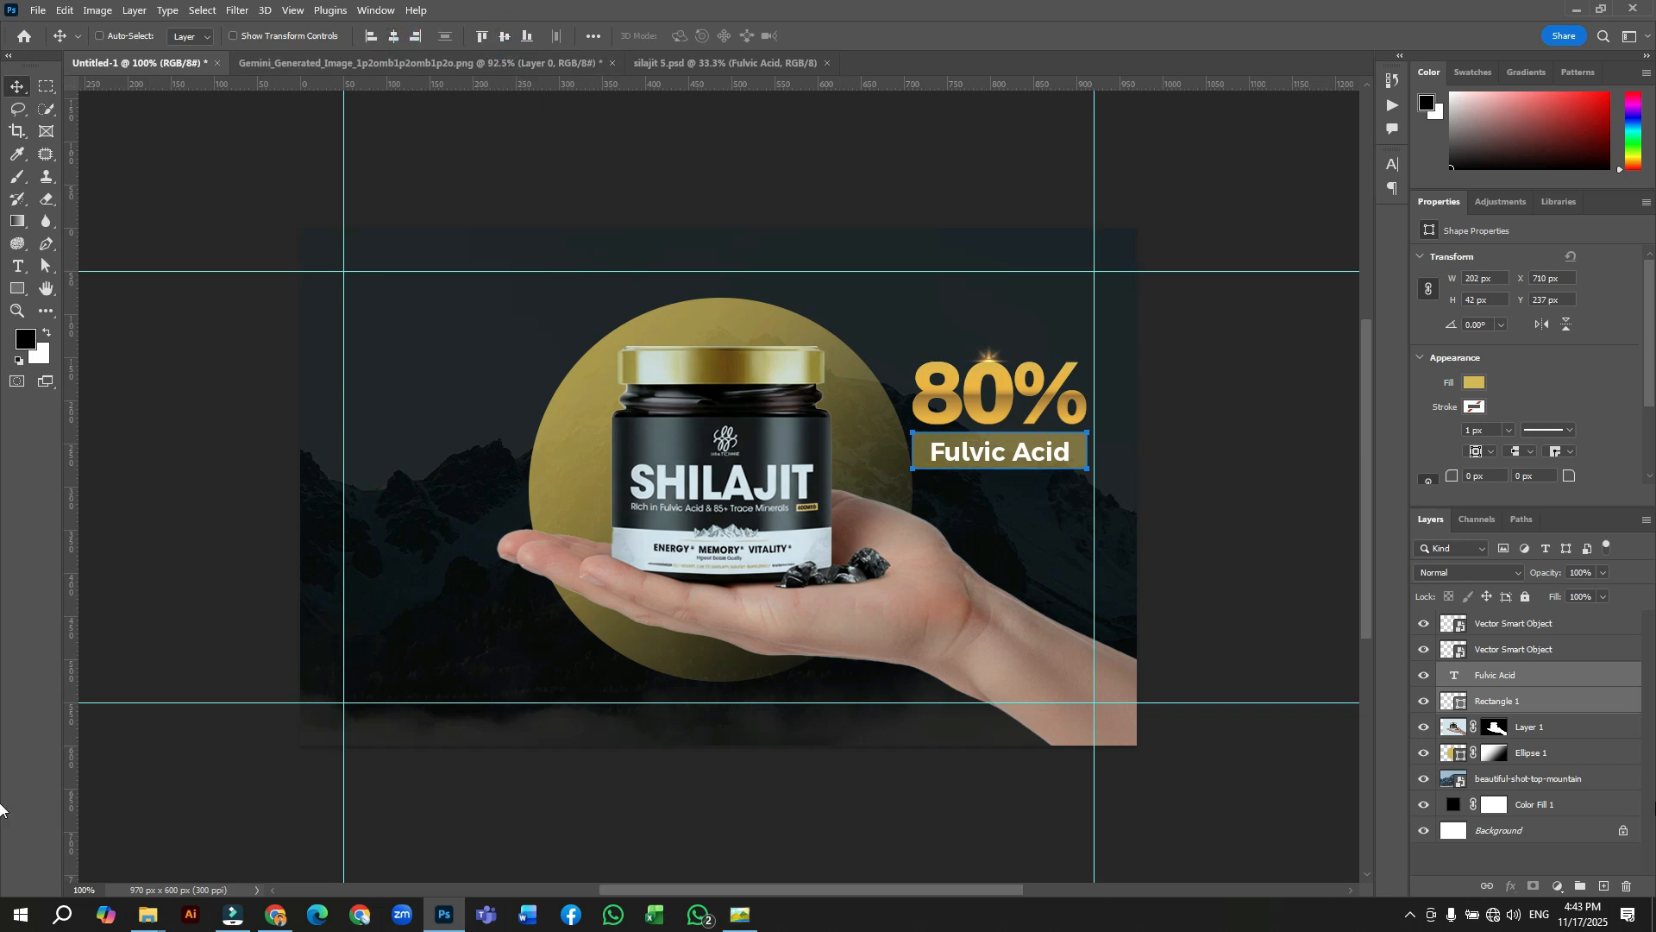
# Group the Fulvic Acid text with its rectangle and nudge the group up about 7 px toward the 80% text
pyautogui.hotkey('ctrl', 'g')
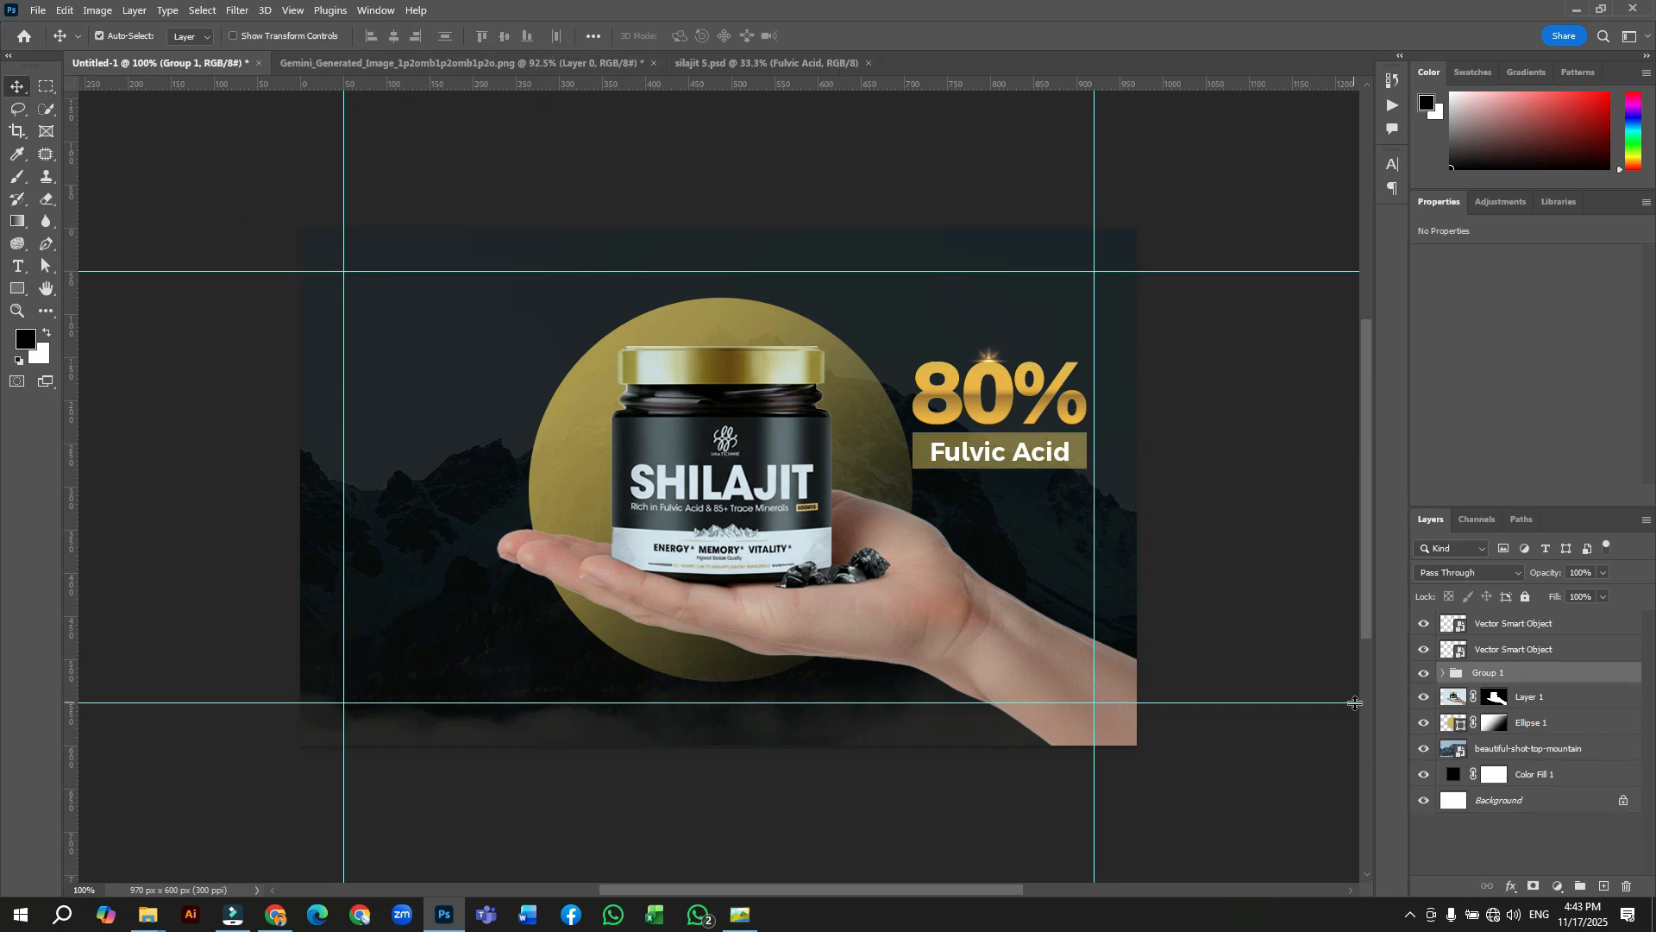
pyautogui.press('Up')
pyautogui.press('Up')
pyautogui.press('Up')
pyautogui.press('Up')
pyautogui.press('Up')
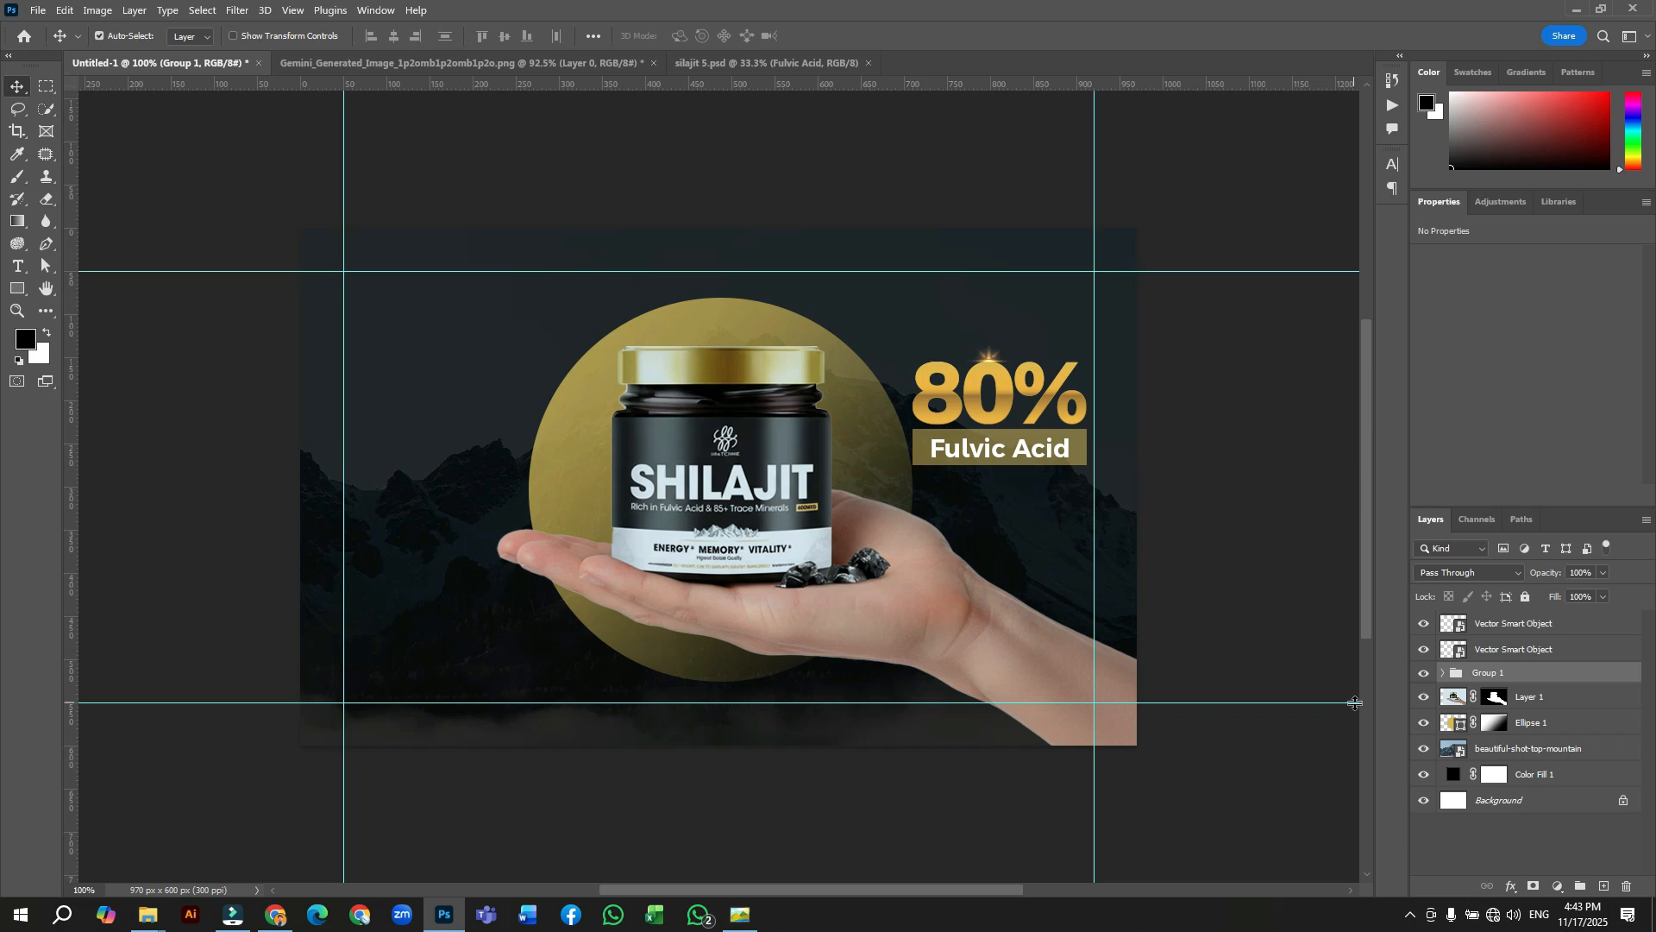
pyautogui.press('Up')
pyautogui.press('Up')
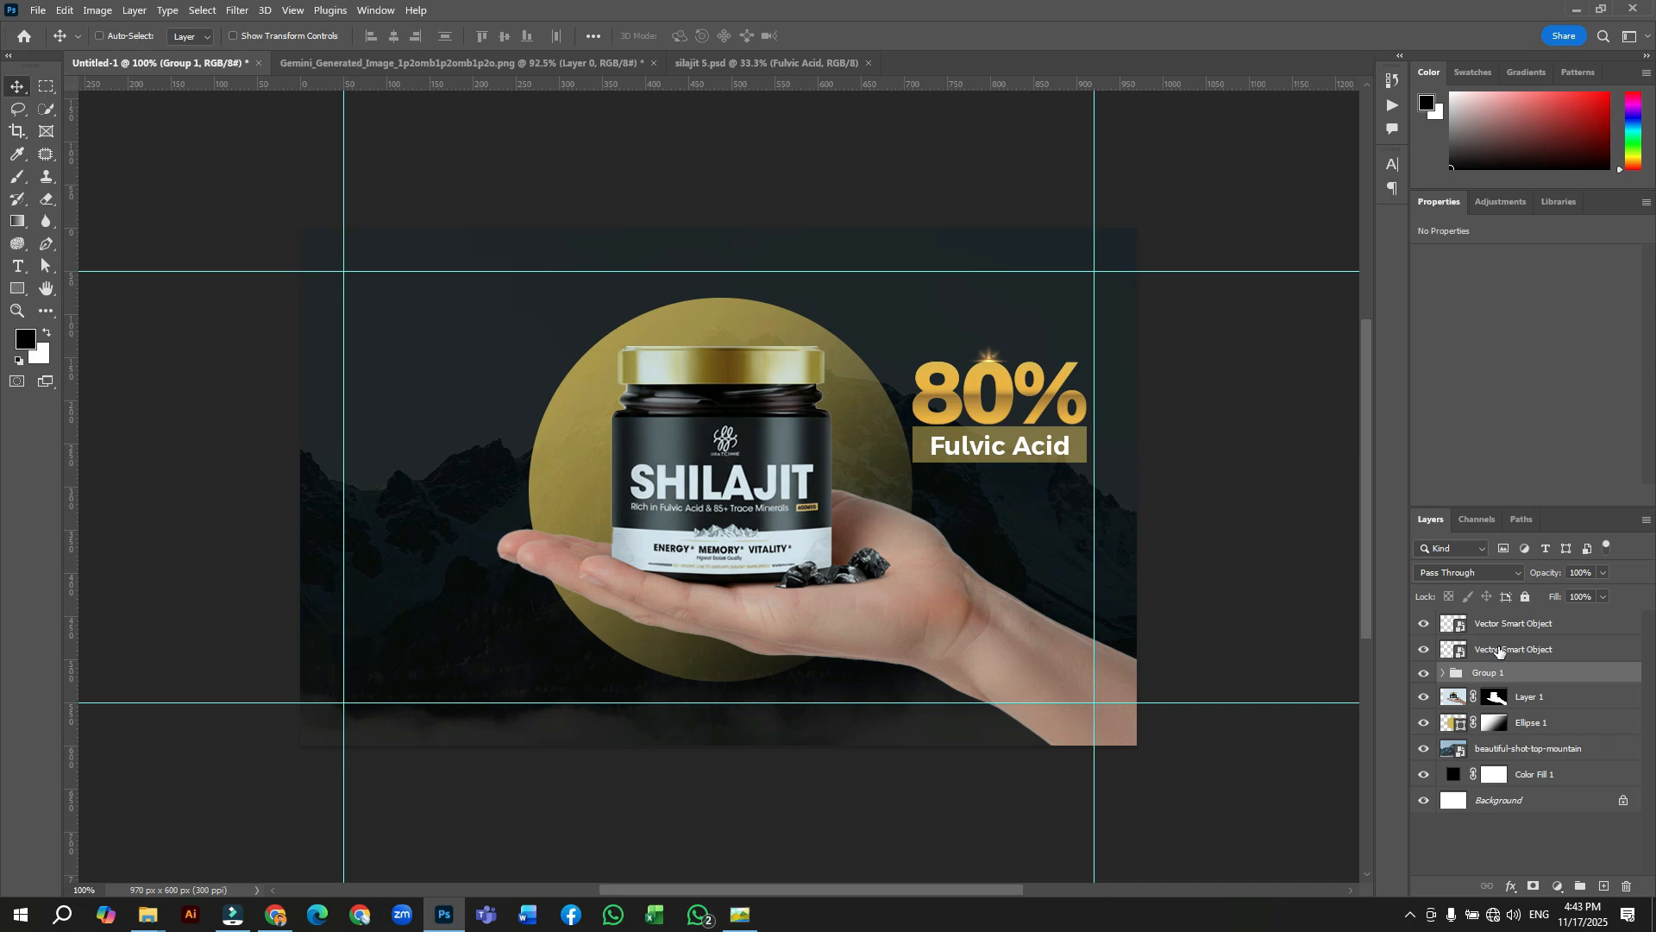
# Group the two vector smart objects of the flared 80% text together with the Fulvic Acid group
pyautogui.keyDown('shift'); pyautogui.click(1499, 650); pyautogui.keyUp('shift')
pyautogui.keyDown('shift'); pyautogui.click(1505, 624); pyautogui.keyUp('shift')
pyautogui.hotkey('ctrl', 'g')
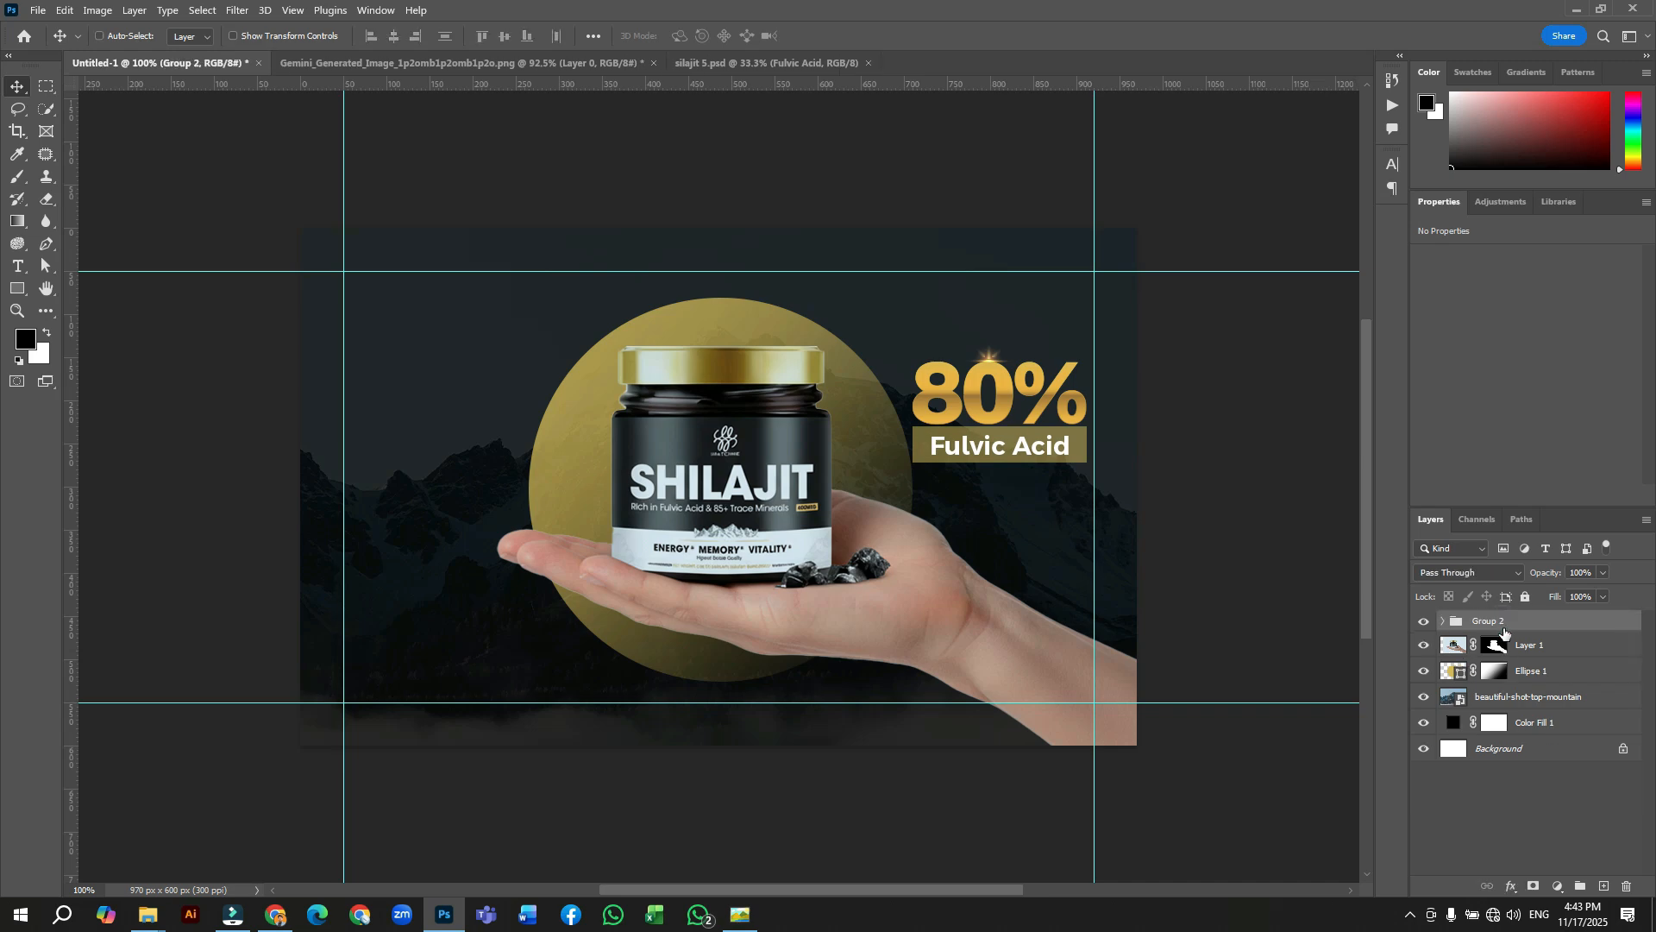
# Nudge the 80% Fulvic Acid group about 7 px right to the margin guide and about 57 px up
pyautogui.press('Right')
pyautogui.press('Right')
pyautogui.press('Right')
pyautogui.press('Right')
pyautogui.press('Right')
pyautogui.press('Right')
pyautogui.press('Right')
pyautogui.press('Up')
pyautogui.press('Up')
pyautogui.press('Up')
pyautogui.press('Up')
pyautogui.press('Up')
pyautogui.press('Up')
pyautogui.press('Up')
pyautogui.press('Up')
pyautogui.press('Up')
pyautogui.press('Up')
pyautogui.press('Up')
pyautogui.press('Up')
pyautogui.press('Up')
pyautogui.press('Up')
pyautogui.press('Up')
pyautogui.press('Up')
pyautogui.press('Up')
pyautogui.press('Up')
pyautogui.press('Up')
pyautogui.press('Up')
pyautogui.press('Up')
pyautogui.press('Up')
pyautogui.press('Up')
pyautogui.press('Up')
pyautogui.press('Up')
pyautogui.press('Up')
pyautogui.press('Up')
pyautogui.press('Up')
pyautogui.press('Up')
pyautogui.press('Up')
pyautogui.press('Up')
pyautogui.press('Up')
pyautogui.press('Up')
pyautogui.press('Up')
pyautogui.press('Up')
pyautogui.press('Up')
pyautogui.press('Up')
pyautogui.press('Up')
pyautogui.press('Up')
pyautogui.press('Up')
pyautogui.press('Up')
pyautogui.press('Up')
pyautogui.press('Up')
pyautogui.press('Up')
pyautogui.press('Up')
pyautogui.press('Up')
pyautogui.press('Up')
pyautogui.press('Up')
pyautogui.press('Up')
pyautogui.press('Up')
pyautogui.press('Up')
pyautogui.press('Up')
pyautogui.press('Up')
pyautogui.press('Up')
pyautogui.press('Up')
pyautogui.press('Up')
pyautogui.press('Up')
pyautogui.press('Up')
pyautogui.press('Up')
pyautogui.press('Up')
pyautogui.press('Down')
pyautogui.press('Down')
pyautogui.press('Down')
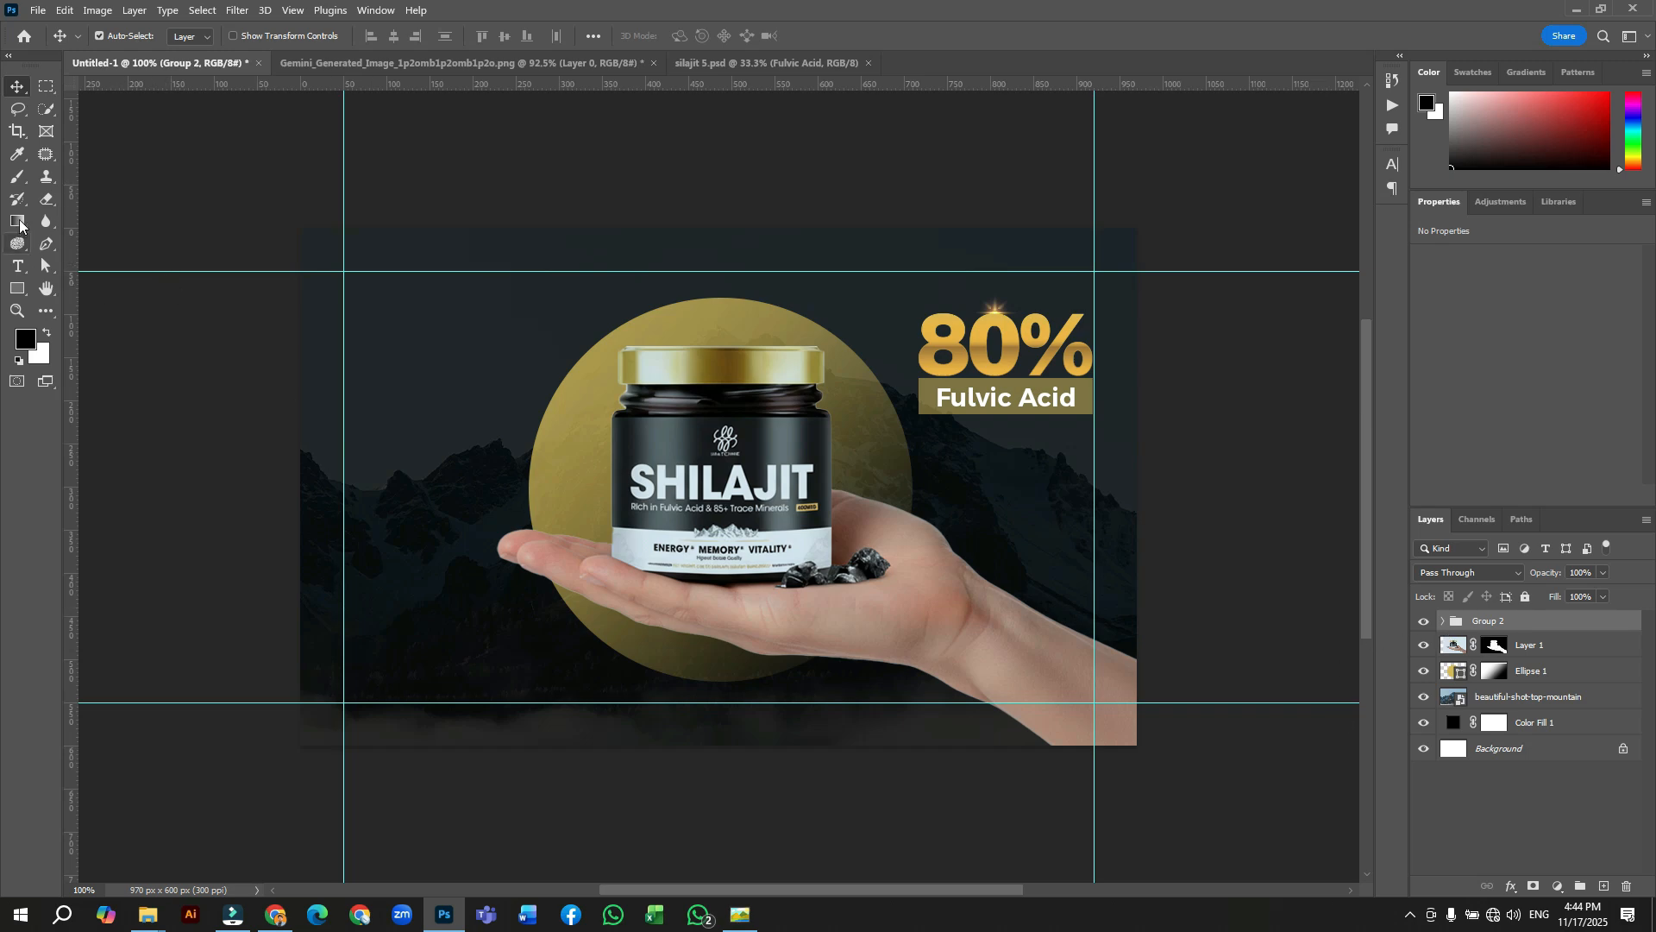
# Add the white Argentum Sans SemiBold text "Detox" near the left margin guide, below the mountain peaks
pyautogui.click(17, 265)
pyautogui.click(350, 600)
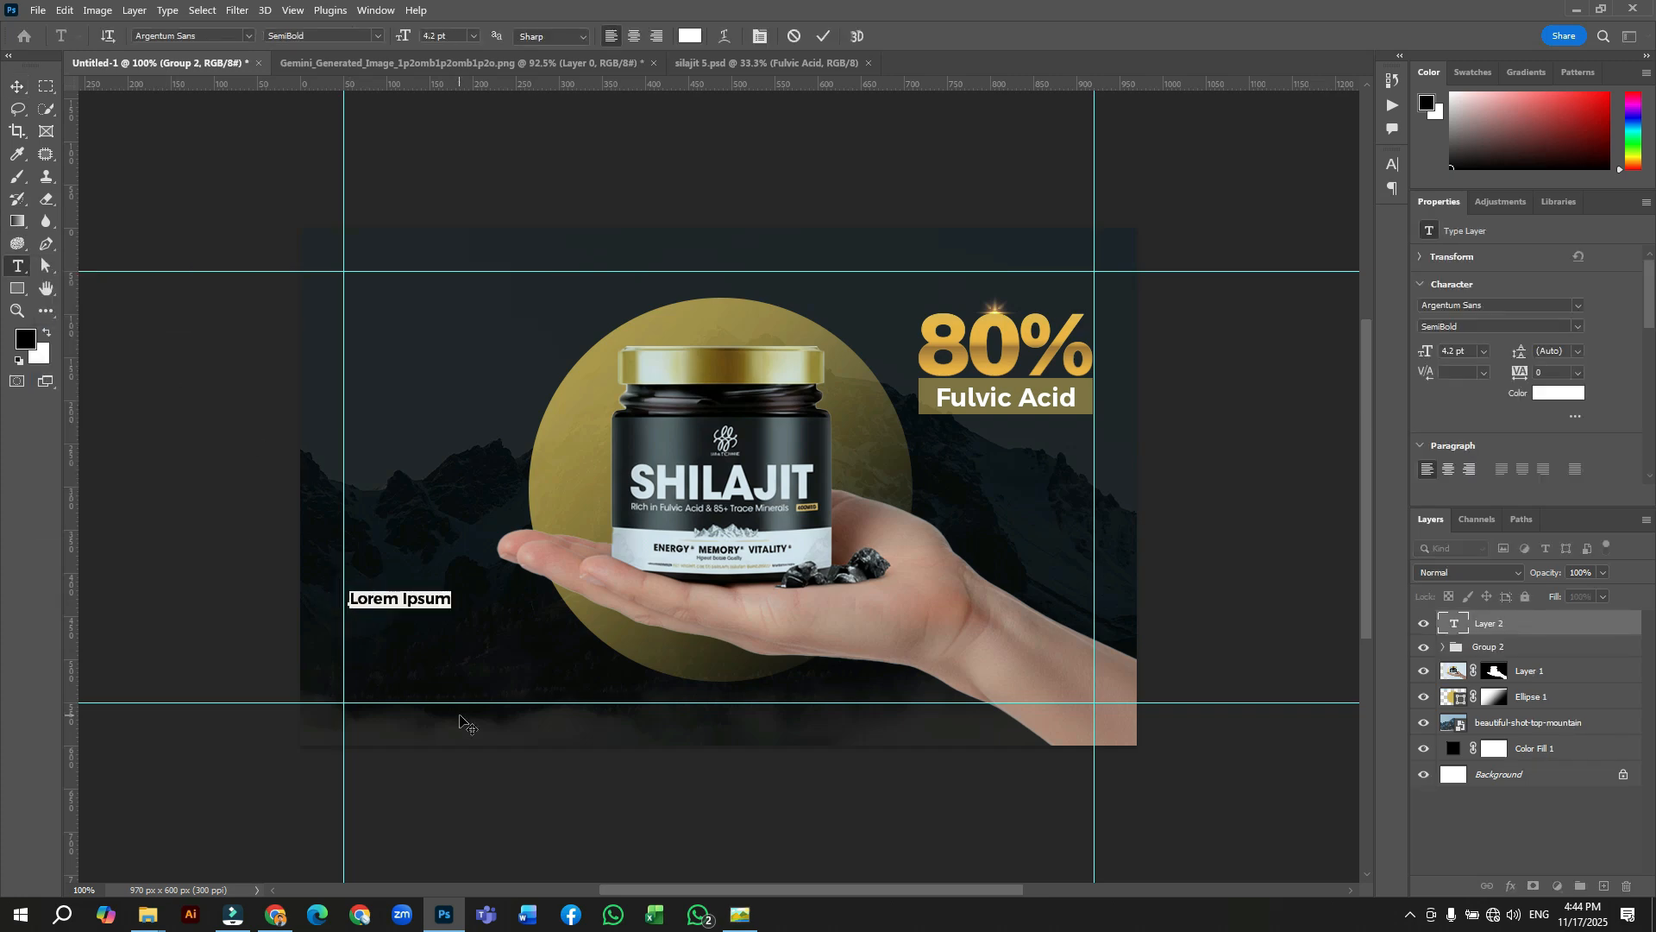
pyautogui.write('Detox')
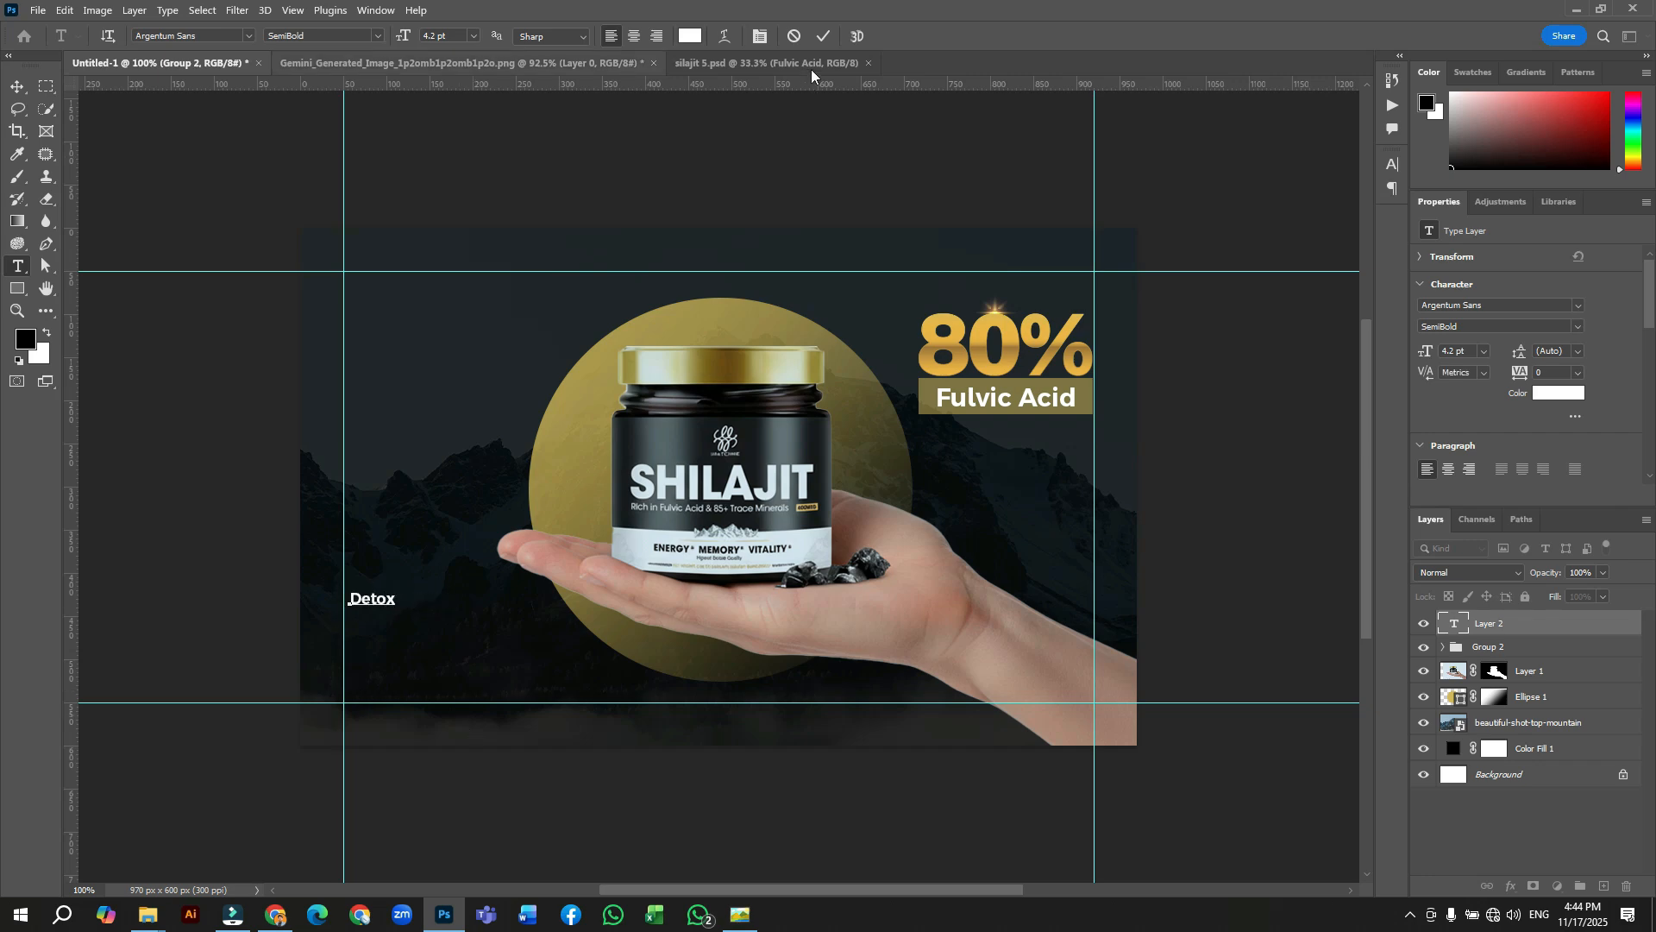
pyautogui.click(824, 36)
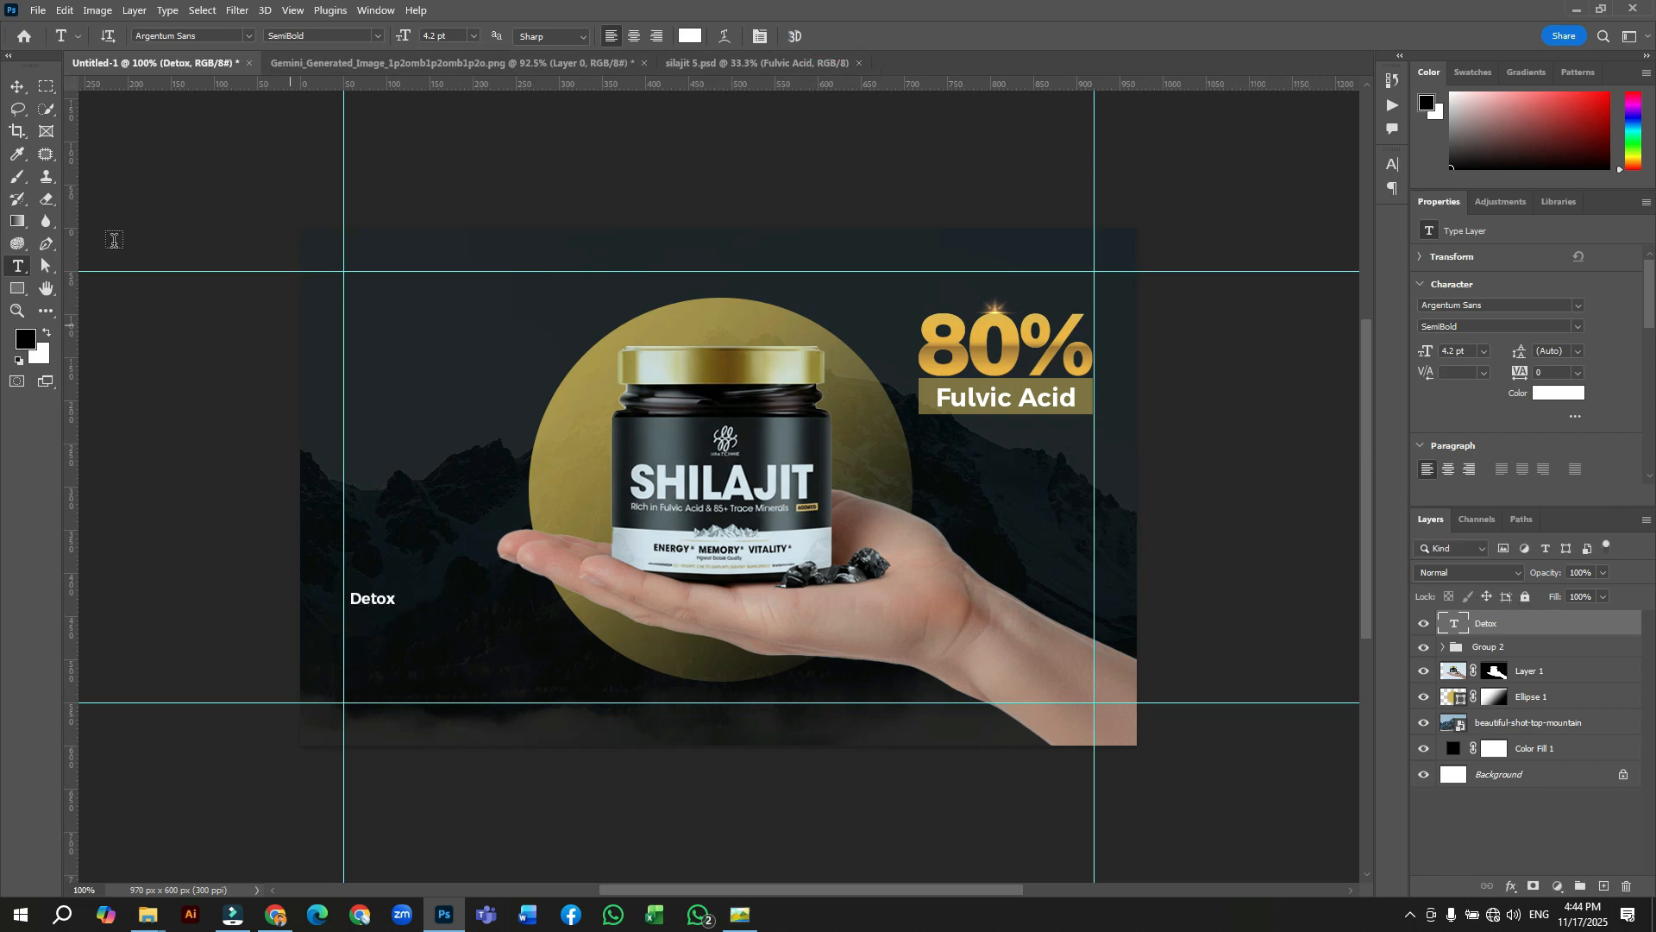
# Scale the Detox text to about 267% and move it up against the left margin guide
pyautogui.click(17, 86)
pyautogui.hotkey('ctrl', 't')
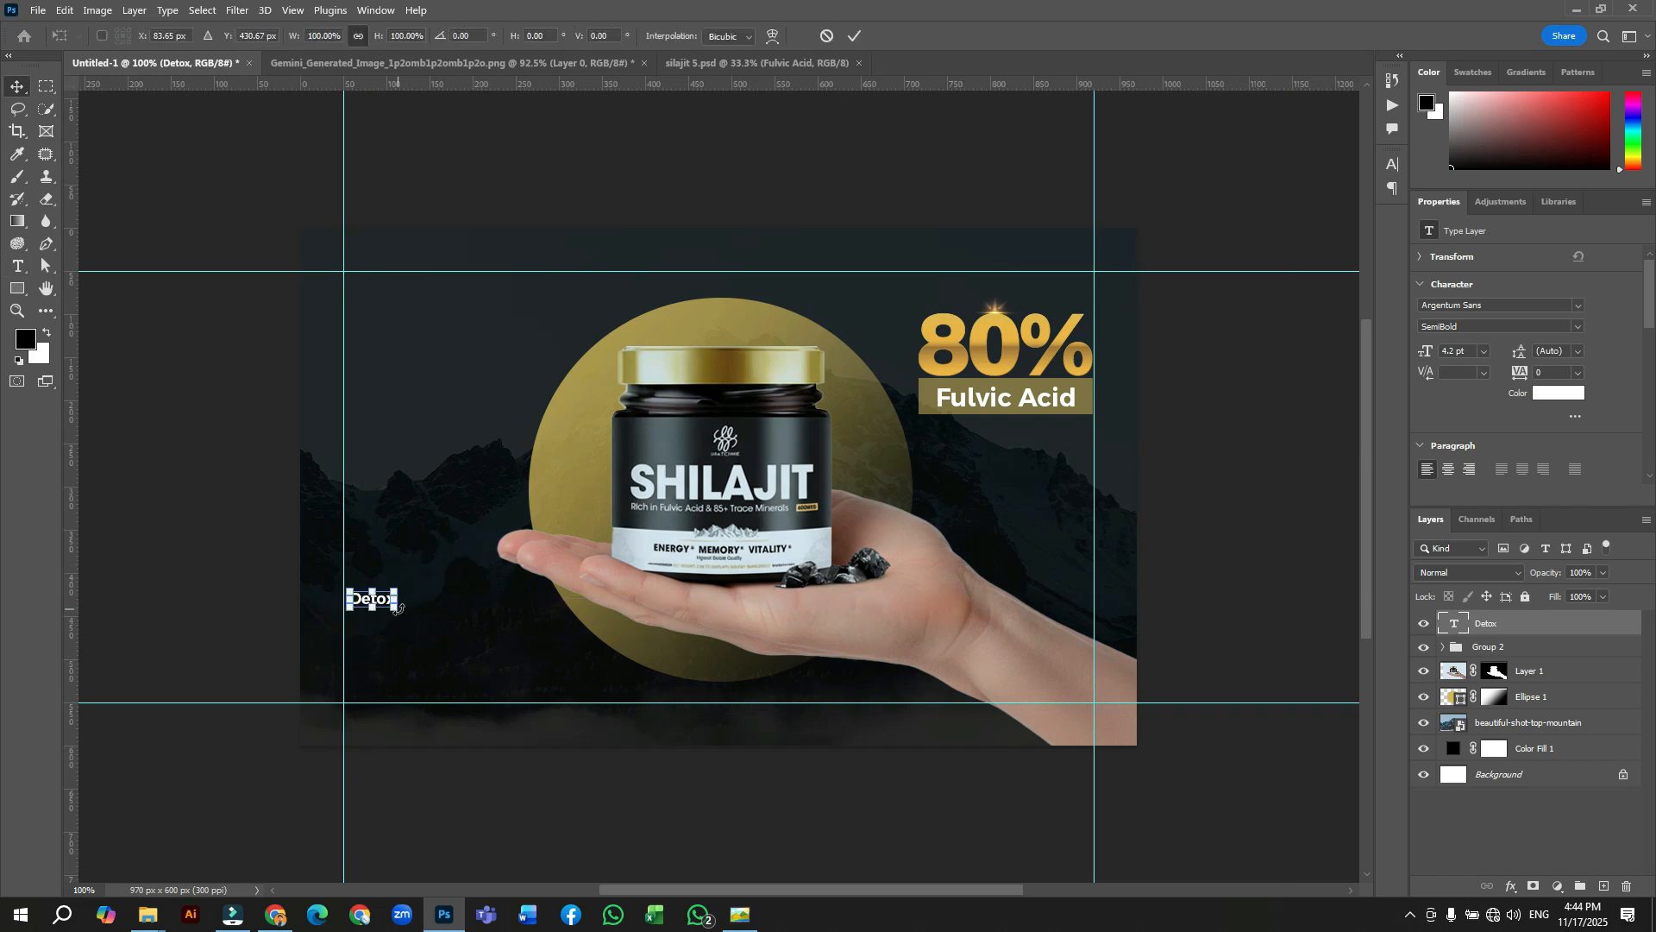
pyautogui.moveTo(392, 606); pyautogui.dragTo(470, 663)
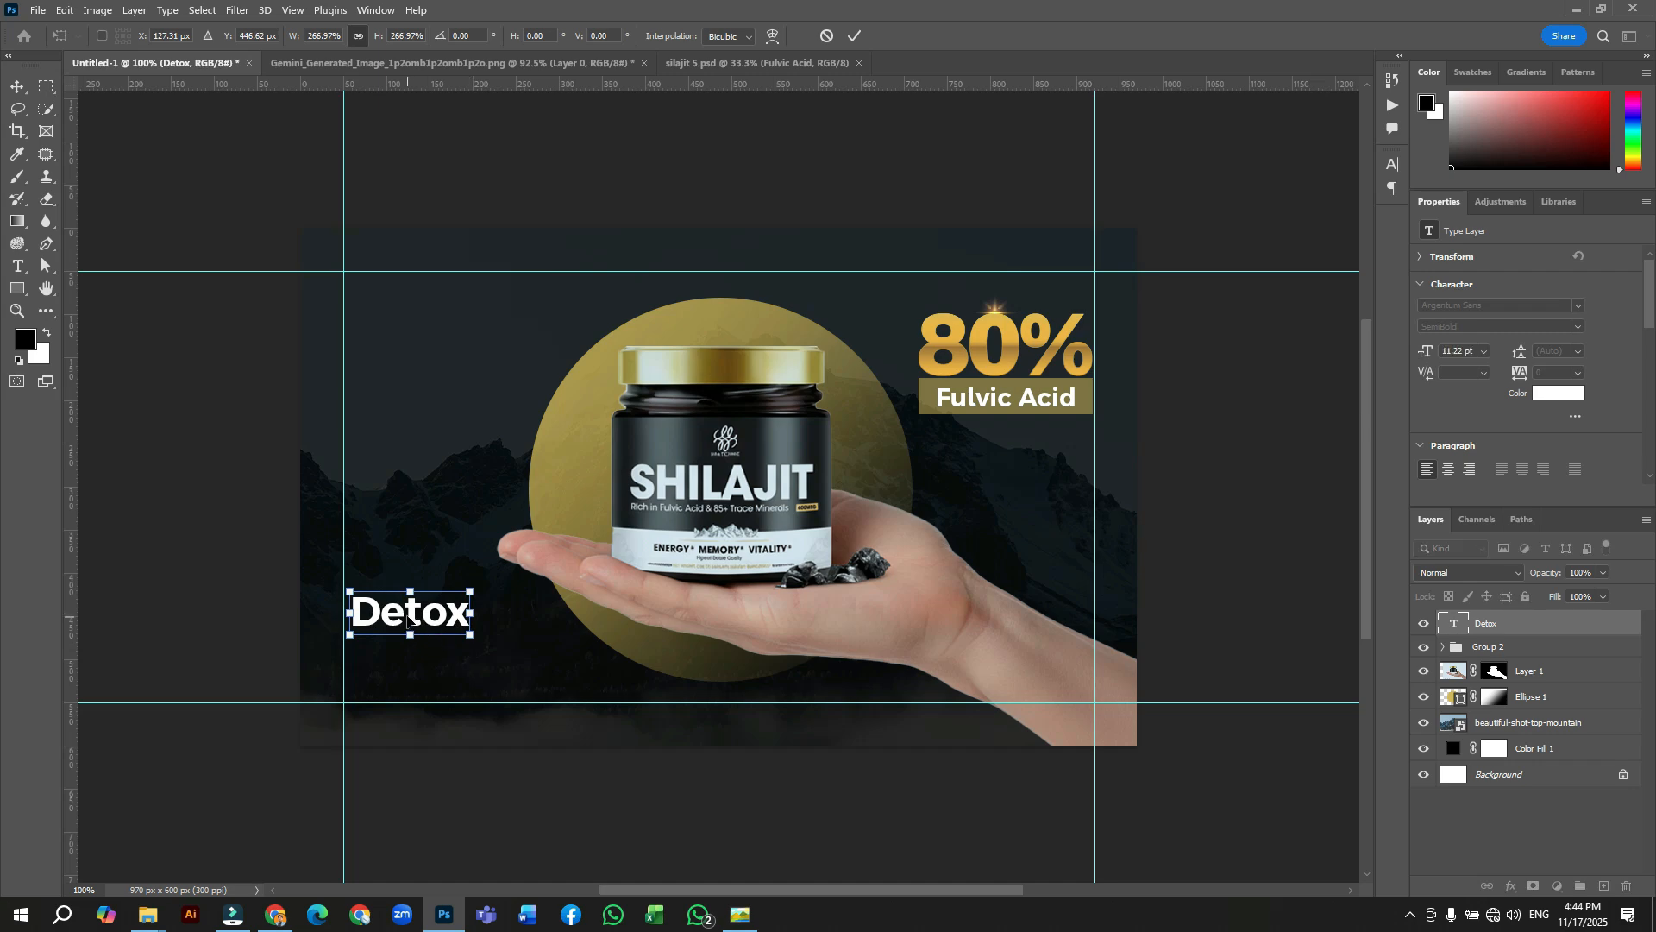
pyautogui.moveTo(412, 622); pyautogui.dragTo(408, 590)
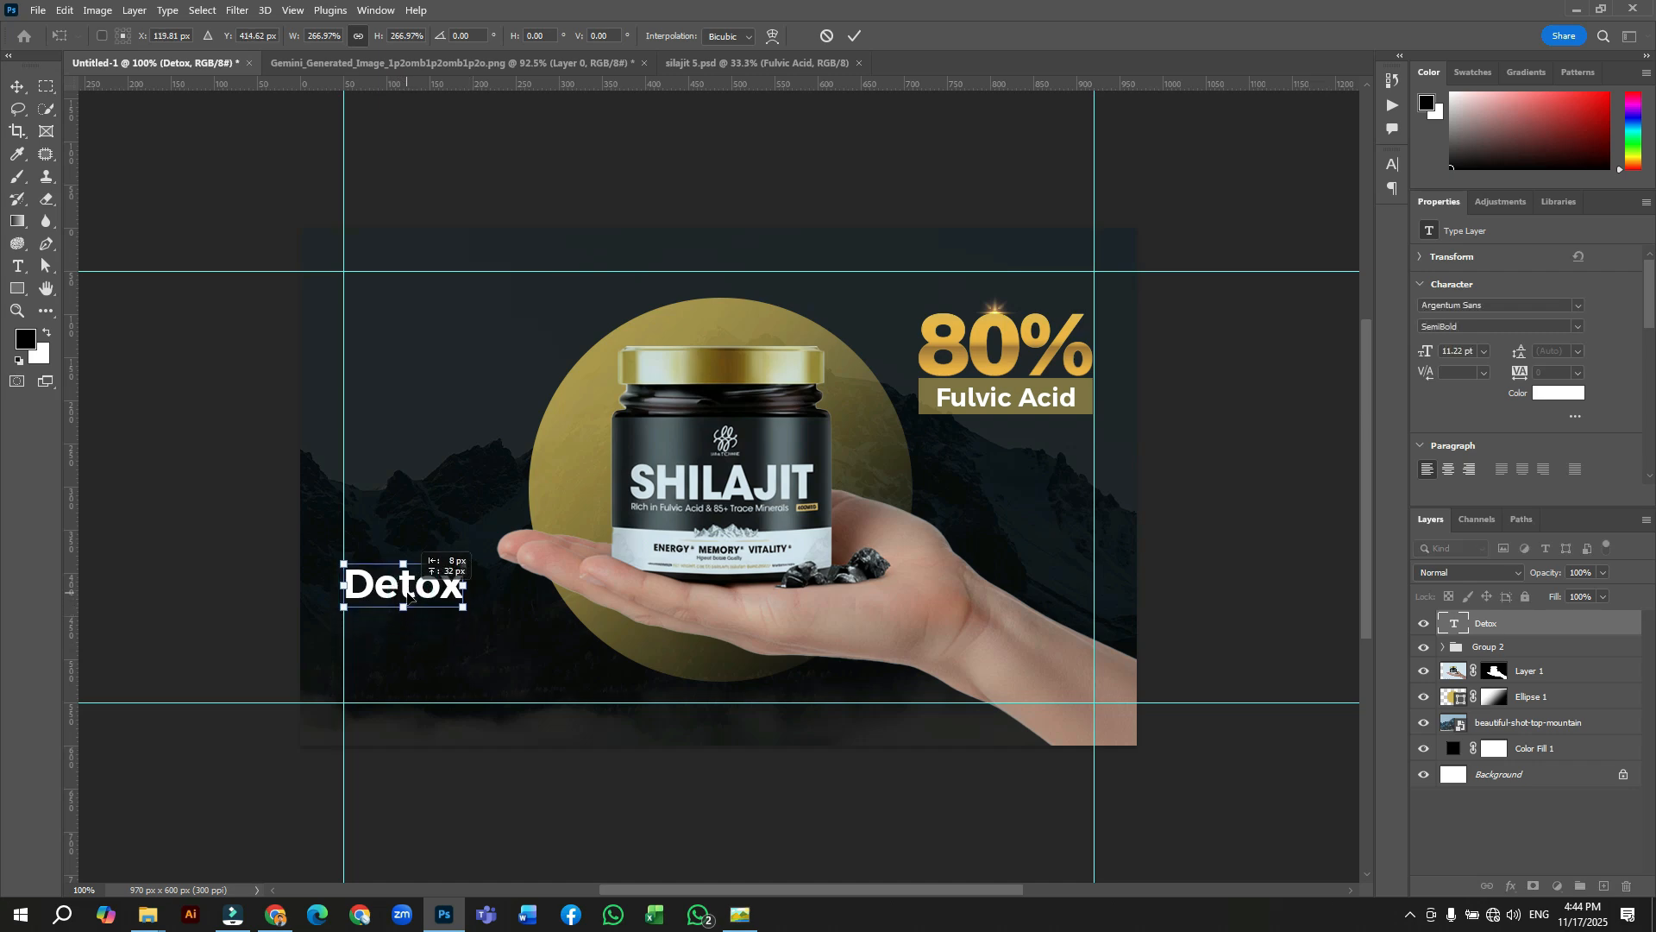
pyautogui.click(856, 37)
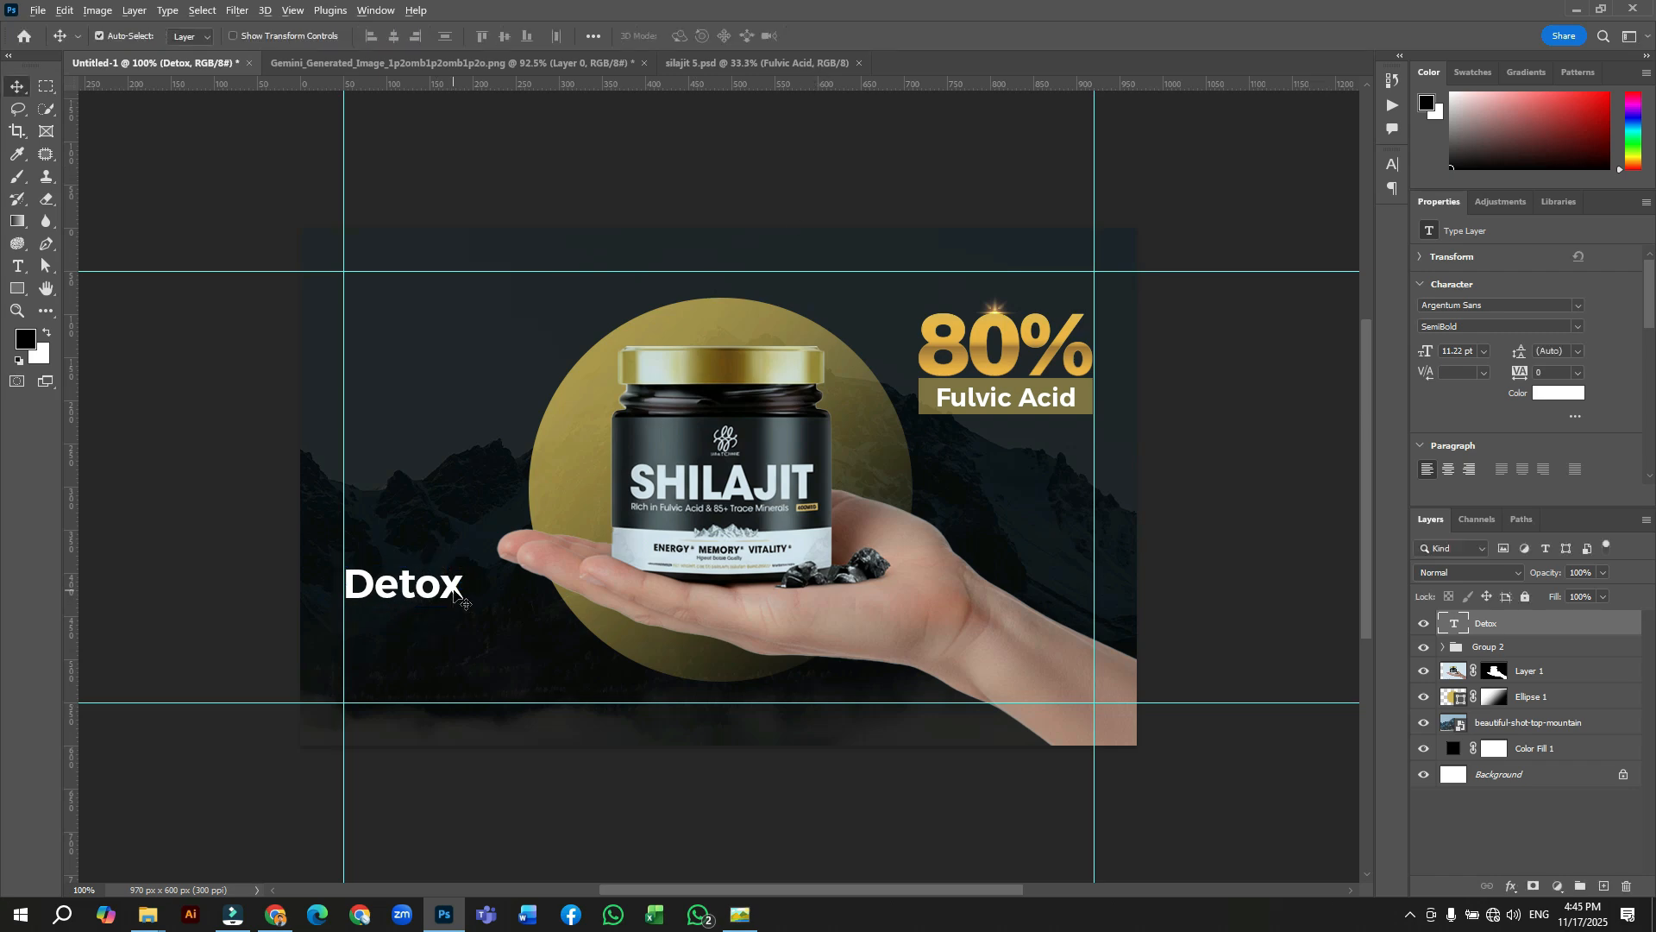
# Duplicate the Detox text directly below itself and change the copy's wording to "Immuntiy"
pyautogui.moveTo(455, 593); pyautogui.dragTo(456, 627)
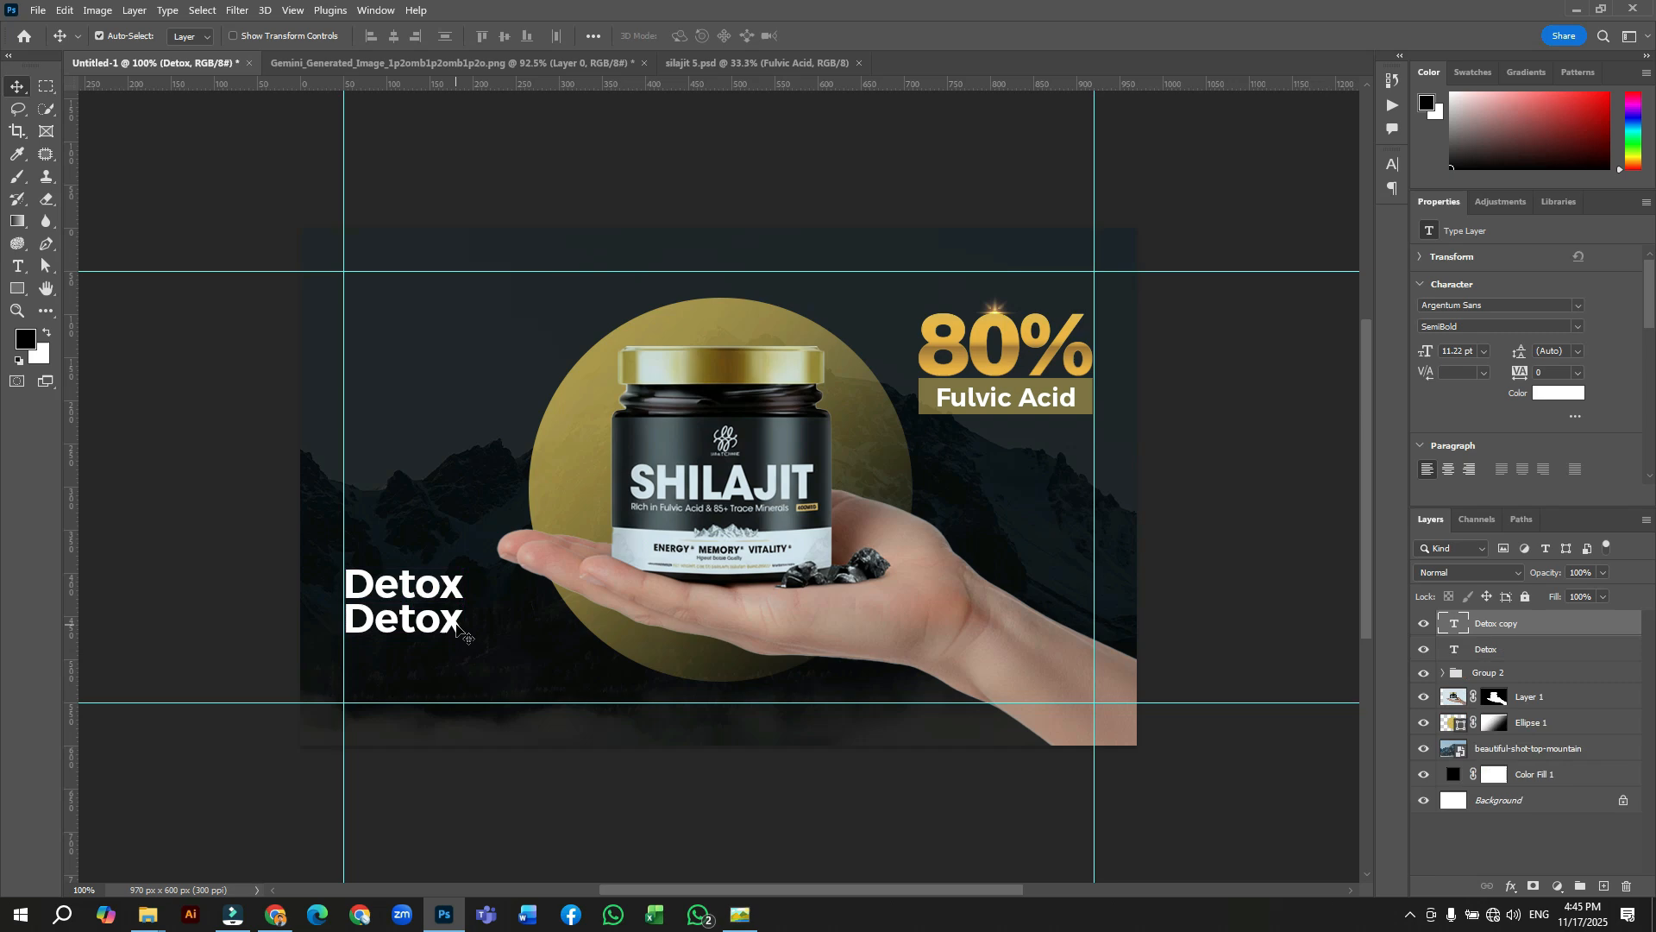
pyautogui.doubleClick(454, 622)
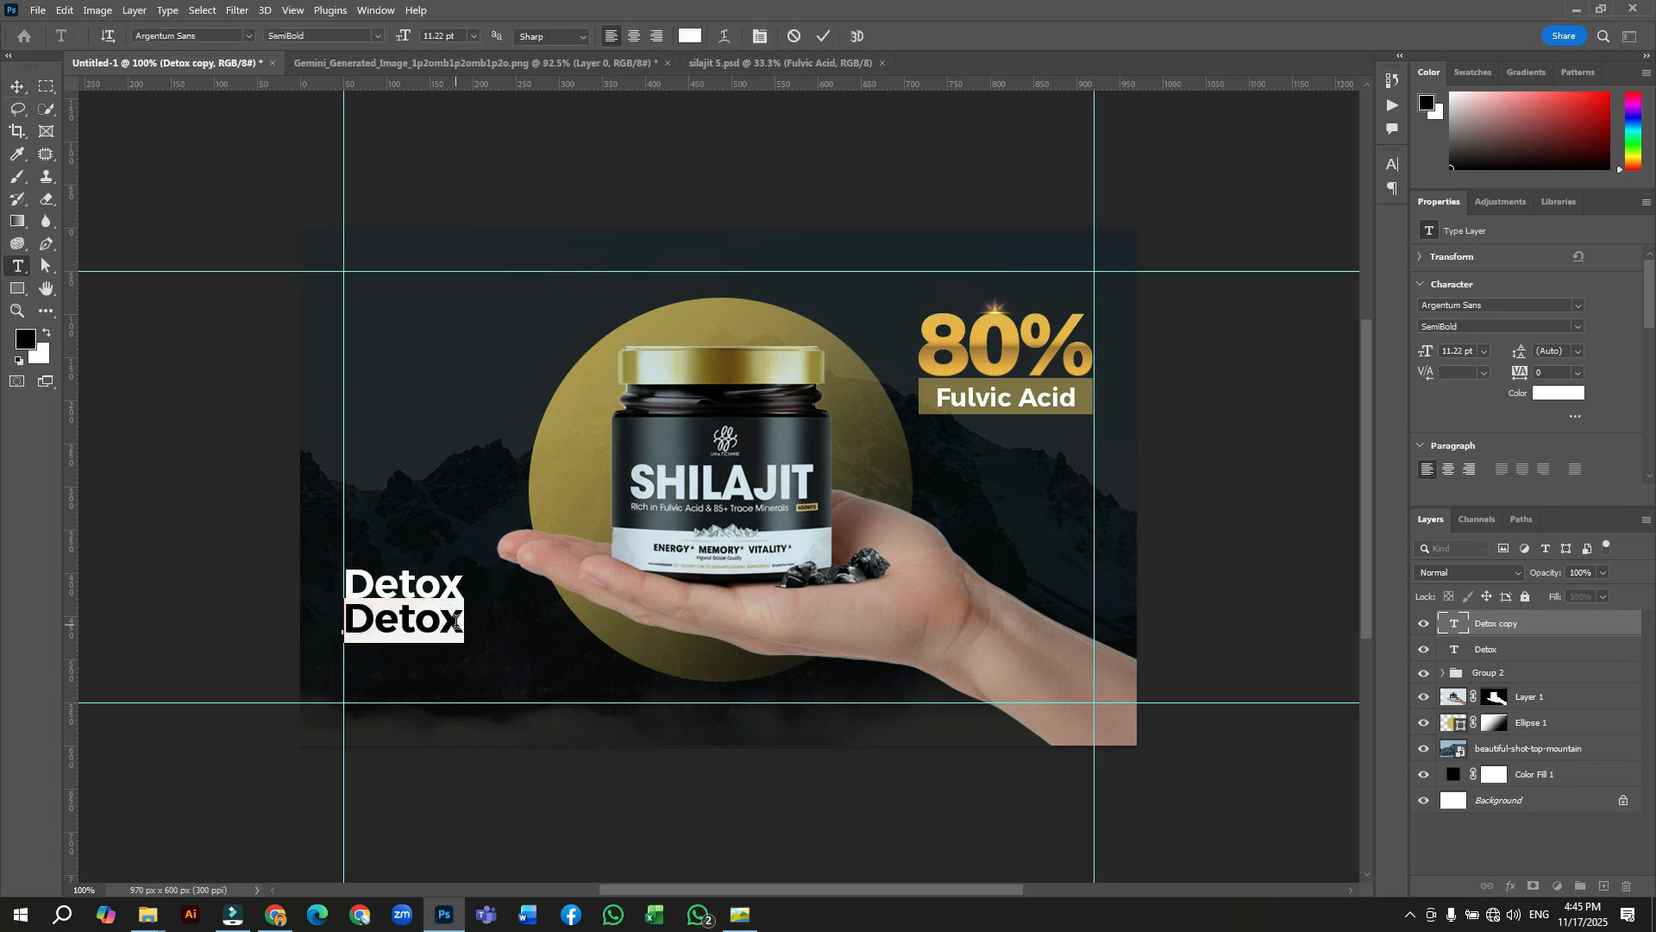
pyautogui.write('Immuntiy')
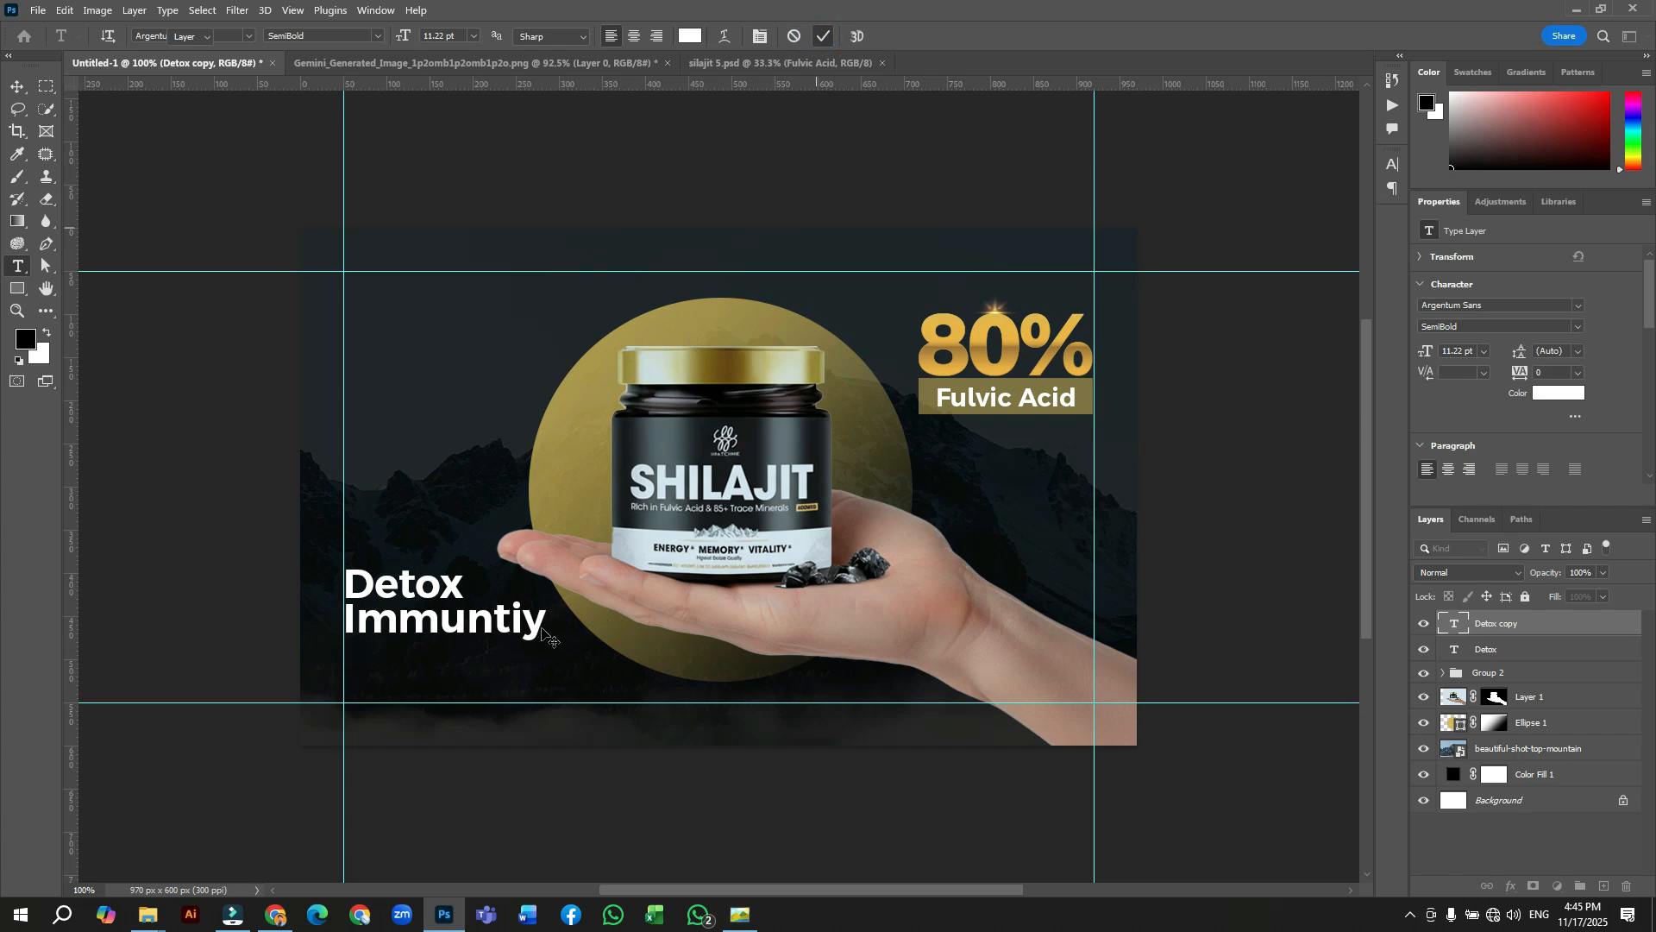
pyautogui.hotkey('ctrl', 'Return')
pyautogui.press('v')
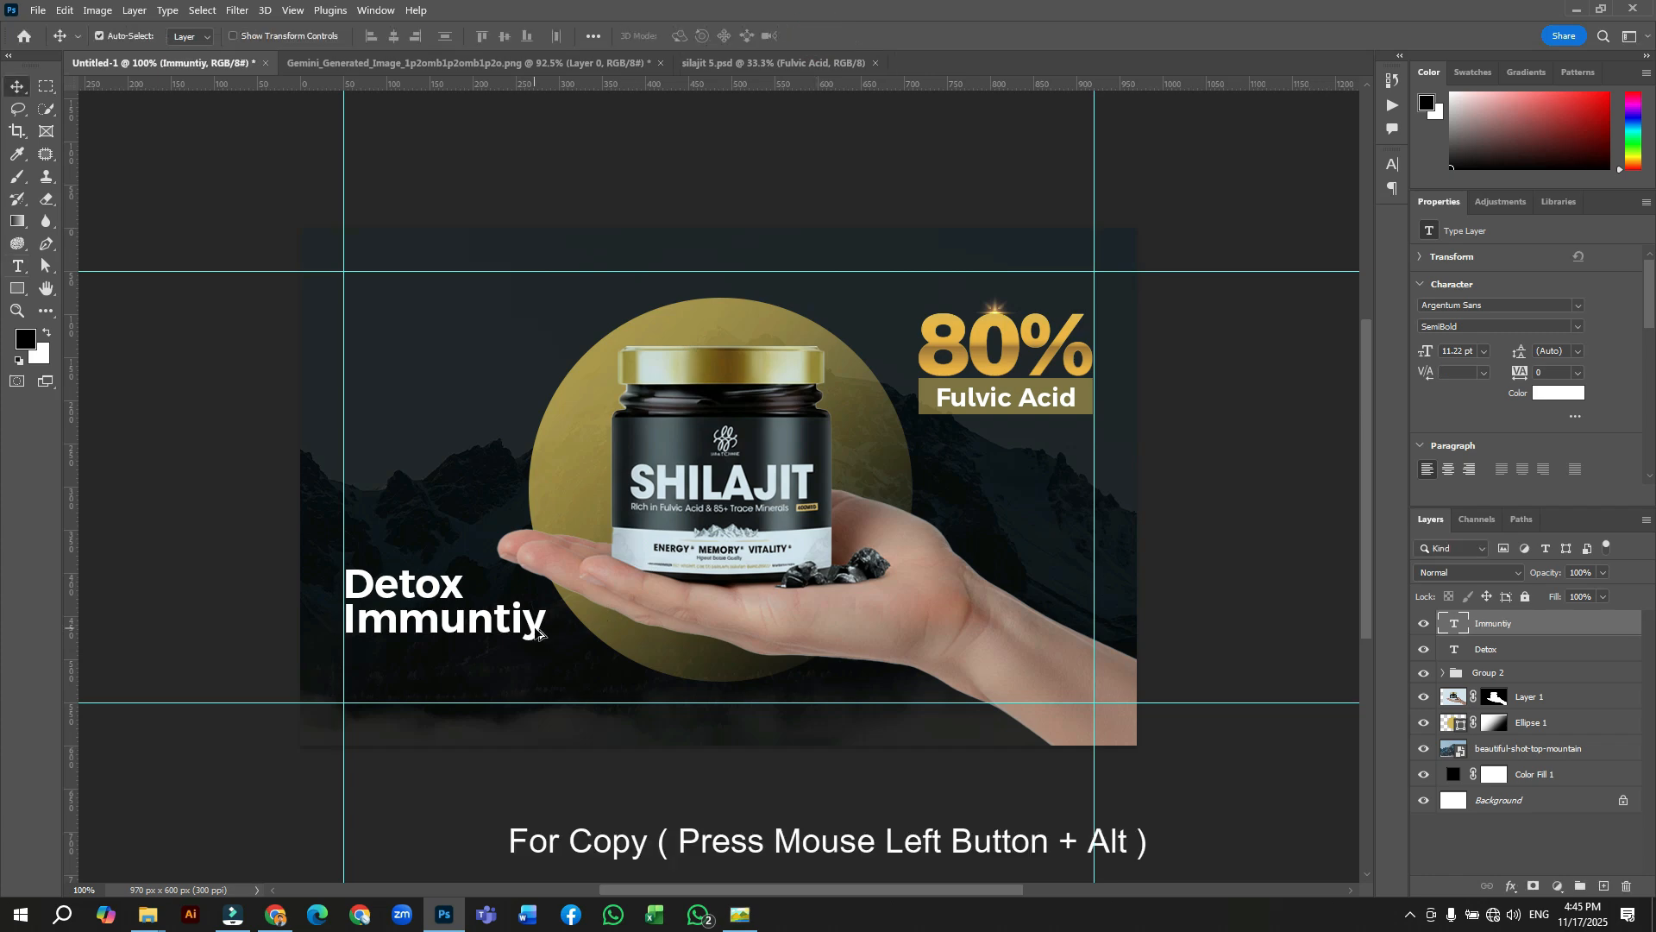
# Duplicate the Immuntiy text directly below itself and change the copy's wording to "Energise"
pyautogui.moveTo(538, 634); pyautogui.dragTo(568, 683)
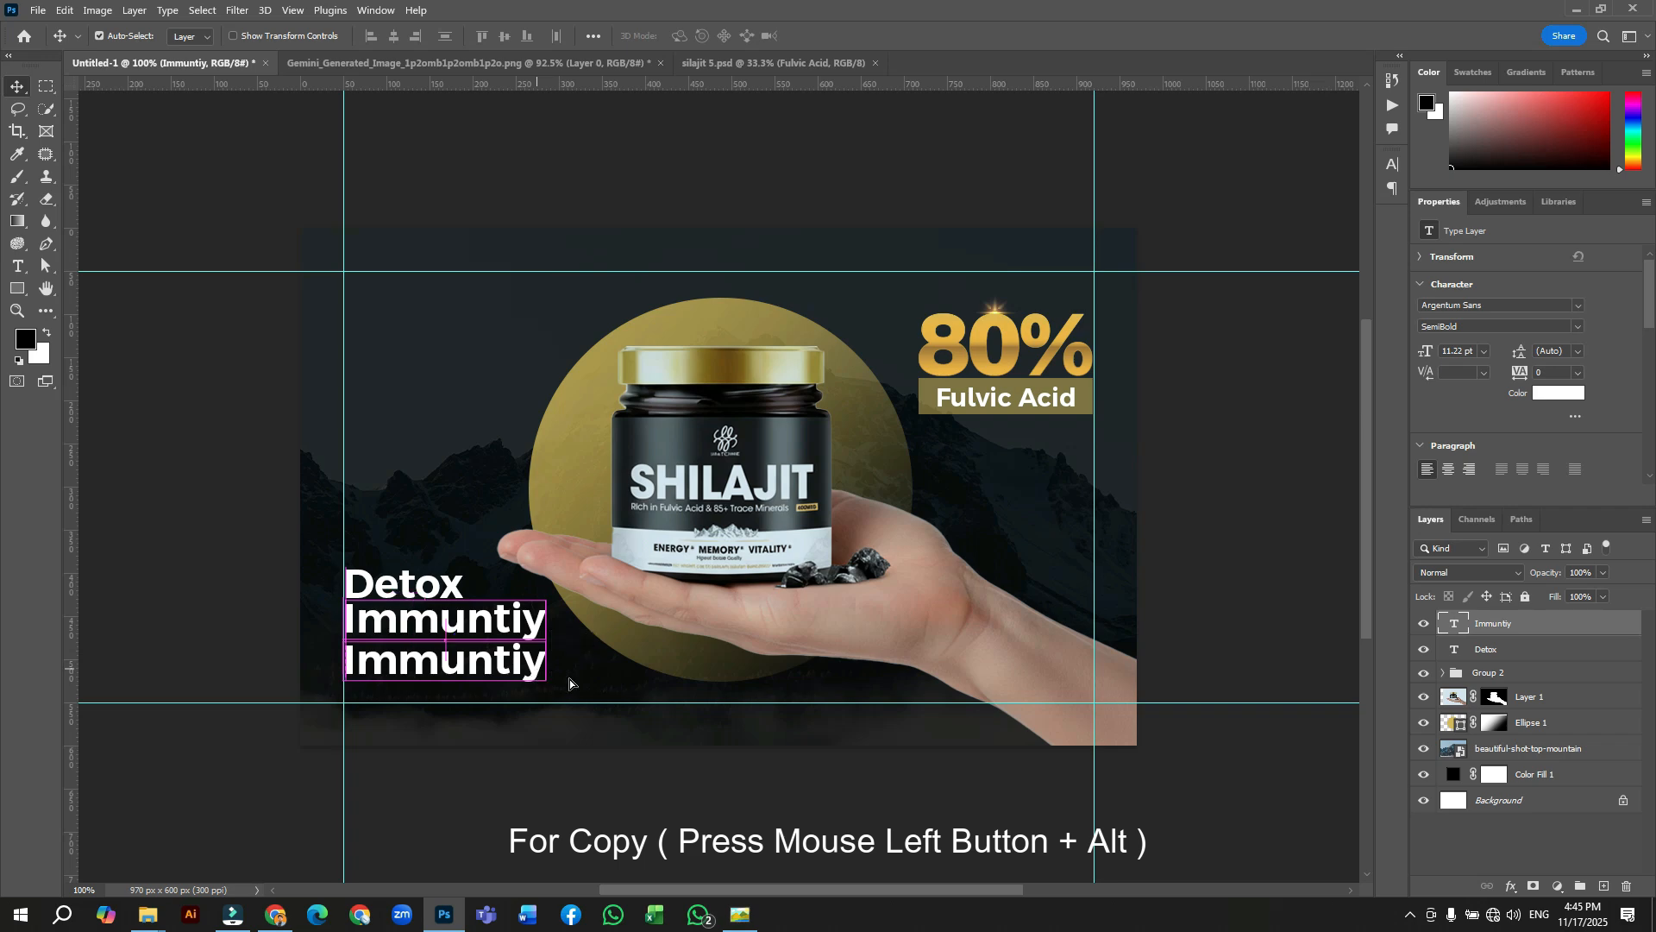
pyautogui.doubleClick(533, 659)
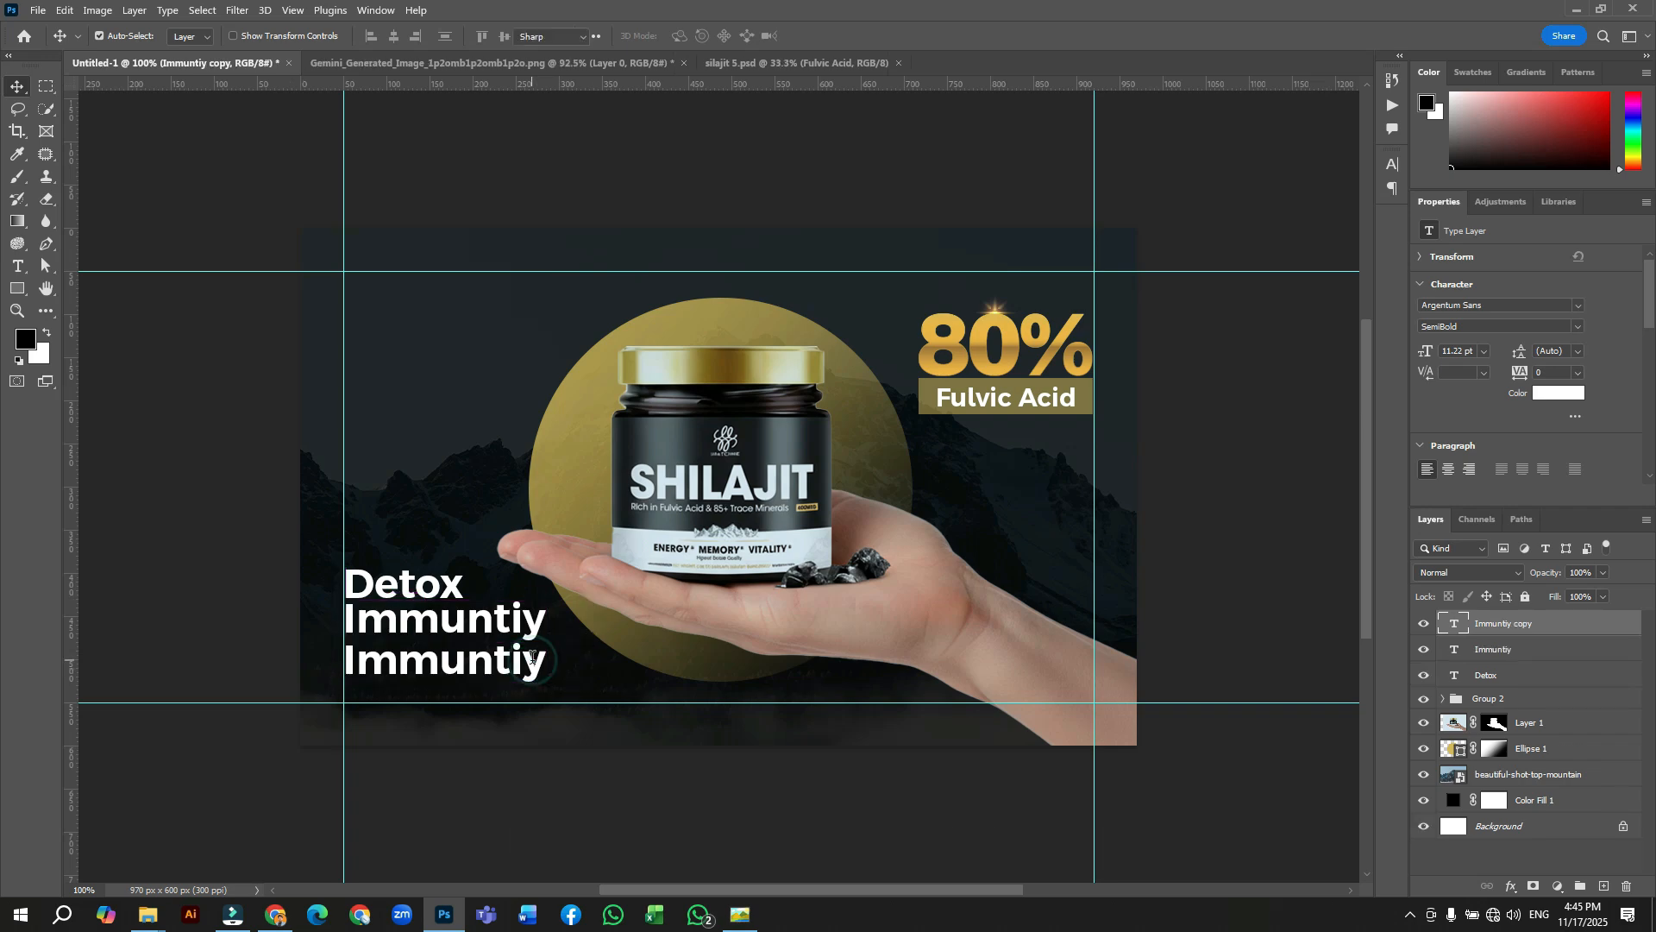
pyautogui.write('Energise')
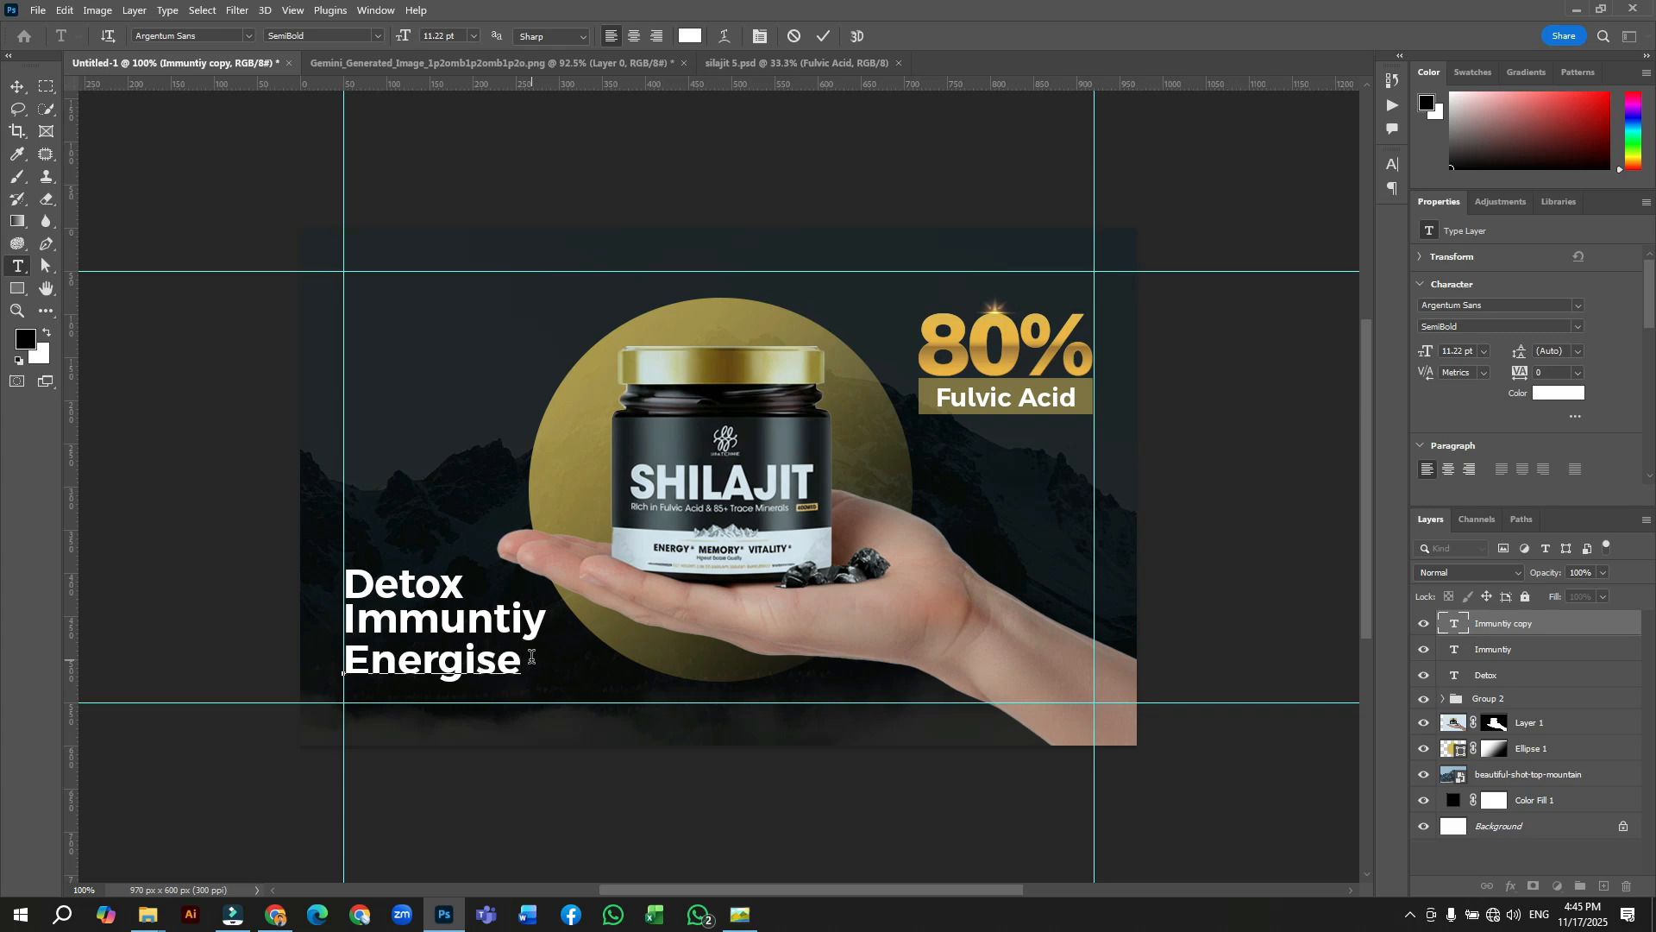
pyautogui.click(824, 36)
pyautogui.press('v')
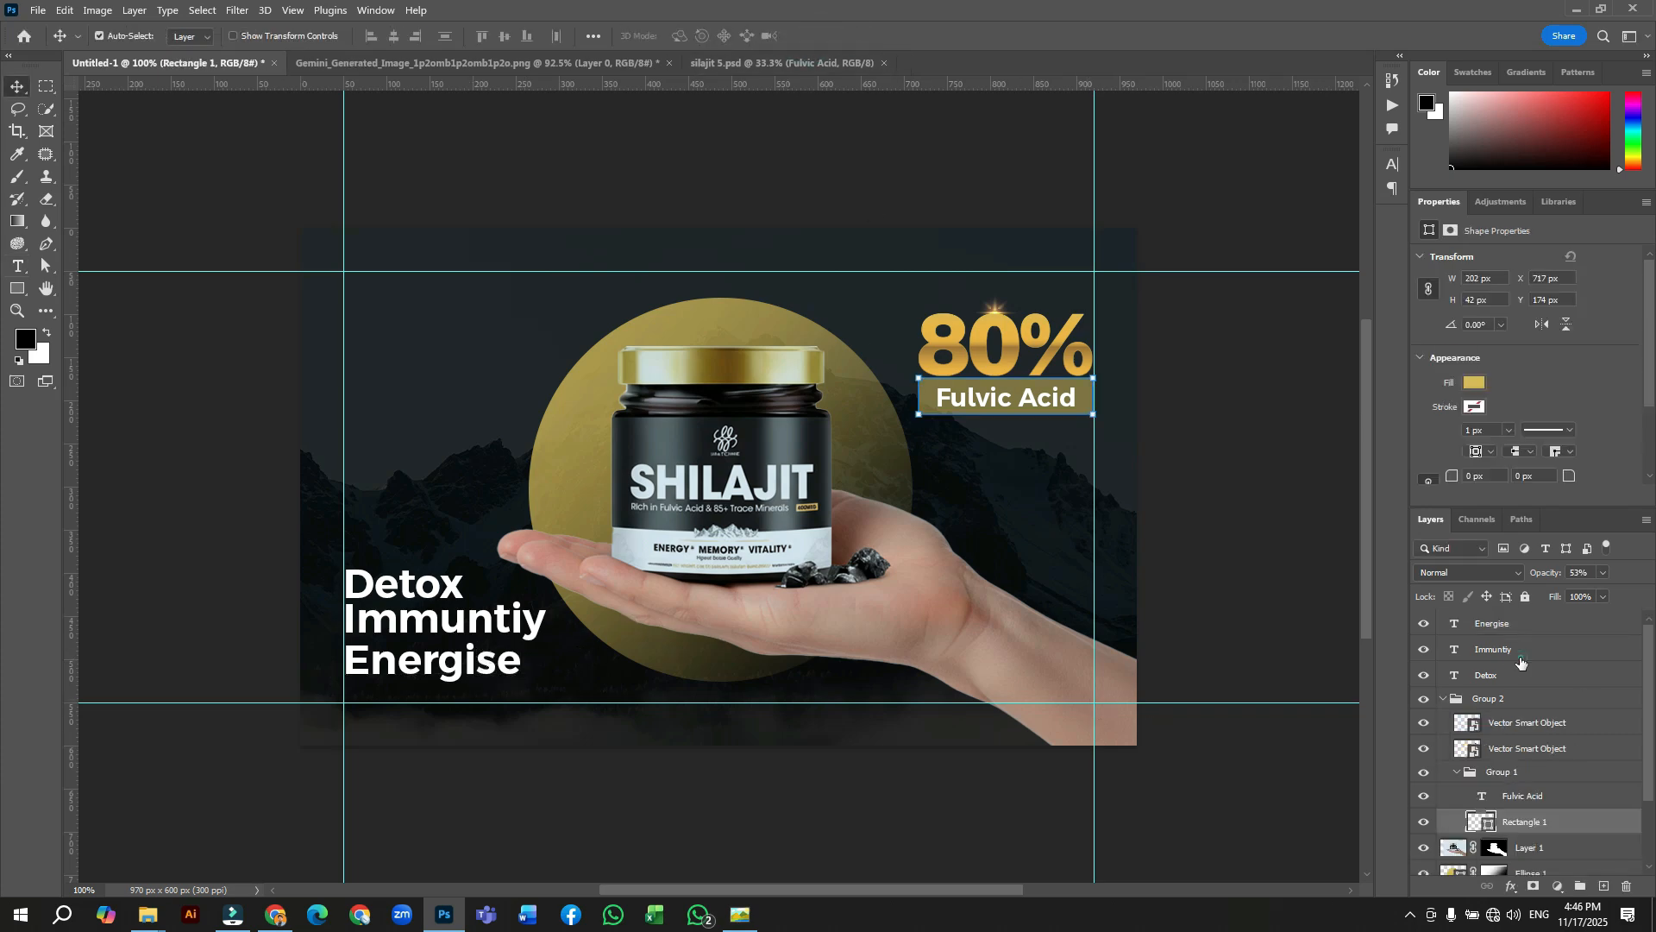
# Set the Immuntiy text color to gold d5b84f
pyautogui.click(1521, 657)
pyautogui.click(1555, 394)
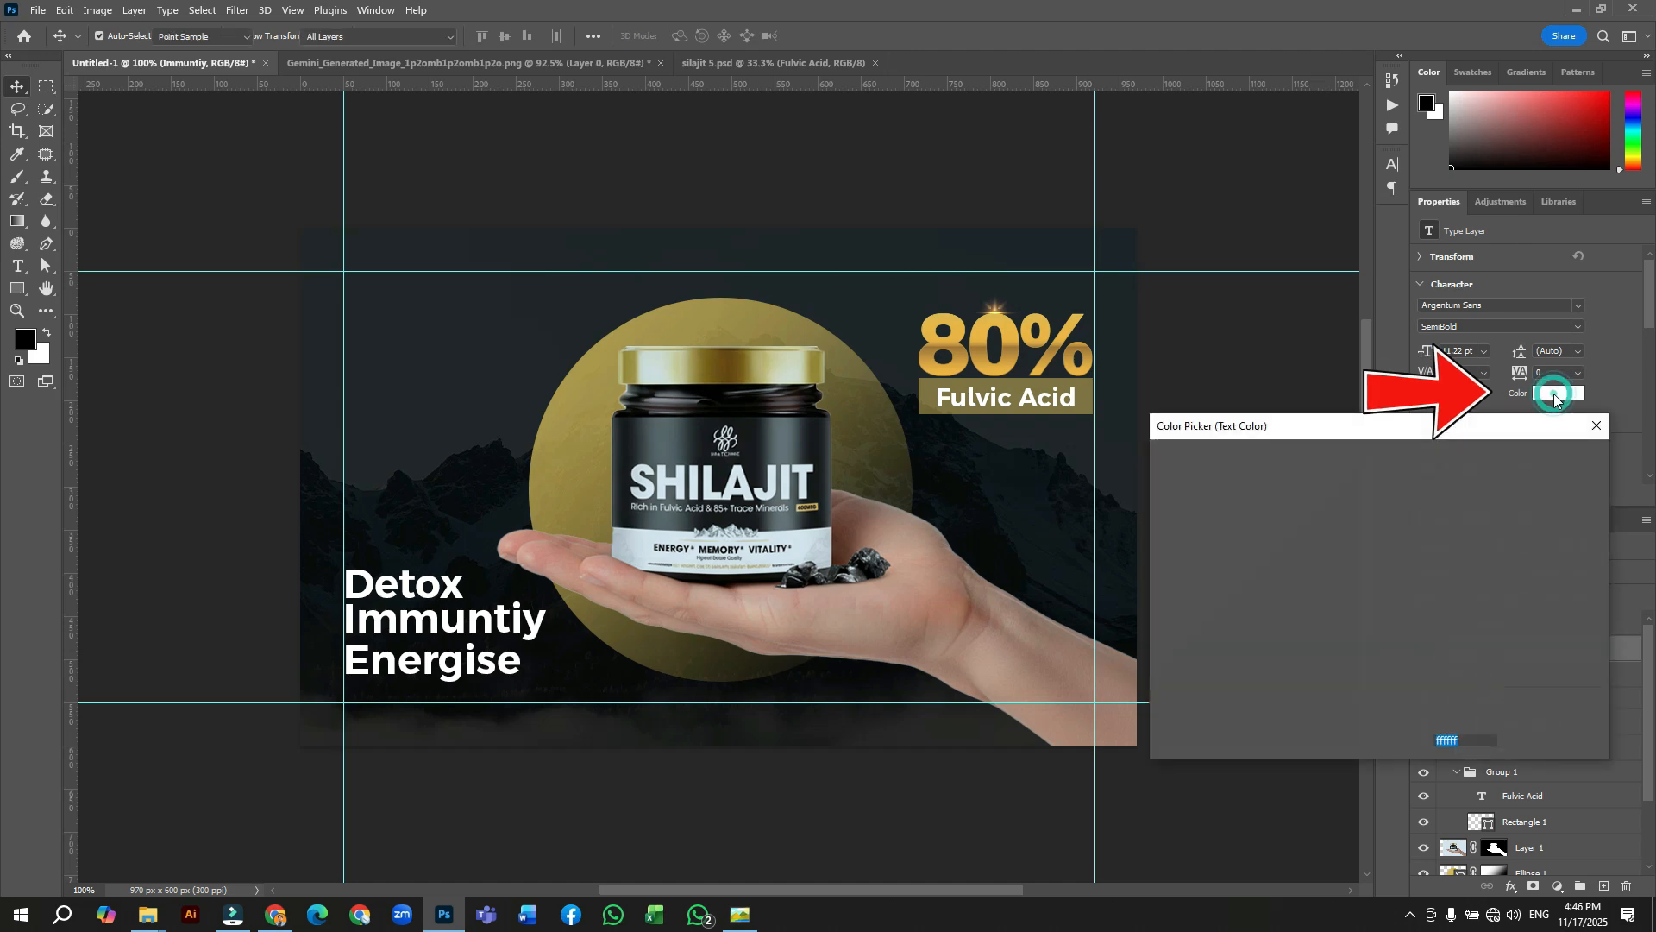
pyautogui.write('d5b84f')
pyautogui.click(1551, 446)
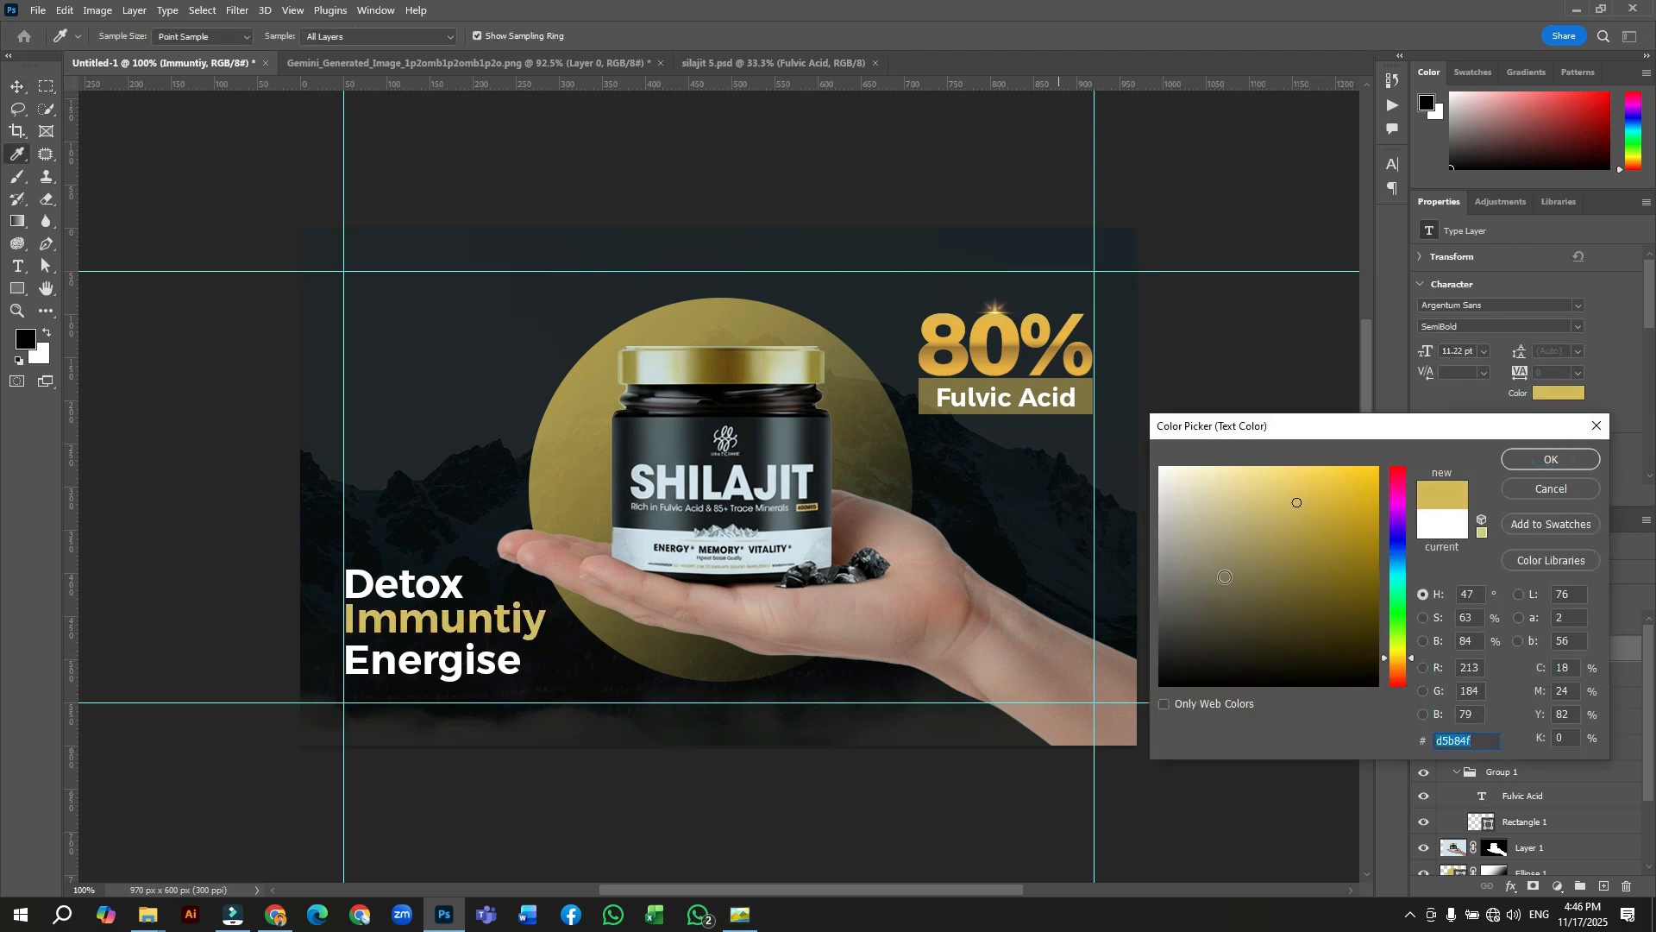
pyautogui.click(1552, 458)
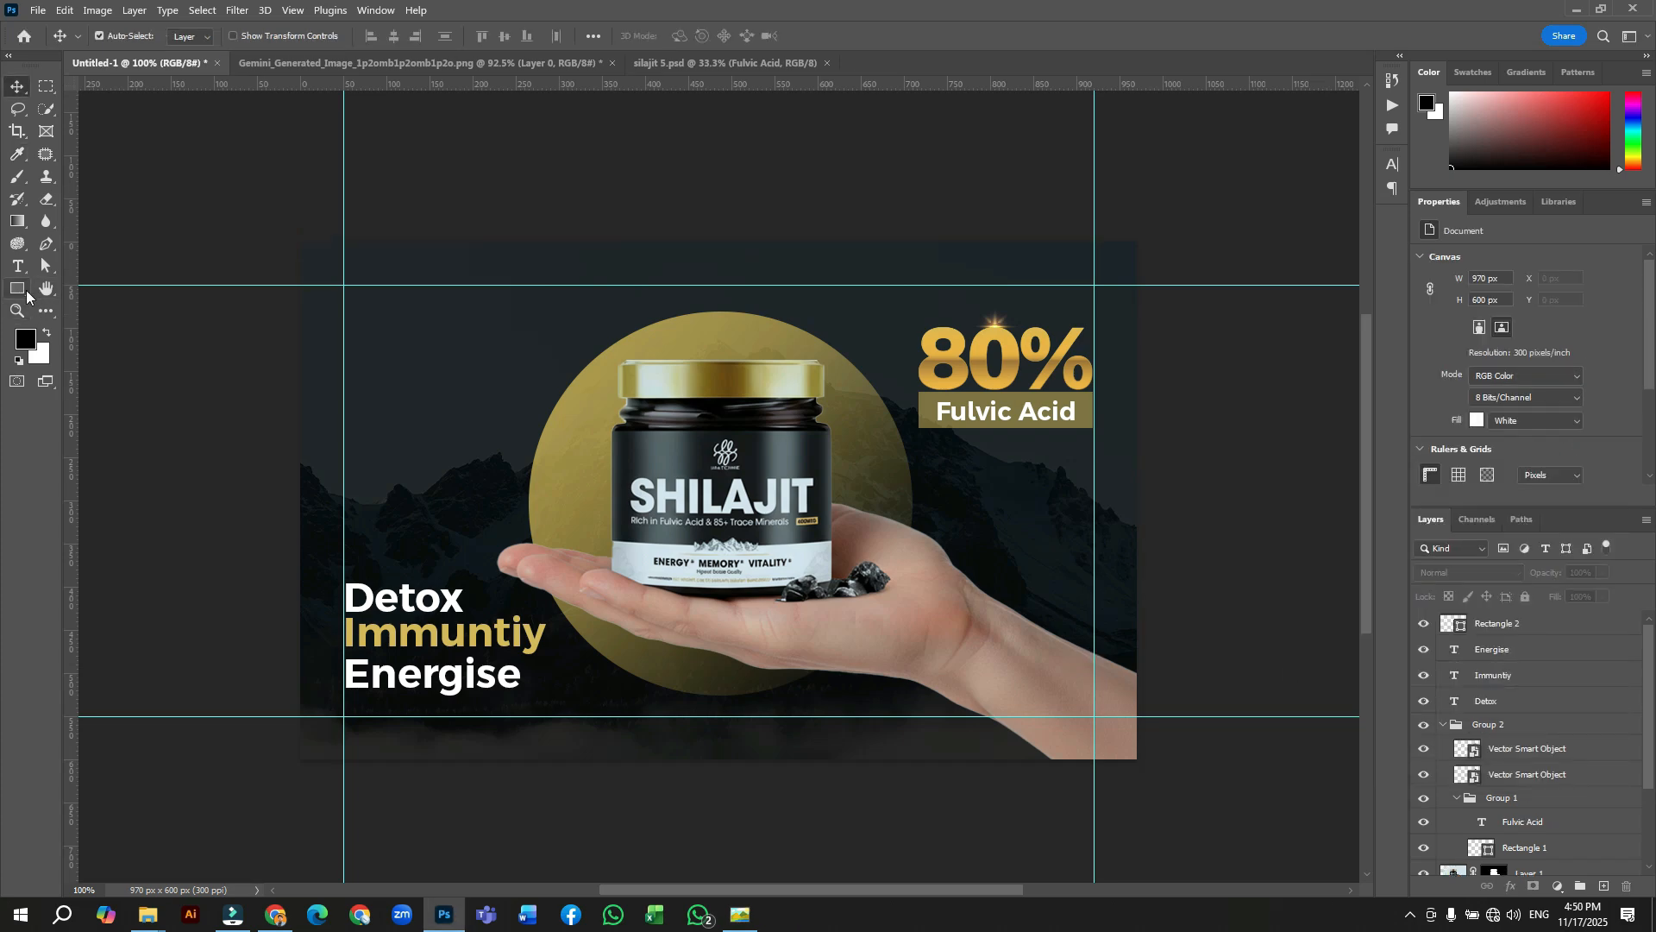
# Draw a rectangle about 318 x 55 px across the Immuntiy line, starting beyond the canvas's left edge, and remove its stroke
pyautogui.click(17, 288)
pyautogui.moveTo(288, 620)
pyautogui.mouseDown()
pyautogui.moveTo(500, 655)
pyautogui.moveTo(570, 643)
pyautogui.moveTo(562, 665)
pyautogui.mouseUp()
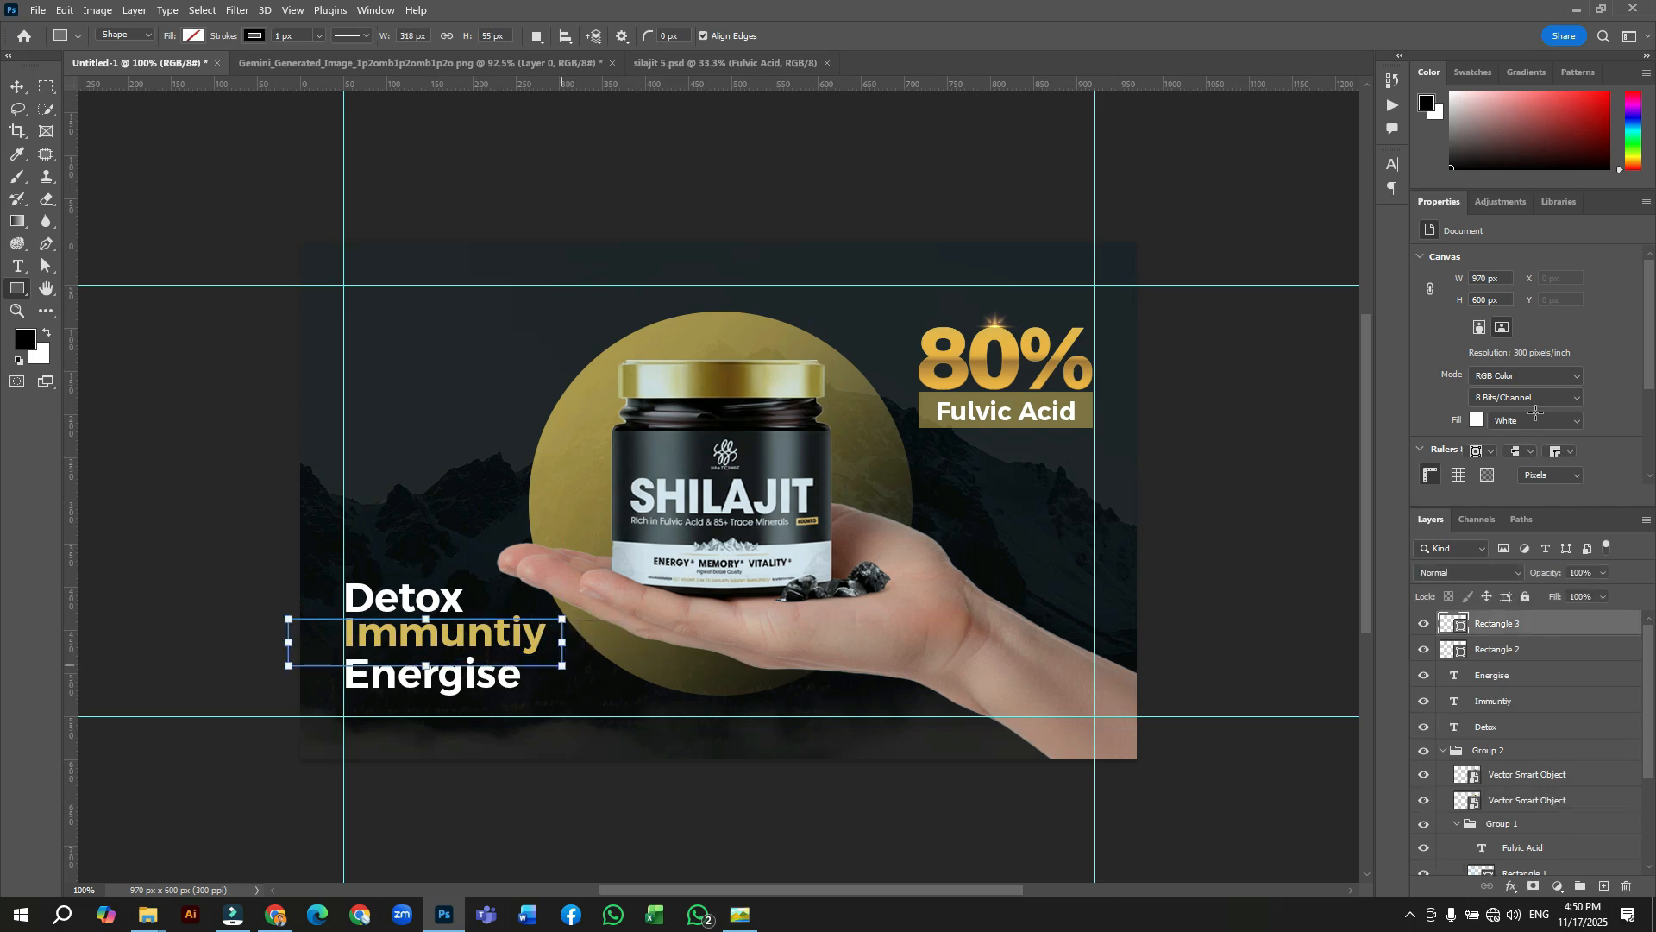
pyautogui.click(1474, 407)
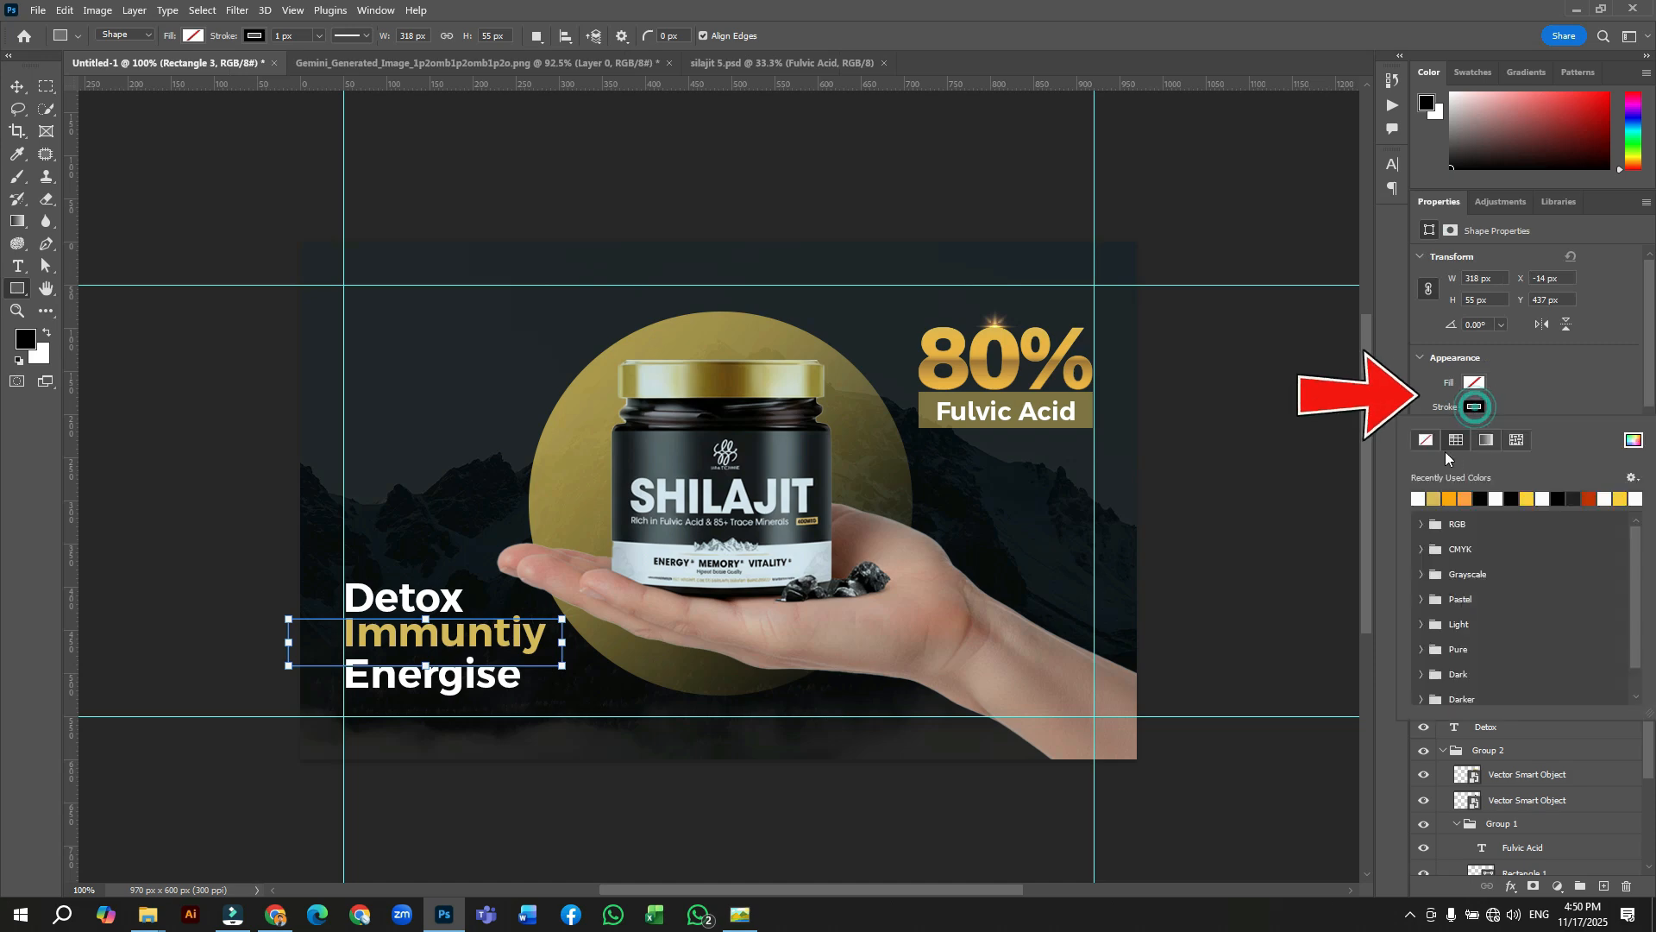
pyautogui.click(1432, 443)
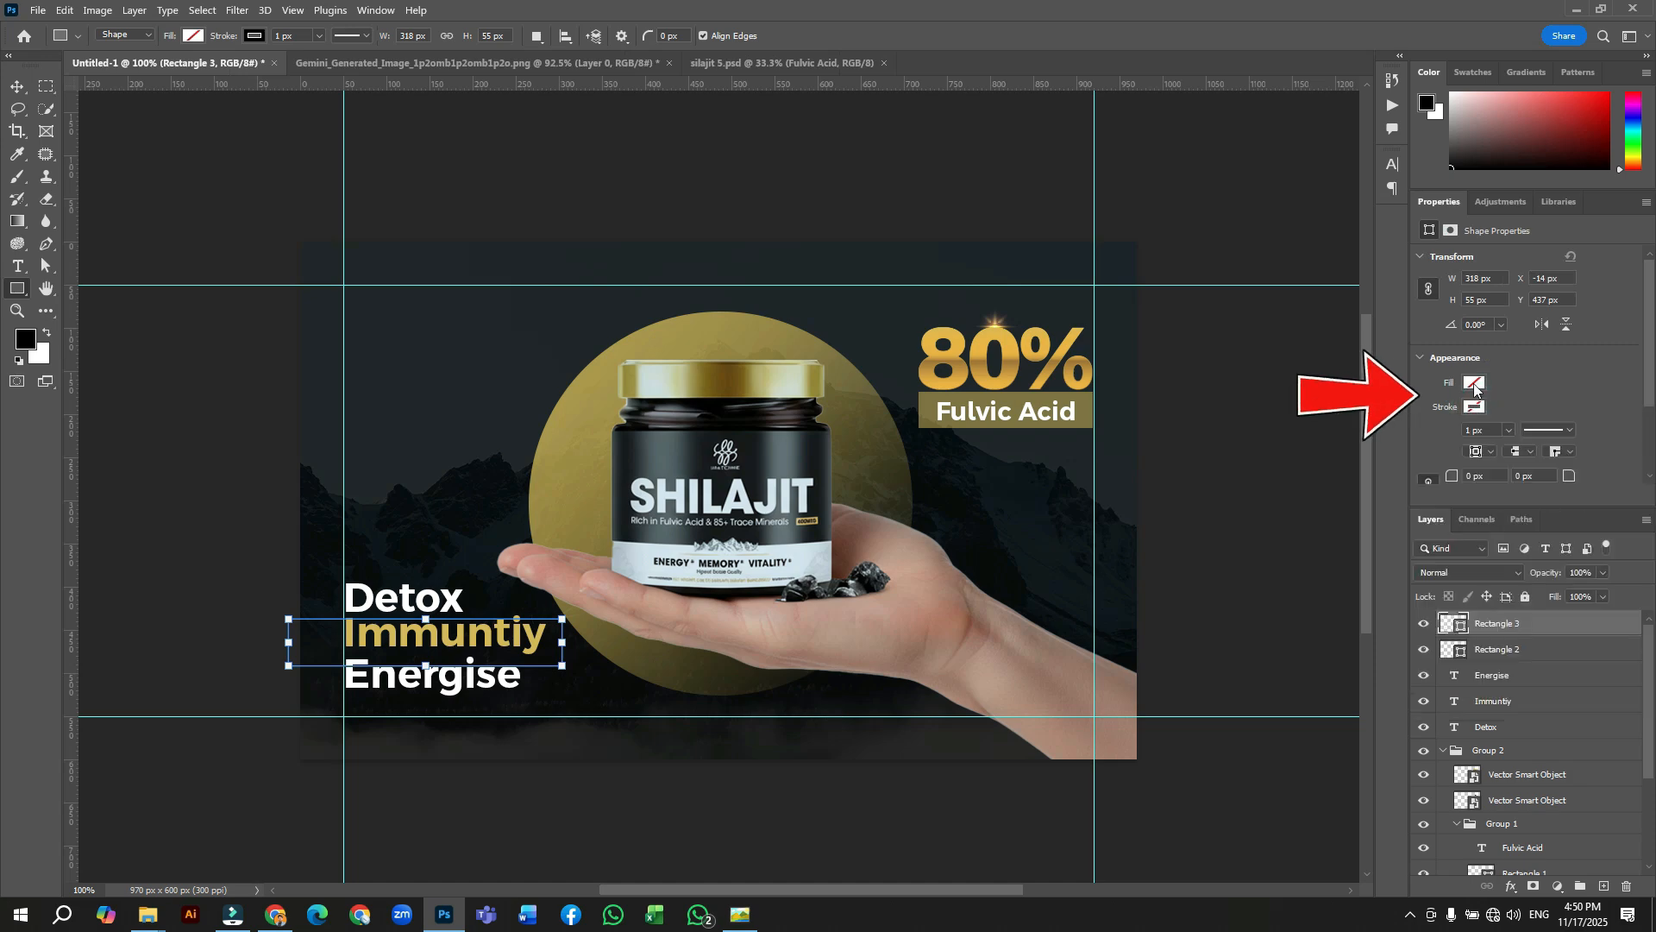
# Fill the new rectangle with the recently used gold color and delete the unfilled Rectangle 2 layer
pyautogui.click(1474, 382)
pyautogui.click(1434, 474)
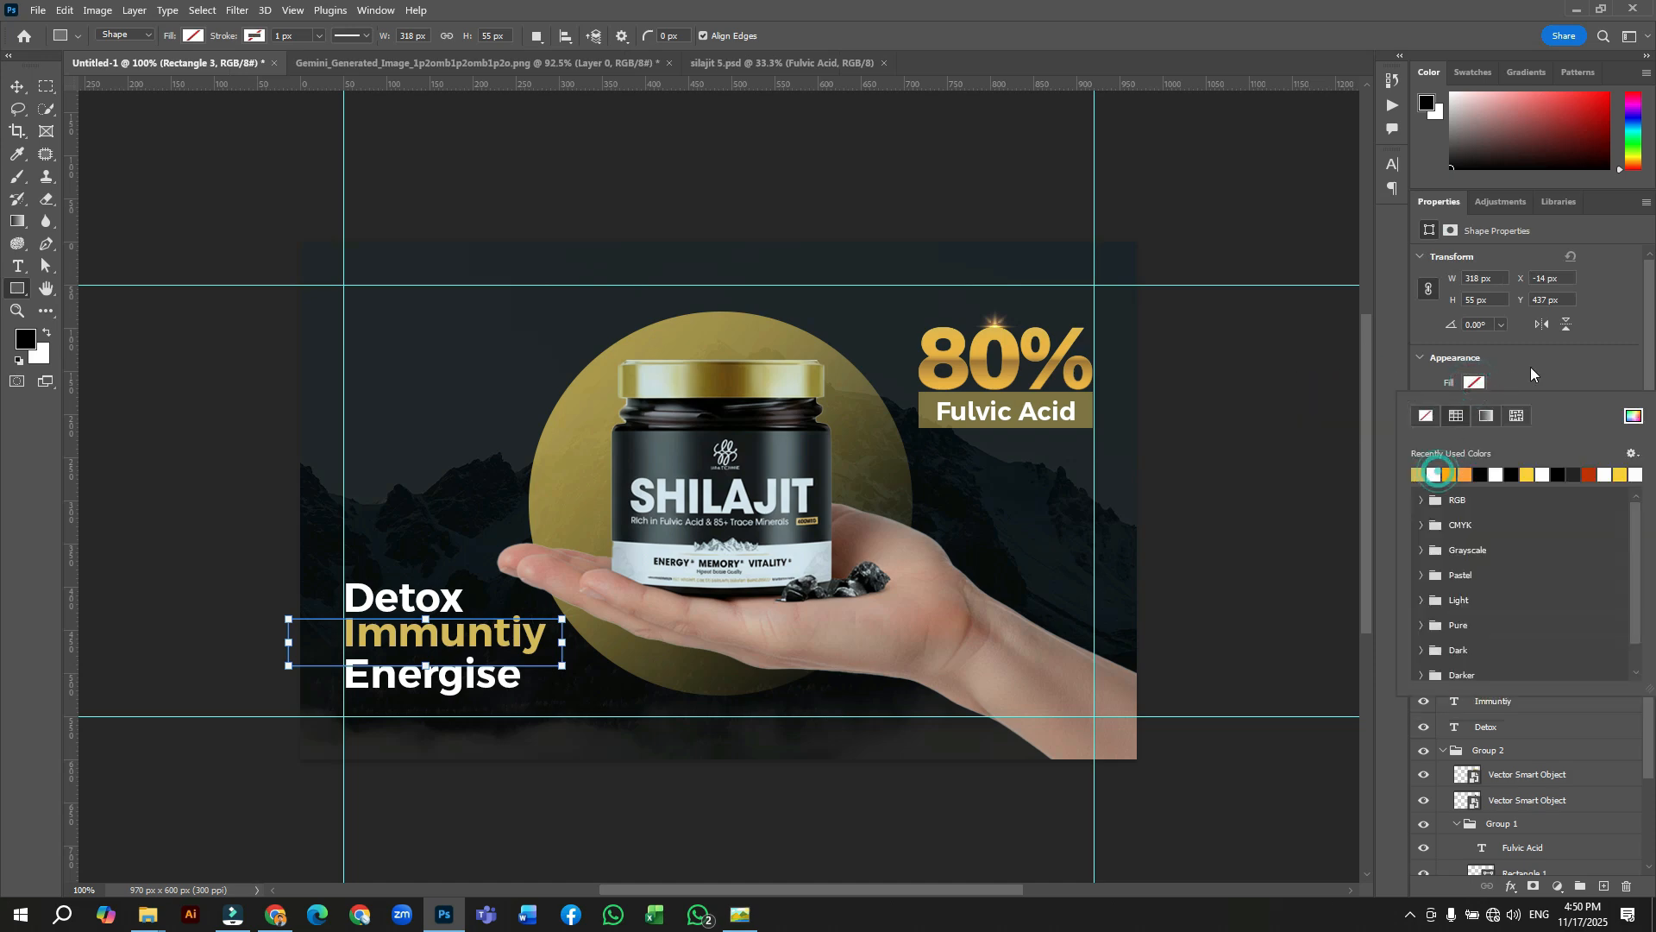
pyautogui.click(1499, 648)
pyautogui.press('Delete')
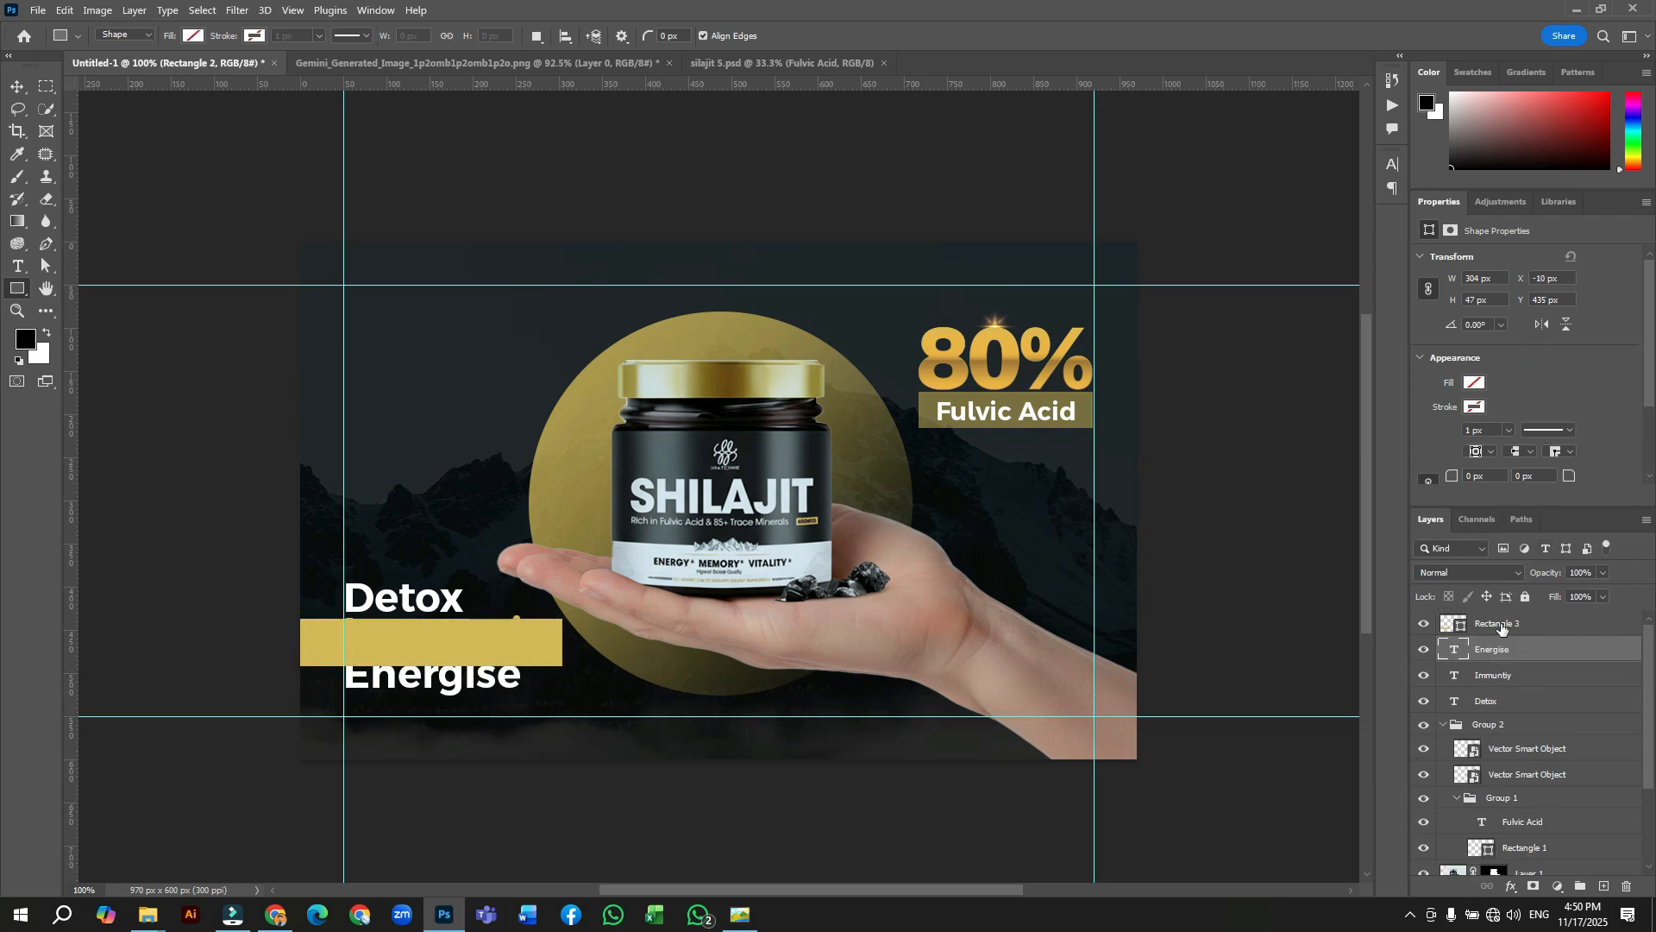
# Set the gold rectangle's opacity to 50% and move its layer beneath the Detox text layer
pyautogui.click(1501, 624)
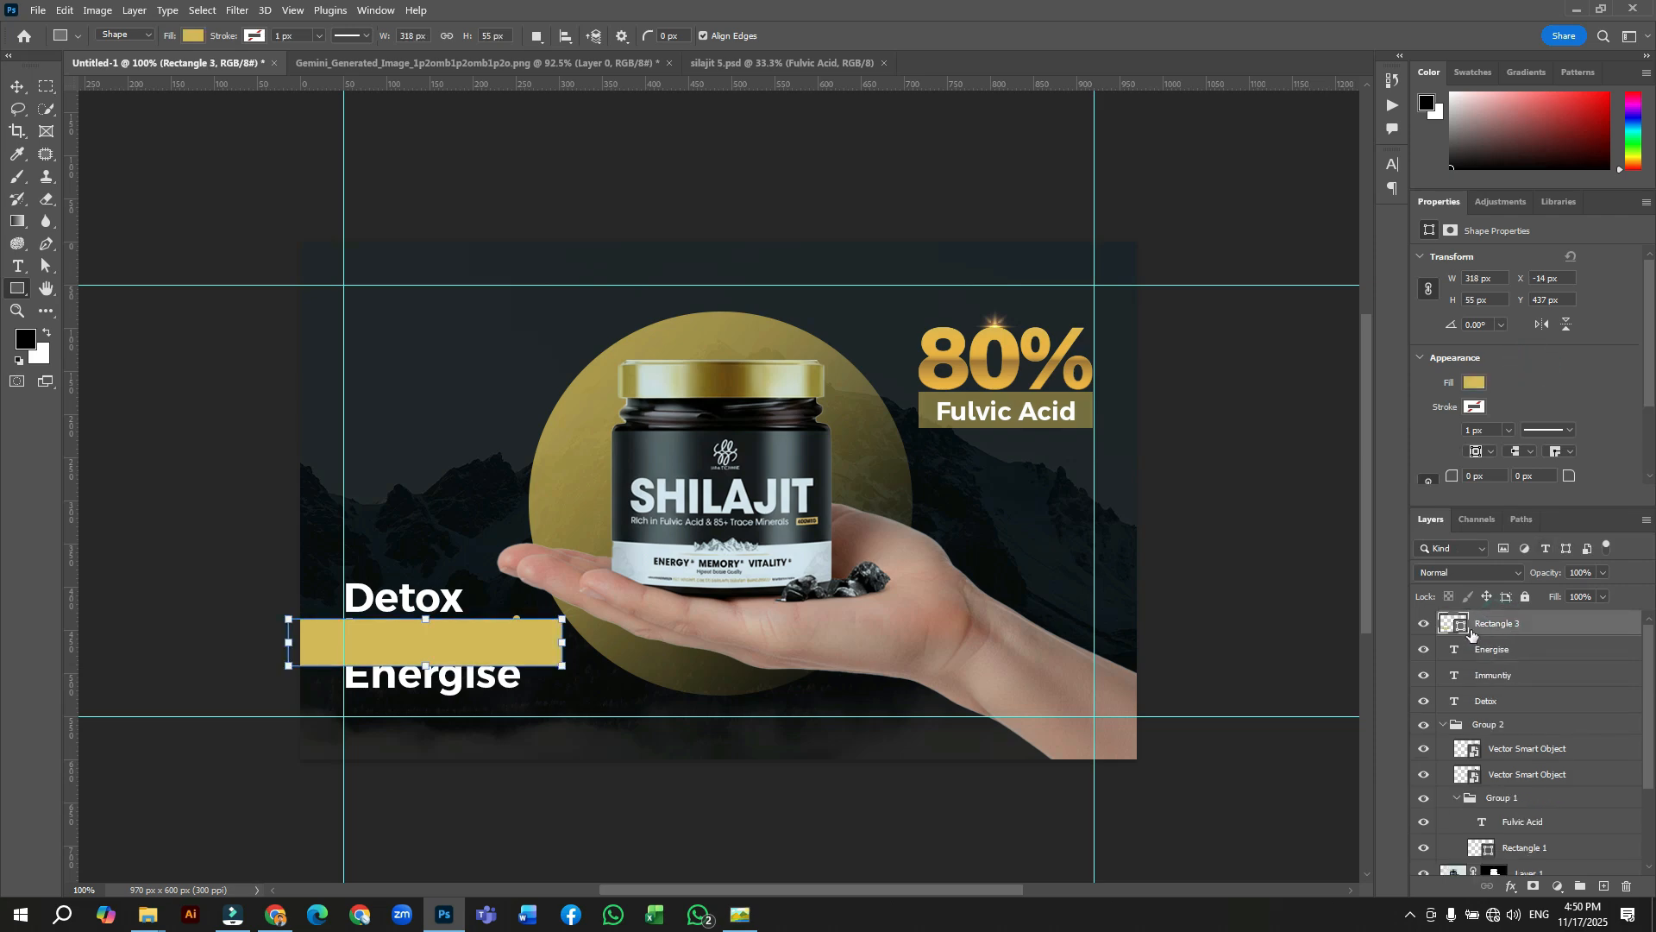
pyautogui.click(1586, 572)
pyautogui.press('Return')
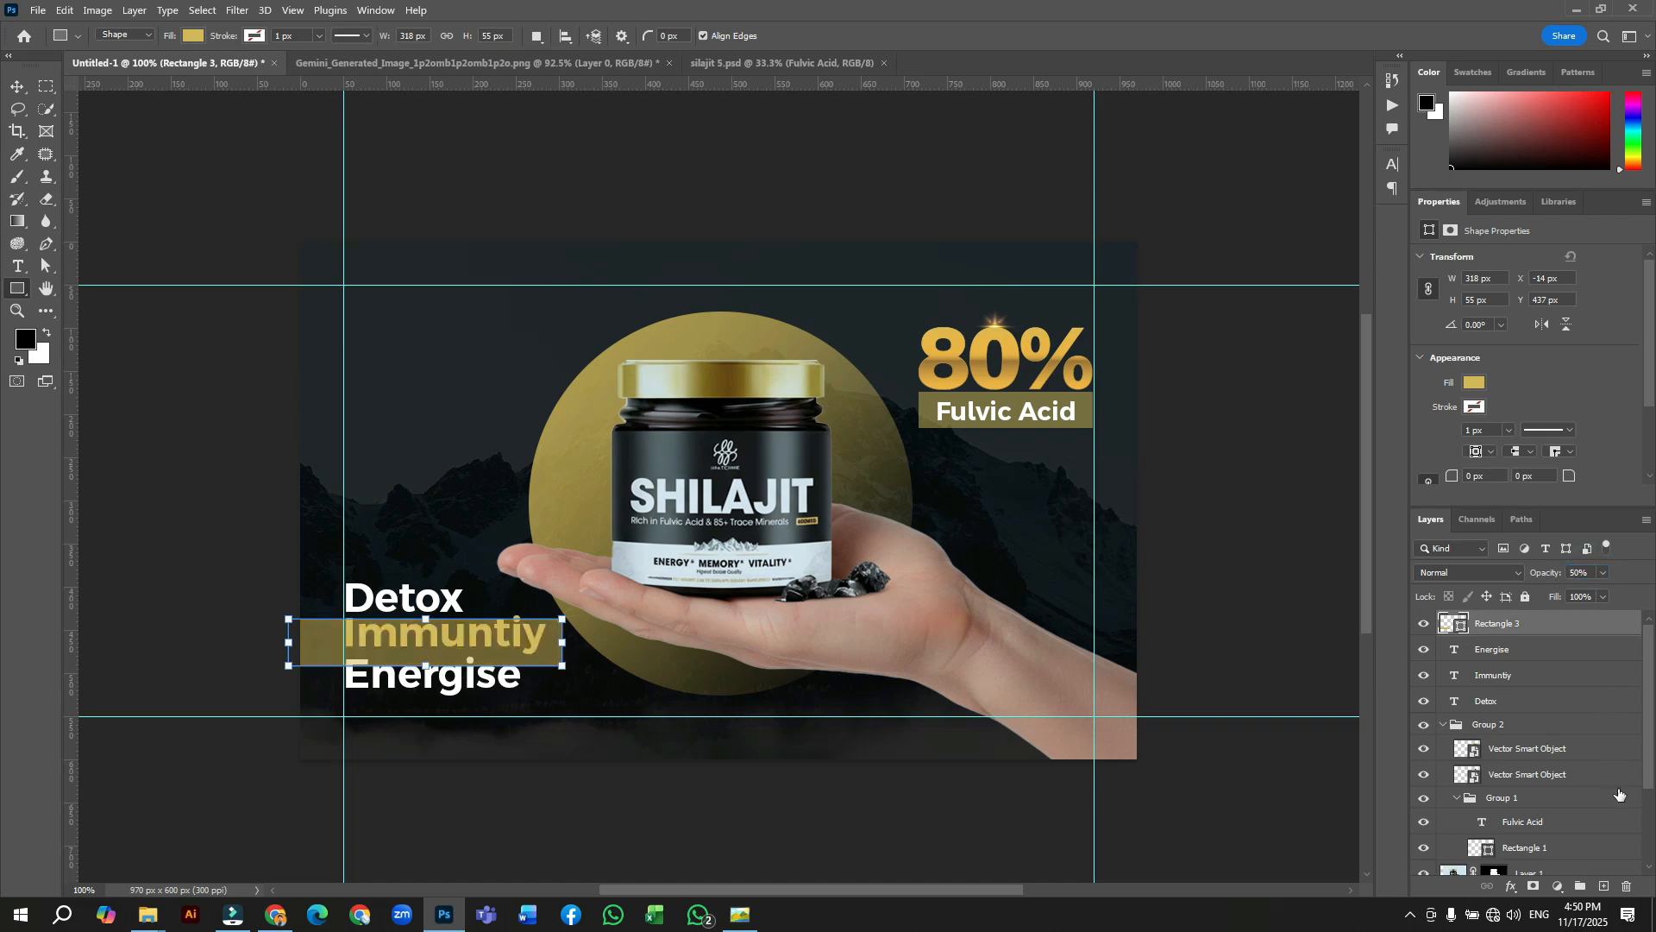
pyautogui.moveTo(1520, 629); pyautogui.dragTo(1529, 714)
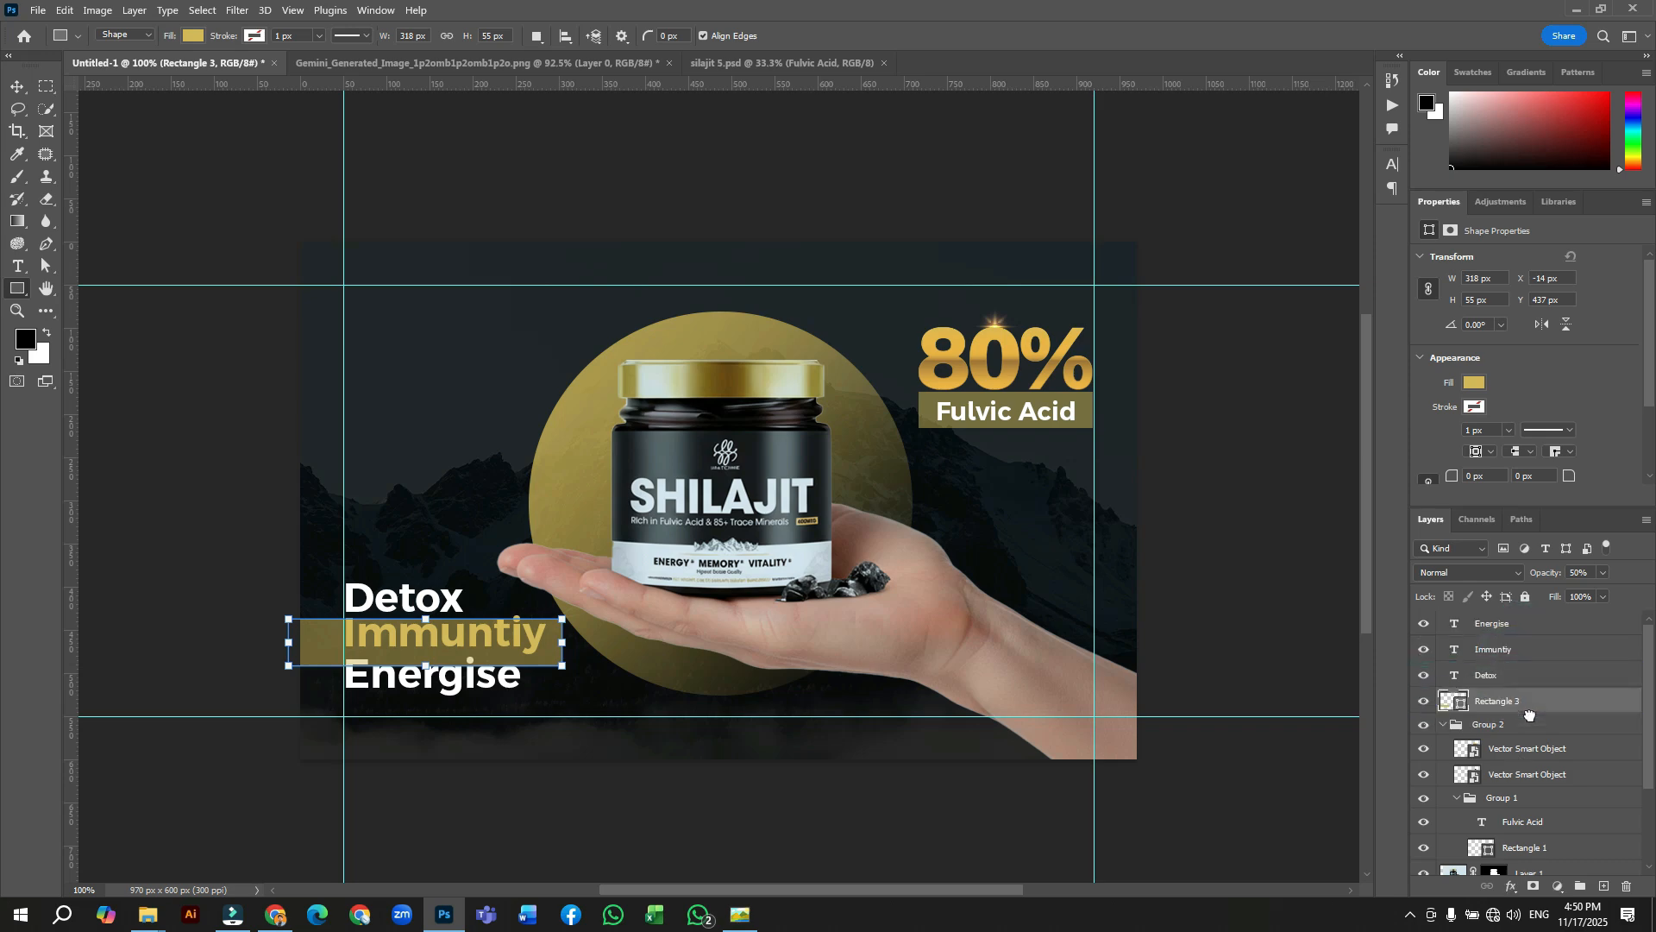
# Set the Immuntiy text color to white ffffff
pyautogui.click(1508, 652)
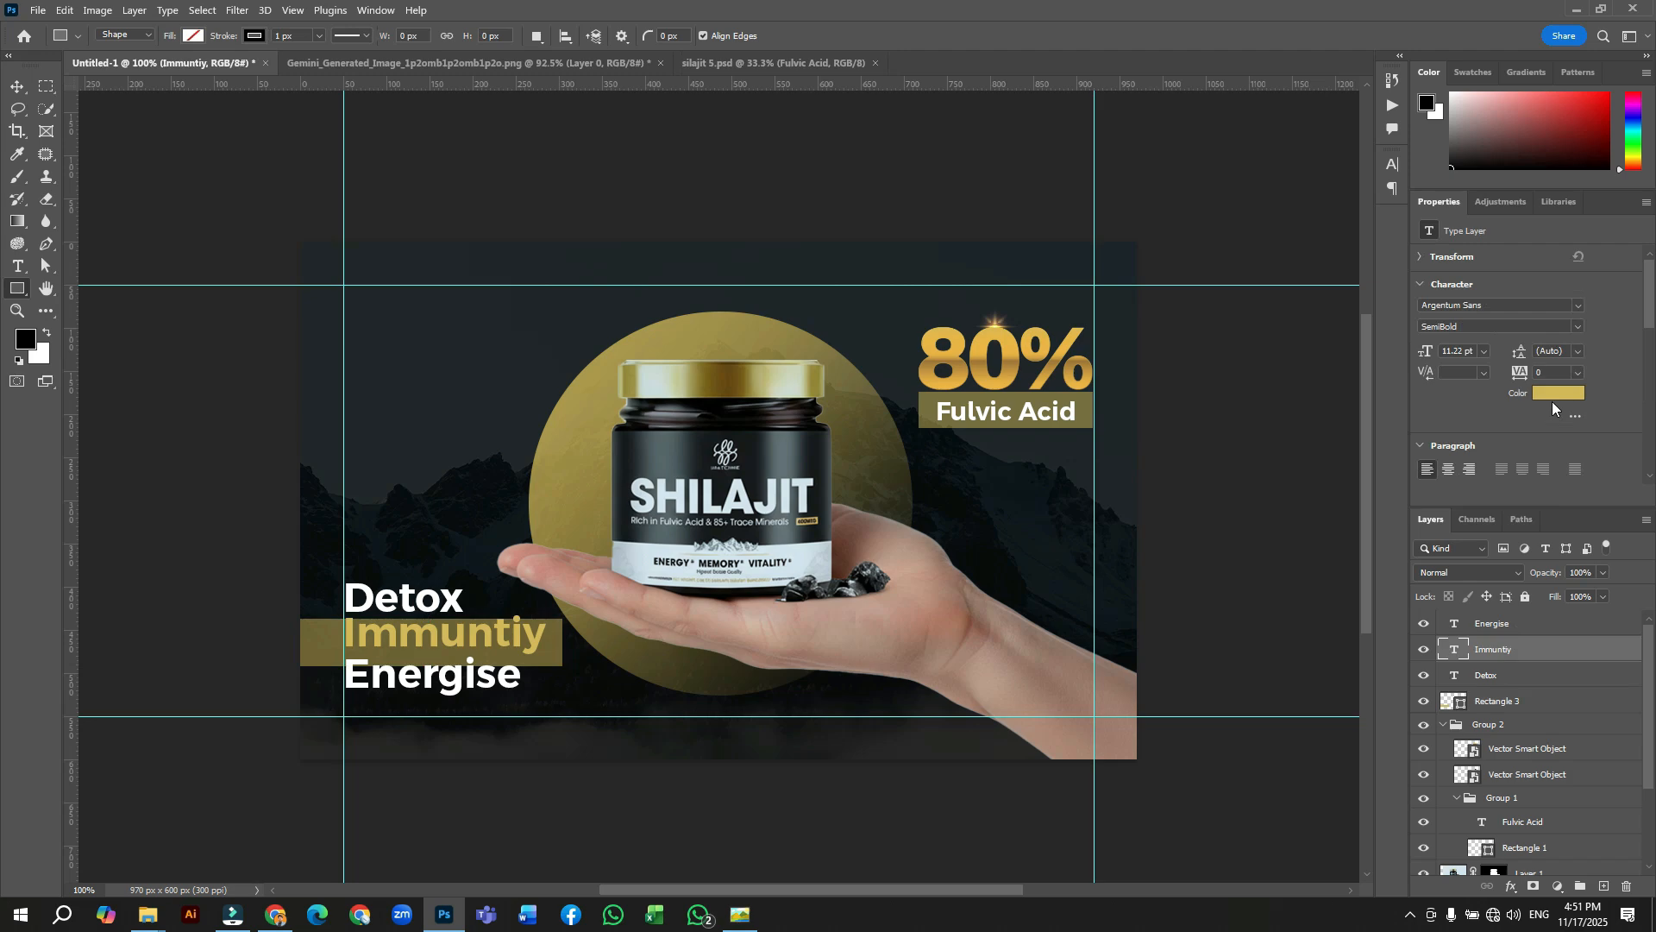
pyautogui.click(1547, 395)
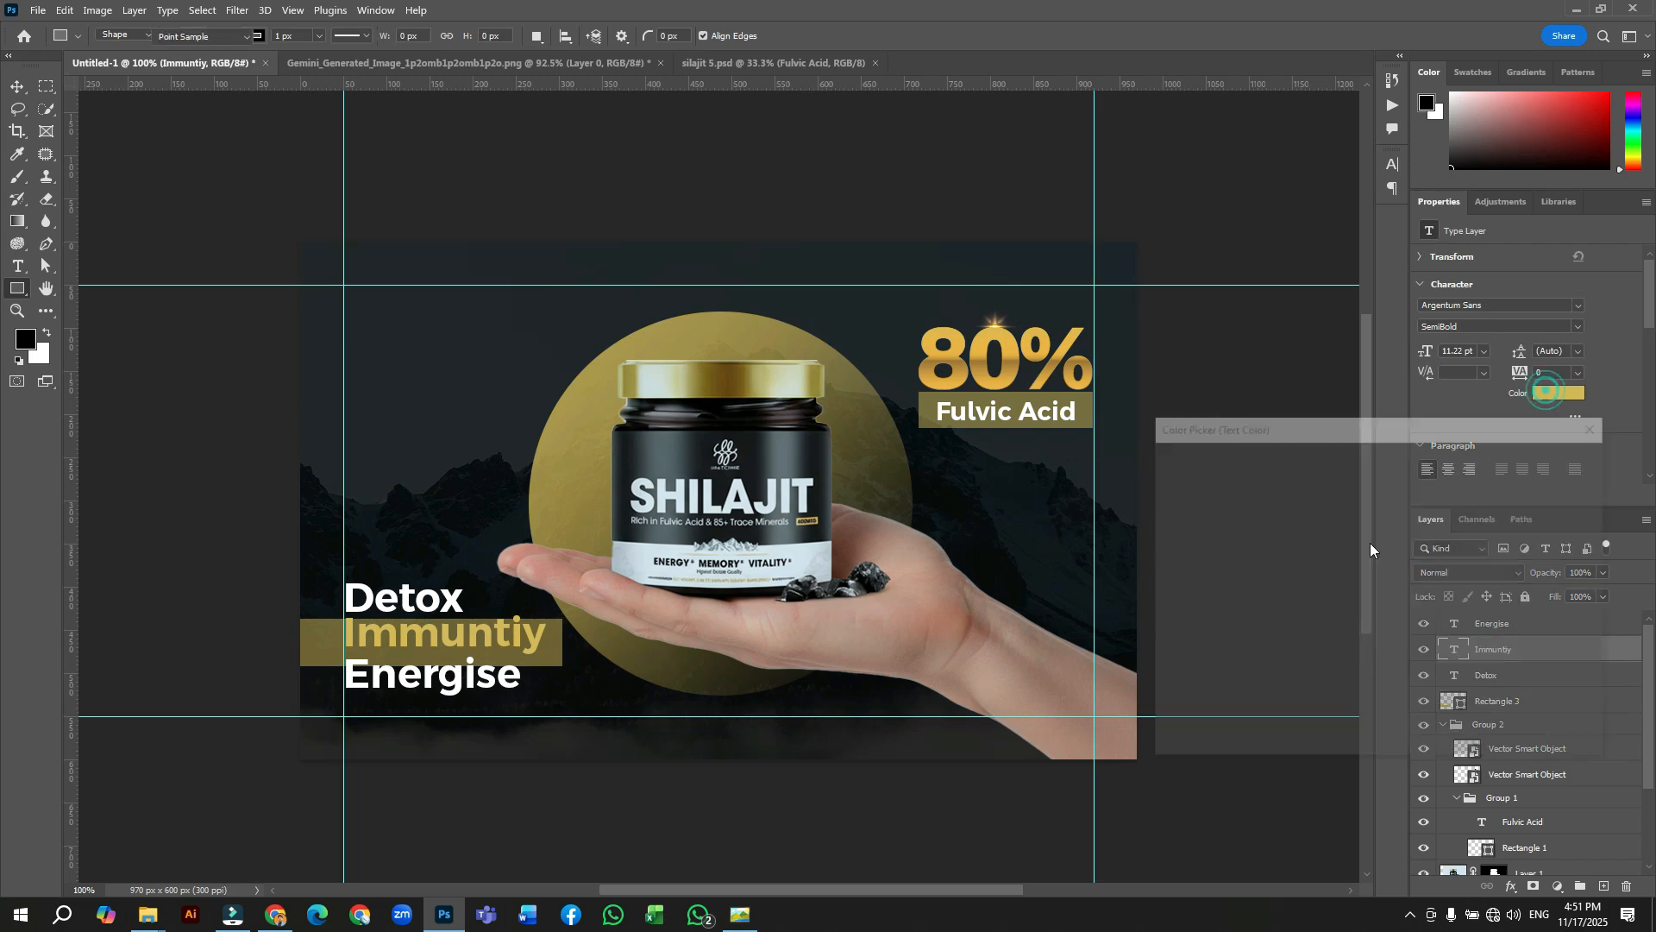
pyautogui.click(1165, 478)
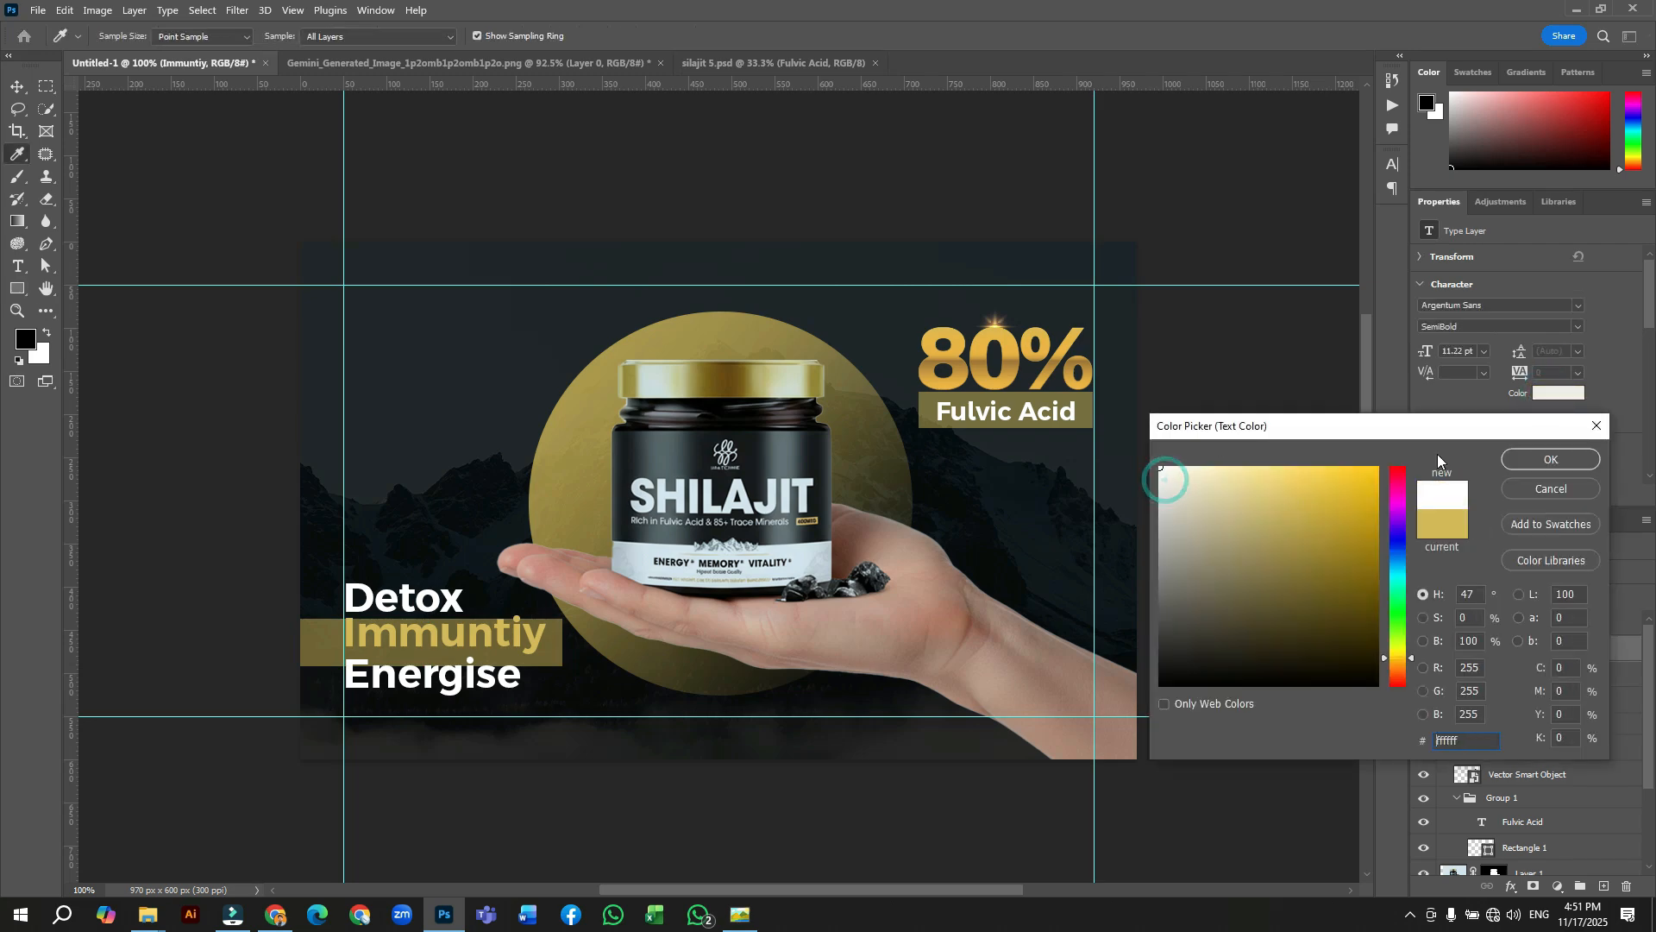
pyautogui.click(1524, 457)
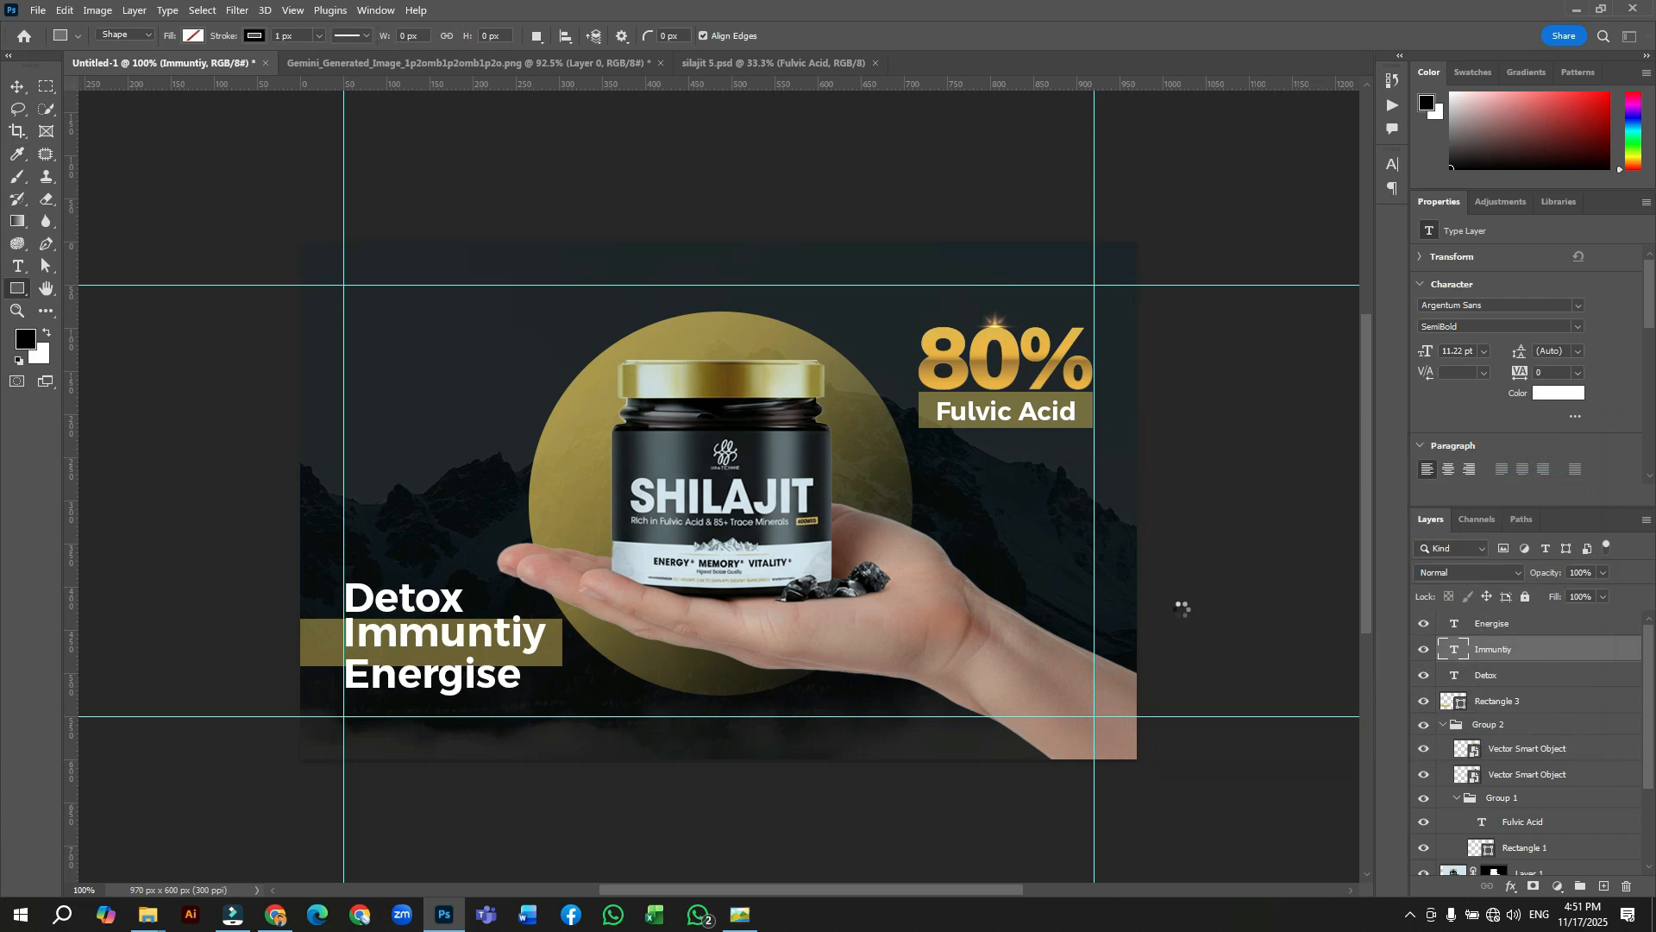
# Align the Immuntiy text and the gold rectangle to each other's vertical centers
pyautogui.keyDown('ctrl'); pyautogui.click(1502, 703); pyautogui.keyUp('ctrl')
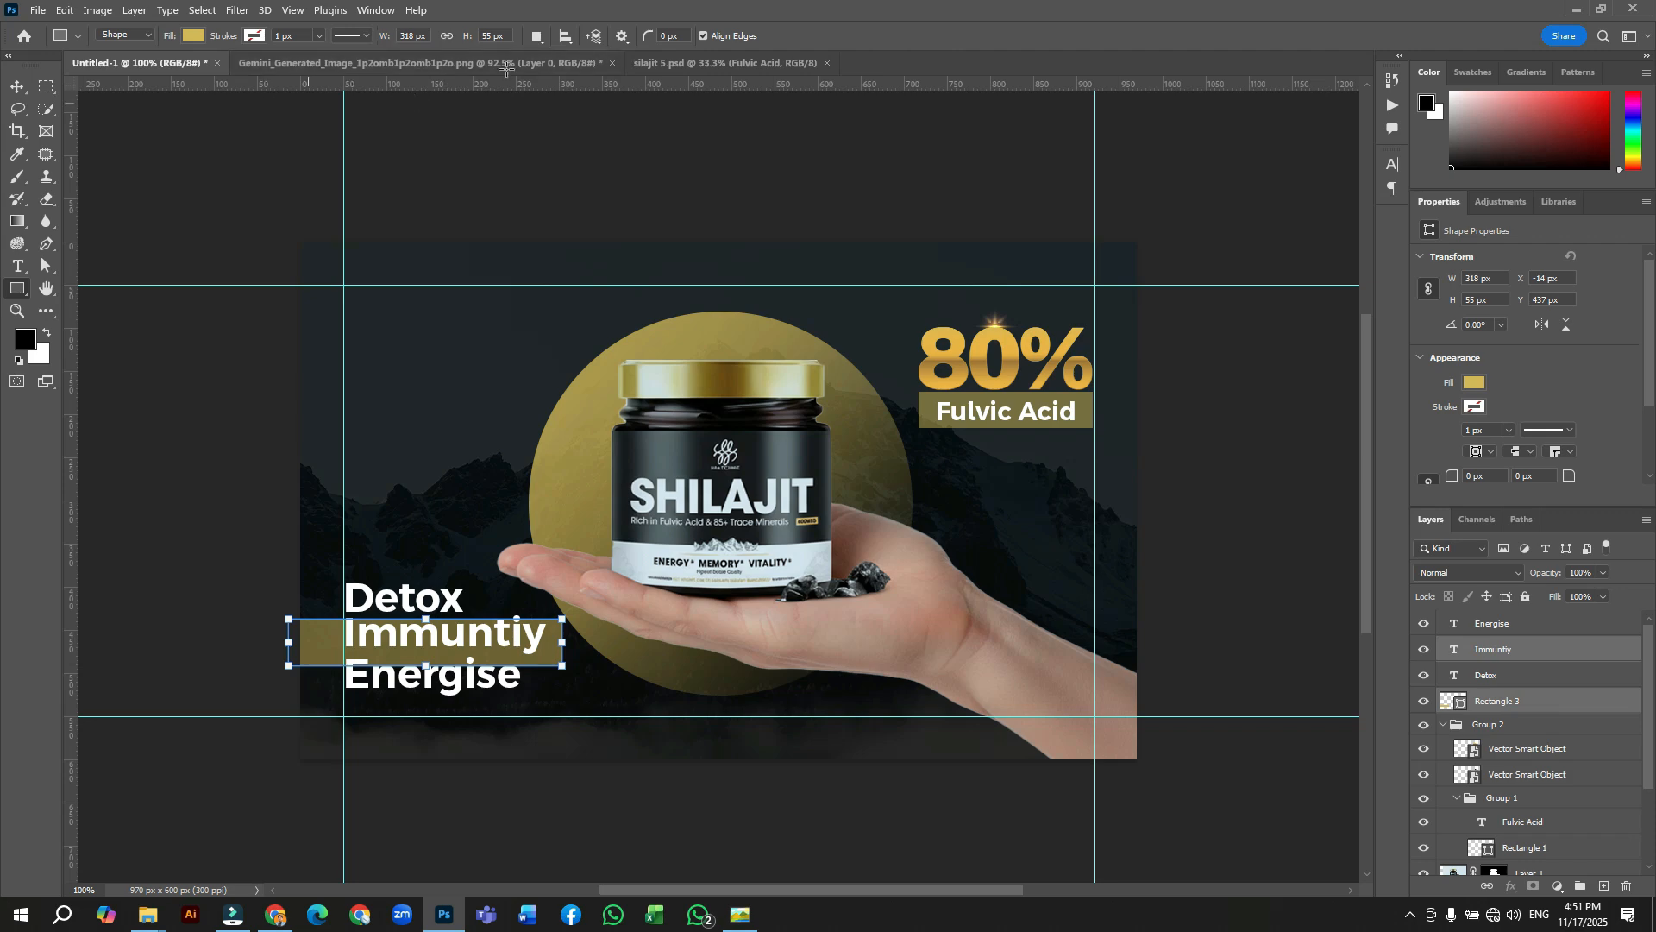
pyautogui.press('v')
pyautogui.click(507, 37)
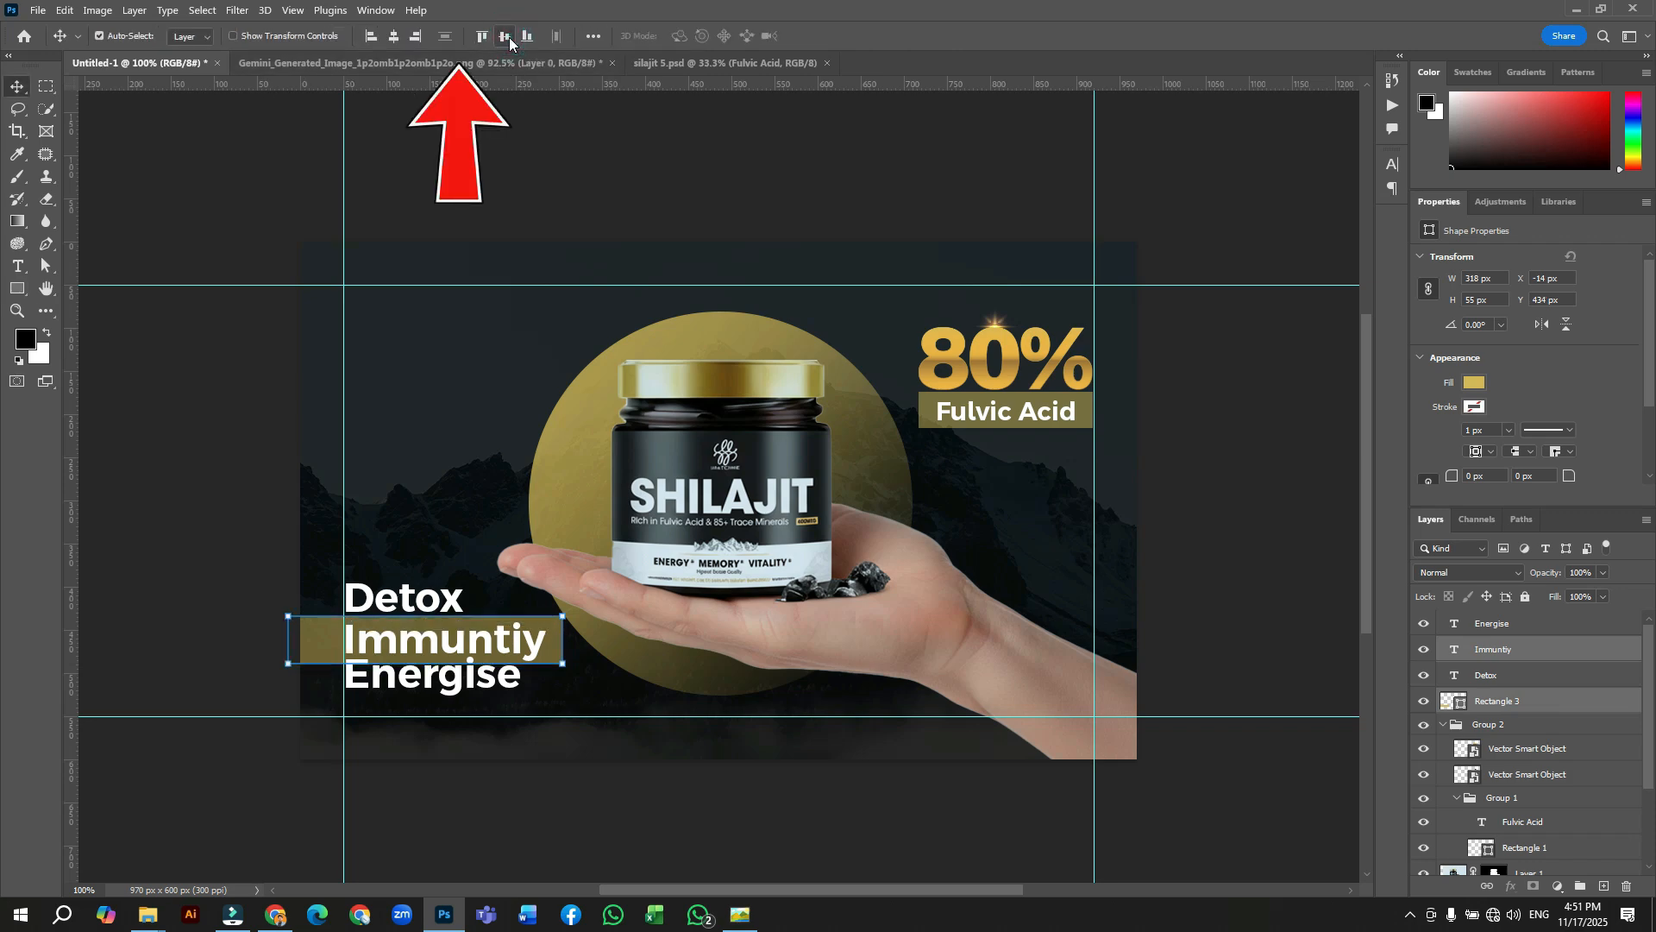
pyautogui.click(13, 92)
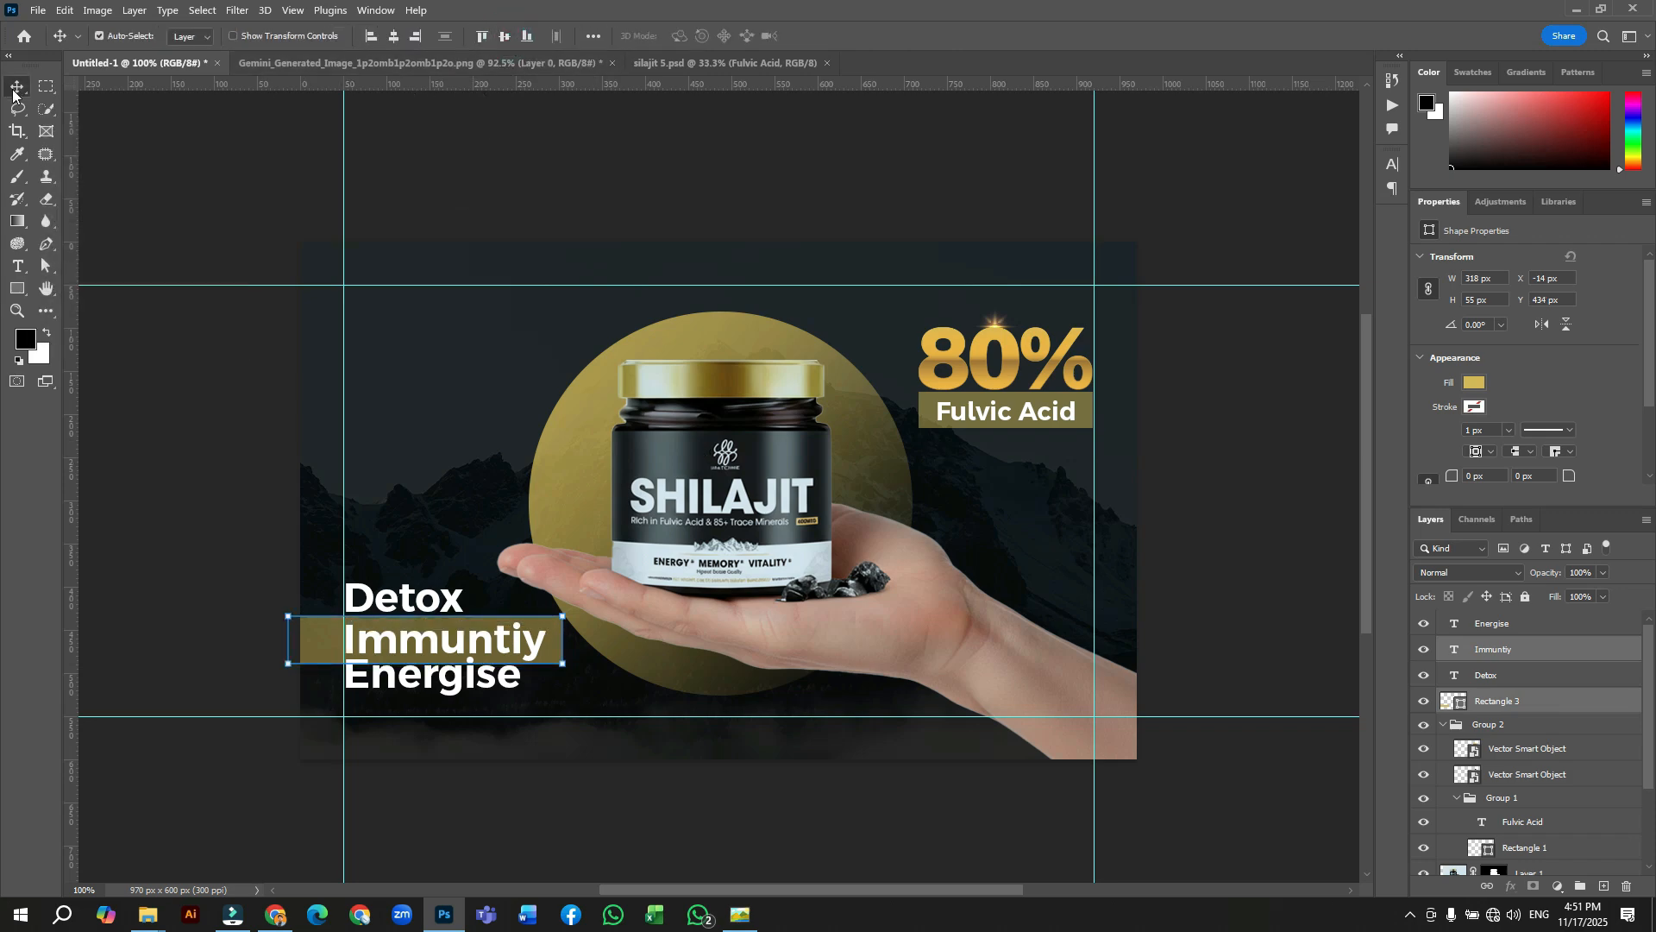
# Nudge the Energise text down until its spacing below Immuntiy matches the spacing between Detox and Immuntiy
pyautogui.click(528, 687)
pyautogui.click(528, 688)
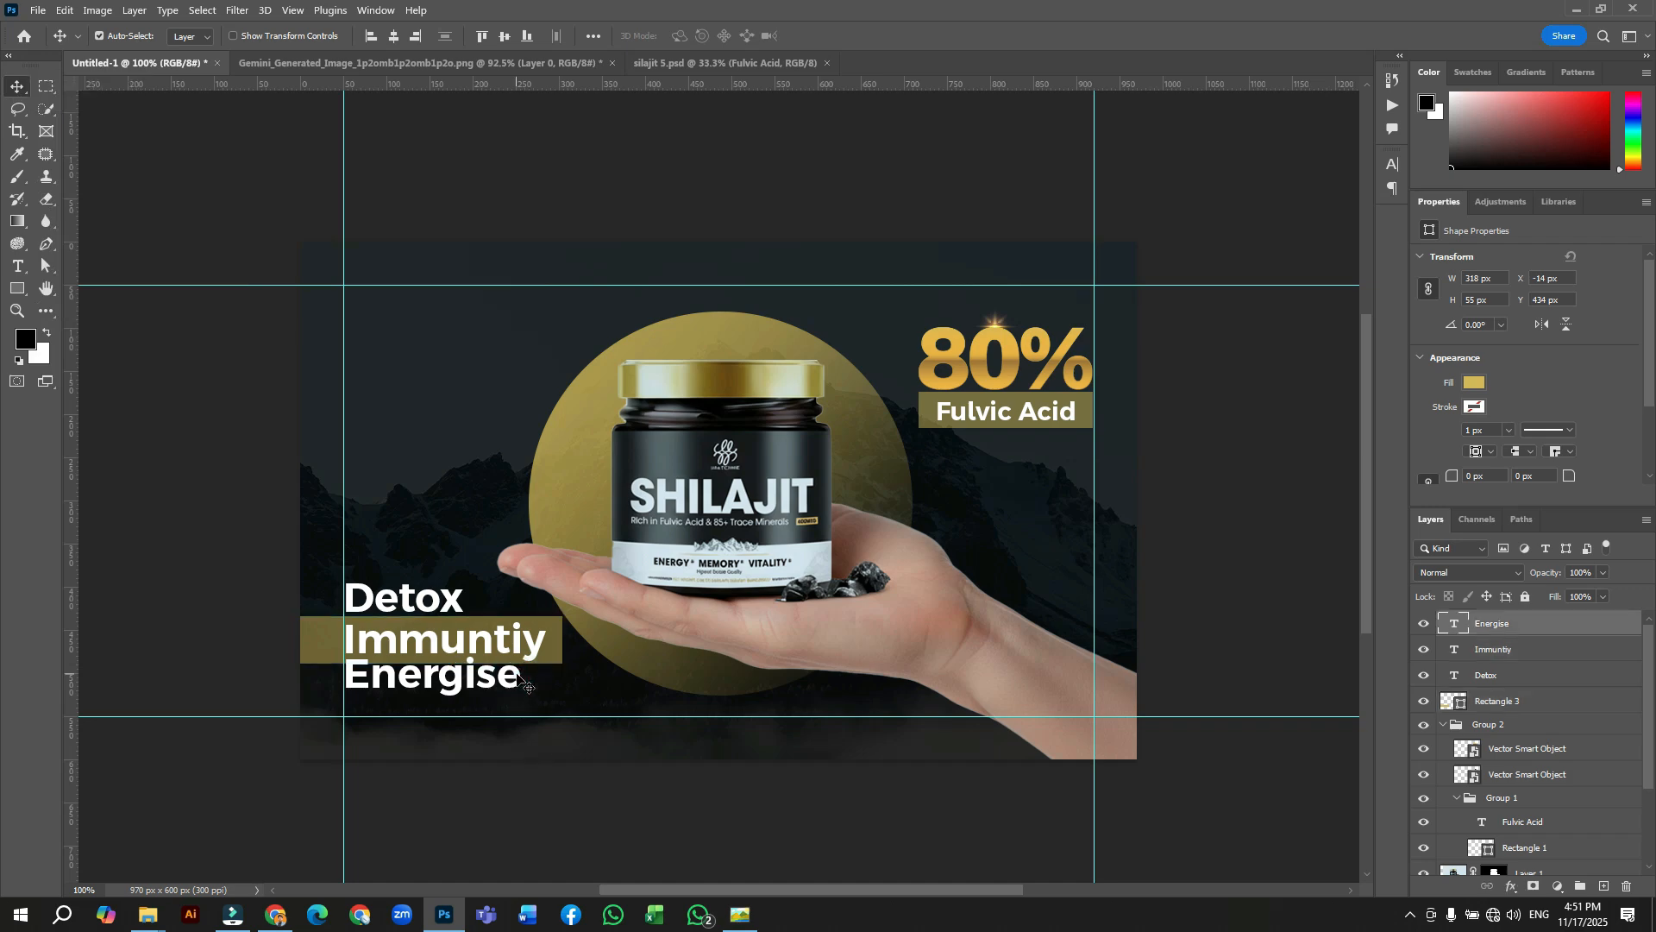
pyautogui.press('Down')
pyautogui.press('Down')
pyautogui.press('Down')
pyautogui.press('Down')
pyautogui.press('Down')
pyautogui.press('Down')
pyautogui.press('Down')
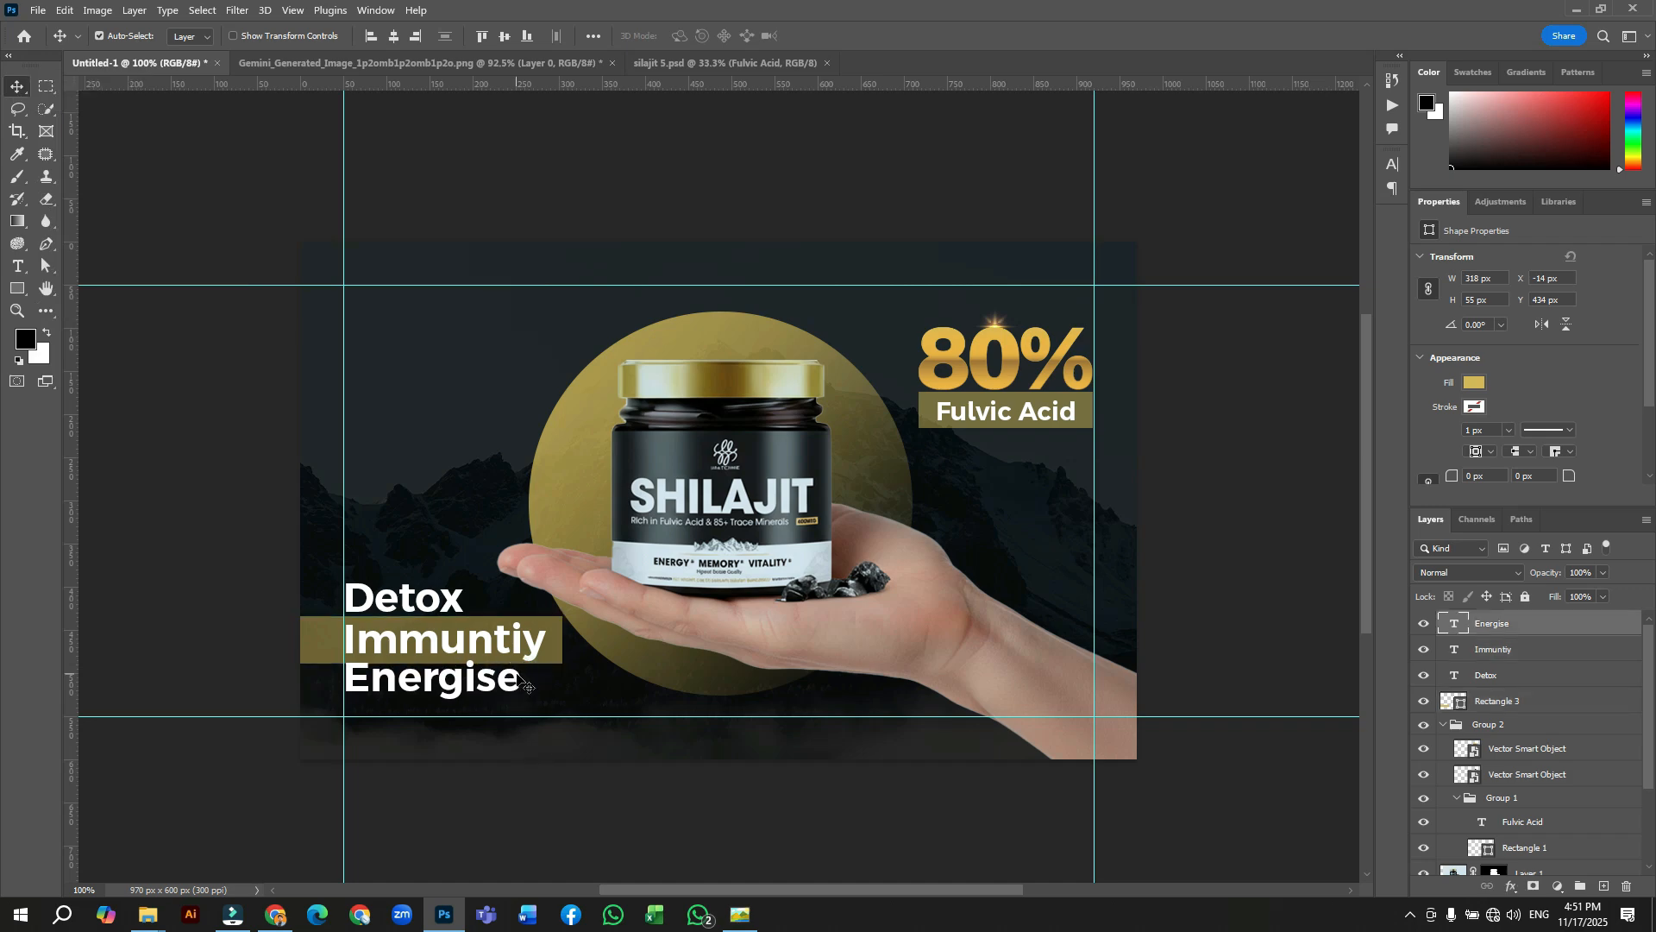
pyautogui.press('Down')
pyautogui.press('Down')
pyautogui.press('Down')
pyautogui.press('Down')
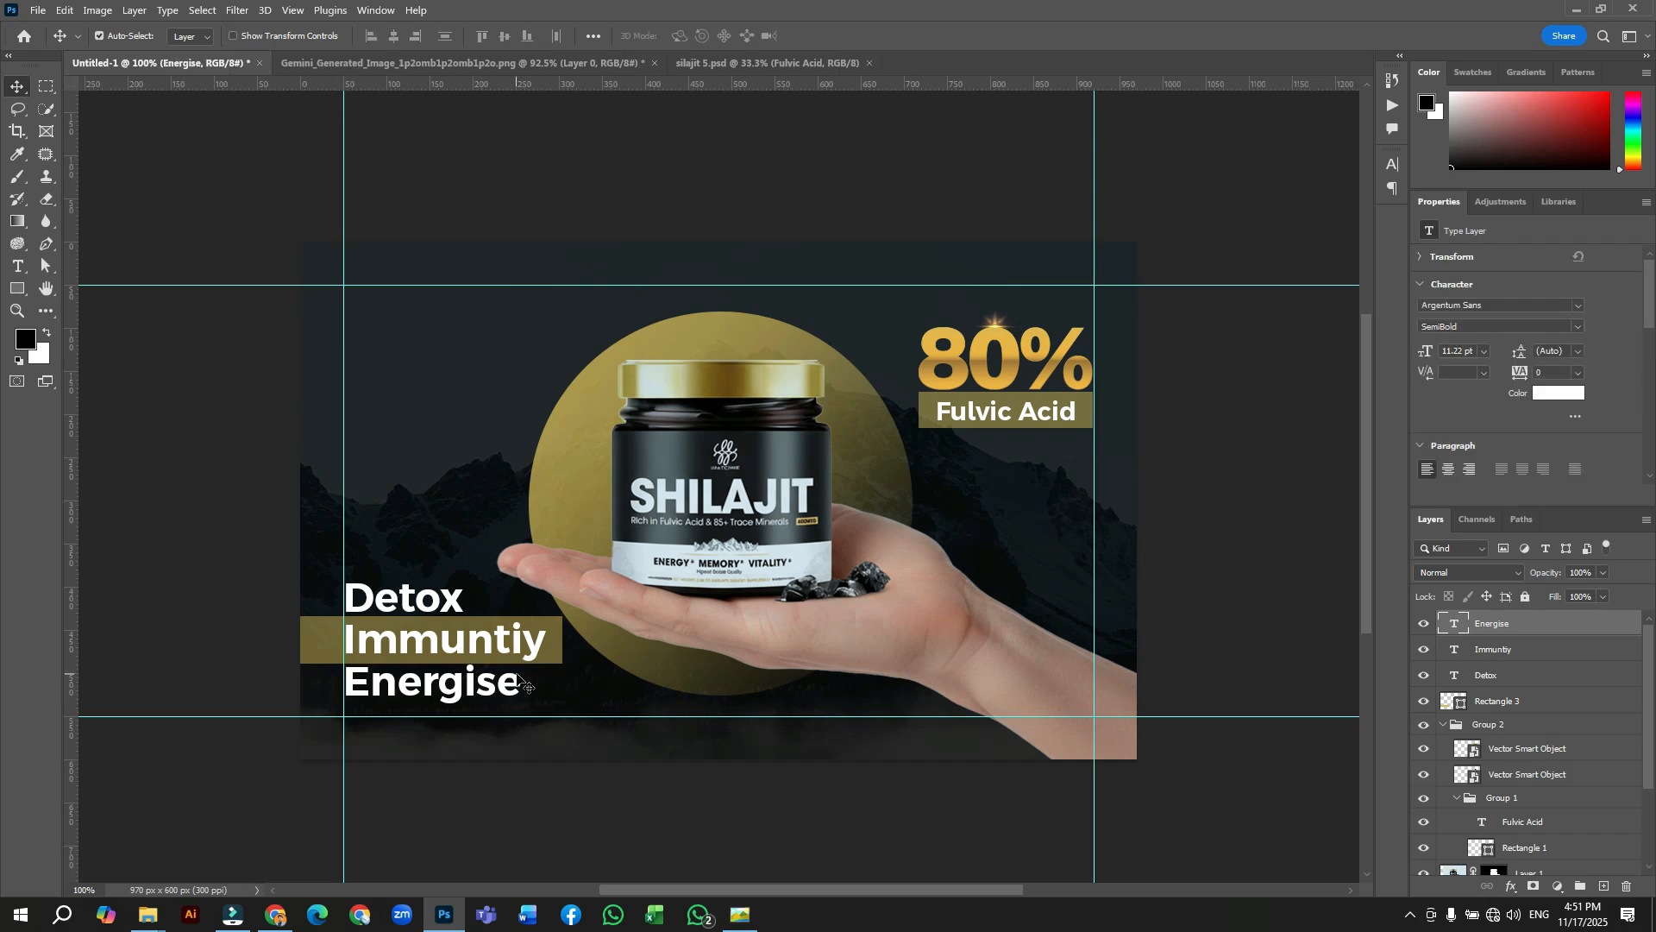
pyautogui.press('Down')
pyautogui.press('Down')
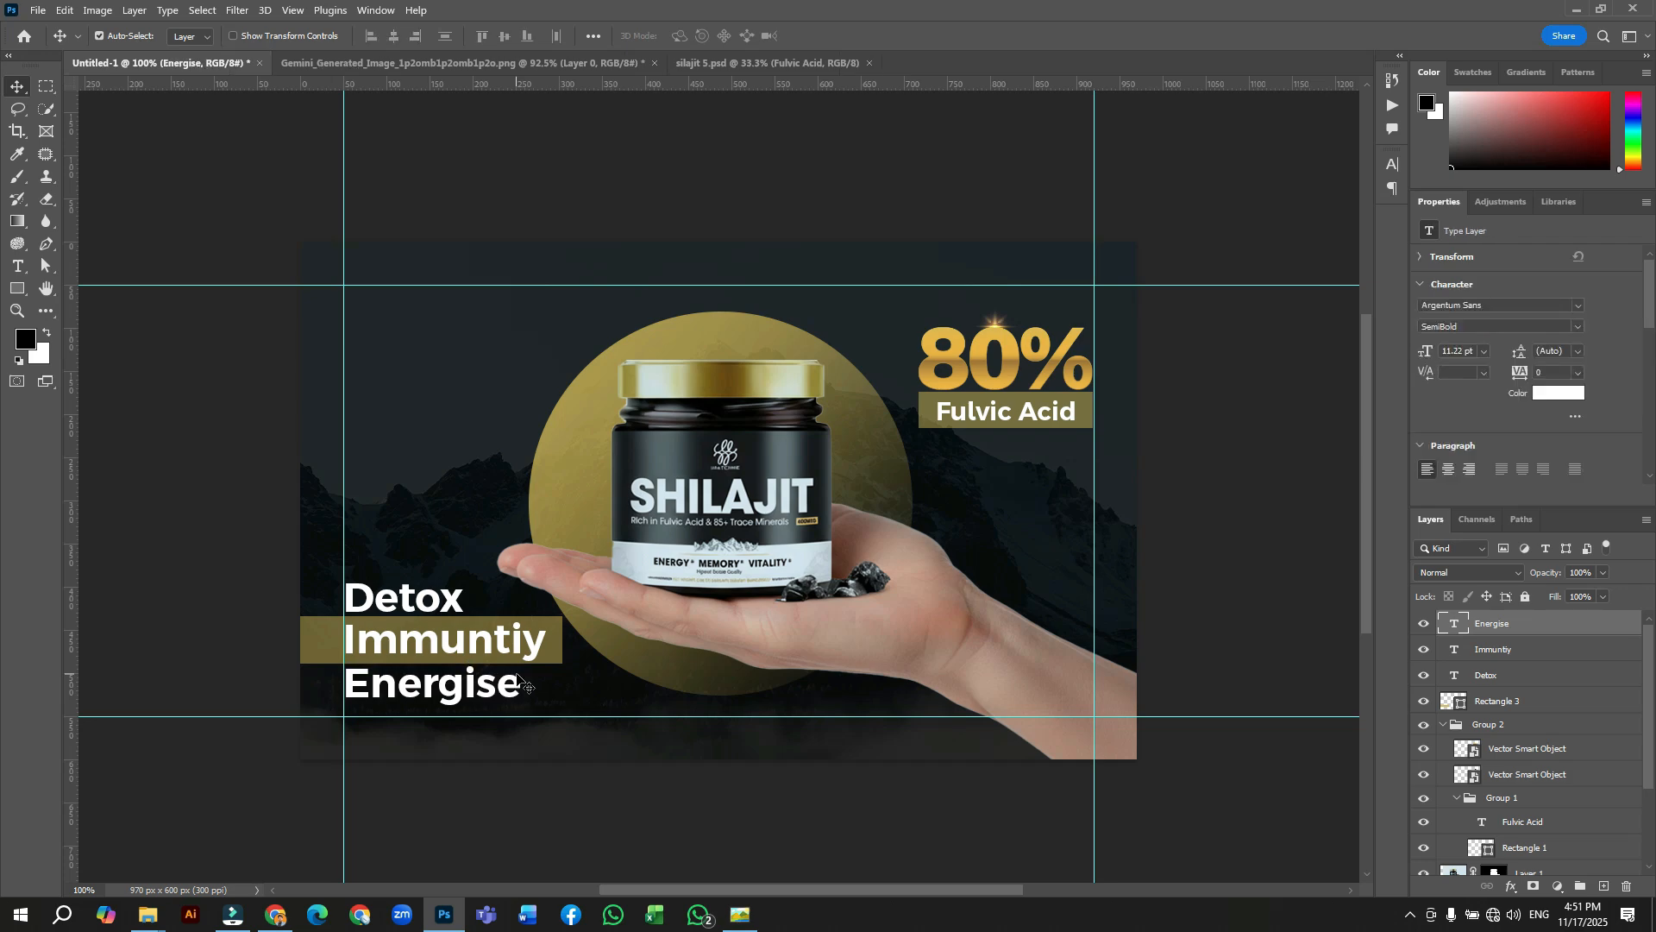
pyautogui.press('Down')
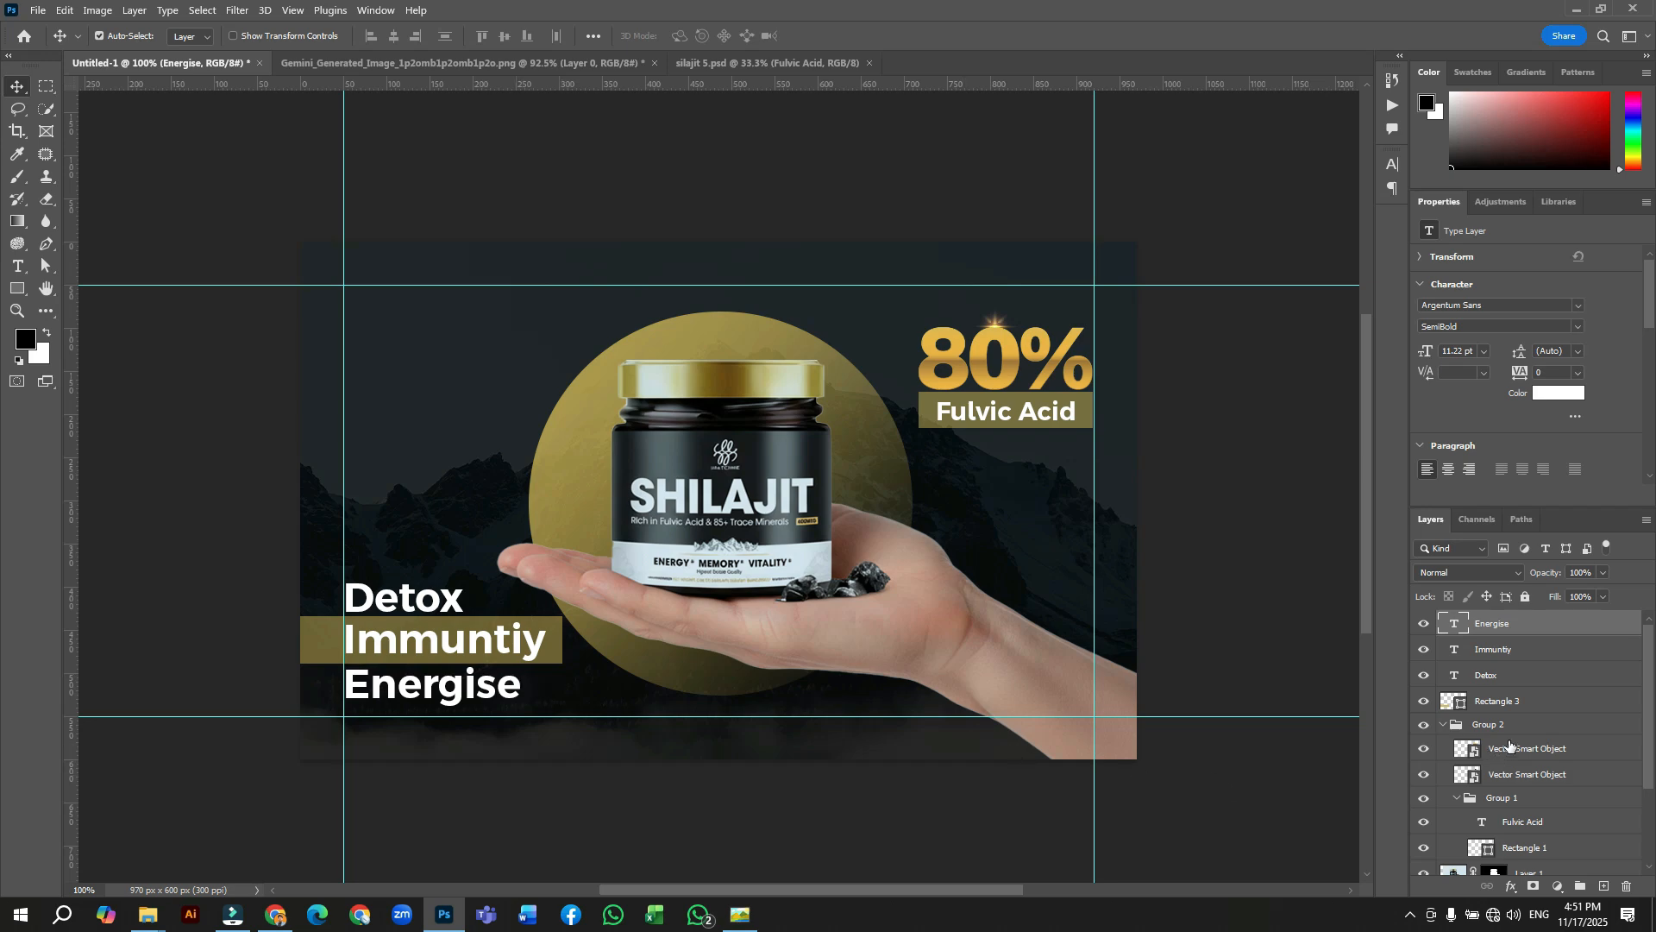
# Group the Immuntiy text layer with the gold rectangle behind it
pyautogui.click(1512, 702)
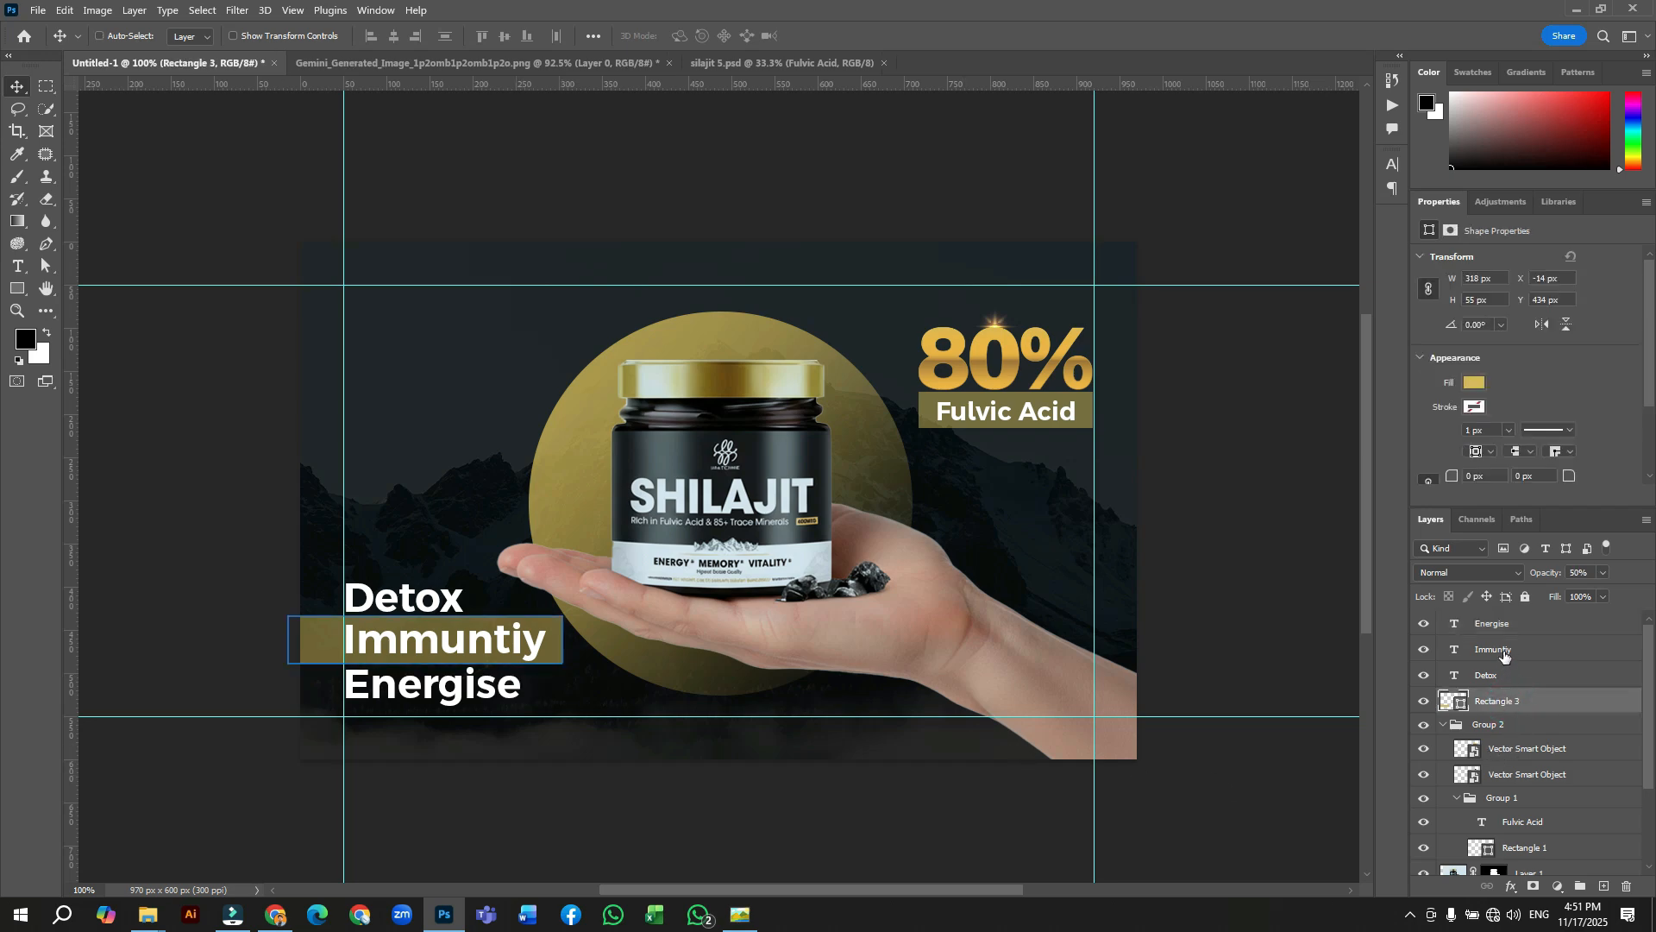
pyautogui.keyDown('ctrl'); pyautogui.click(1503, 656); pyautogui.keyUp('ctrl')
pyautogui.hotkey('ctrl', 'g')
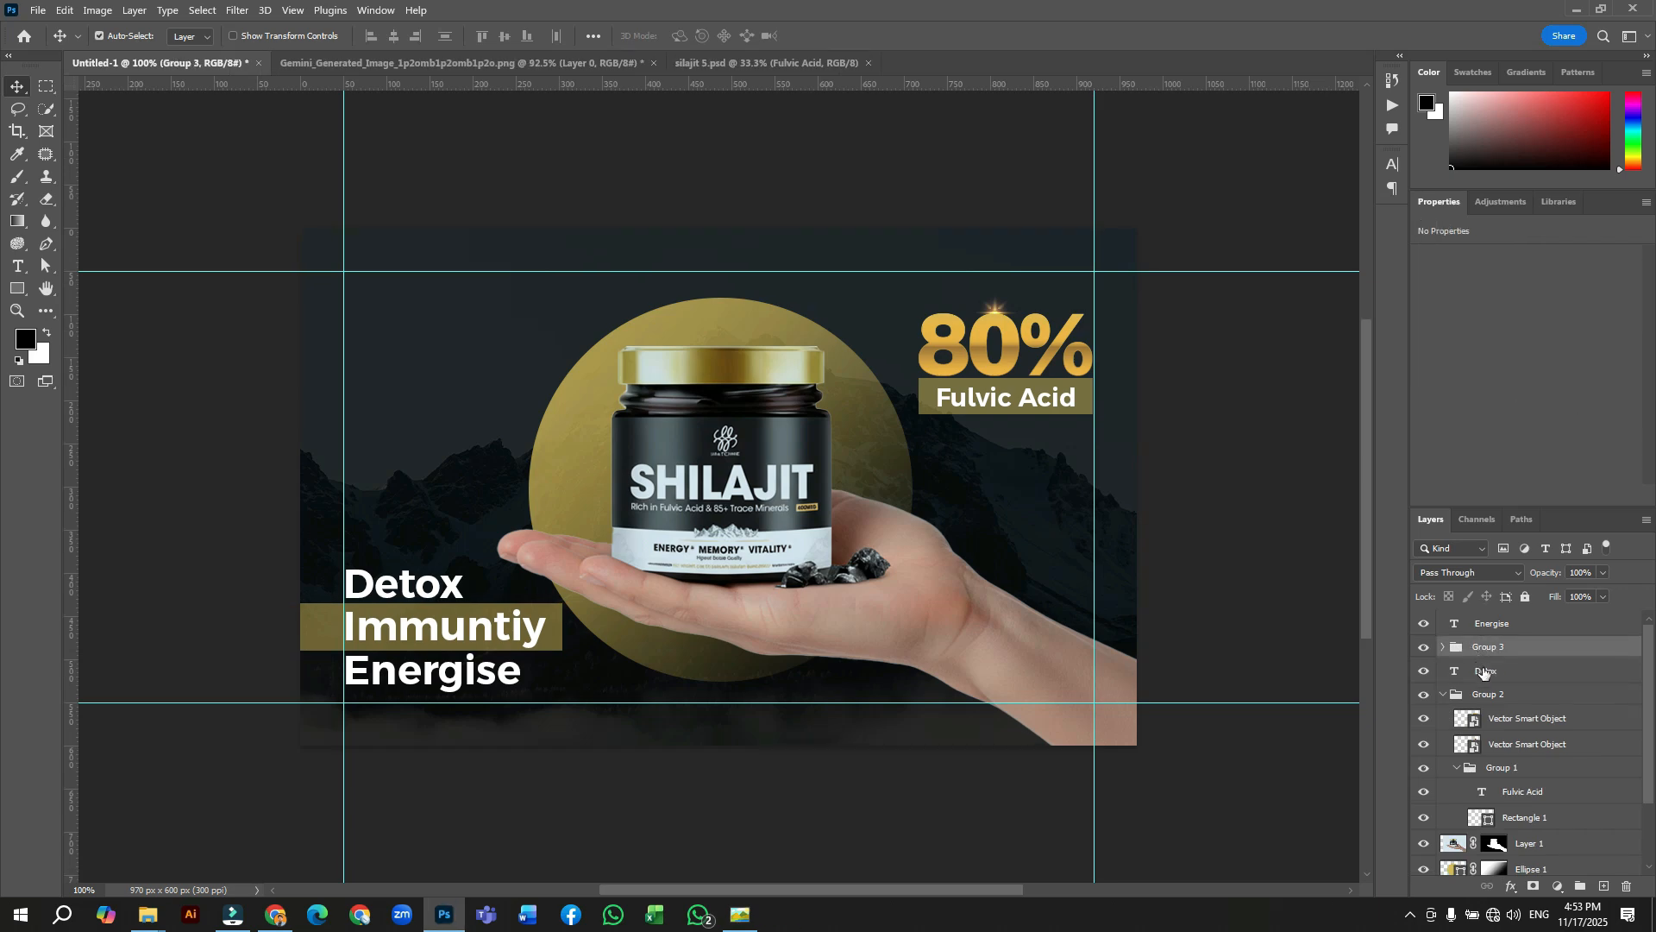
# Move the Detox text, the Immuntiy group and the Energise text down together to the lower horizontal guide
pyautogui.keyDown('ctrl'); pyautogui.click(1485, 672); pyautogui.keyUp('ctrl')
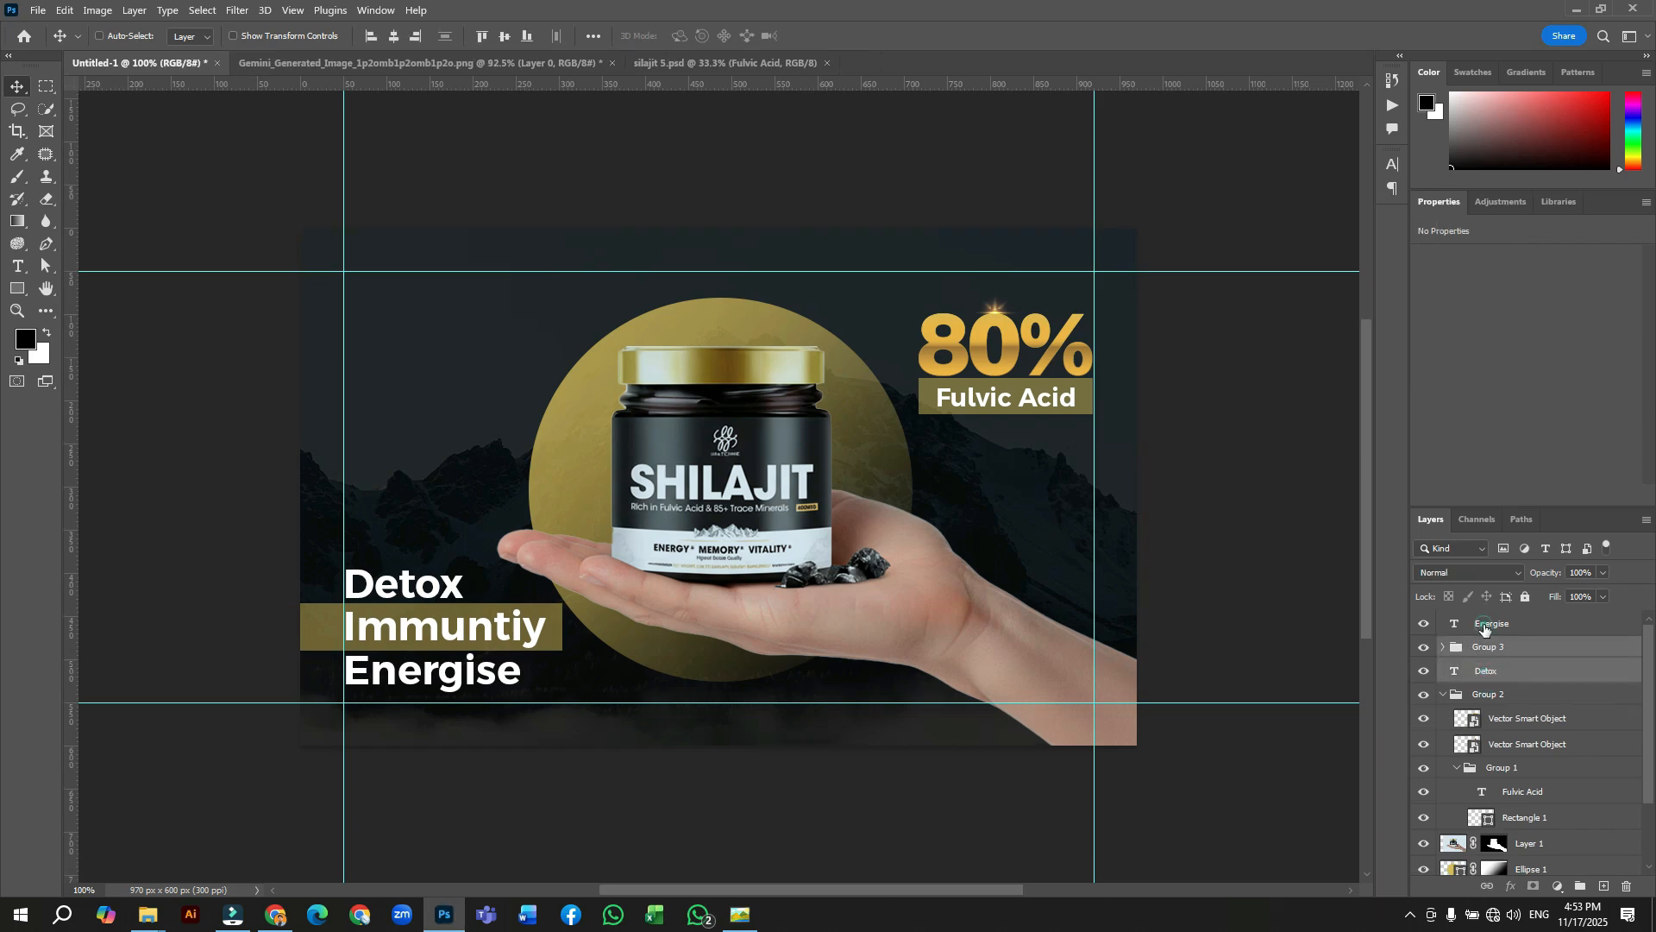
pyautogui.keyDown('ctrl'); pyautogui.click(1484, 629); pyautogui.keyUp('ctrl')
pyautogui.press('Down')
pyautogui.press('Down')
pyautogui.press('Down')
pyautogui.press('Down')
pyautogui.press('Down')
pyautogui.press('Down')
pyautogui.press('Down')
pyautogui.press('Down')
pyautogui.press('Down')
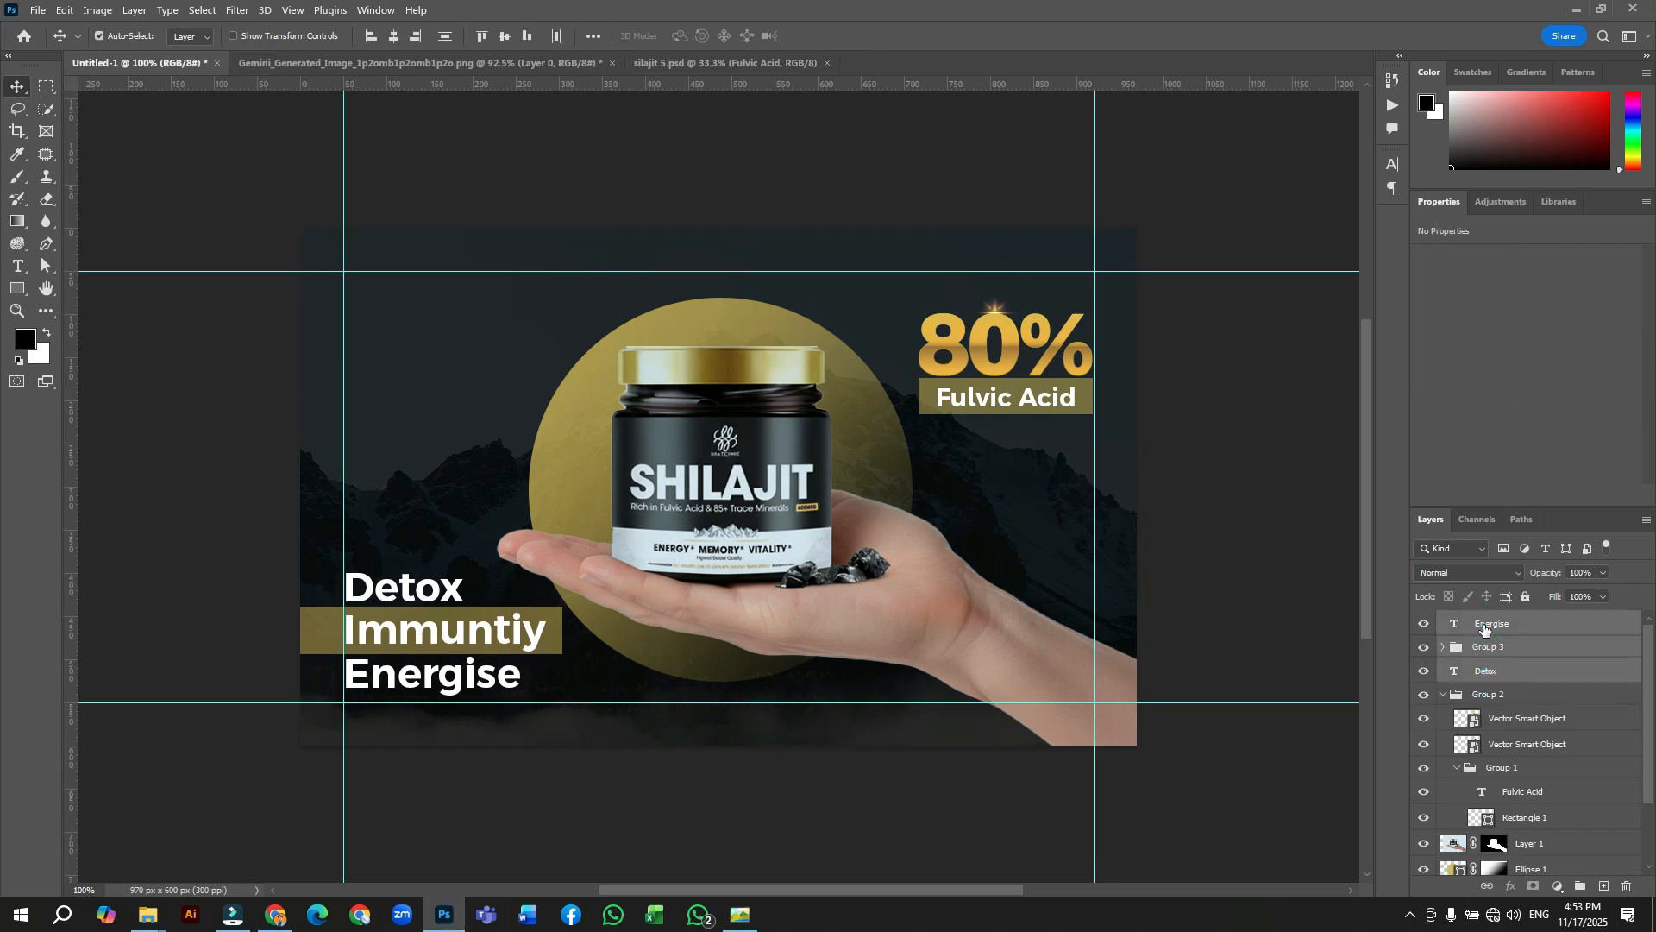
pyautogui.press('Down')
pyautogui.press('Down')
pyautogui.press('Down')
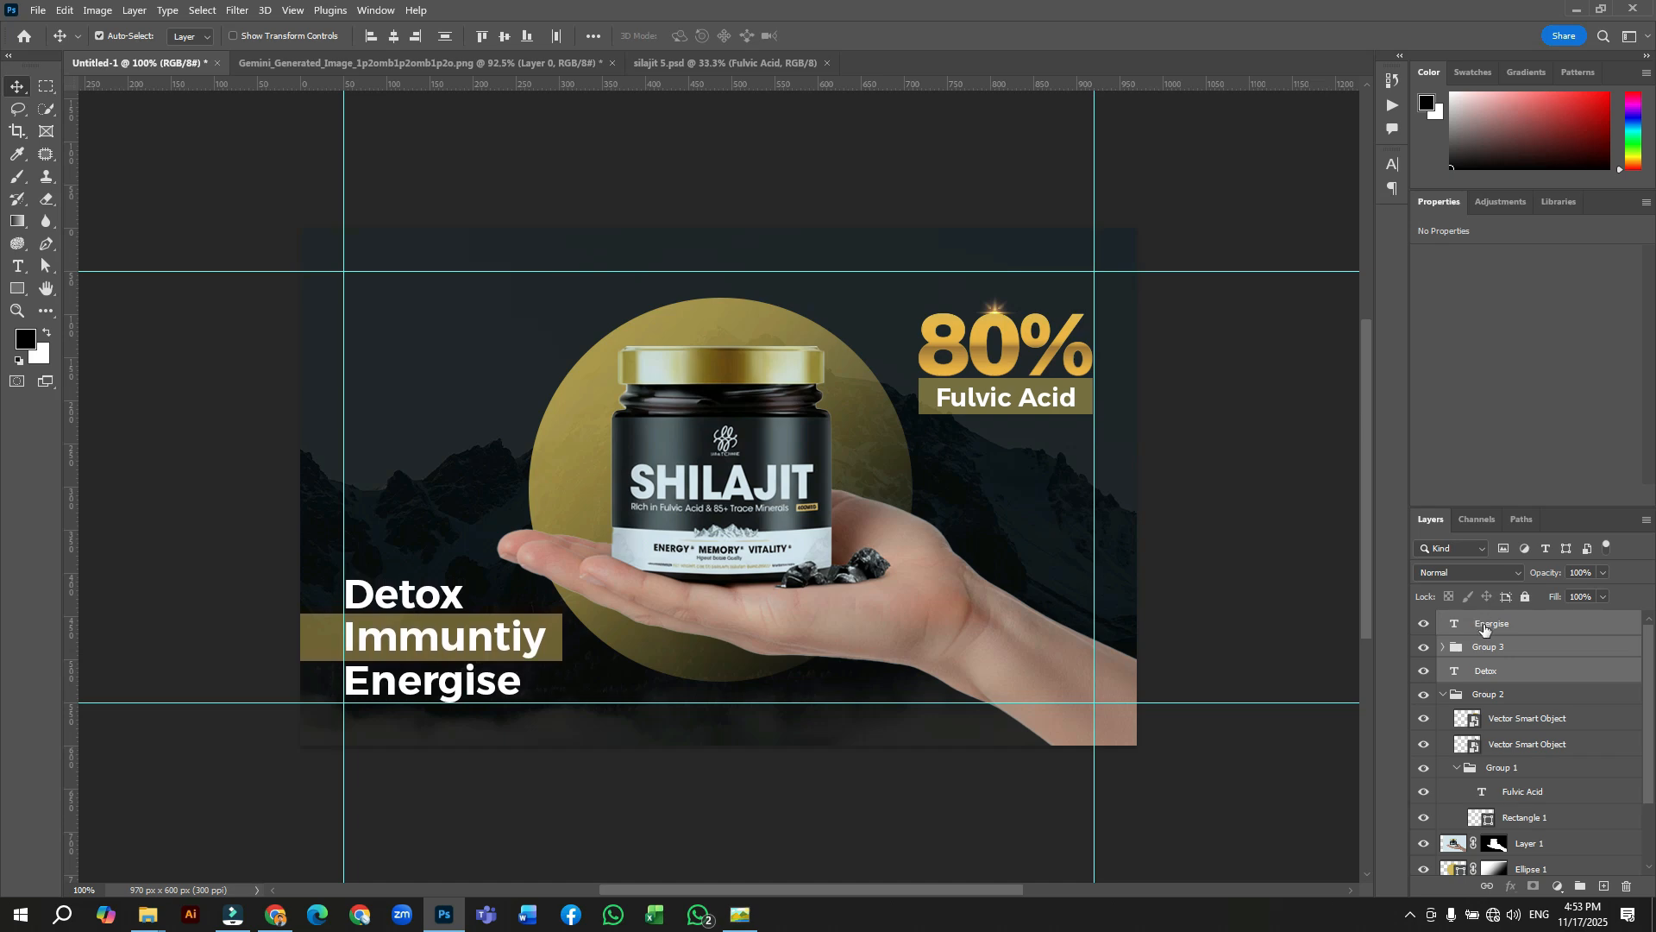
pyautogui.press('Down')
pyautogui.press('Down')
pyautogui.press('Down')
pyautogui.press('Down')
pyautogui.press('Down')
pyautogui.press('Down')
pyautogui.press('Down')
pyautogui.press('Down')
pyautogui.press('Down')
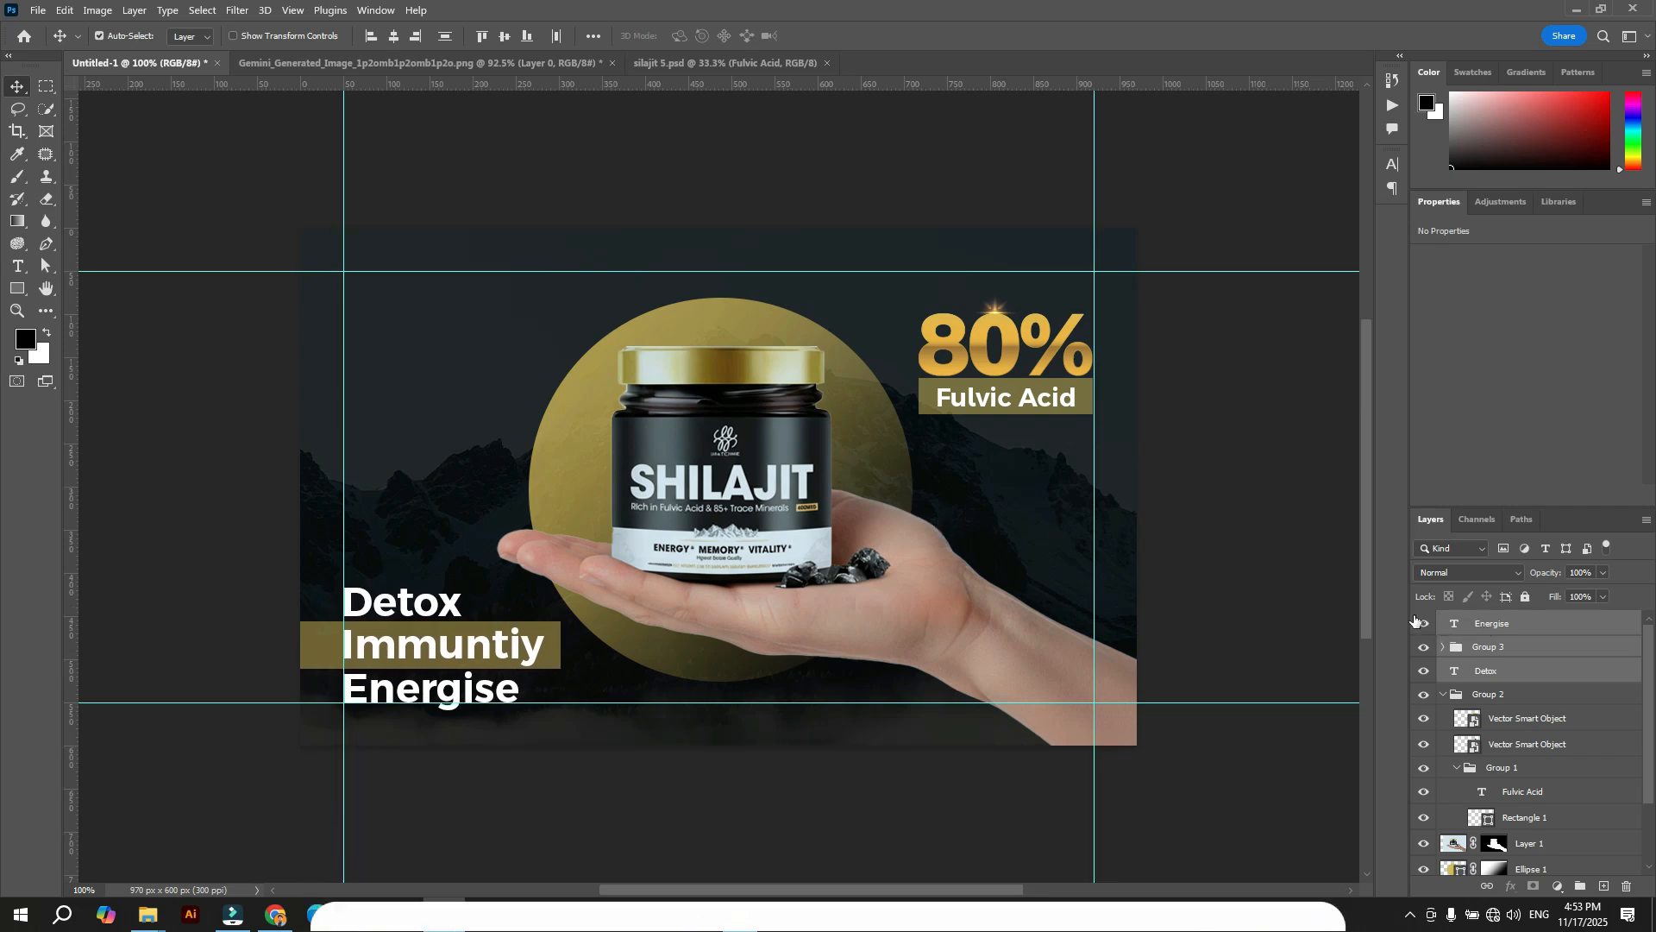
# Scale the three benefit lines together to 93.08% and position them at X 135 px, Y 490.50 px
pyautogui.press('ctrl')
pyautogui.hotkey('ctrl', 't')
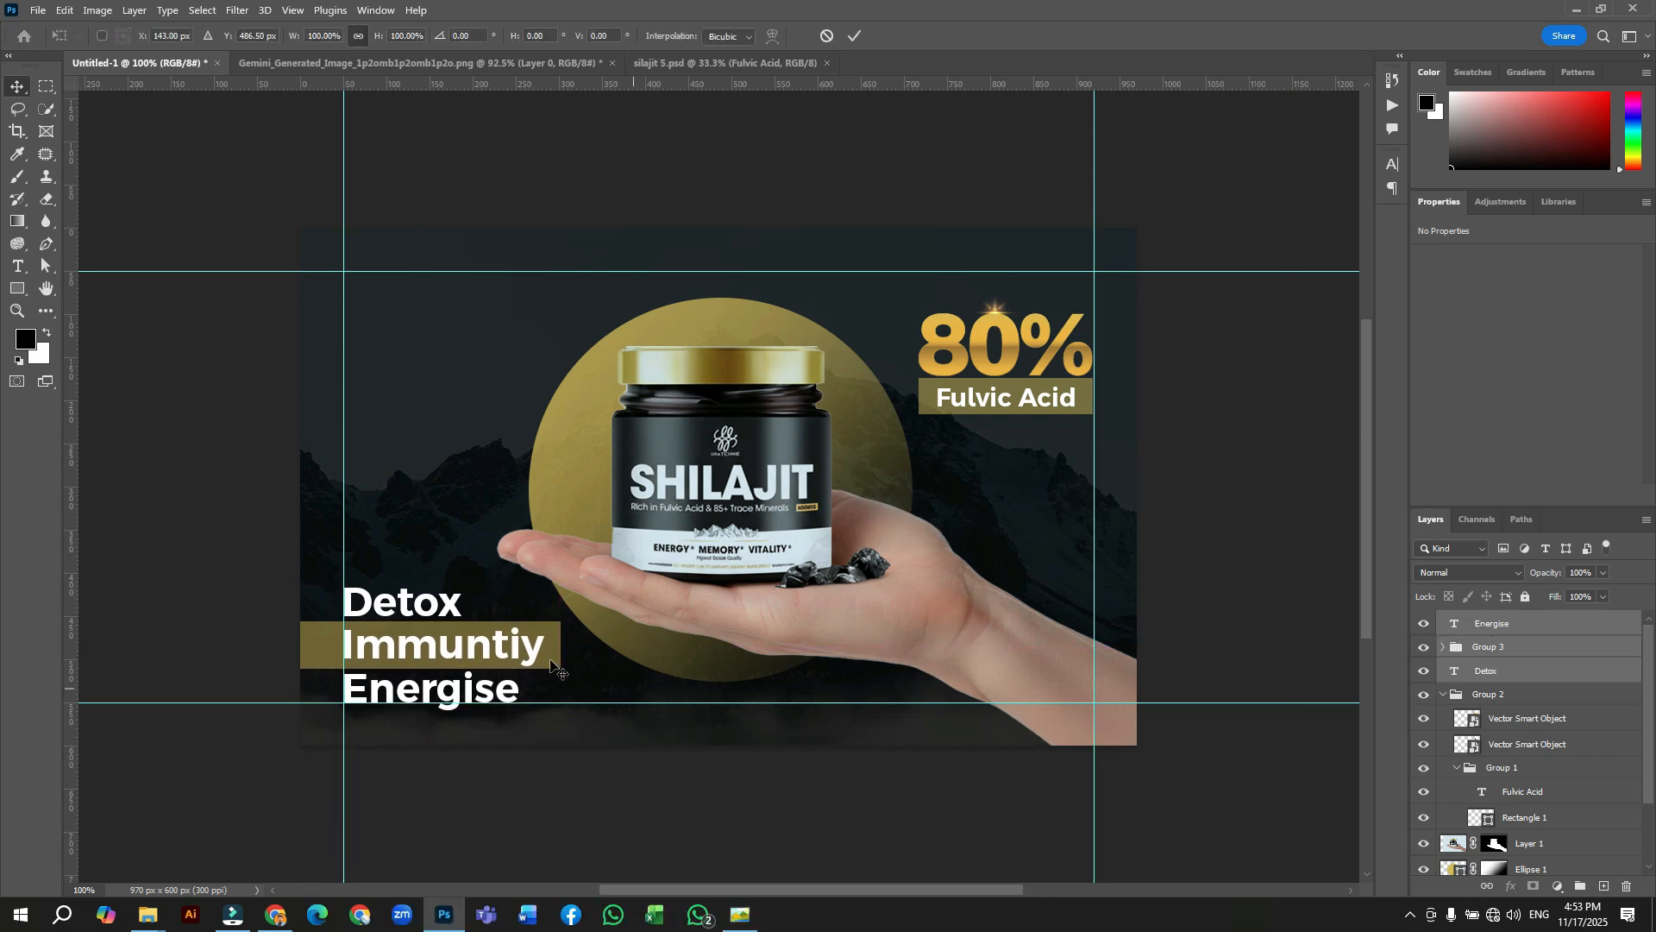
pyautogui.moveTo(550, 647); pyautogui.dragTo(542, 648)
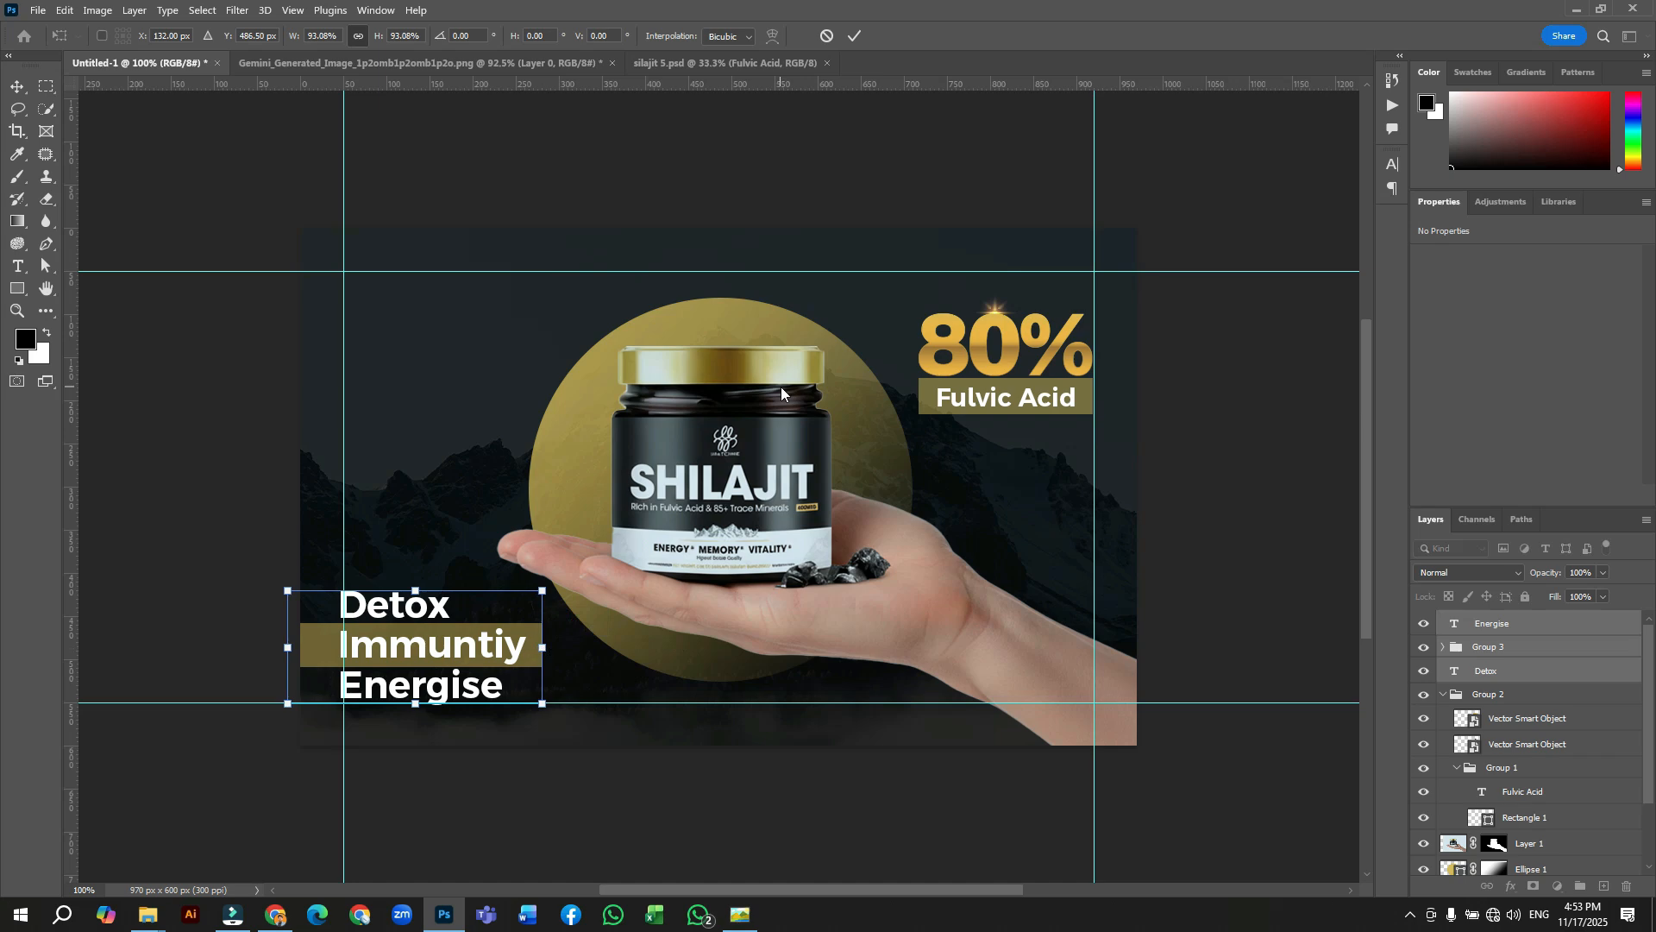
pyautogui.press('Right')
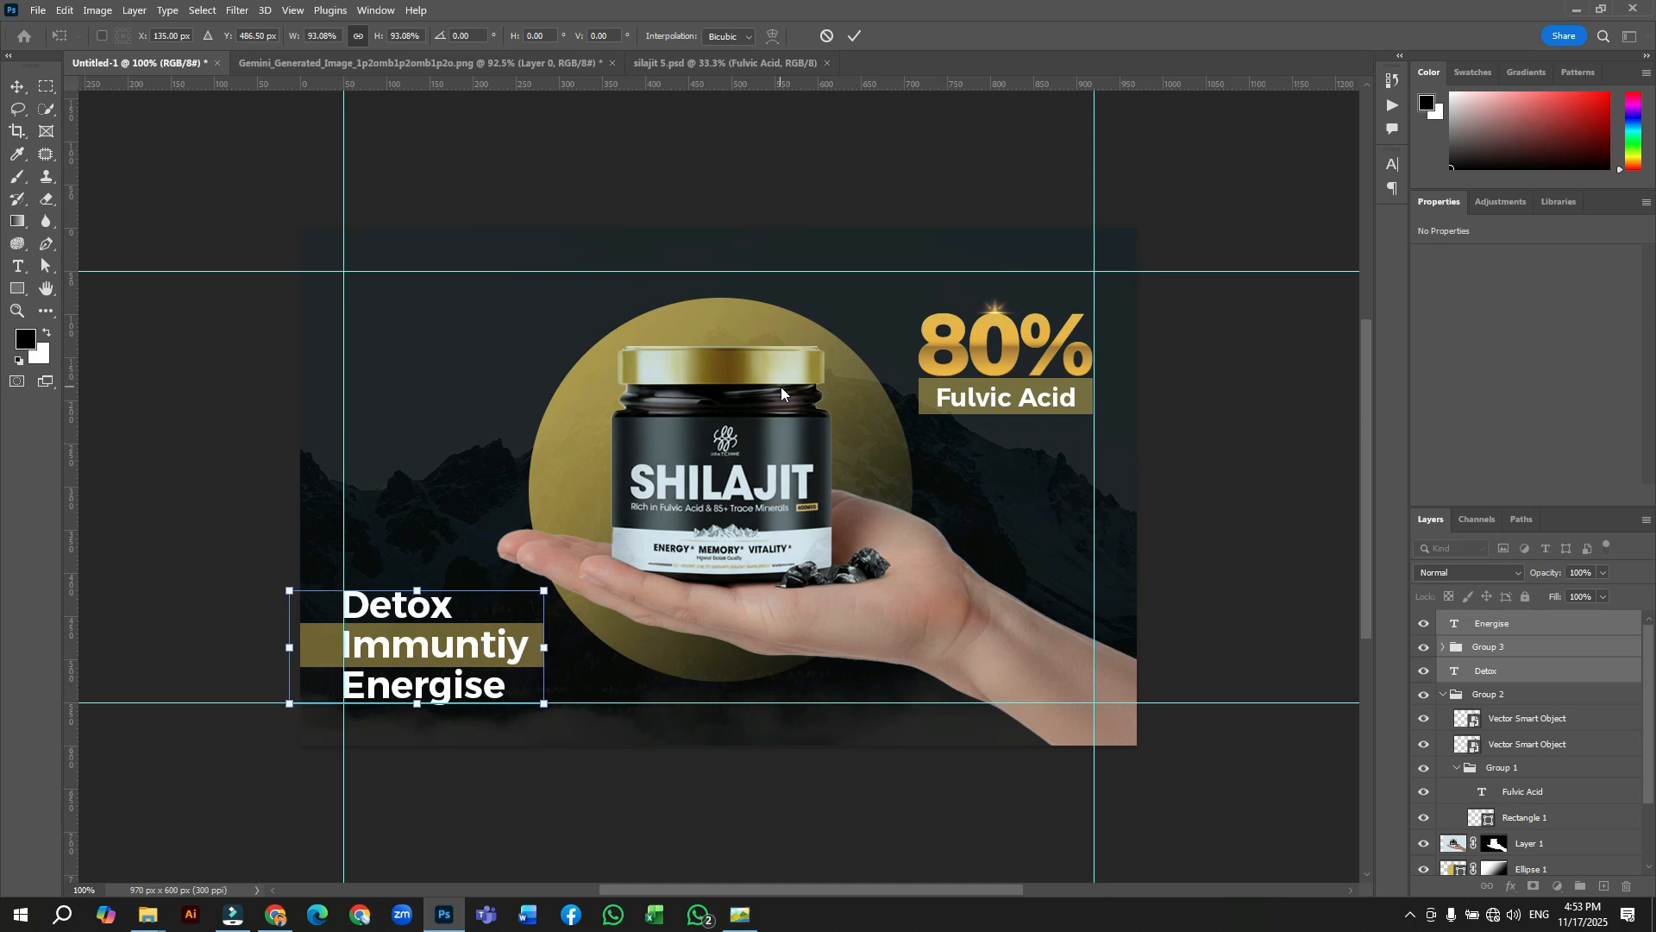
pyautogui.press('Down')
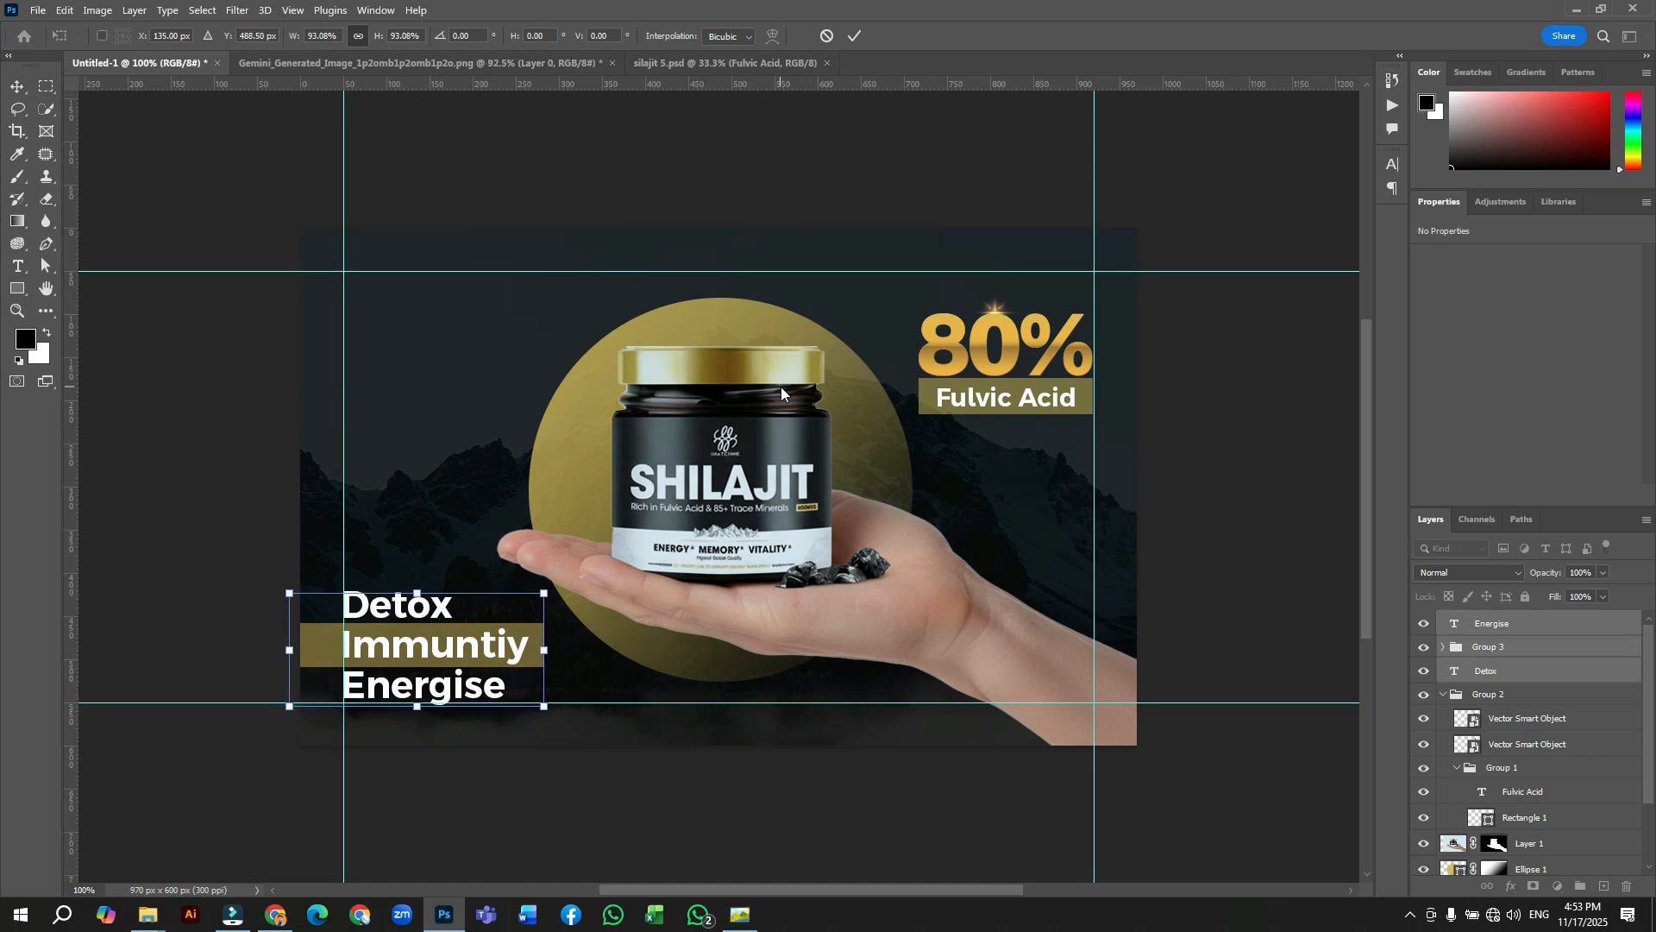
pyautogui.press('Down')
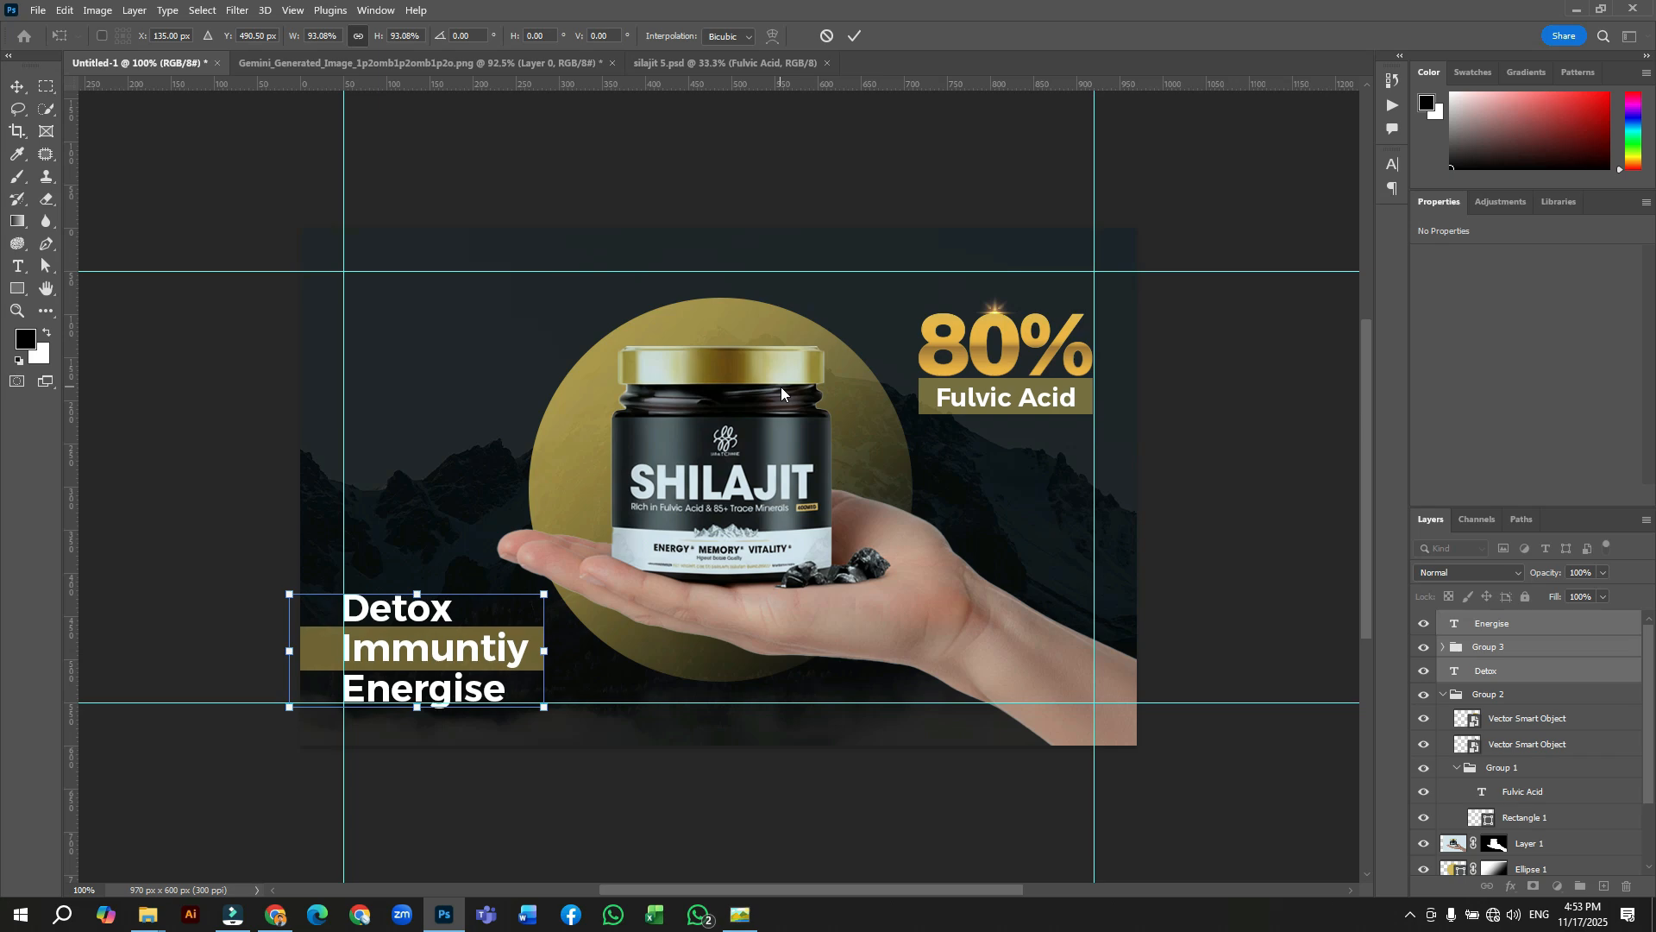
pyautogui.click(850, 36)
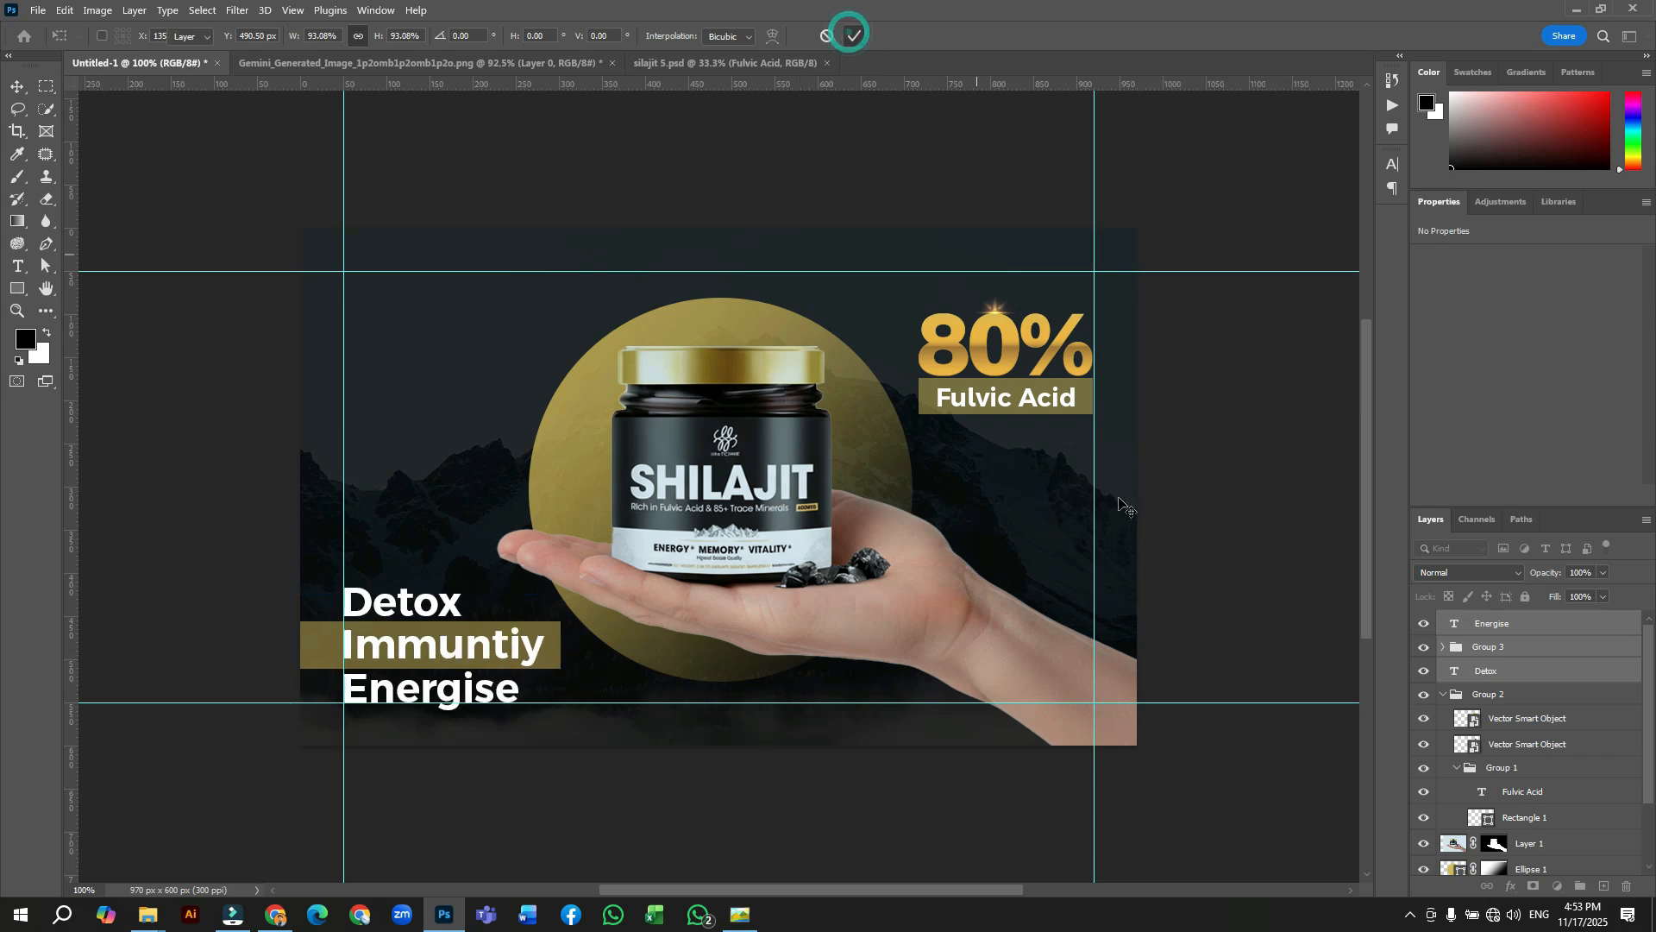
# Stretch the gold rectangle behind Fulvic Acid sideways to the banner's right edge, making it about 253 px wide
pyautogui.click(1088, 405)
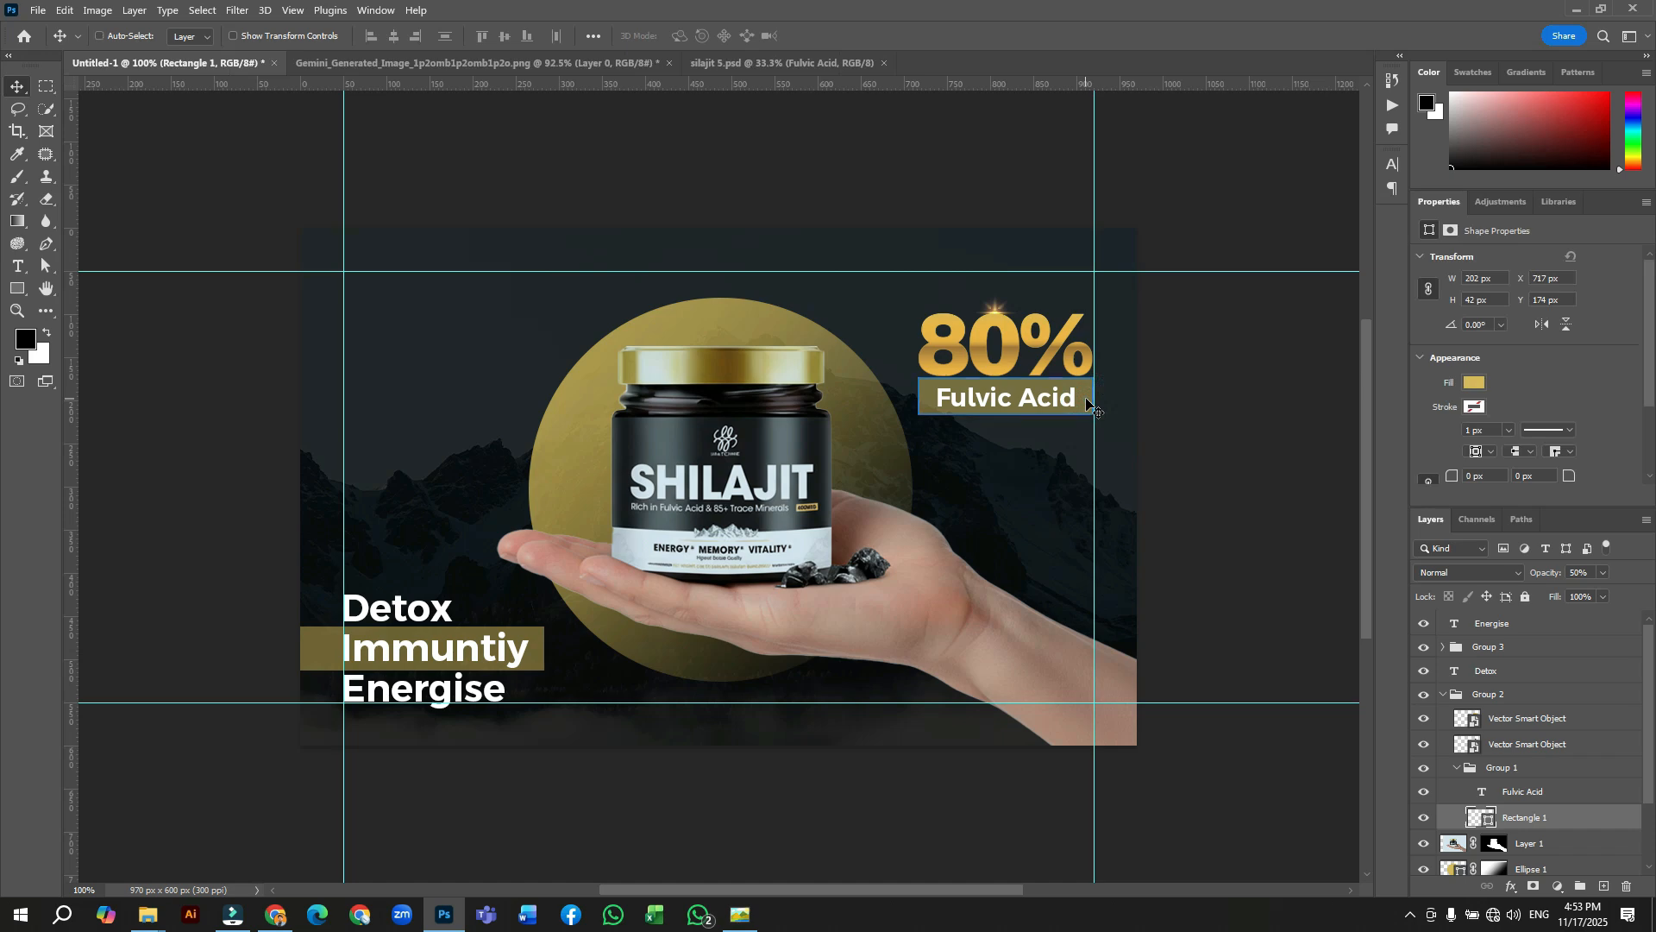
pyautogui.hotkey('ctrl', 't')
pyautogui.moveTo(1094, 396); pyautogui.dragTo(1140, 395)
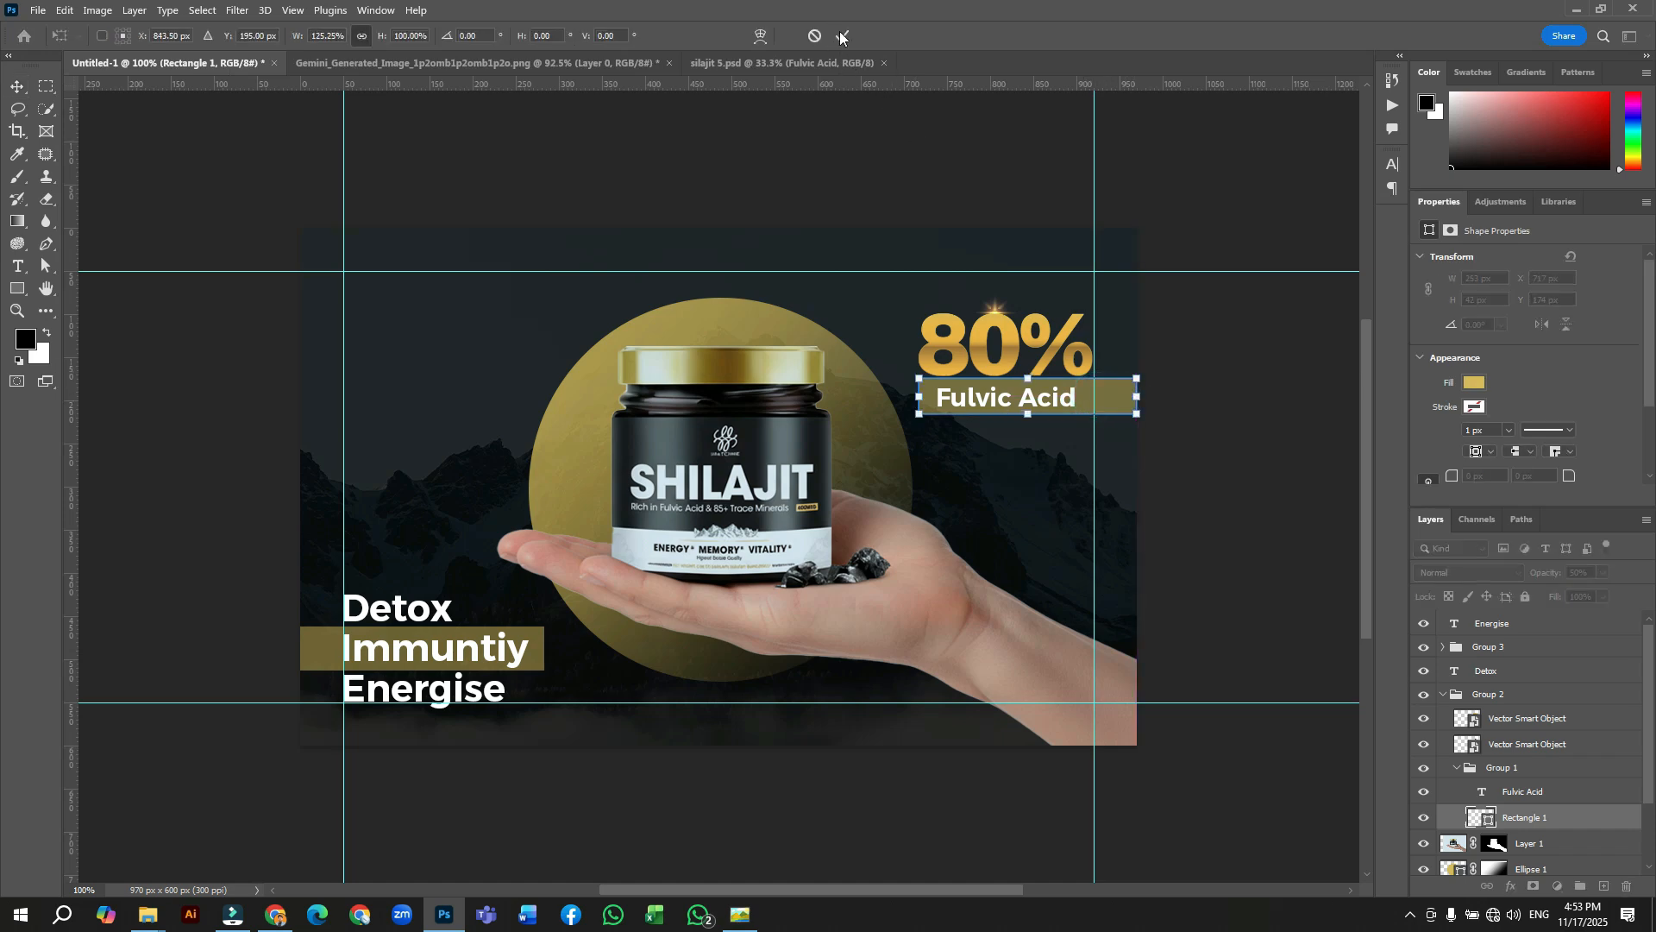
pyautogui.click(1256, 535)
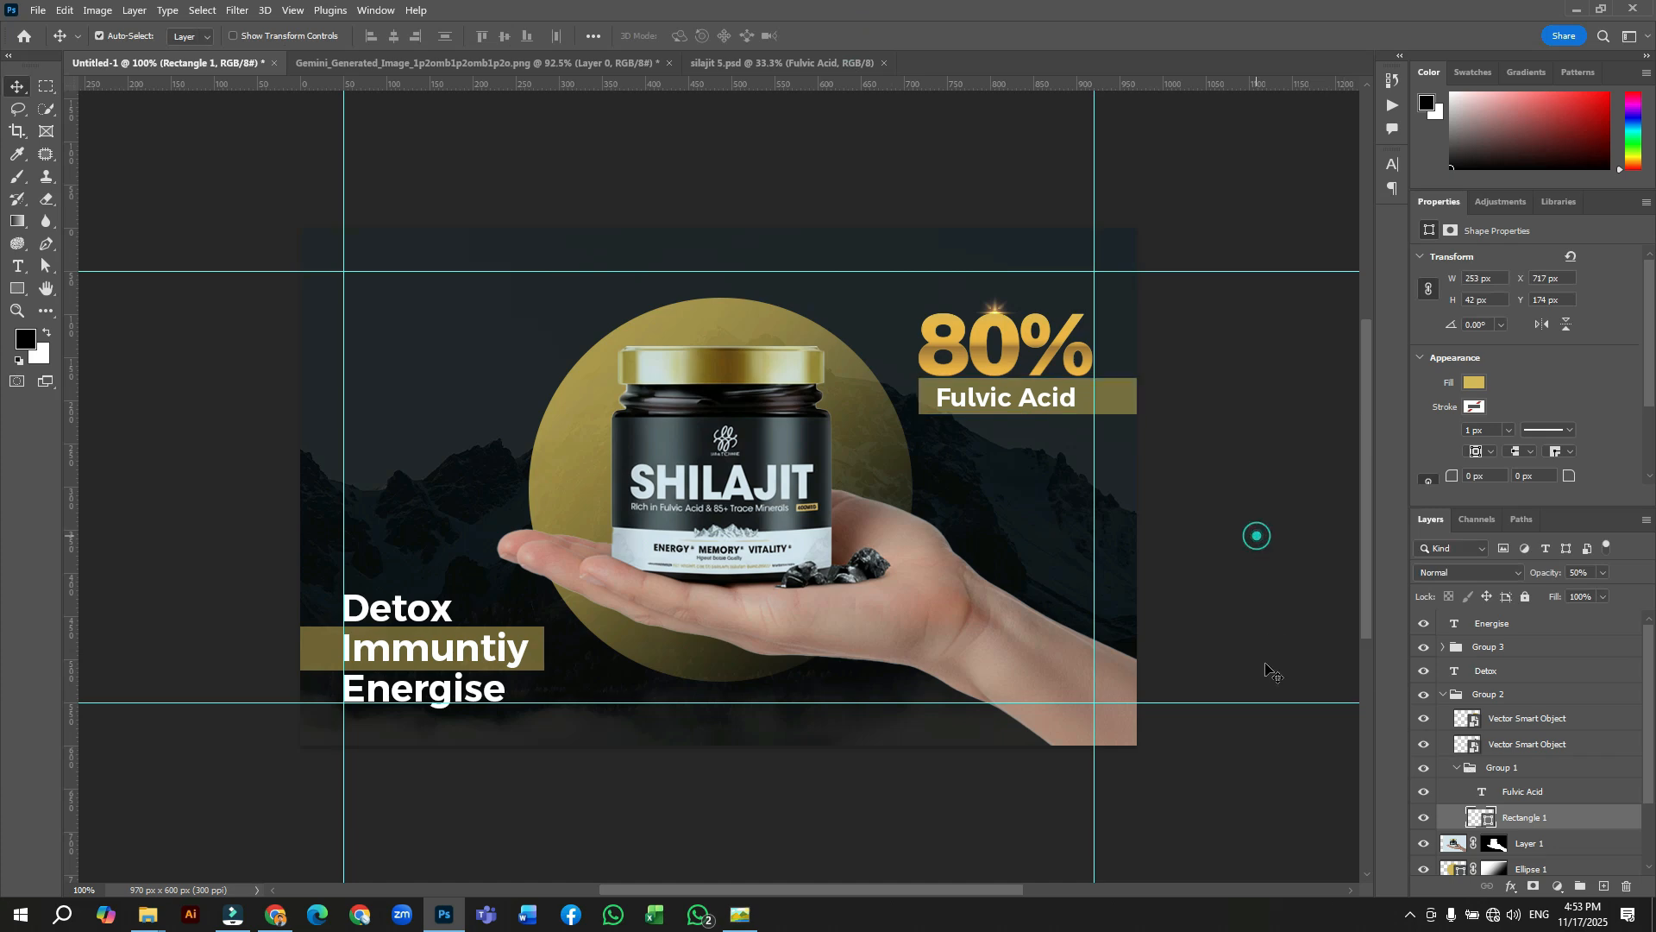
# Collapse the 80% Fulvic Acid groups and move the whole label up to the upper guide, at about Y 98.50 px
pyautogui.click(1457, 767)
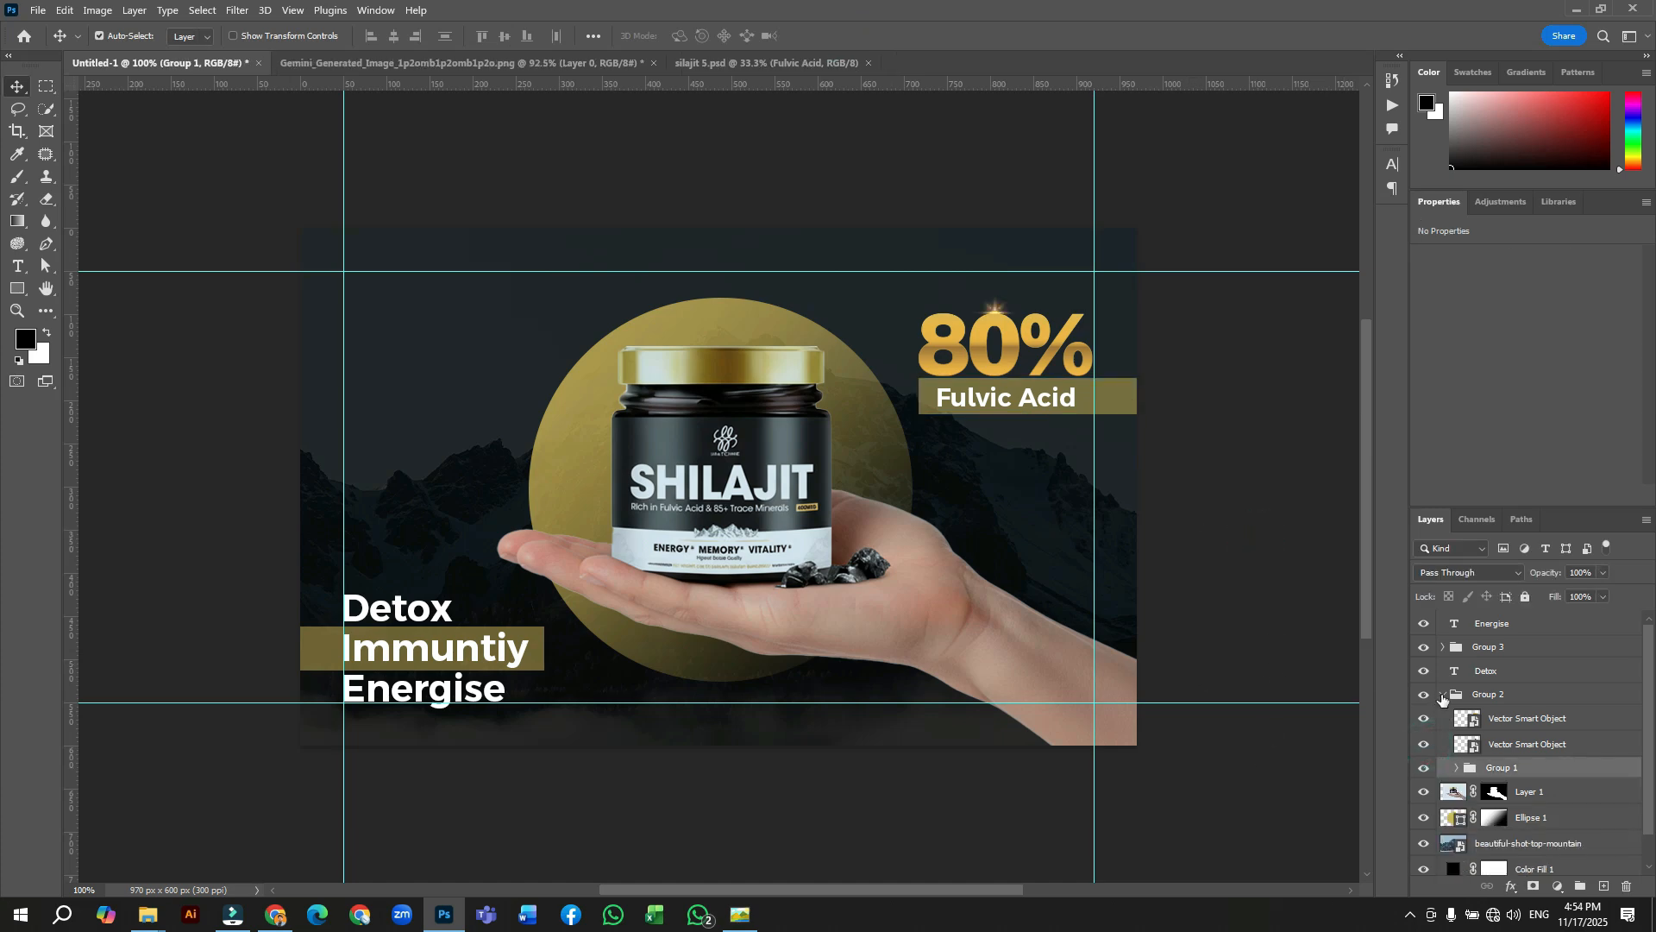
pyautogui.click(1442, 695)
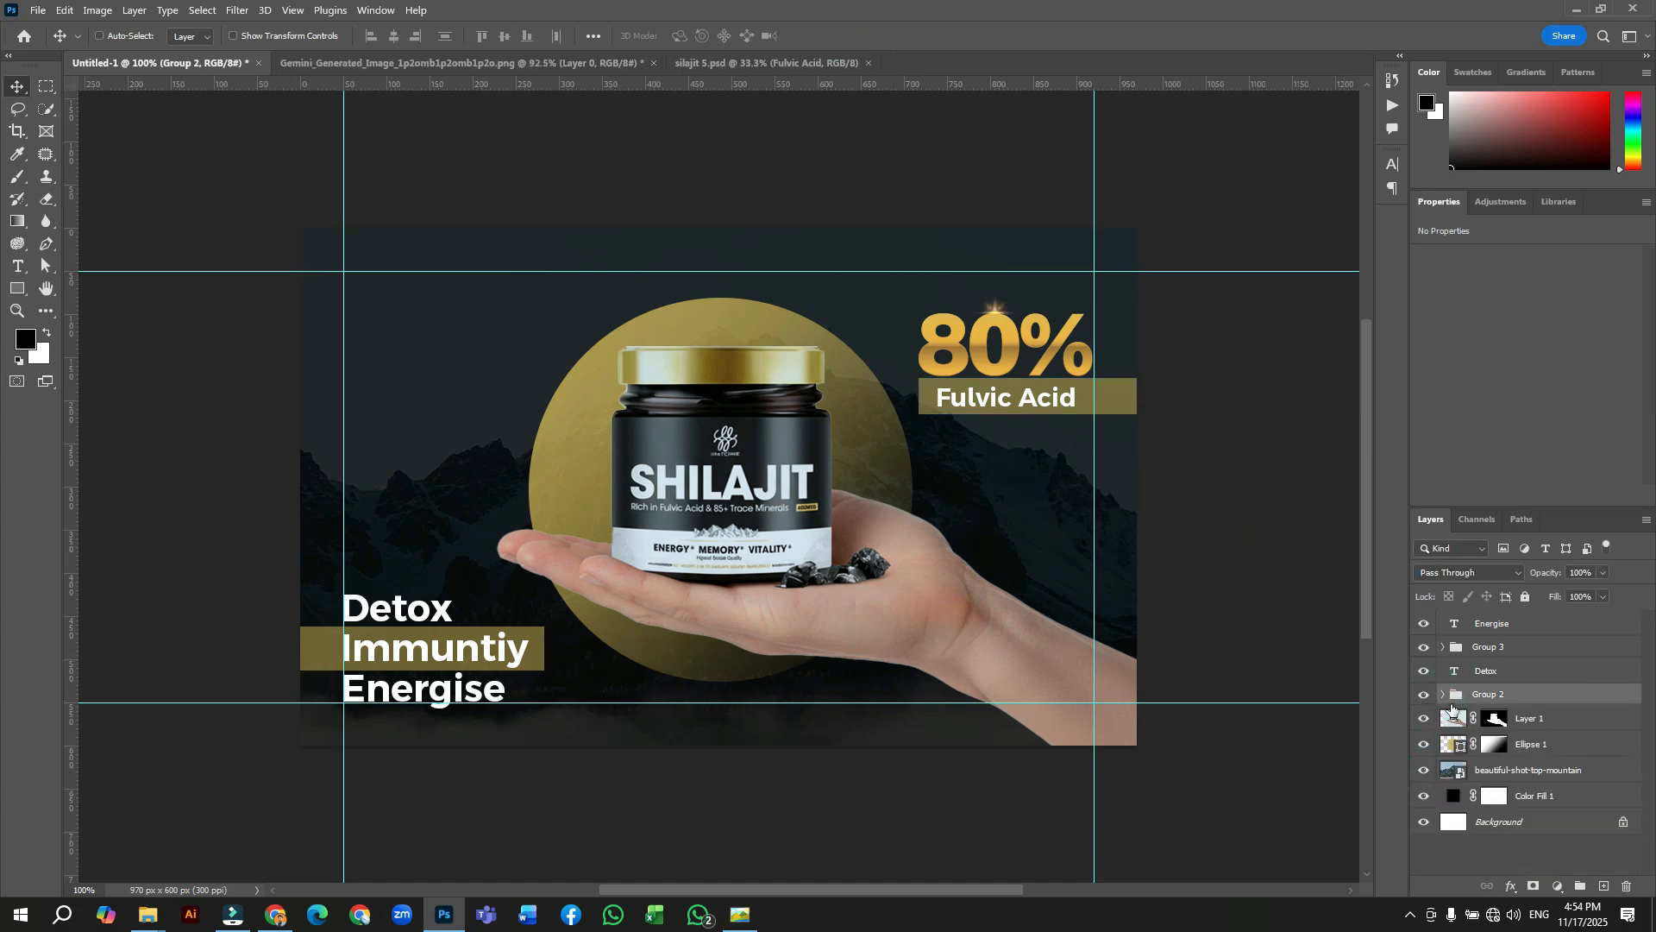
pyautogui.hotkey('ctrl', 't')
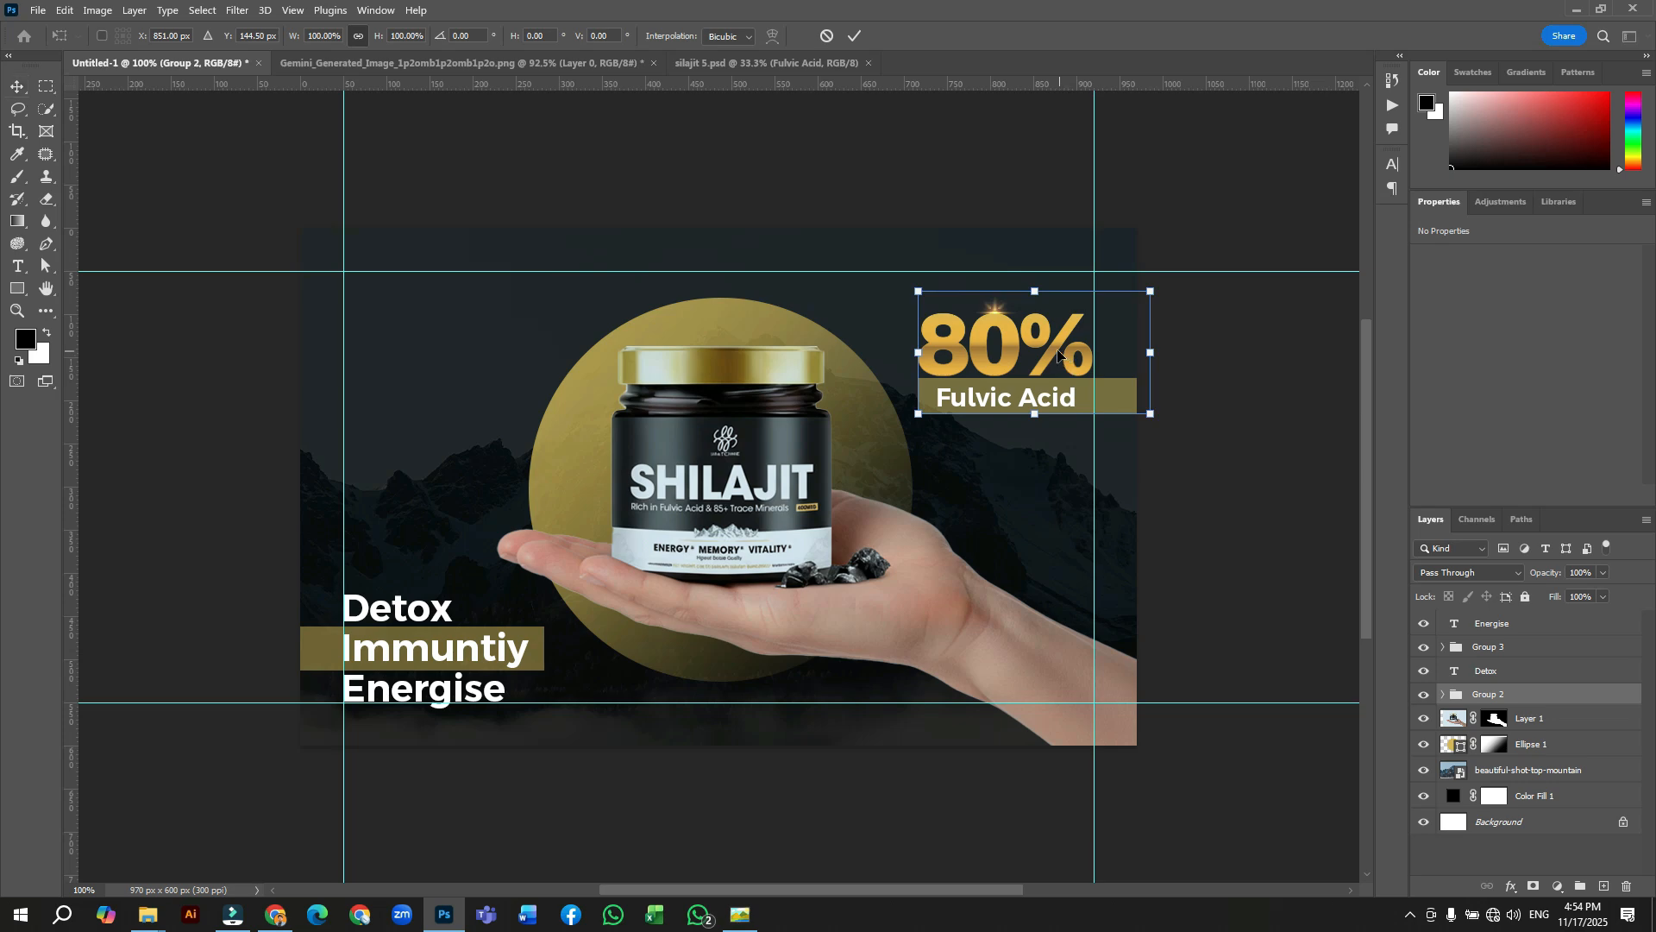
pyautogui.moveTo(1057, 342); pyautogui.dragTo(1066, 302)
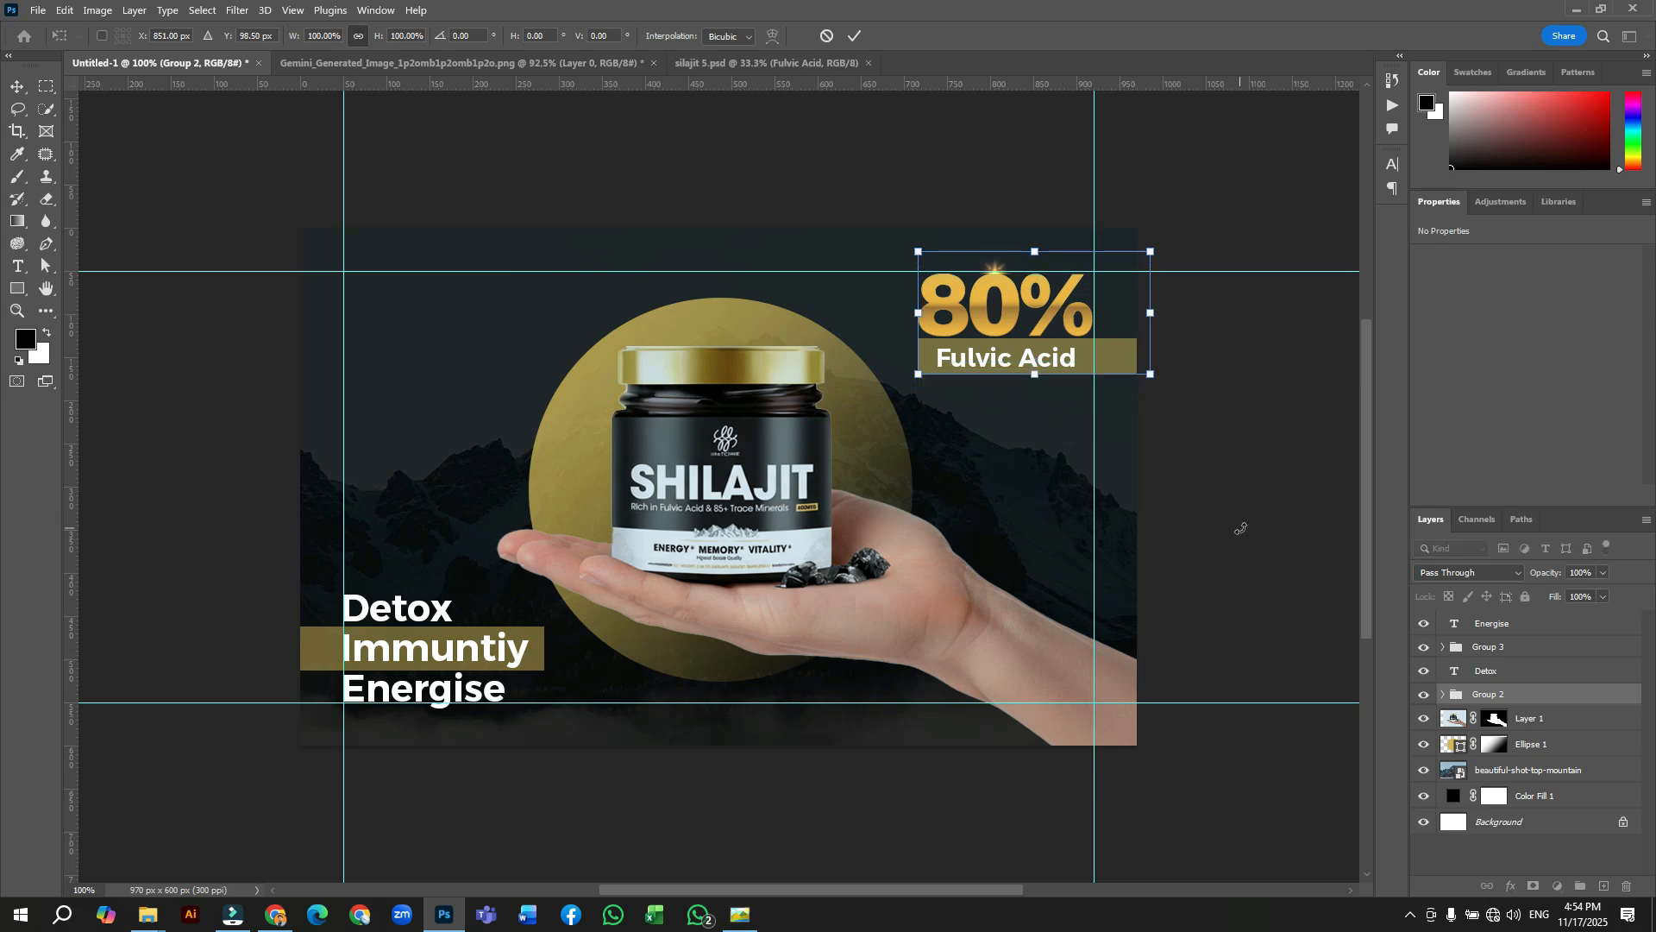
pyautogui.click(854, 35)
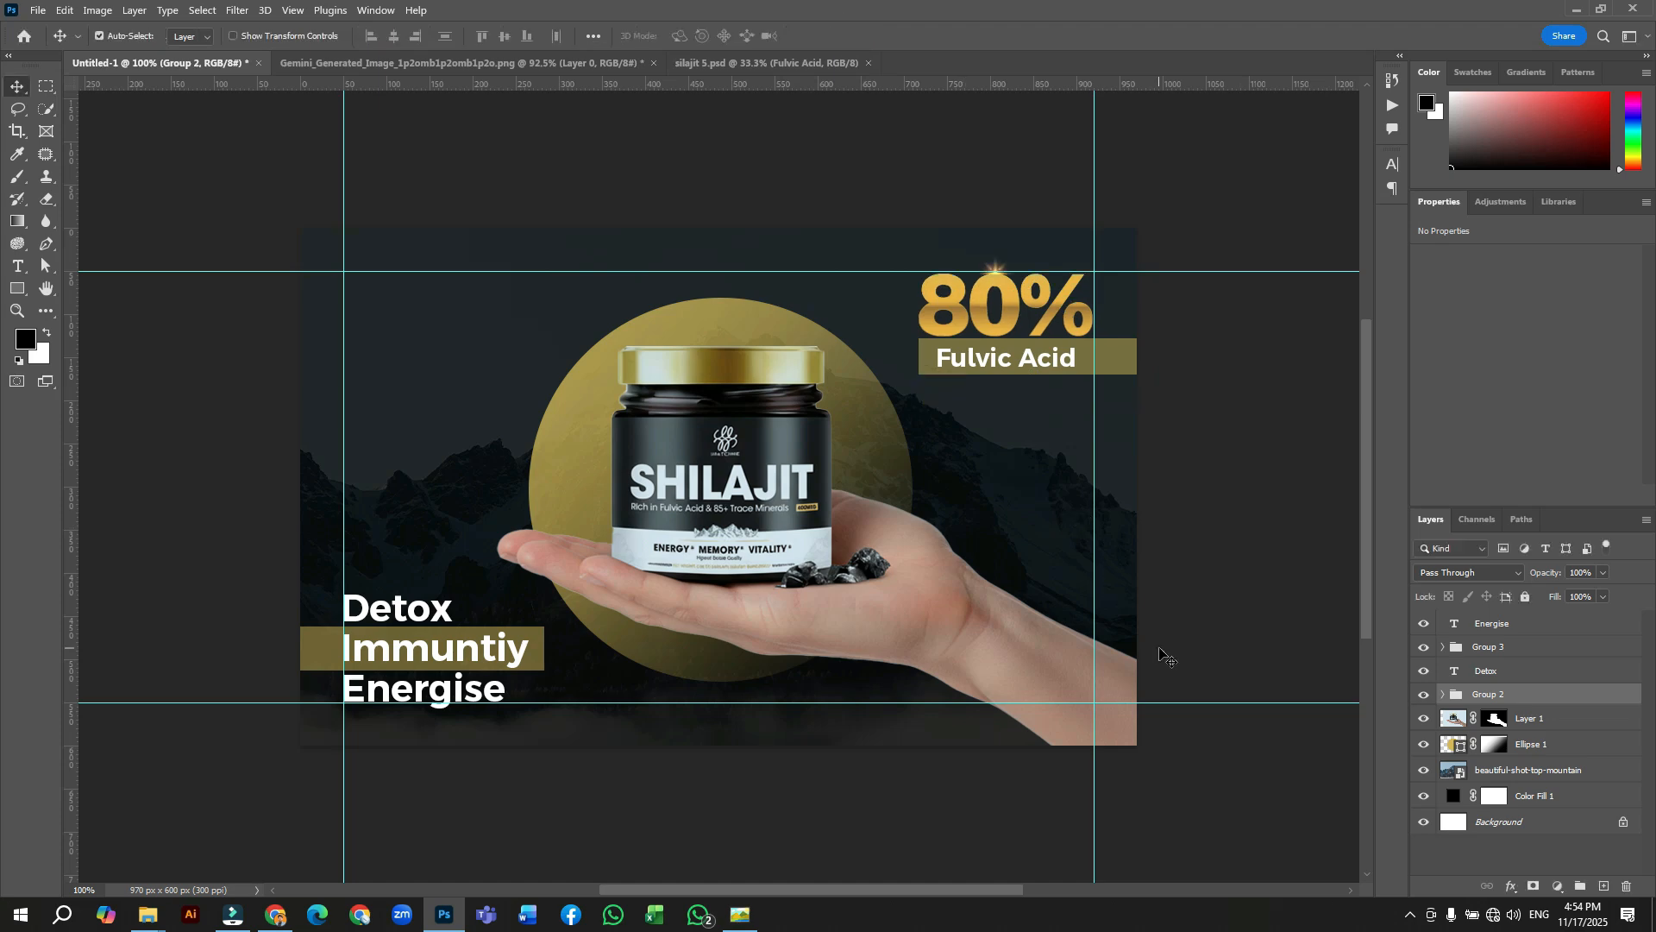
# Place the renewable-energy_1015595 icon as an embedded object, scale it to 3.90% and position it above the Detox text
pyautogui.click(40, 11)
pyautogui.click(89, 352)
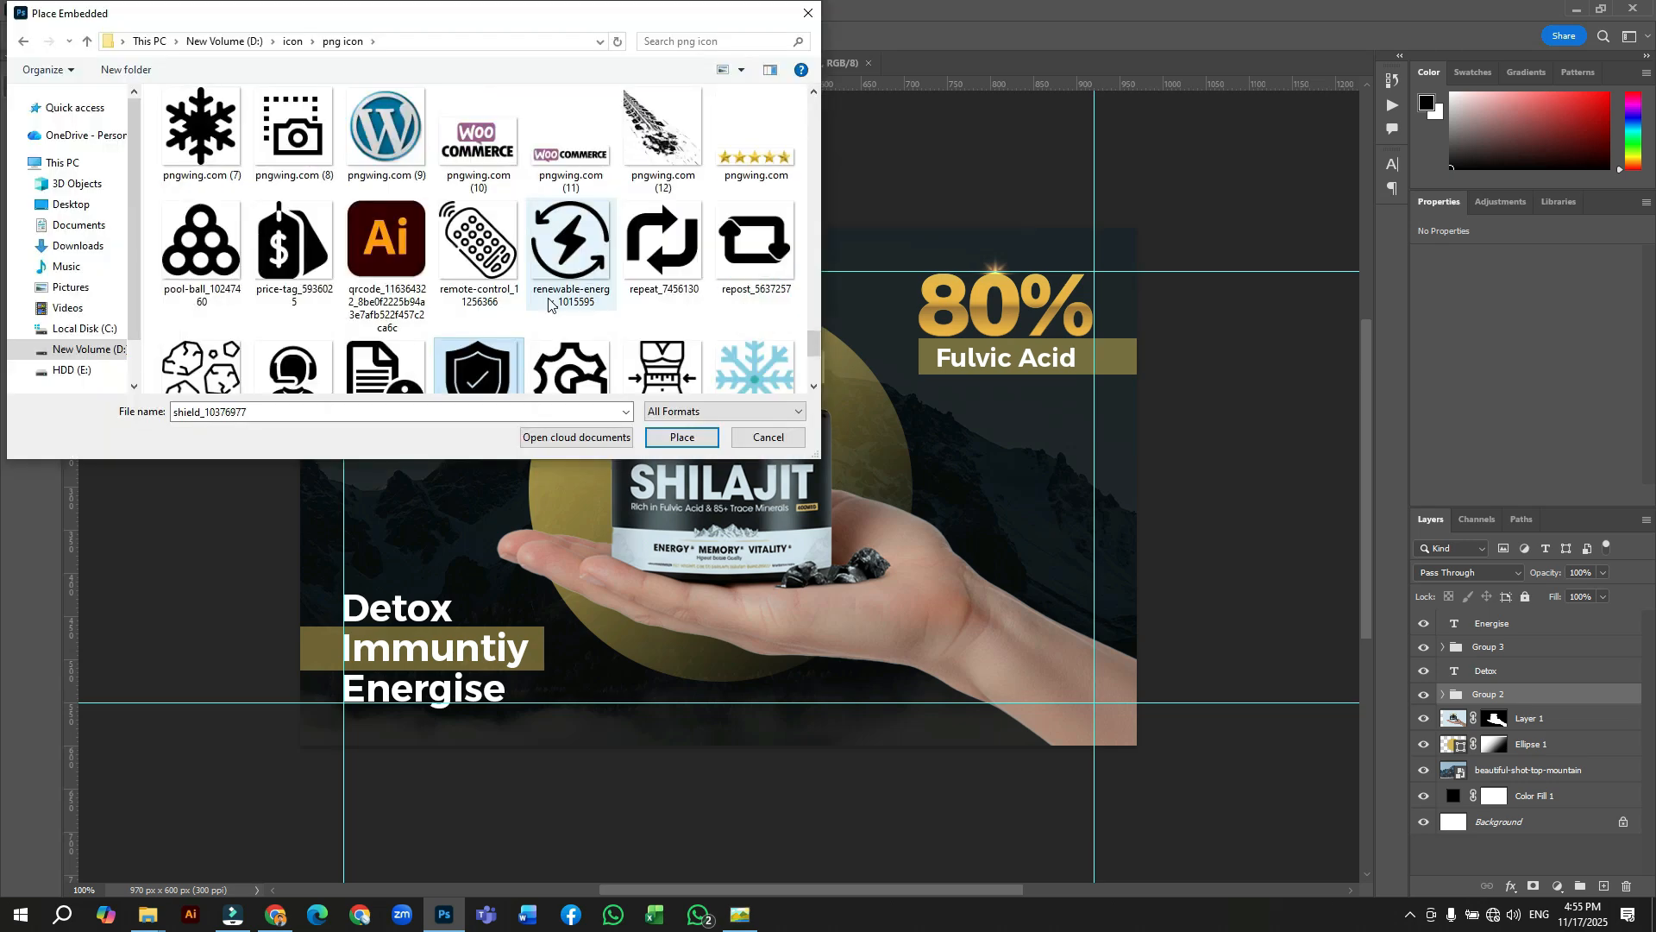
pyautogui.click(574, 228)
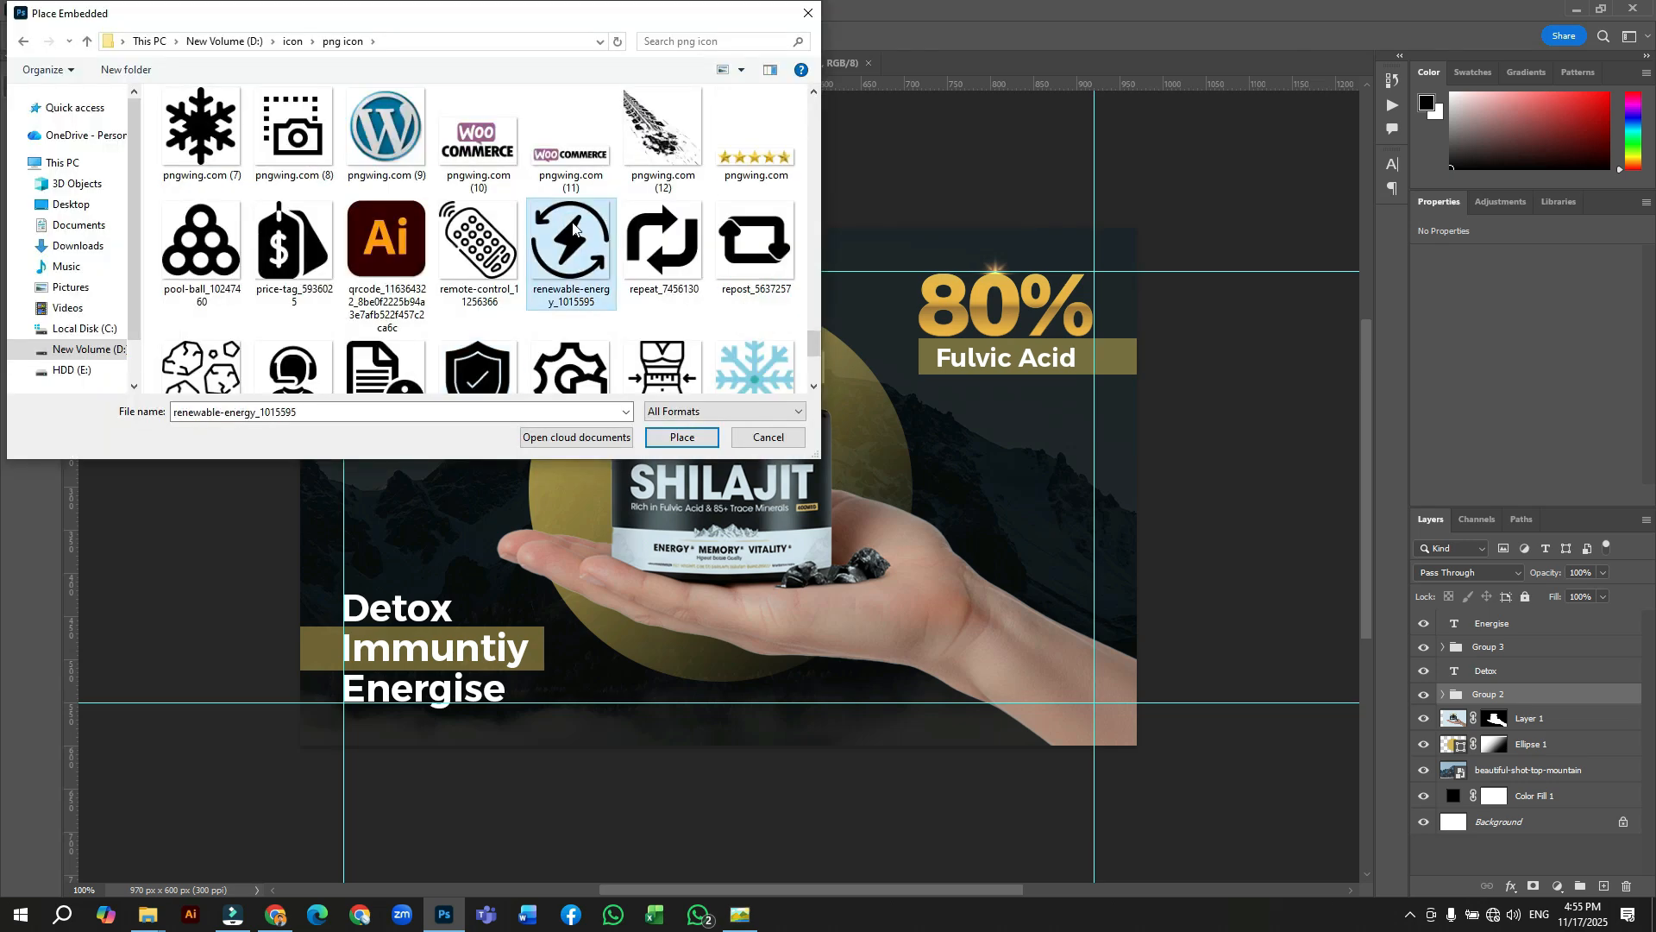
pyautogui.click(678, 438)
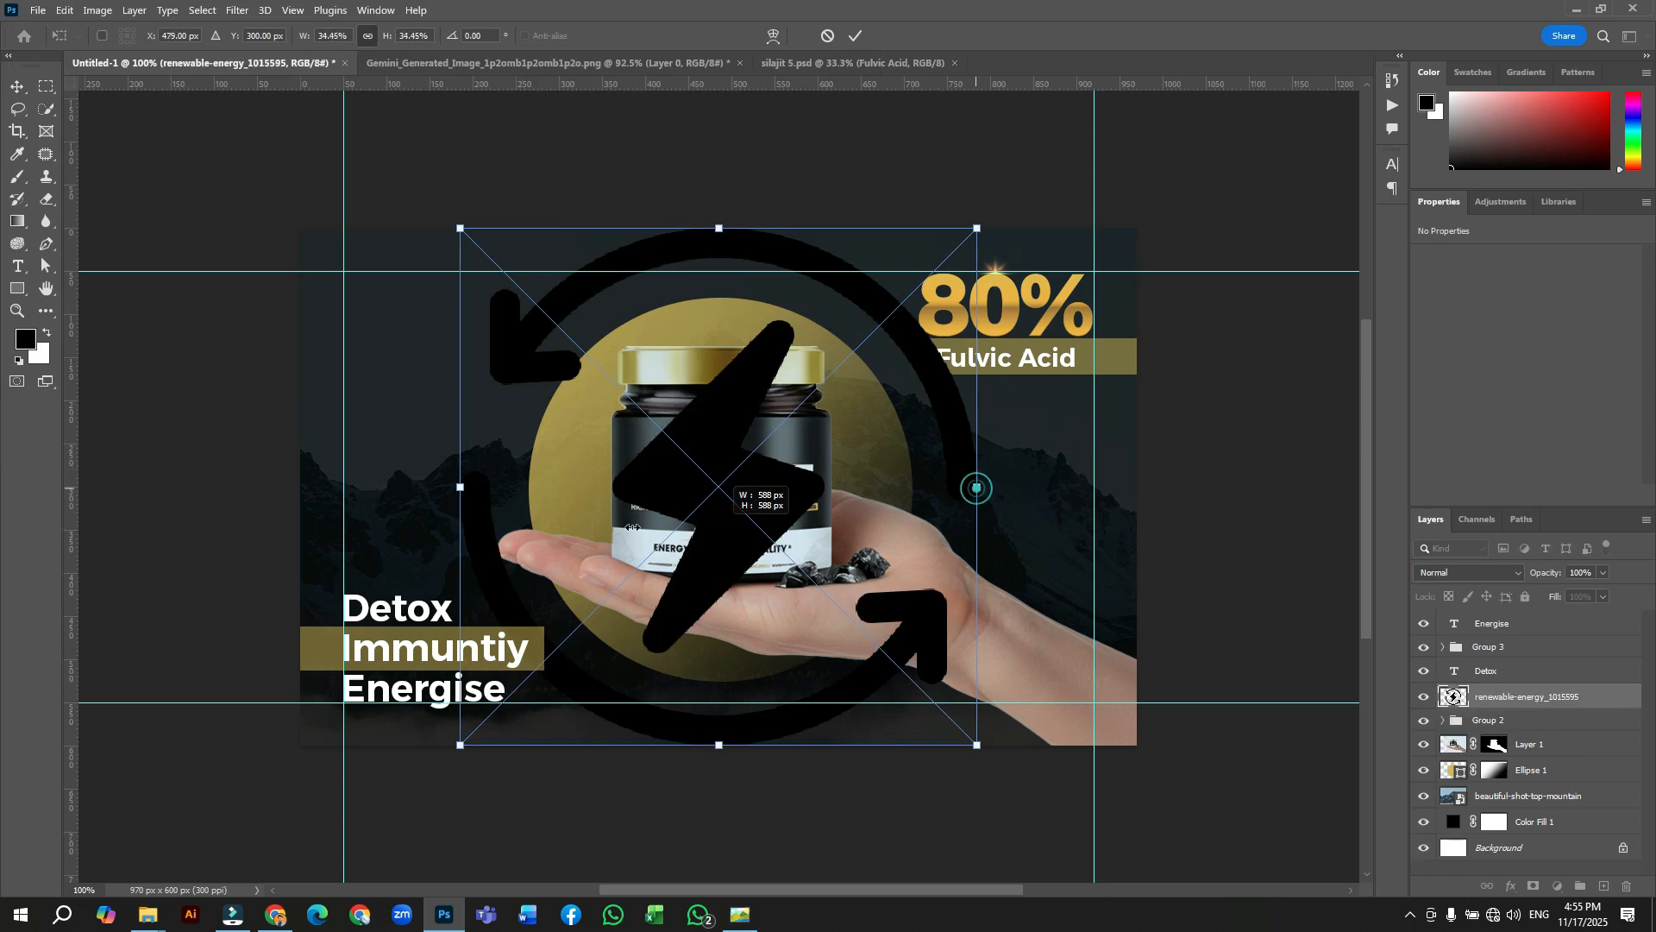
pyautogui.moveTo(976, 485); pyautogui.dragTo(398, 556)
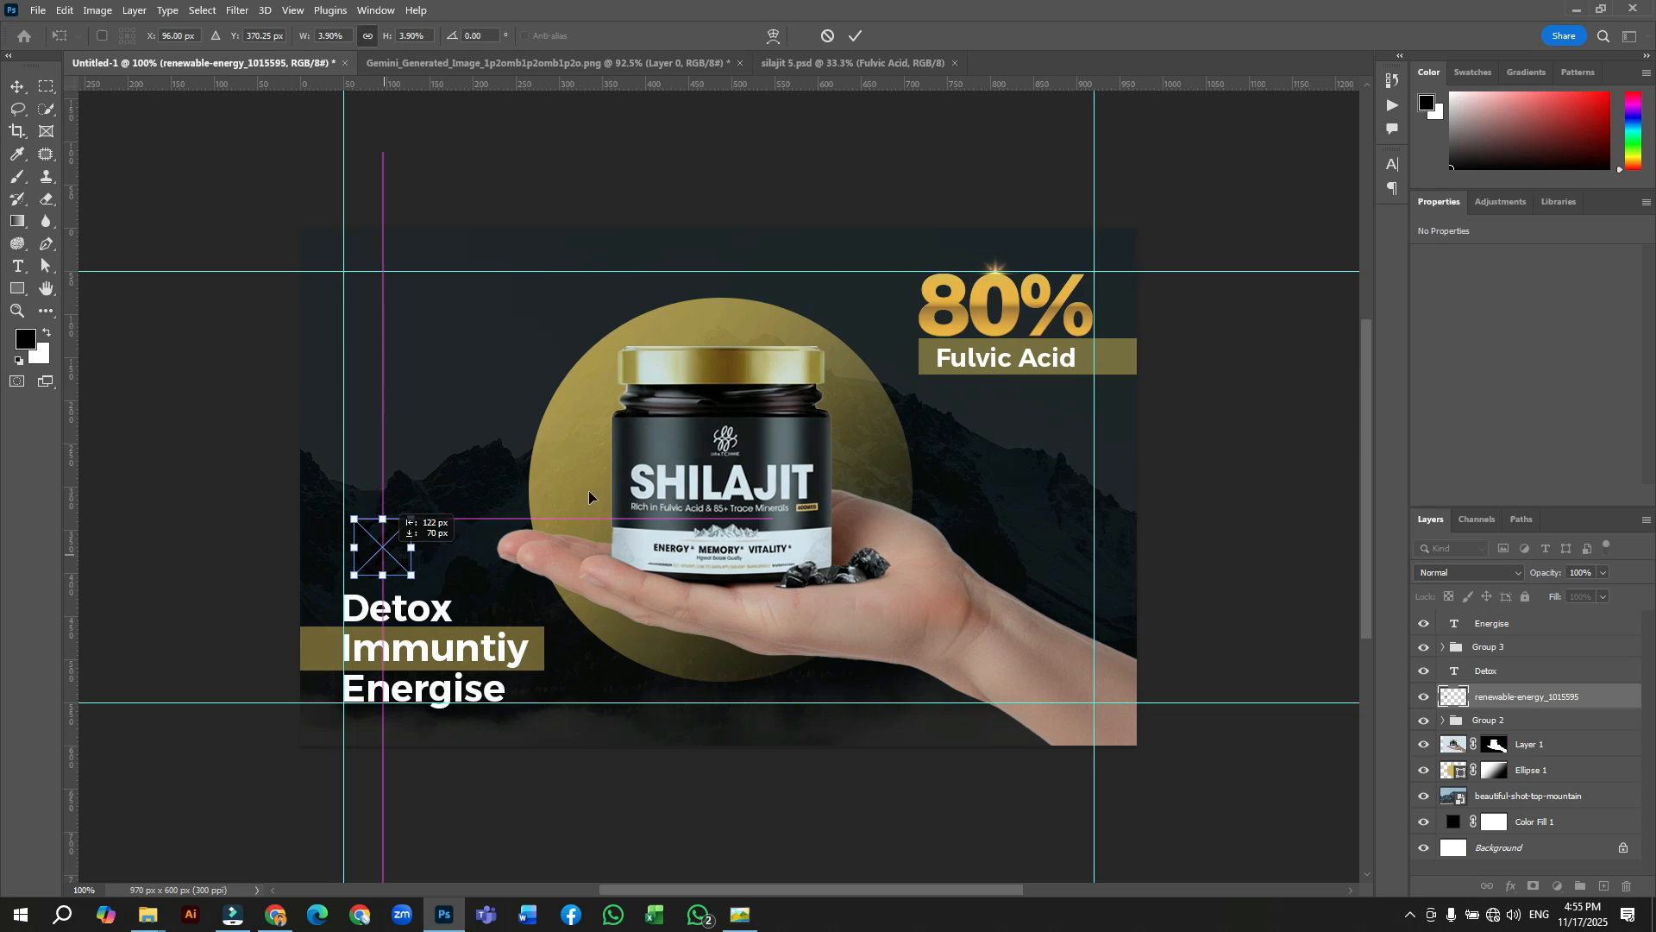
pyautogui.click(854, 36)
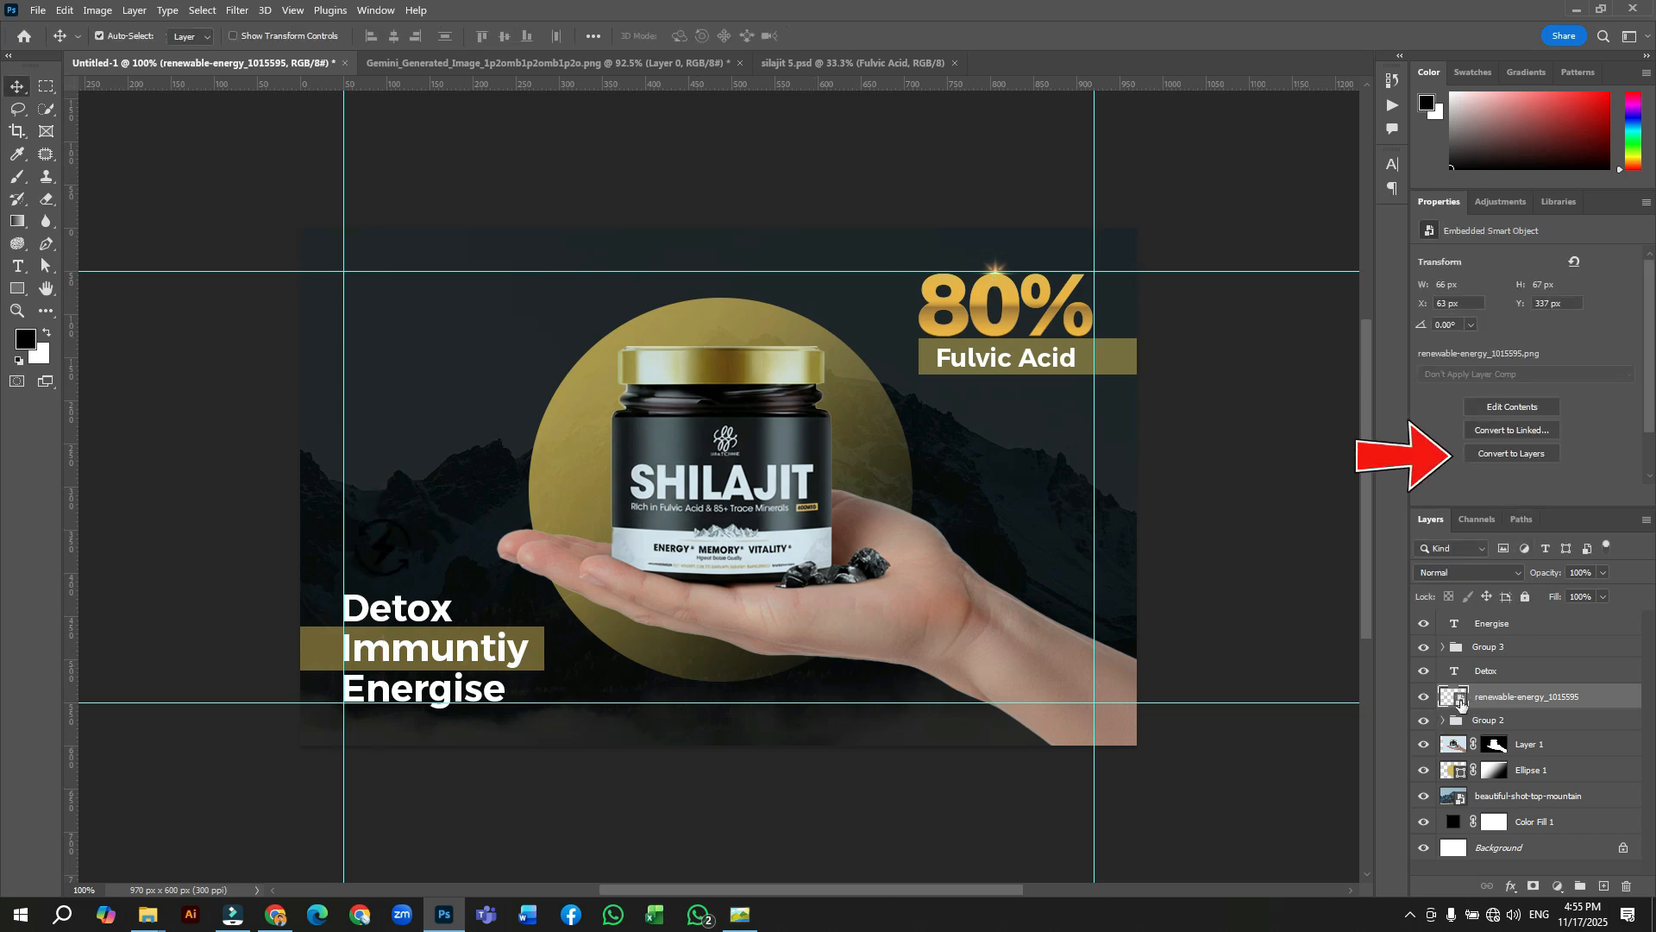
# Convert the renewable-energy icon's smart object to a regular layer, retaining its transforms
pyautogui.click(1520, 458)
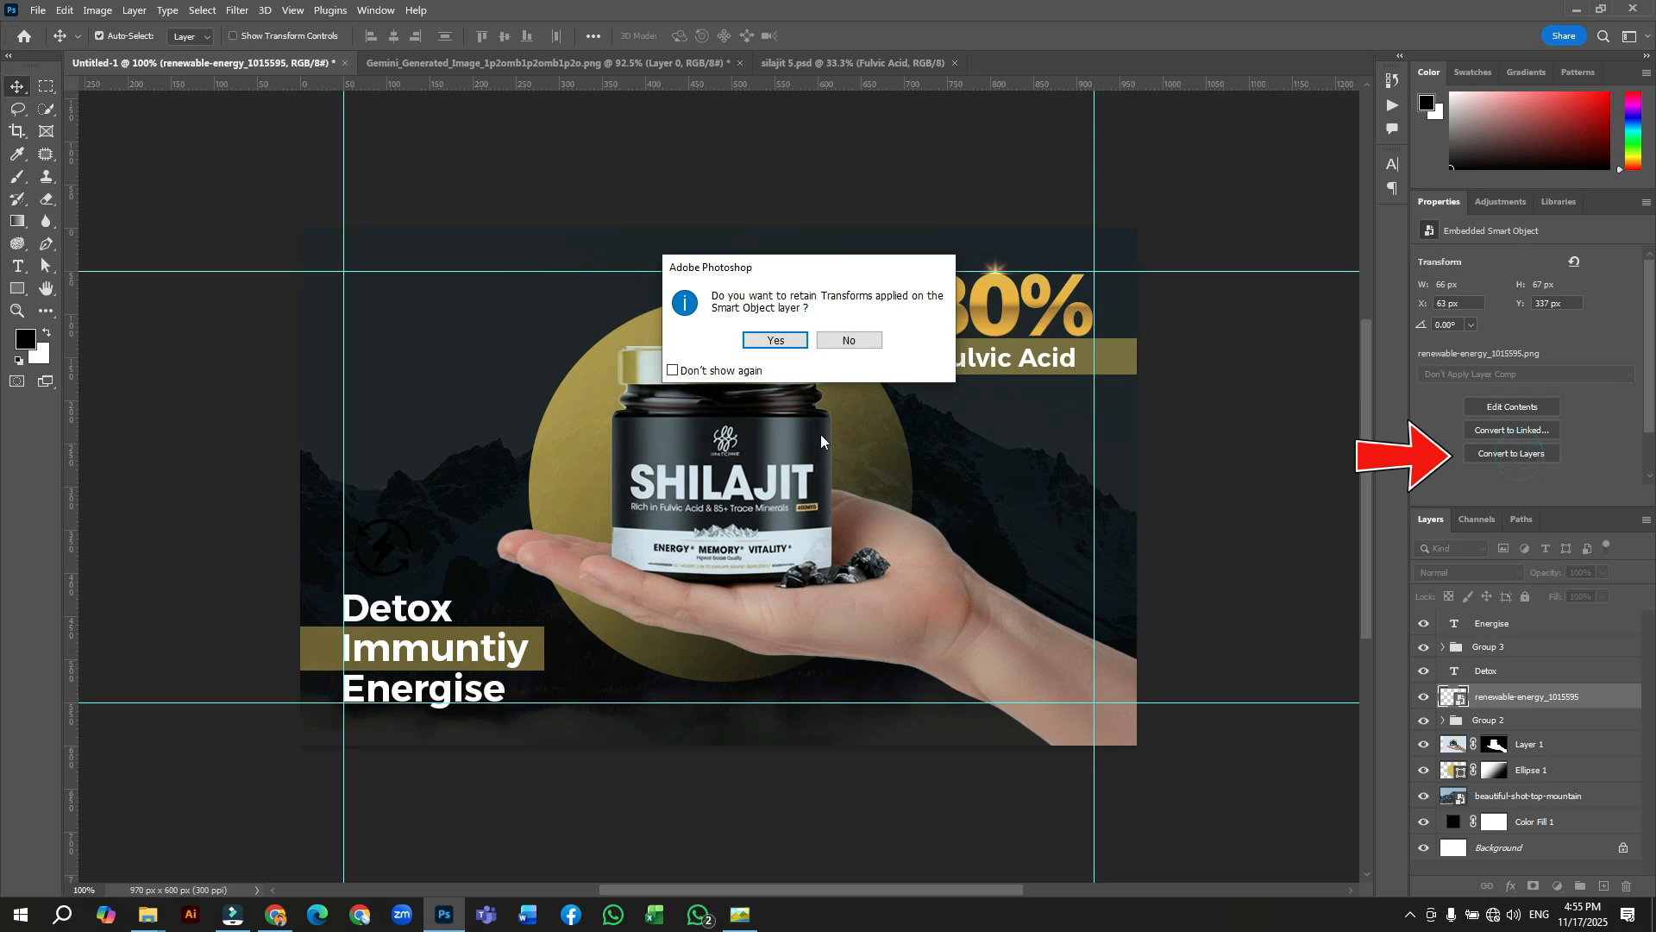
pyautogui.click(776, 339)
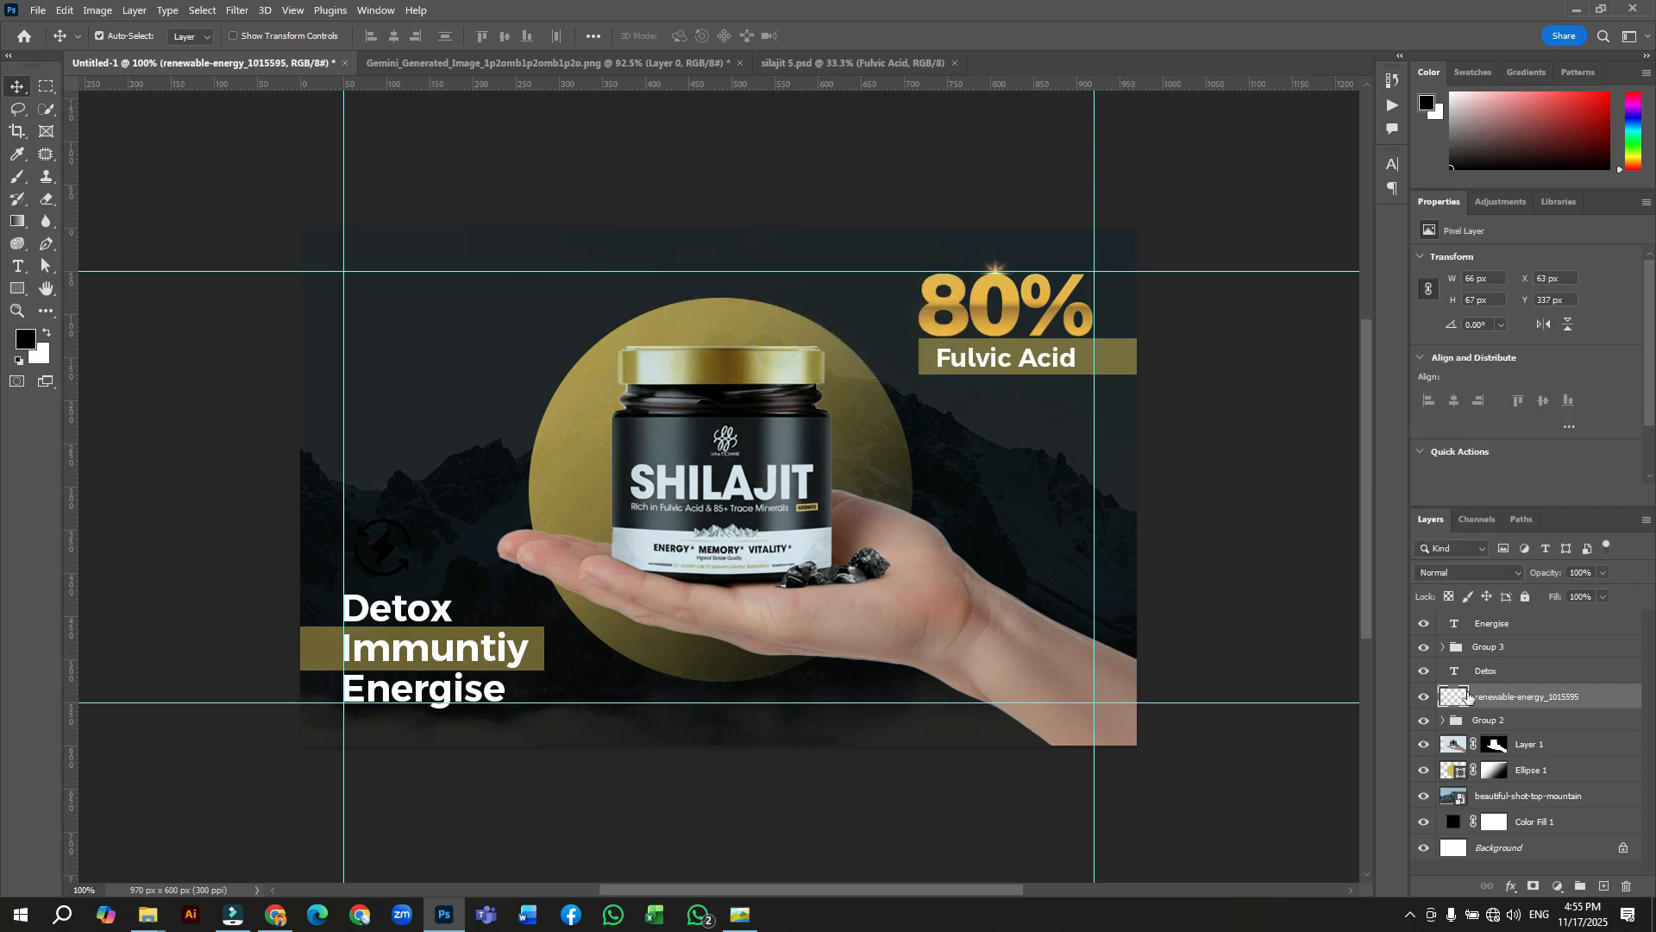
# Load the renewable-energy icon's outline as a selection, paint it gold #d5b84f with a 300 px Hard Round brush, and deselect
pyautogui.keyDown('ctrl'); pyautogui.click(1452, 696); pyautogui.keyUp('ctrl')
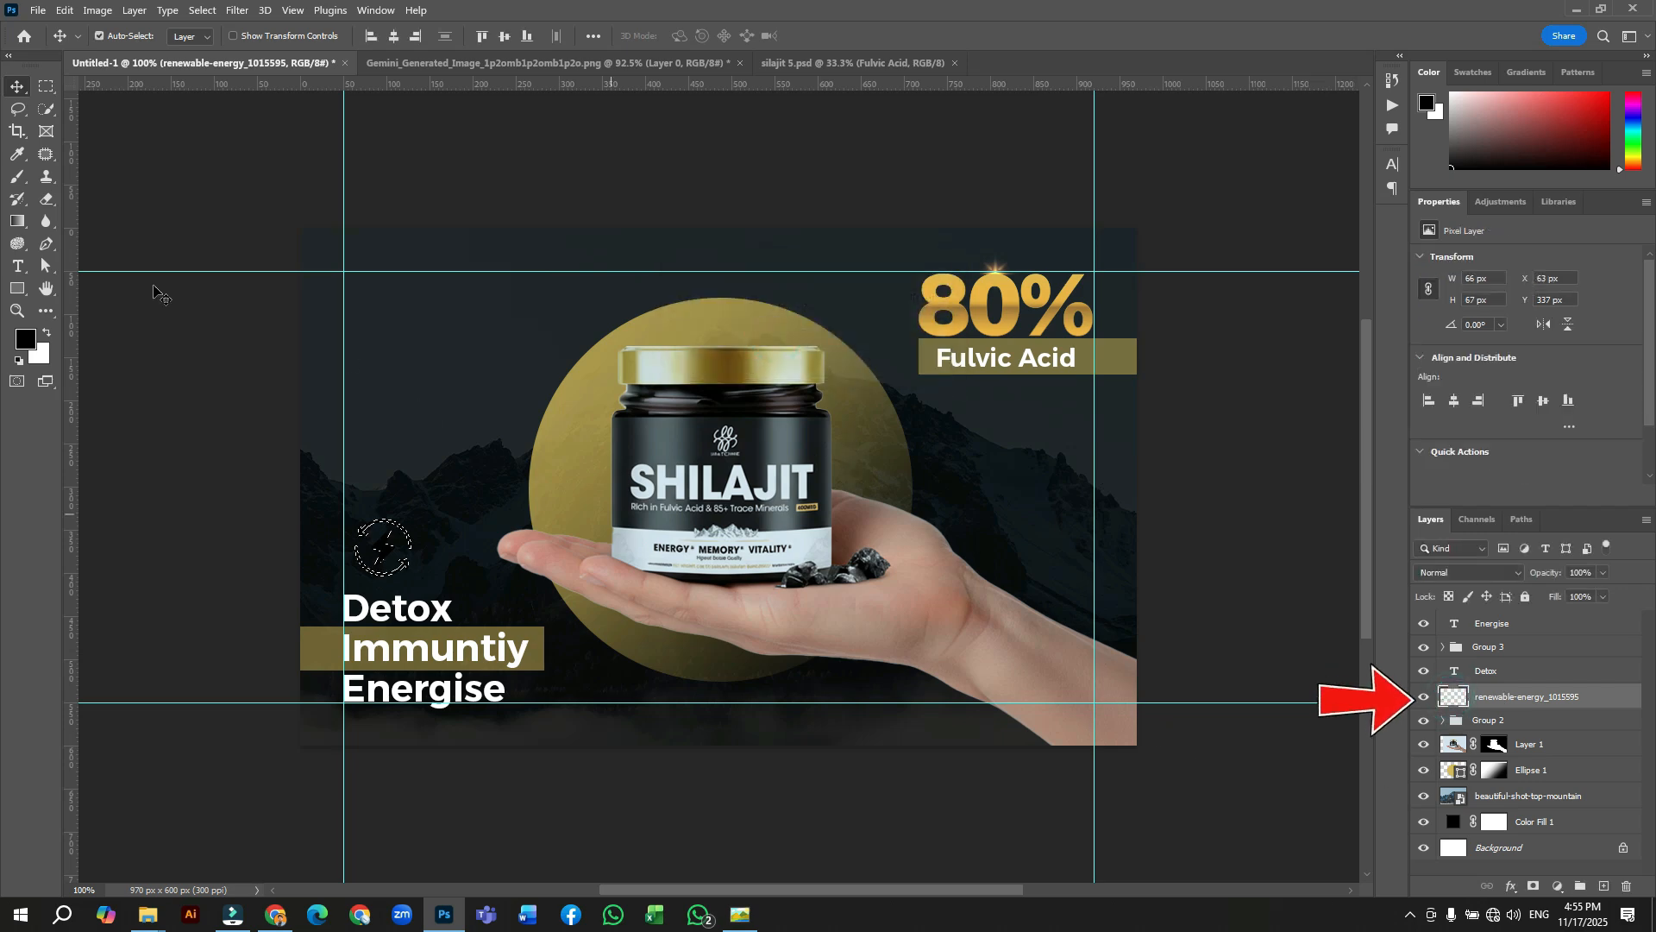
pyautogui.press('b')
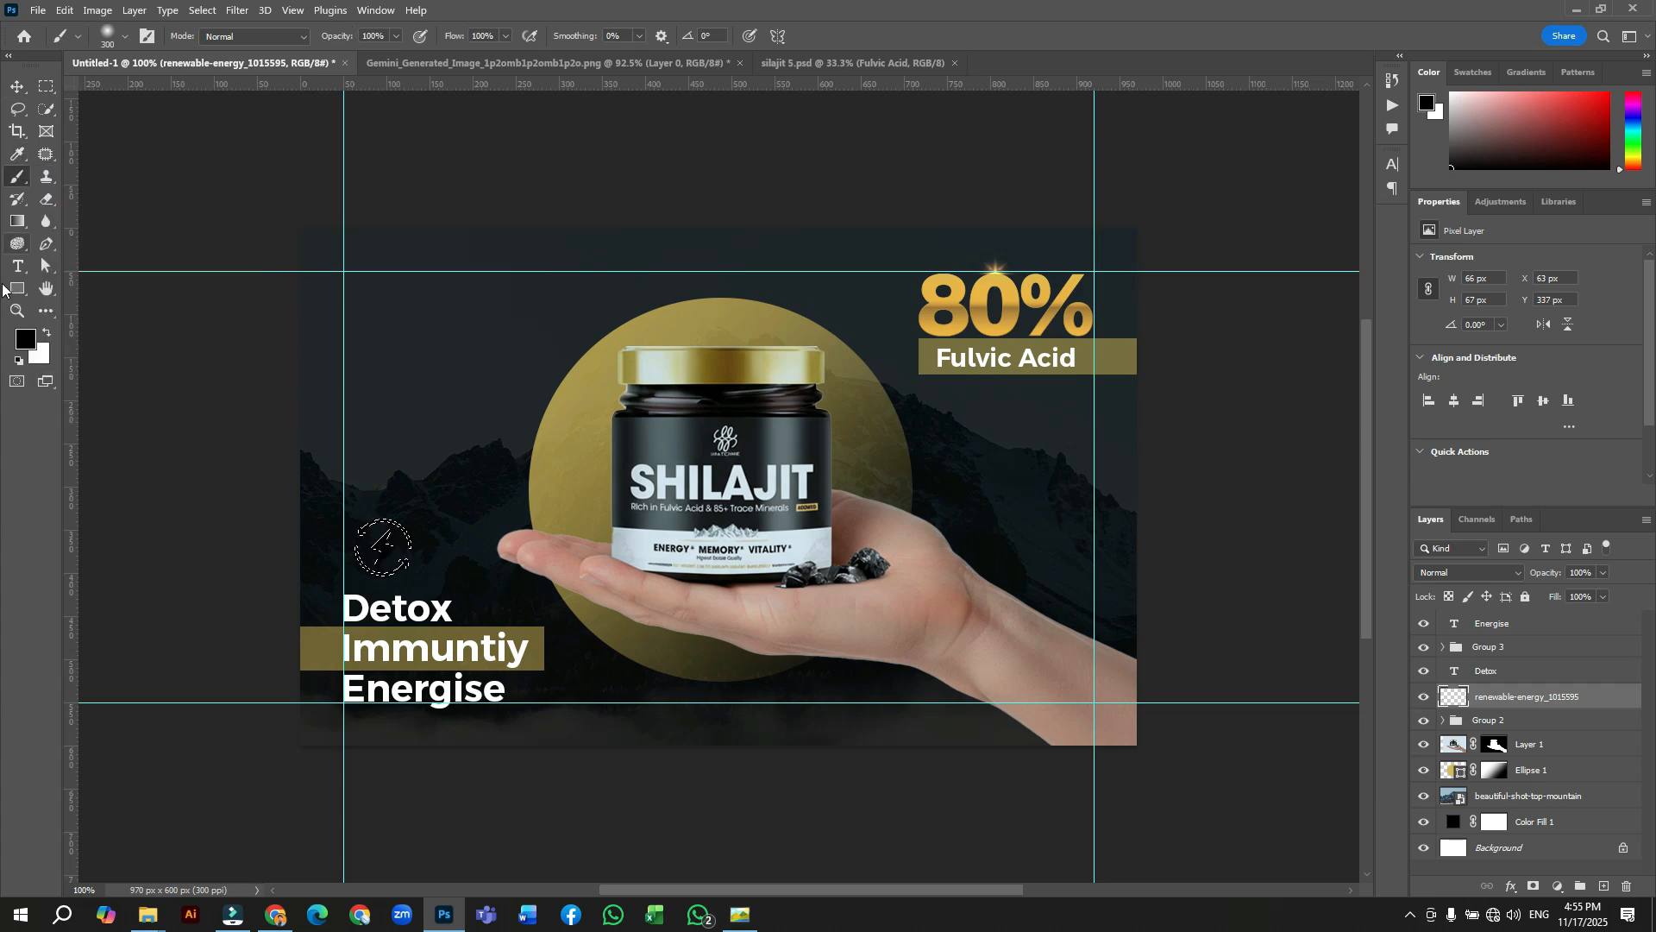
pyautogui.click(25, 340)
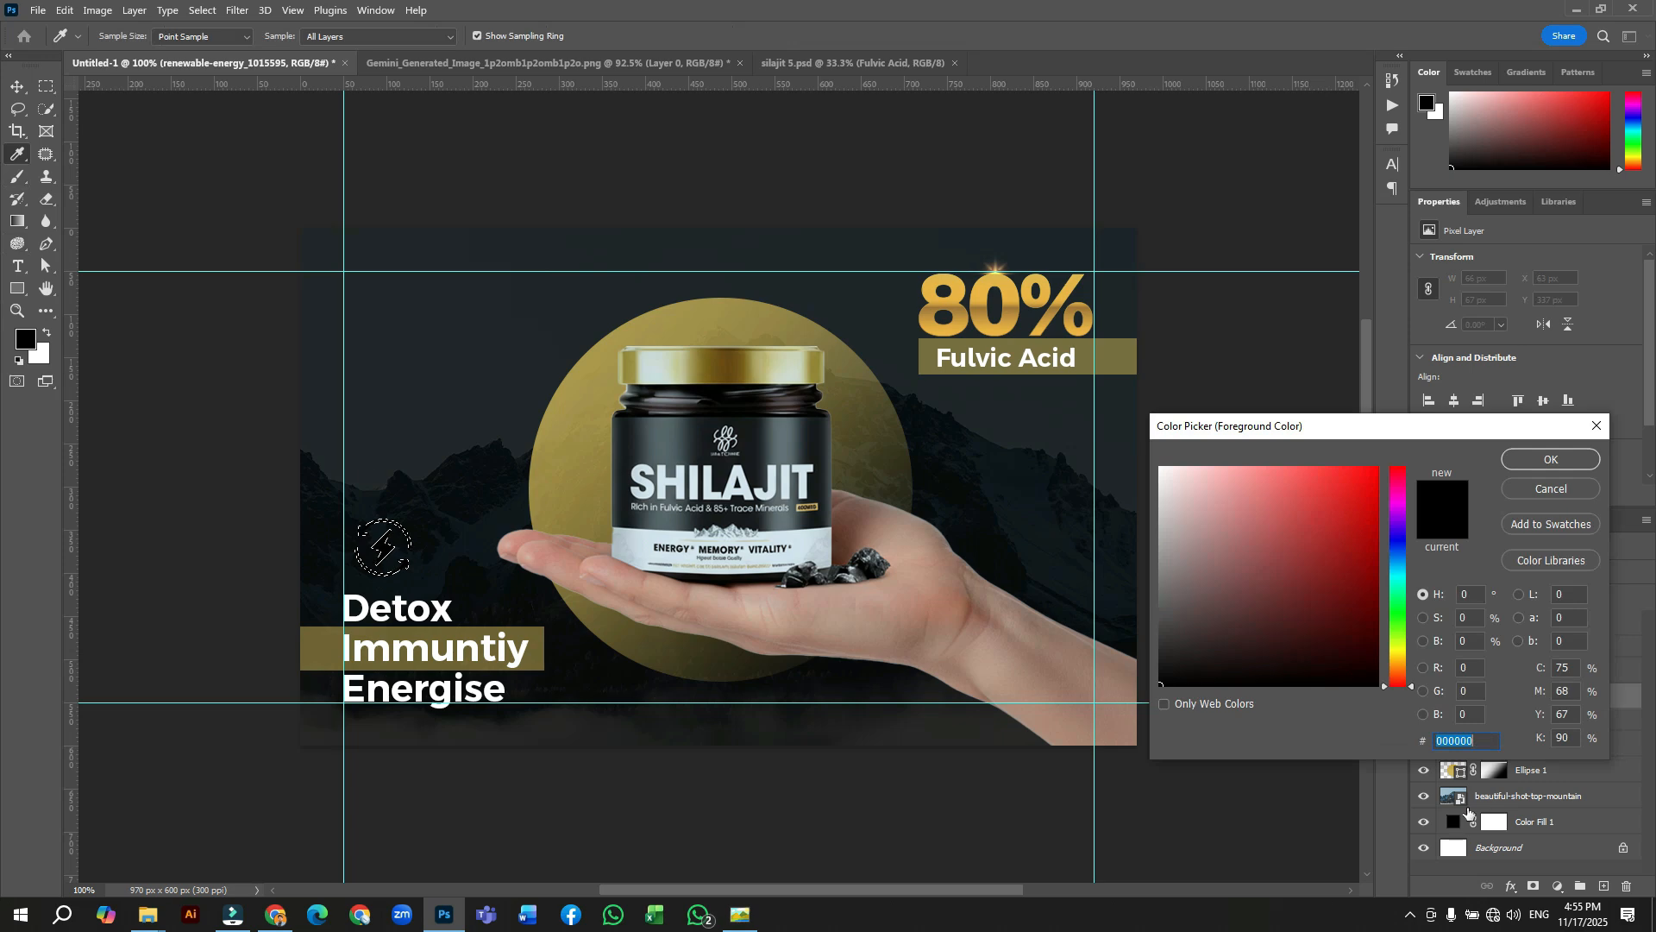
pyautogui.write('d5b84f')
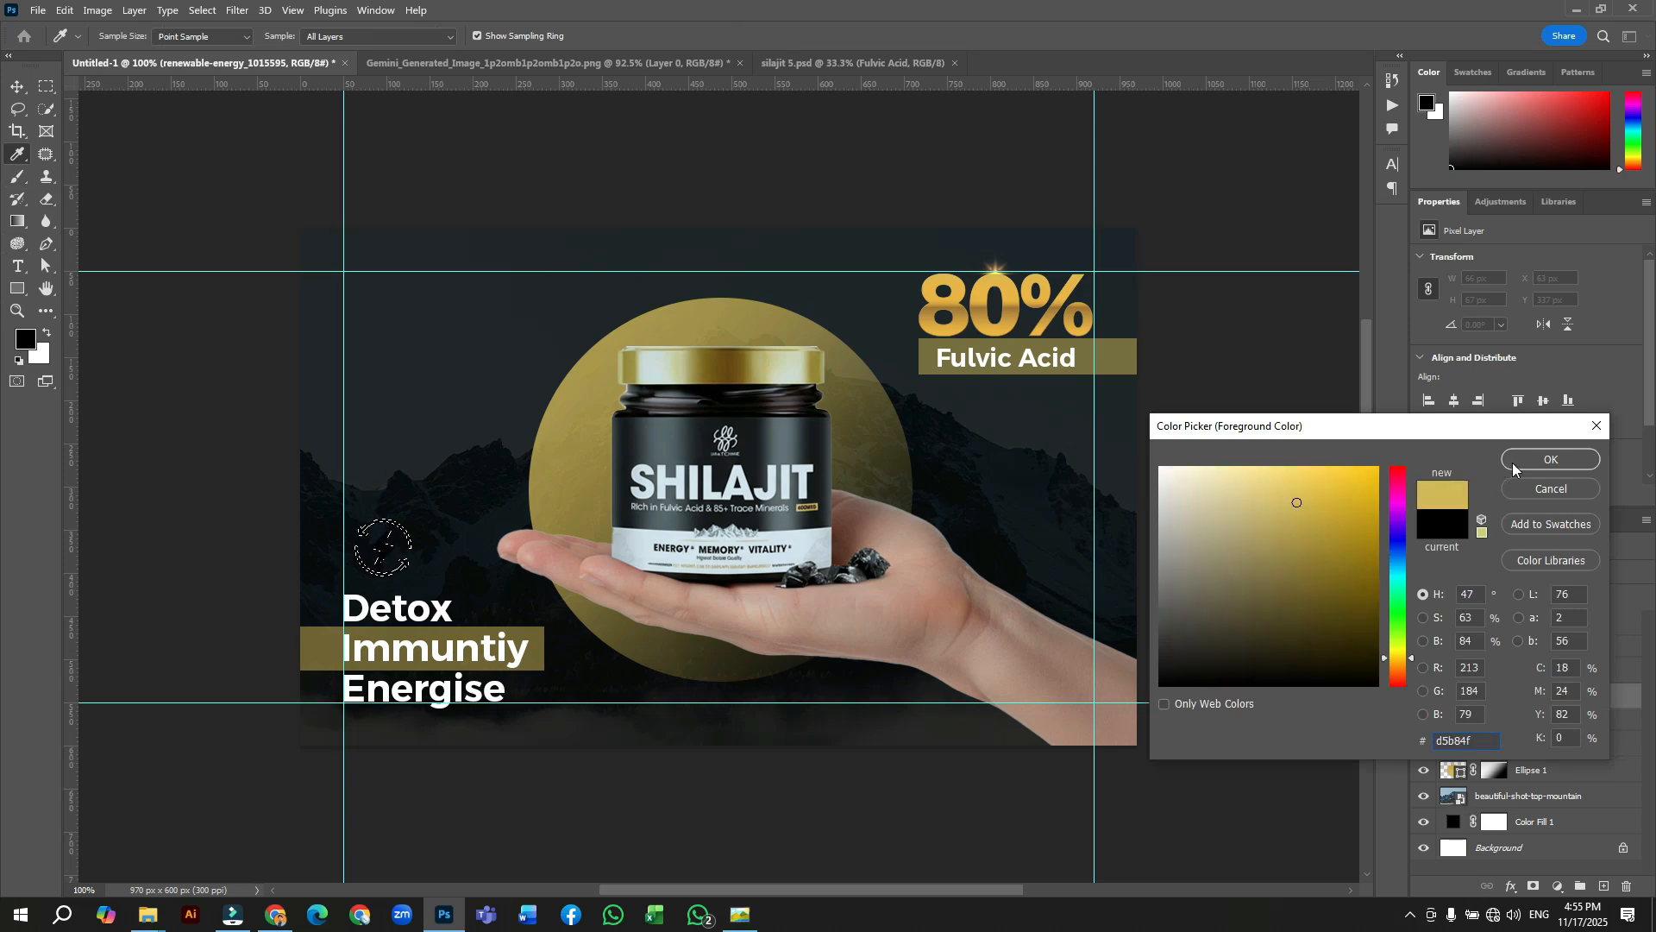
pyautogui.click(1549, 459)
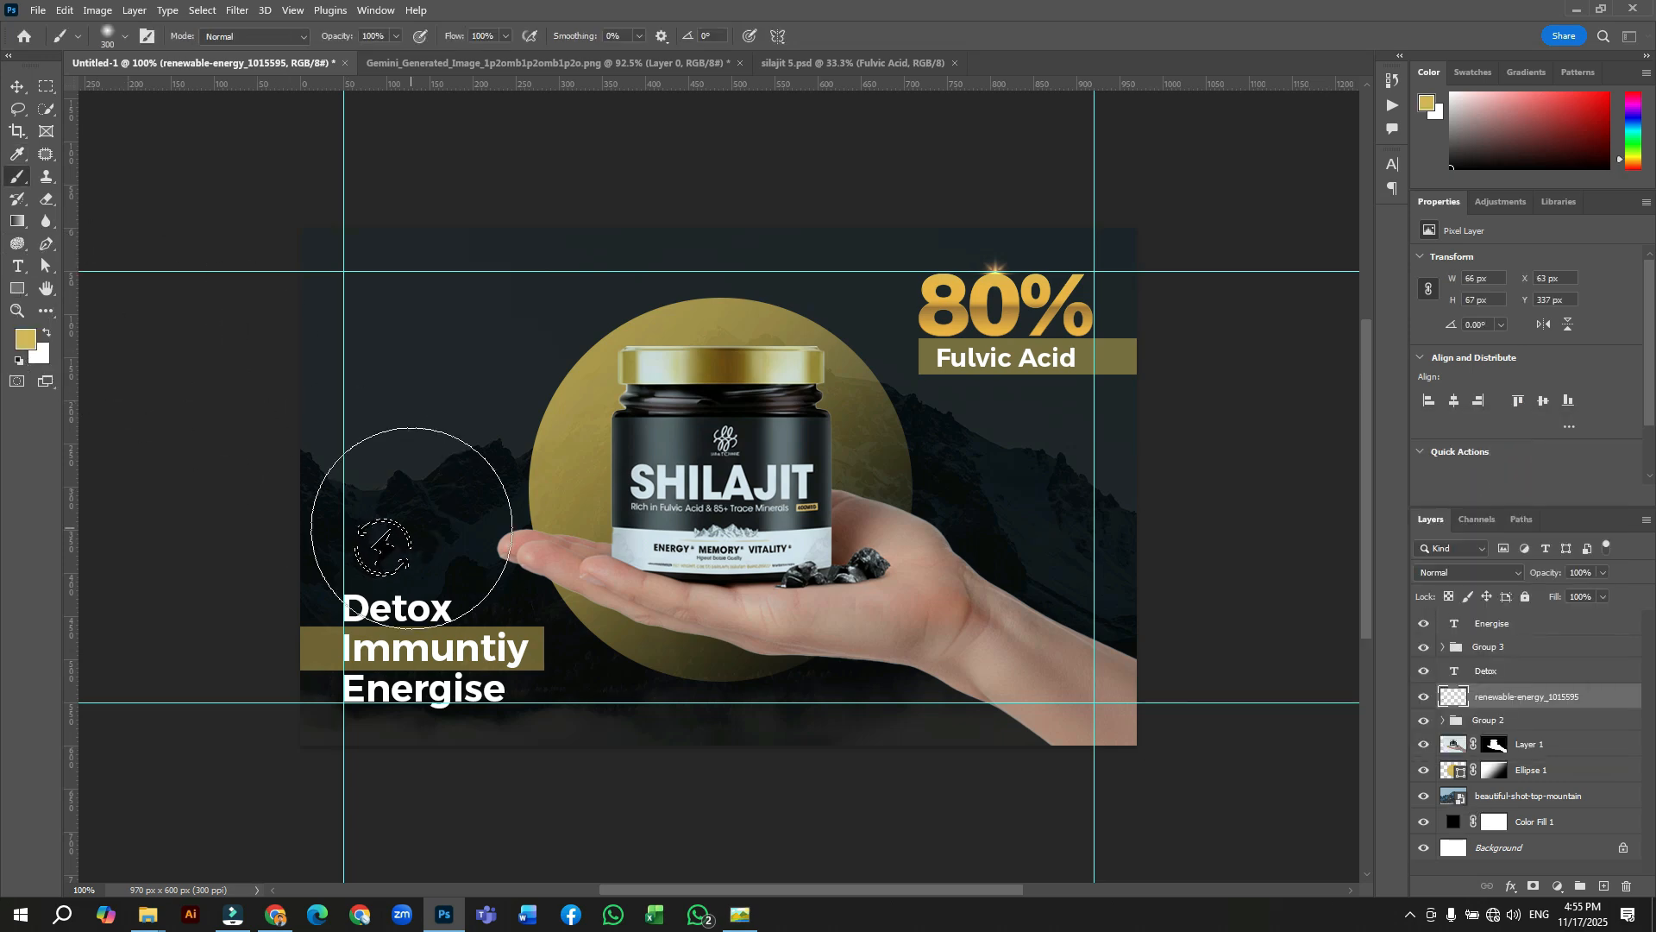
pyautogui.rightClick(413, 528)
pyautogui.click(536, 575)
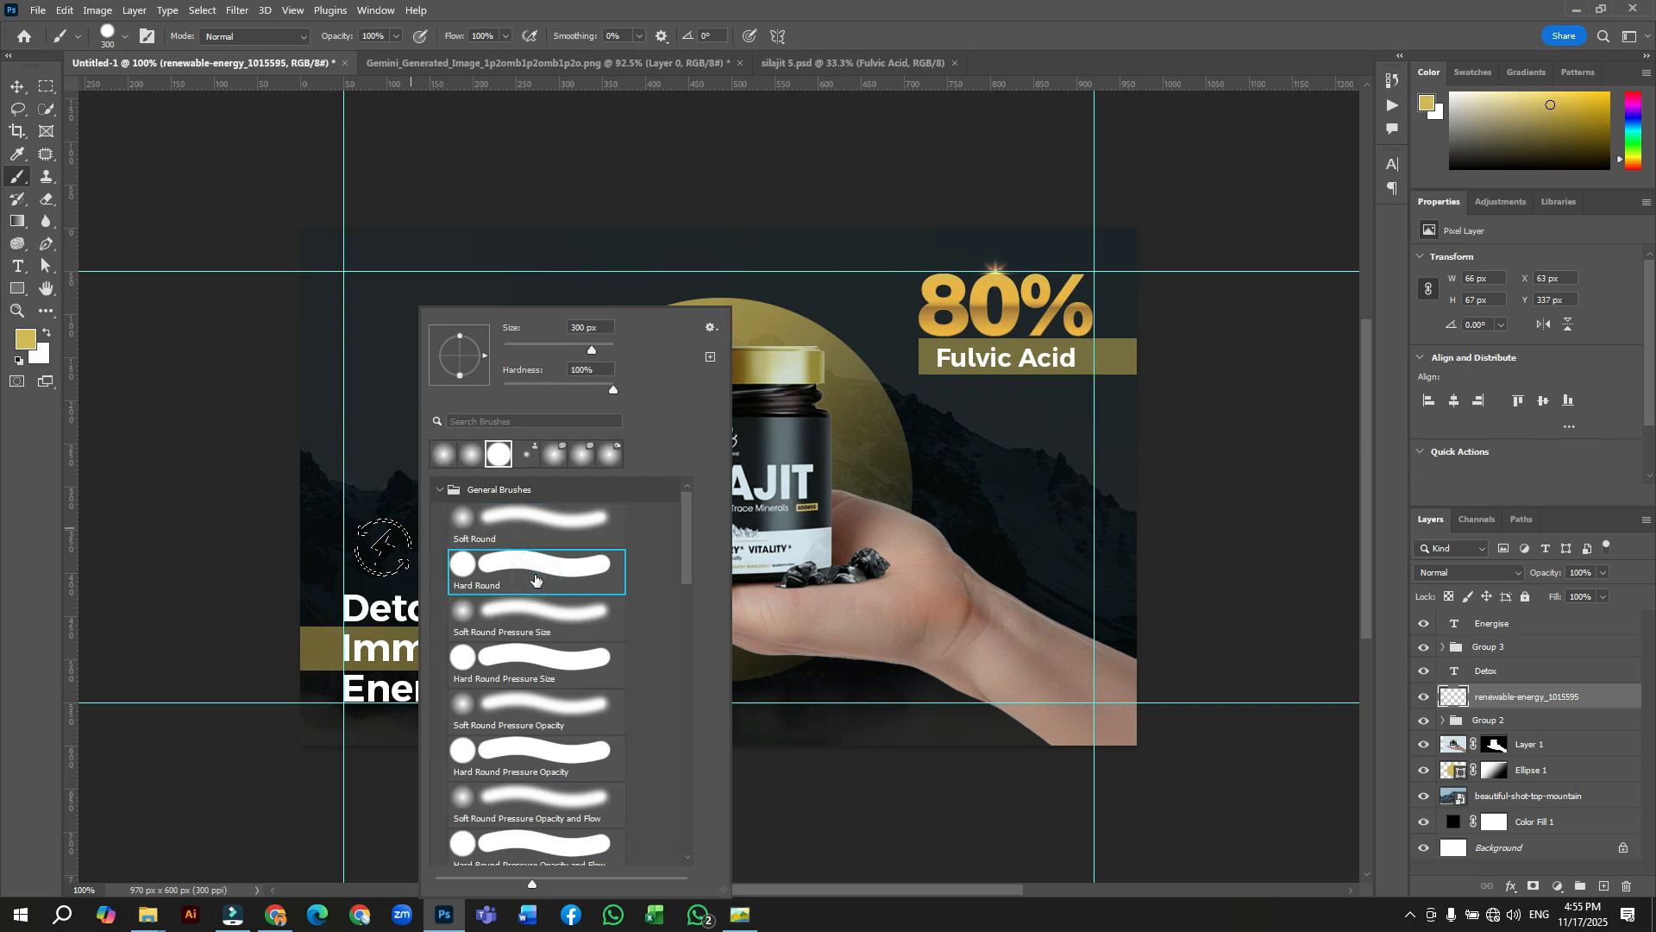
pyautogui.press('Return')
pyautogui.click(397, 535)
pyautogui.hotkey('ctrl', 'd')
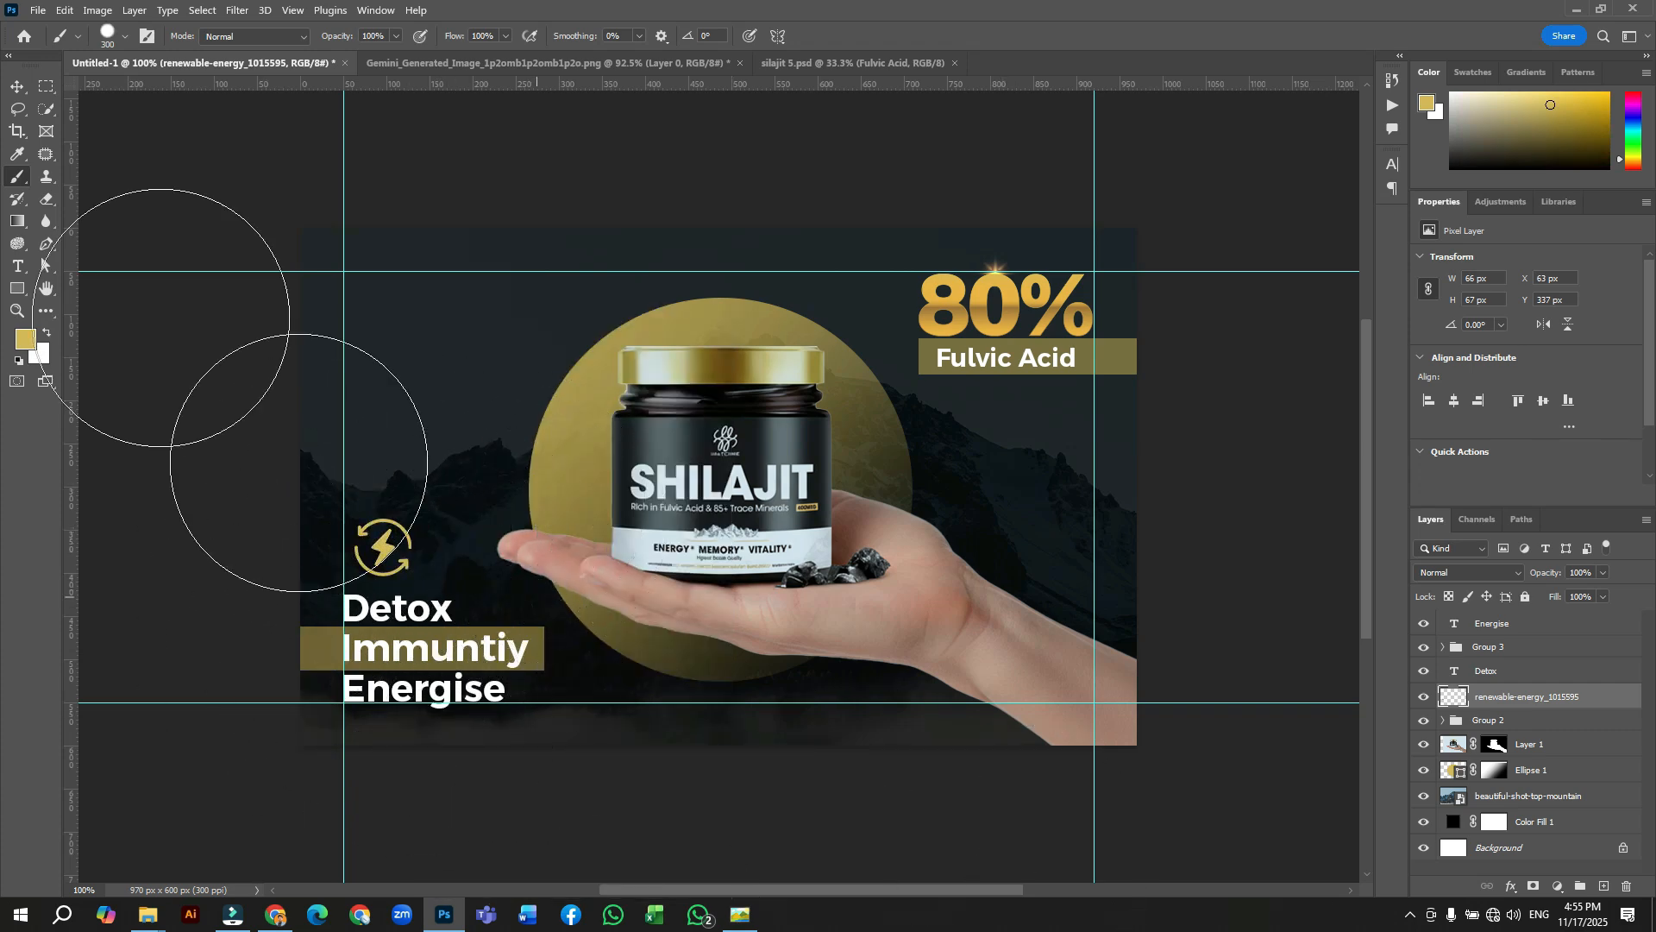
# Scale the gold energy icon to 53.73% and place it directly after the word Detox
pyautogui.click(18, 86)
pyautogui.press('ctrl')
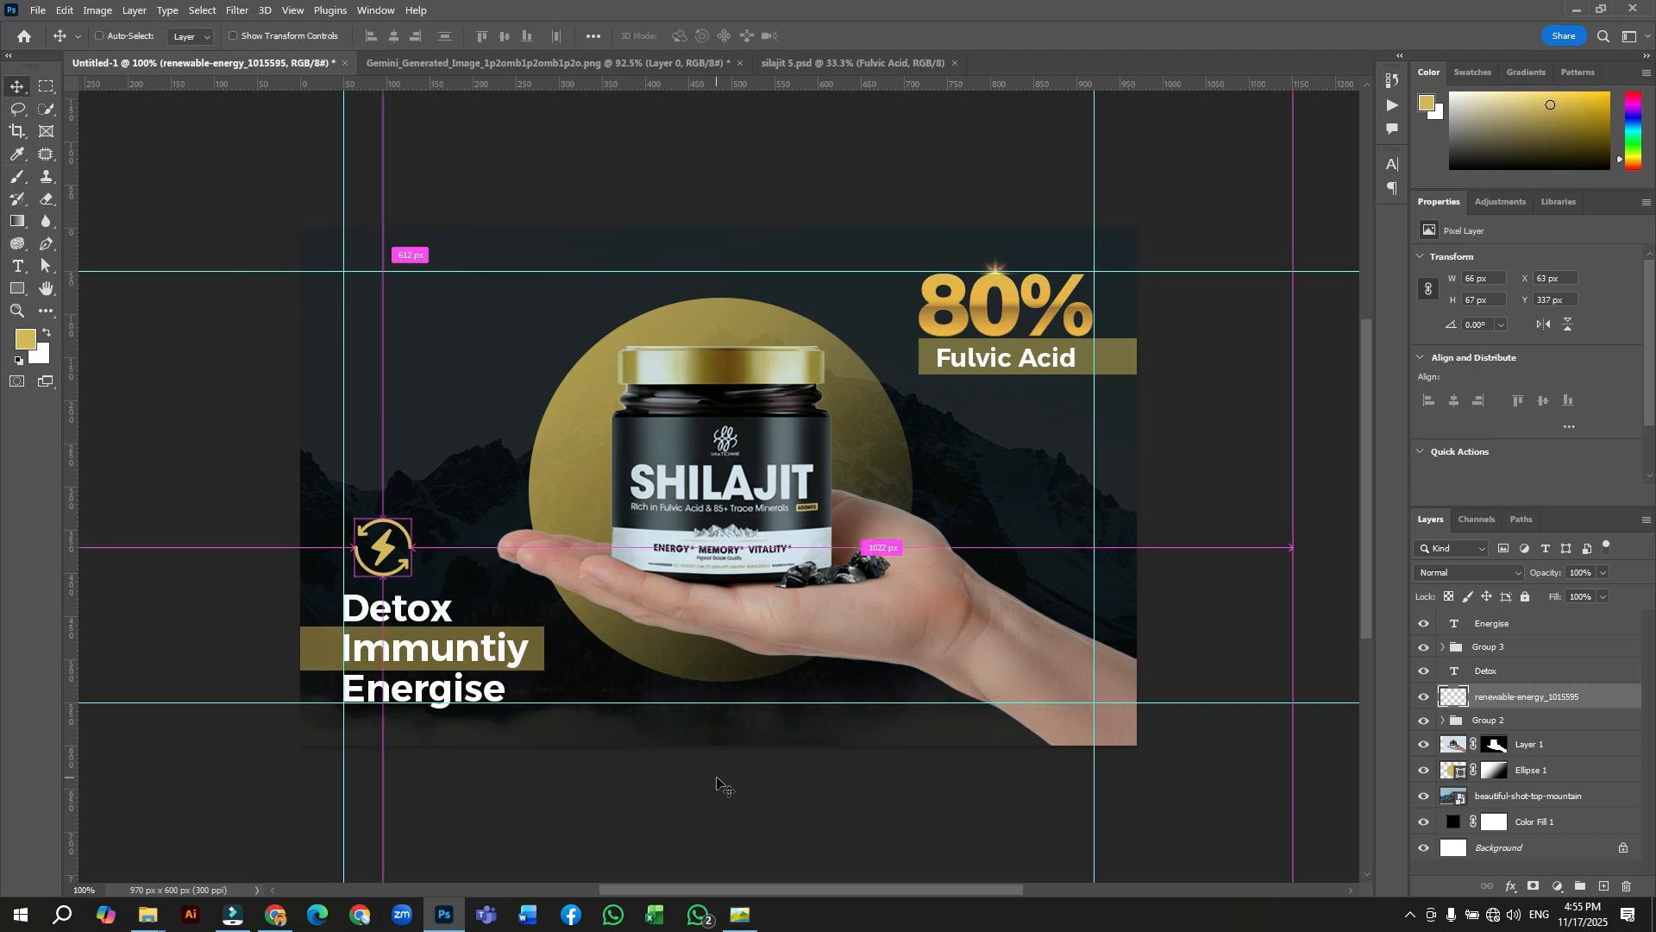
pyautogui.hotkey('ctrl', 't')
pyautogui.moveTo(387, 515); pyautogui.dragTo(477, 610)
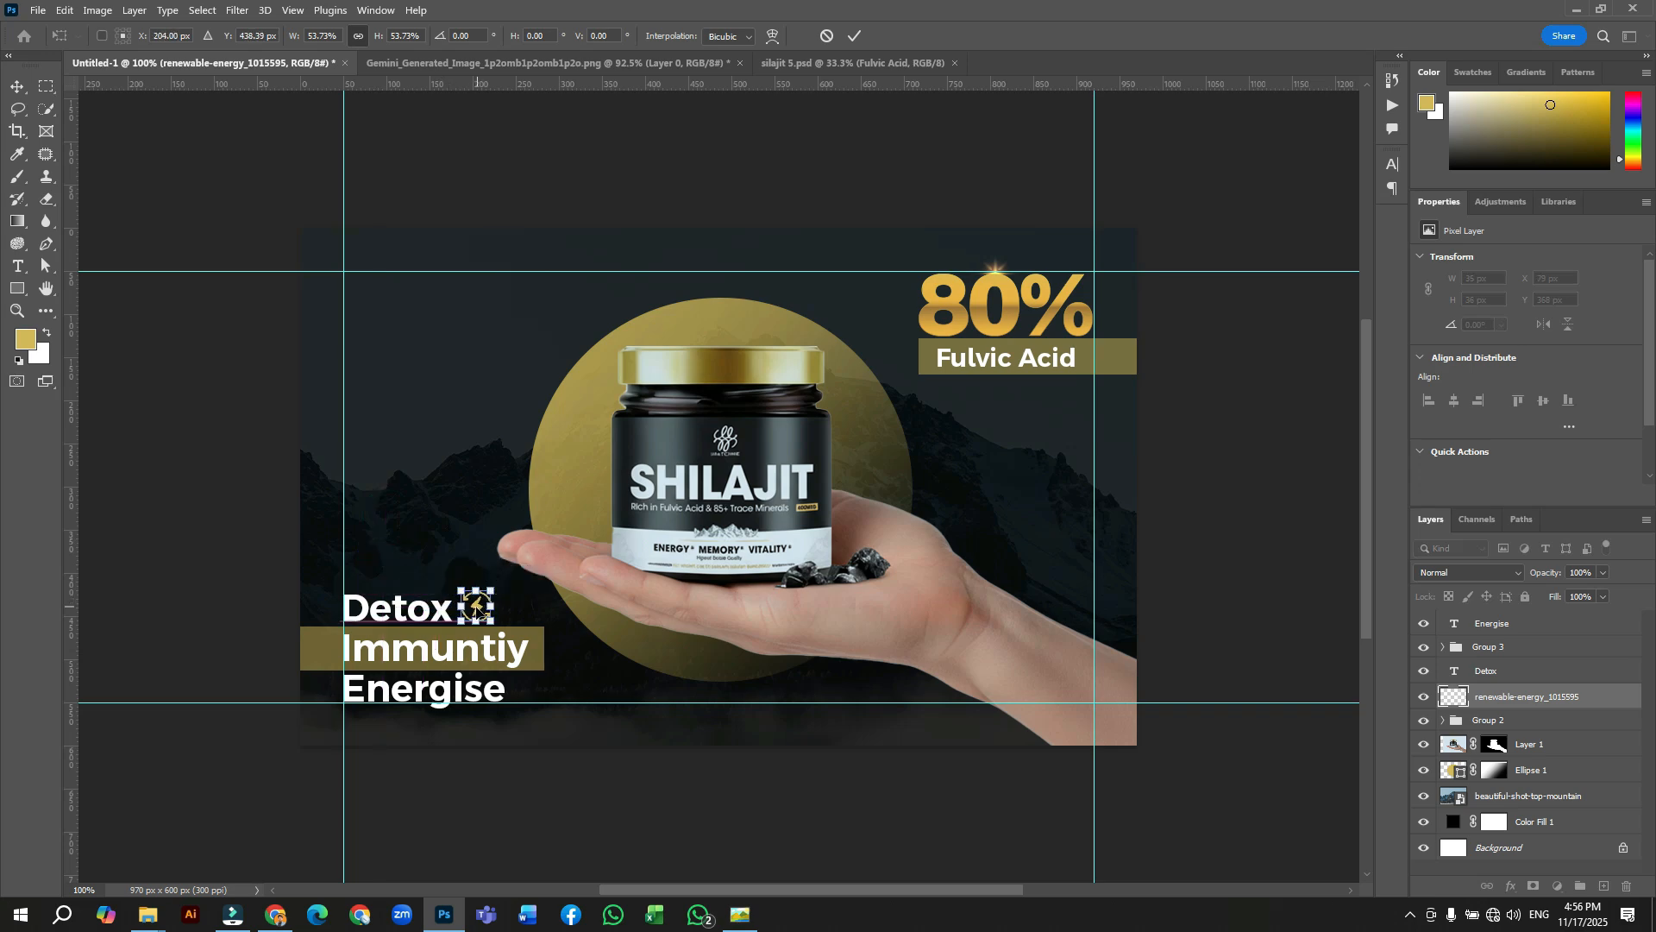
pyautogui.click(854, 36)
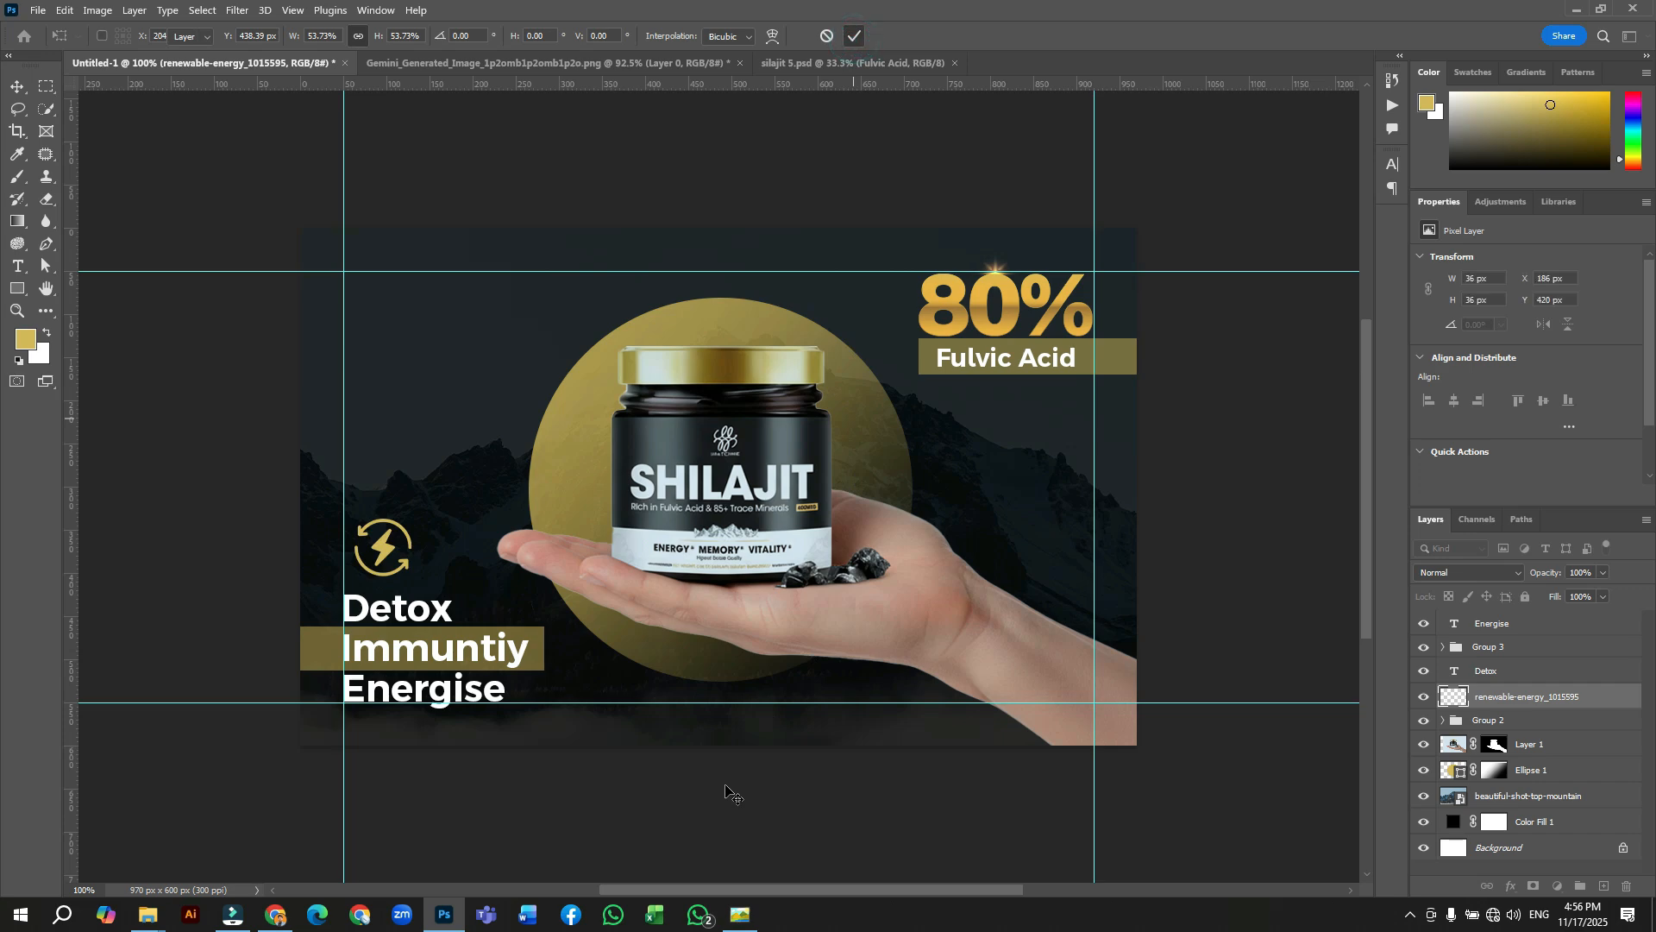
# Place the shield_10376977 icon as an embedded object and shrink it to about 42 x 52 px above the benefit text
pyautogui.click(36, 10)
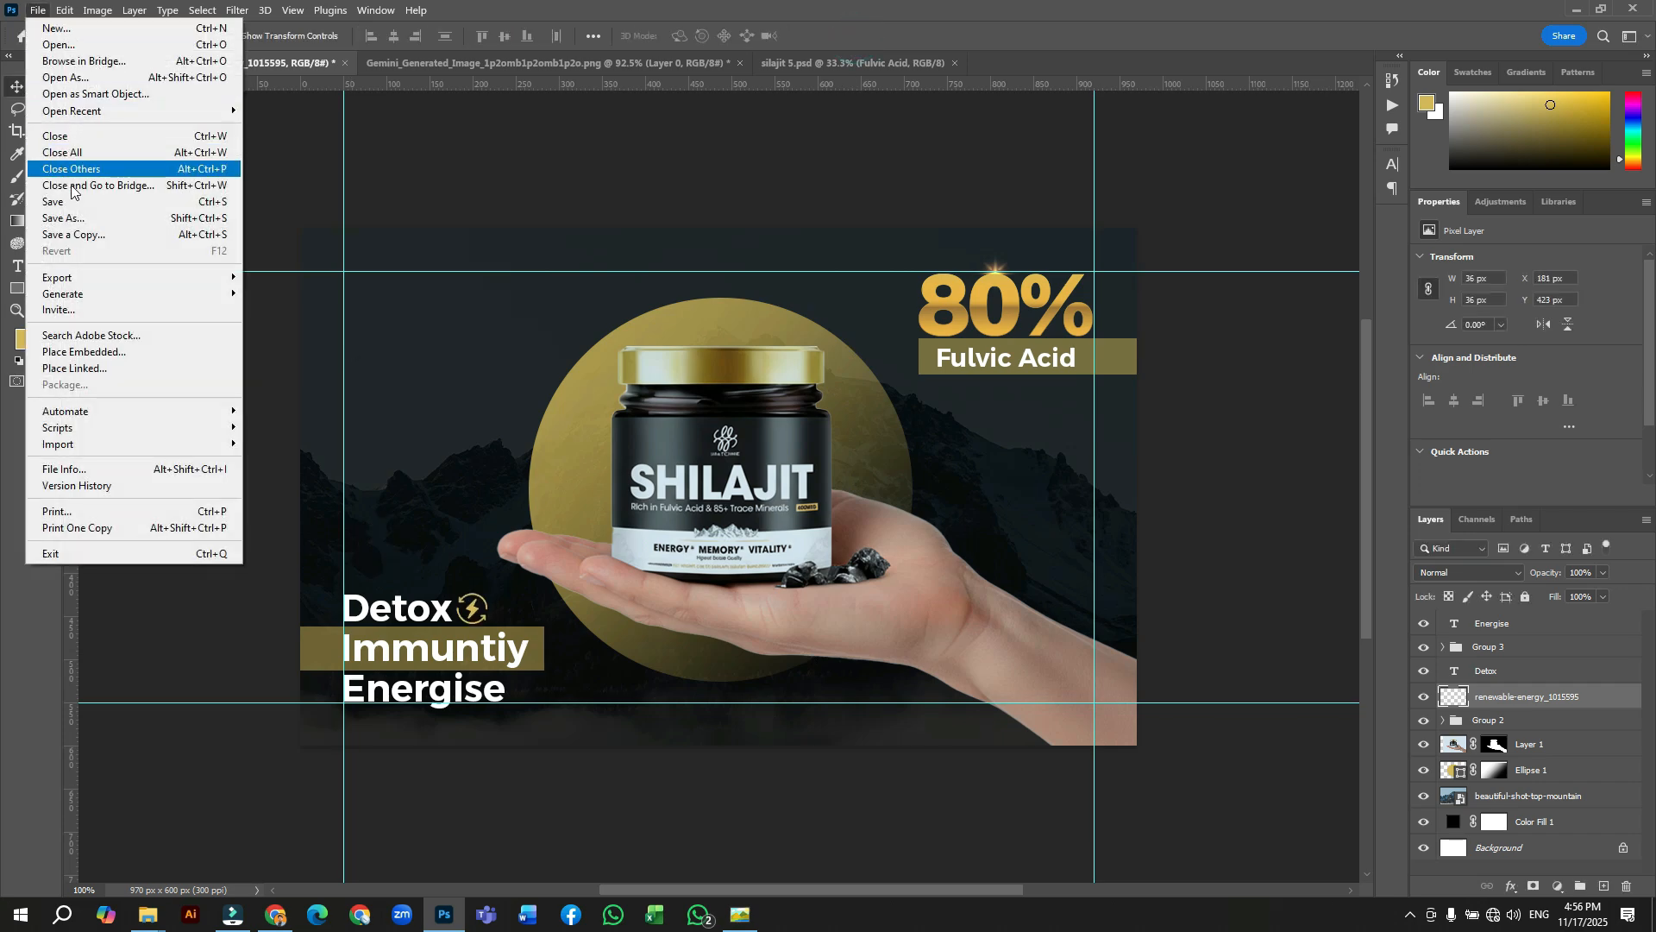
pyautogui.click(107, 352)
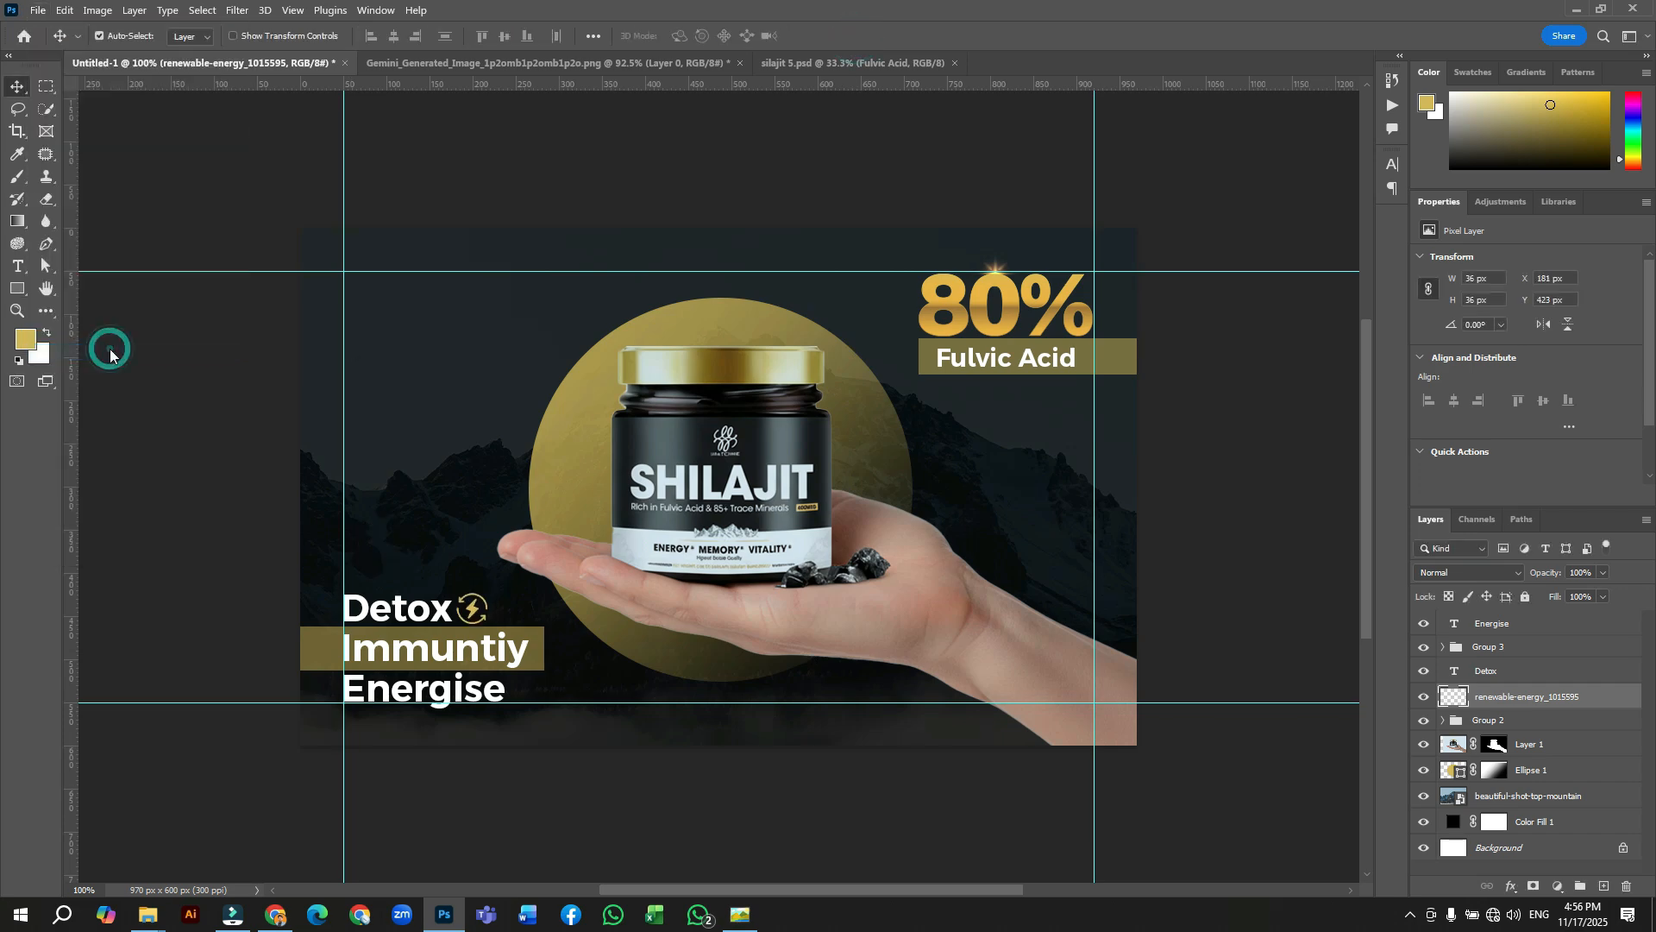
pyautogui.moveTo(814, 115); pyautogui.dragTo(800, 360)
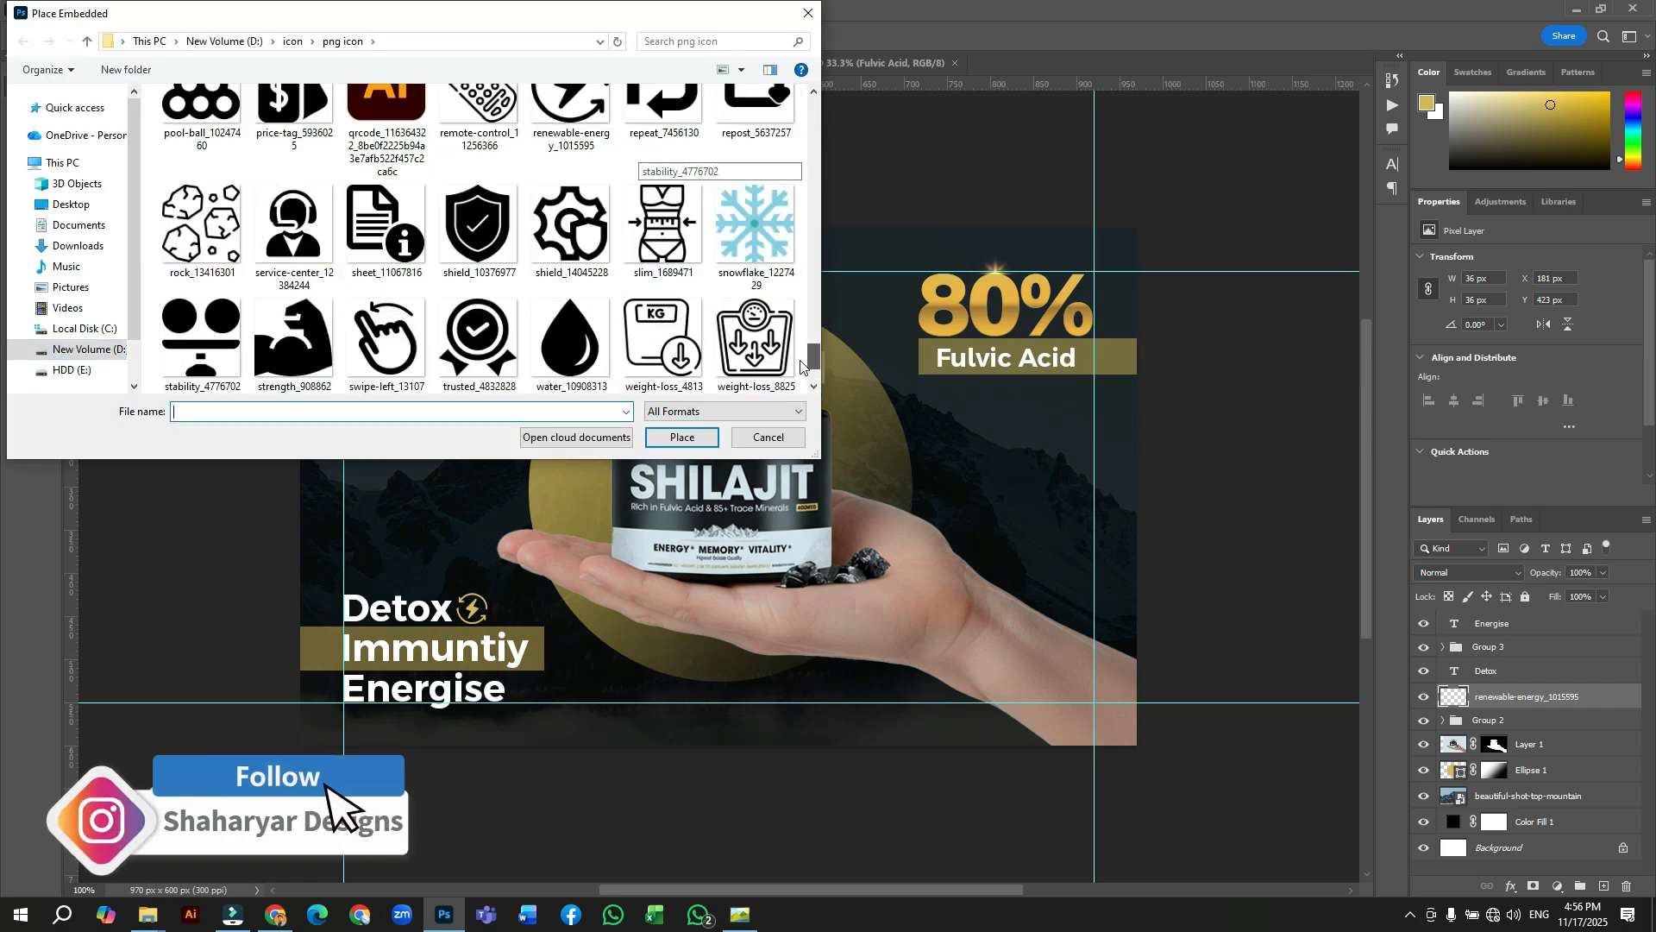
pyautogui.click(479, 226)
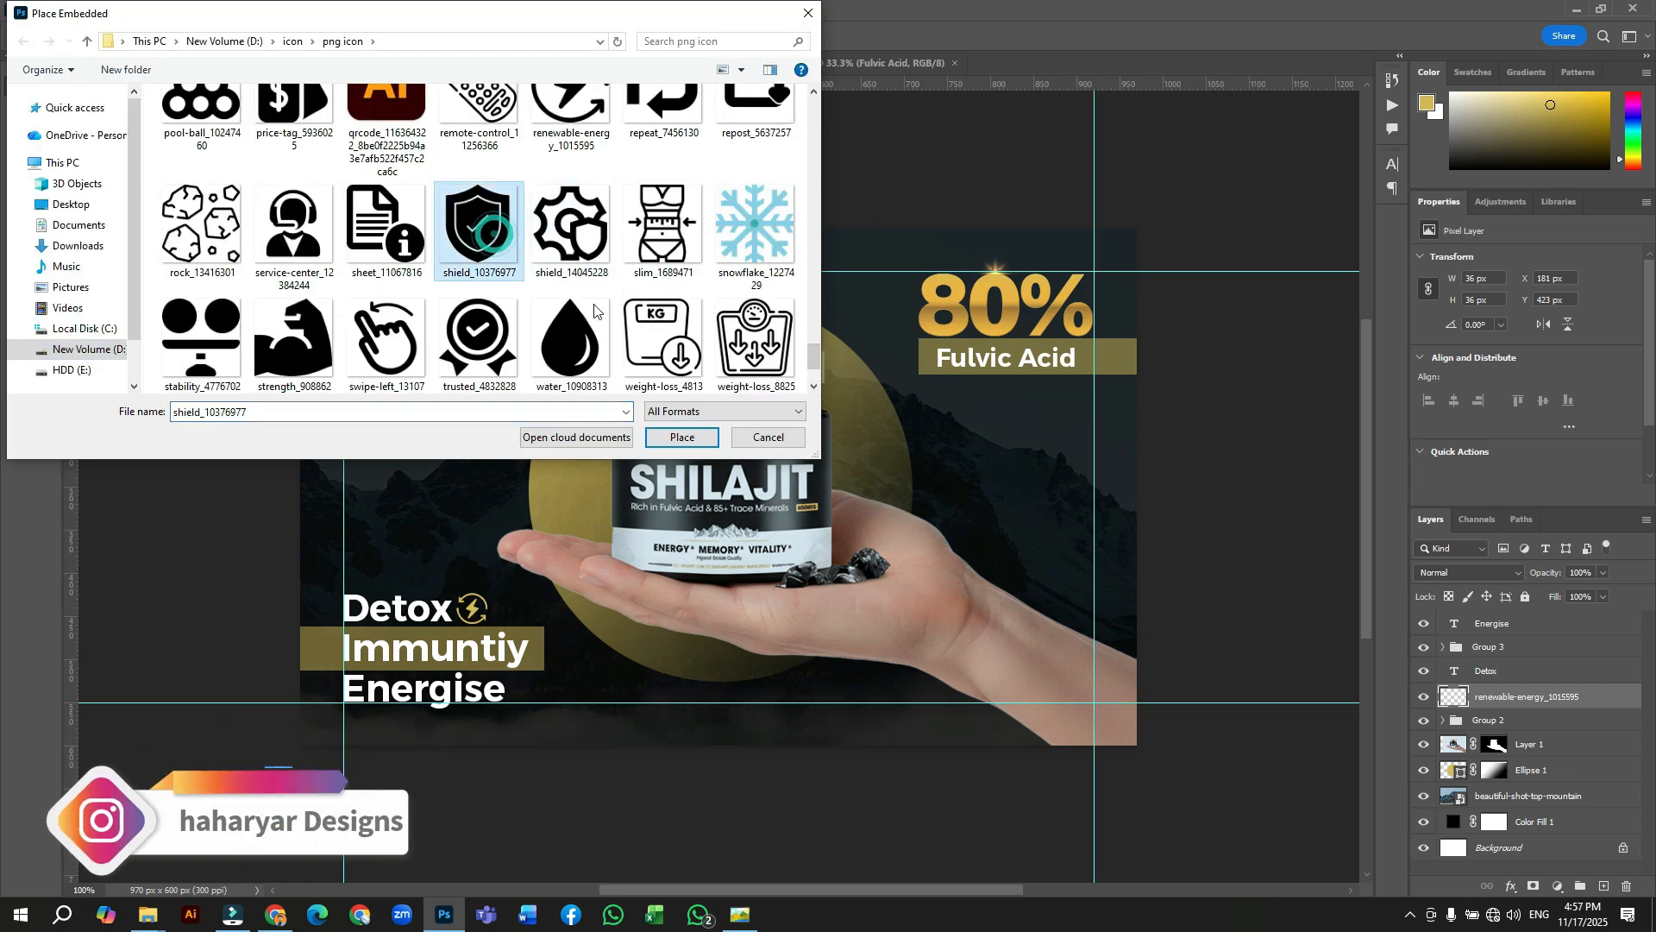
pyautogui.click(695, 437)
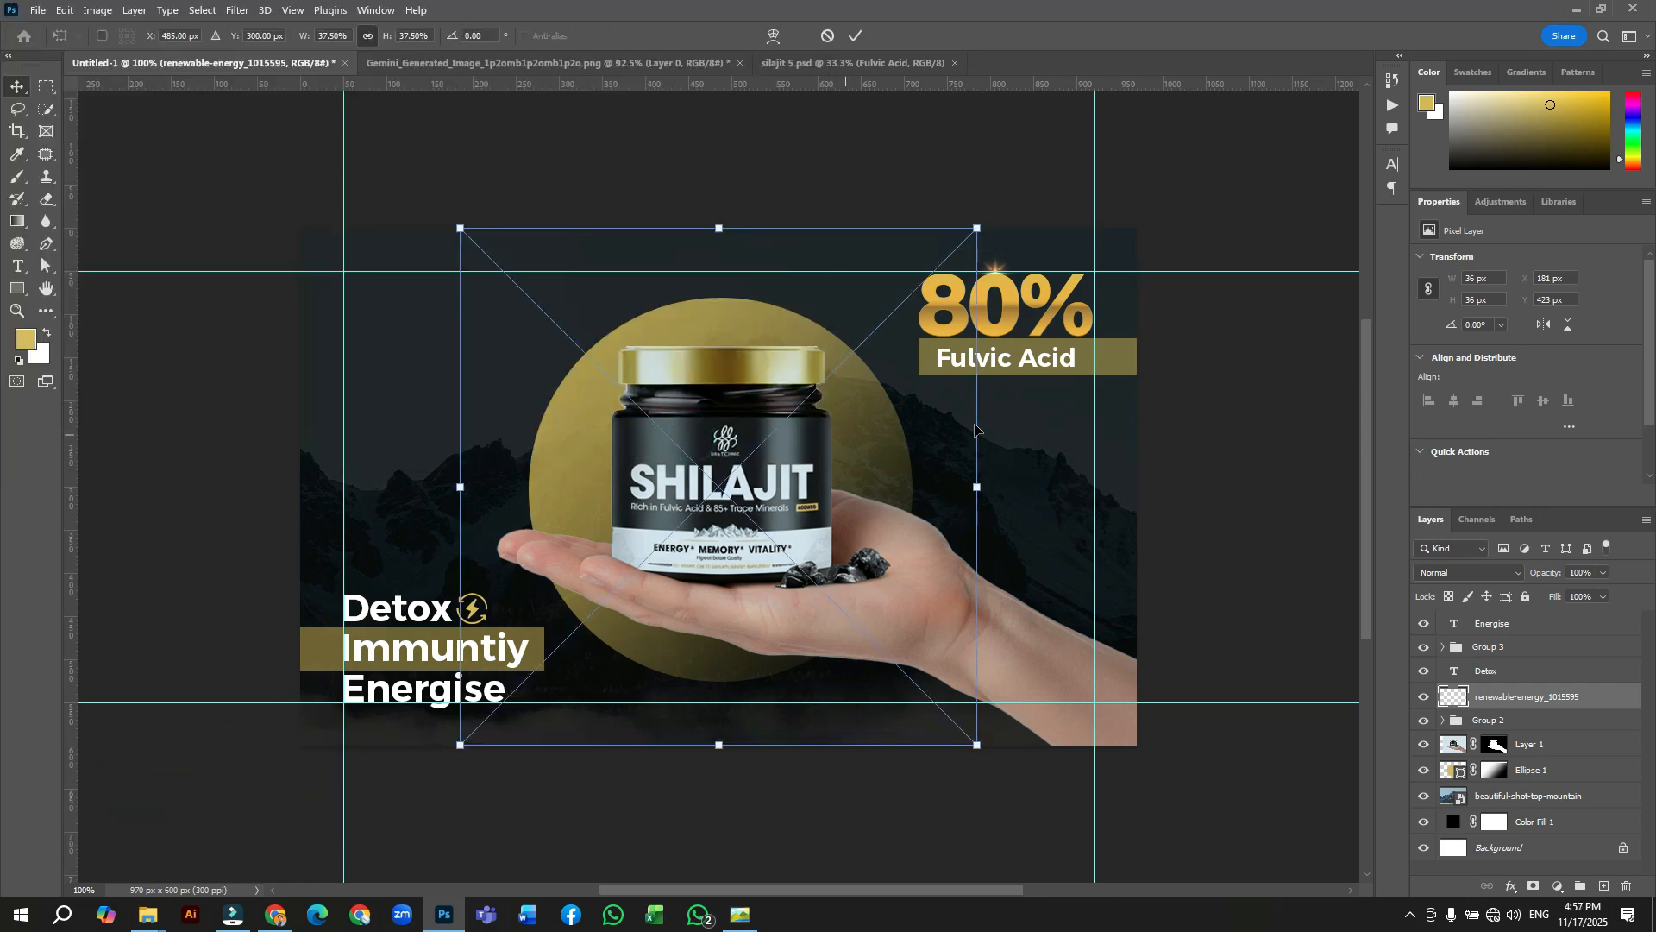
pyautogui.moveTo(971, 483); pyautogui.dragTo(501, 499)
pyautogui.click(856, 36)
# Convert the shield icon's smart object to a regular layer and paint the icon white with the Brush tool
pyautogui.click(1512, 455)
pyautogui.click(776, 338)
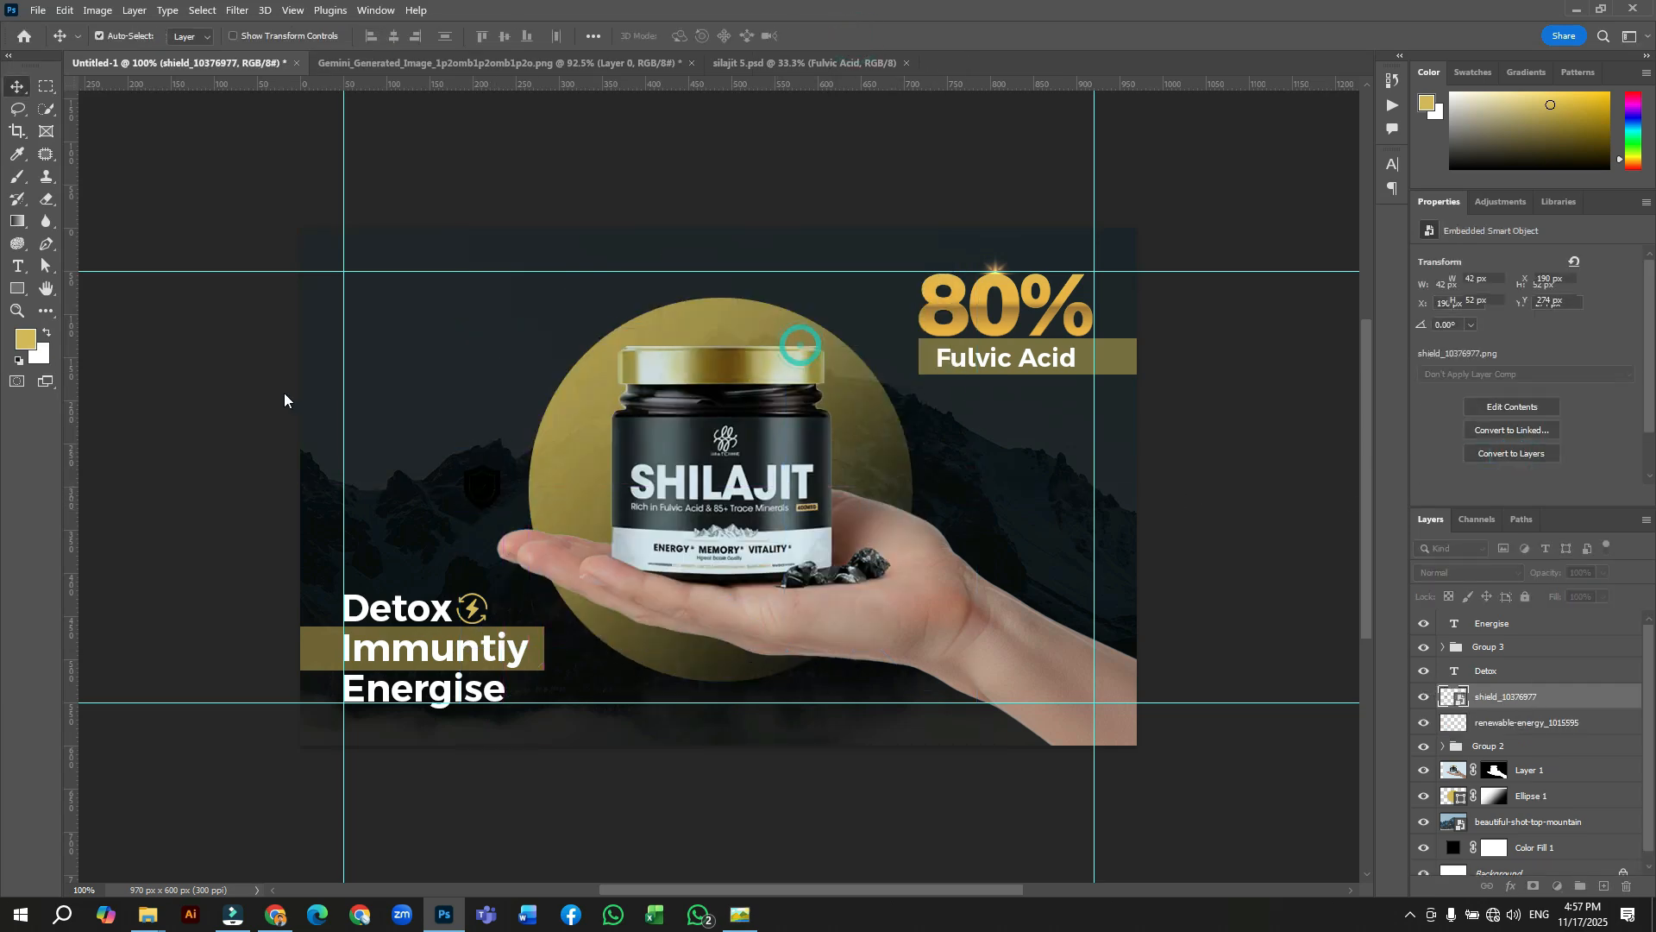
pyautogui.click(45, 333)
pyautogui.click(17, 176)
pyautogui.click(481, 488)
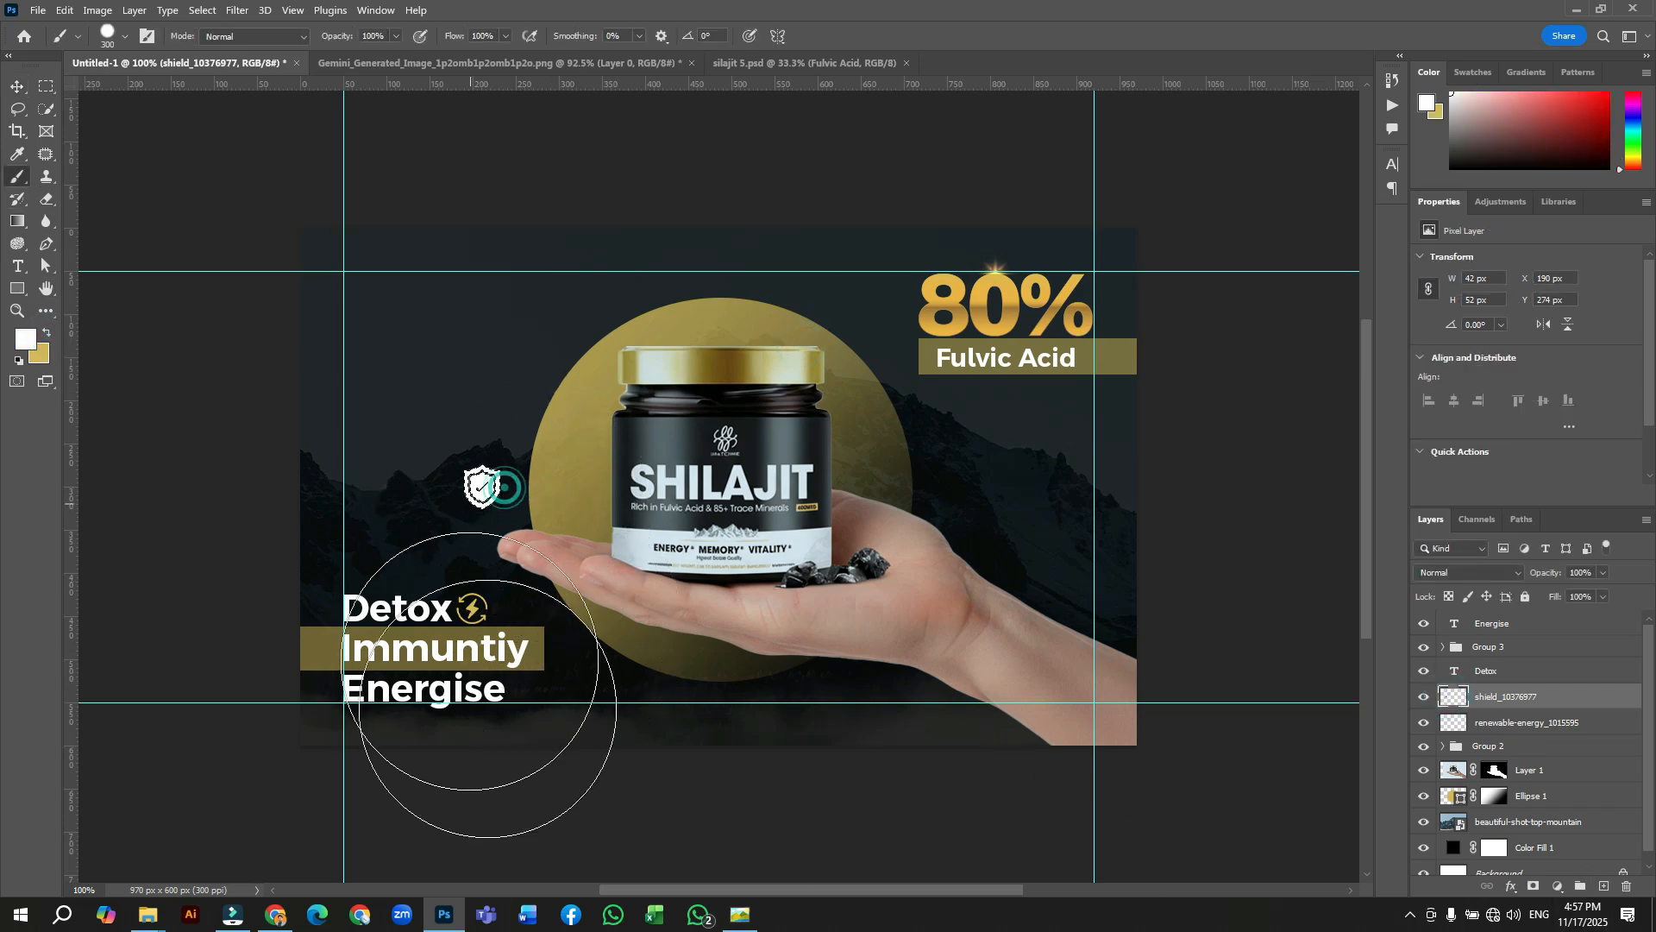
# Move the white shield icon directly after the word Energise and scale it to 74.87%
pyautogui.click(18, 87)
pyautogui.moveTo(481, 493); pyautogui.dragTo(532, 673)
pyautogui.hotkey('ctrl', 't')
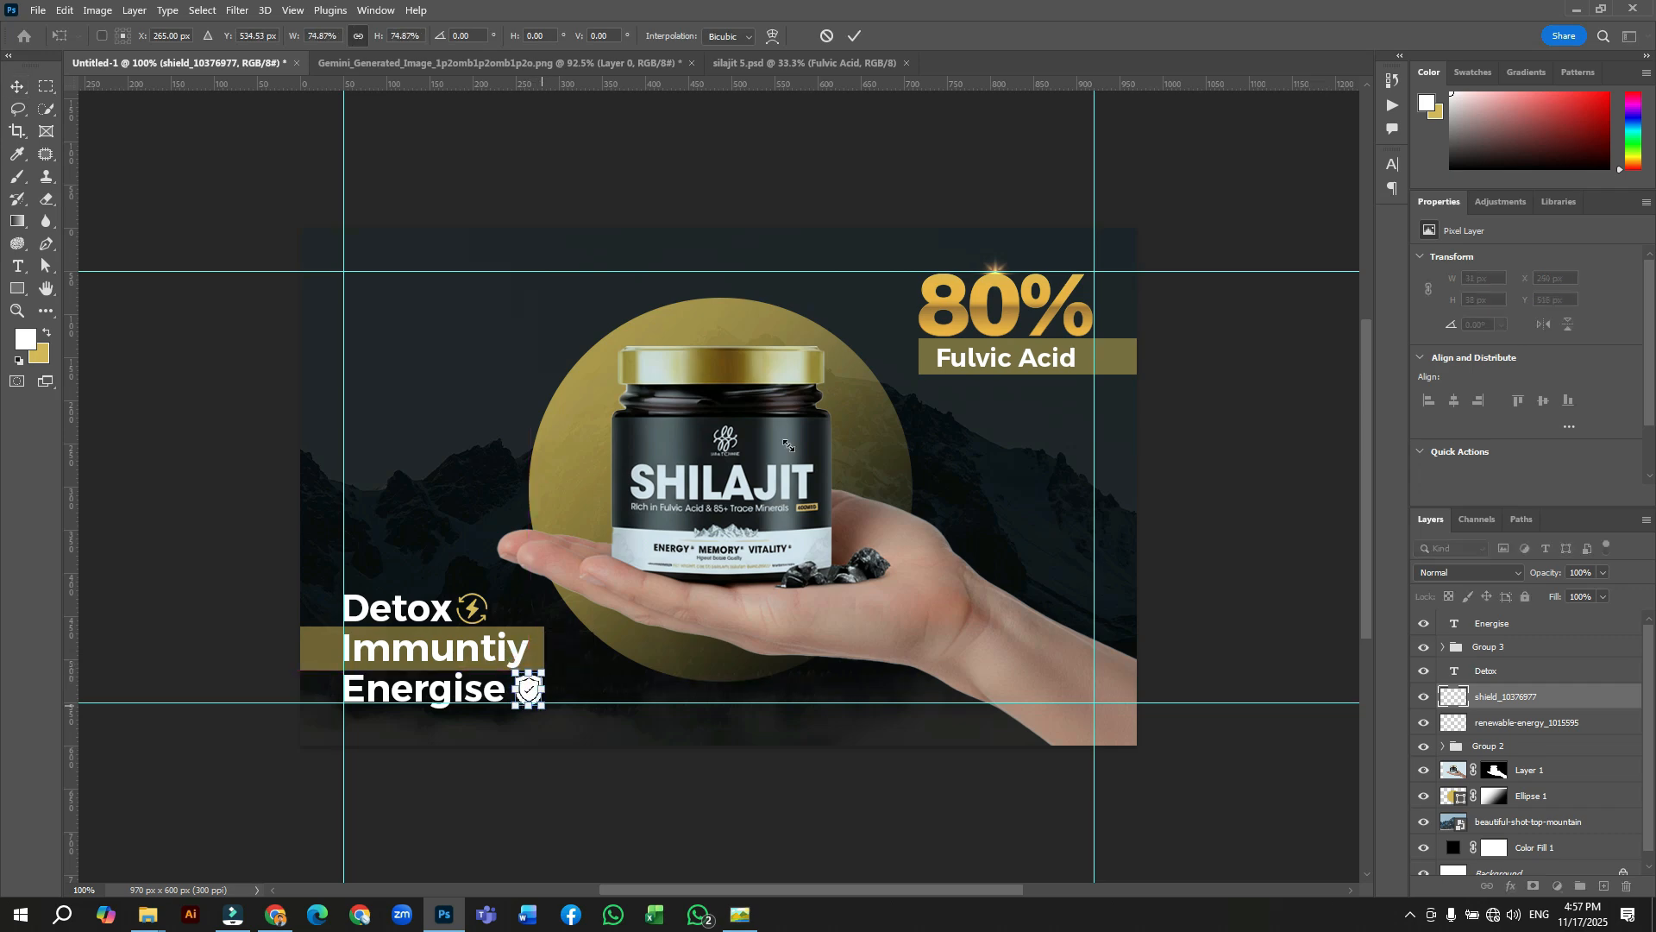
pyautogui.click(852, 38)
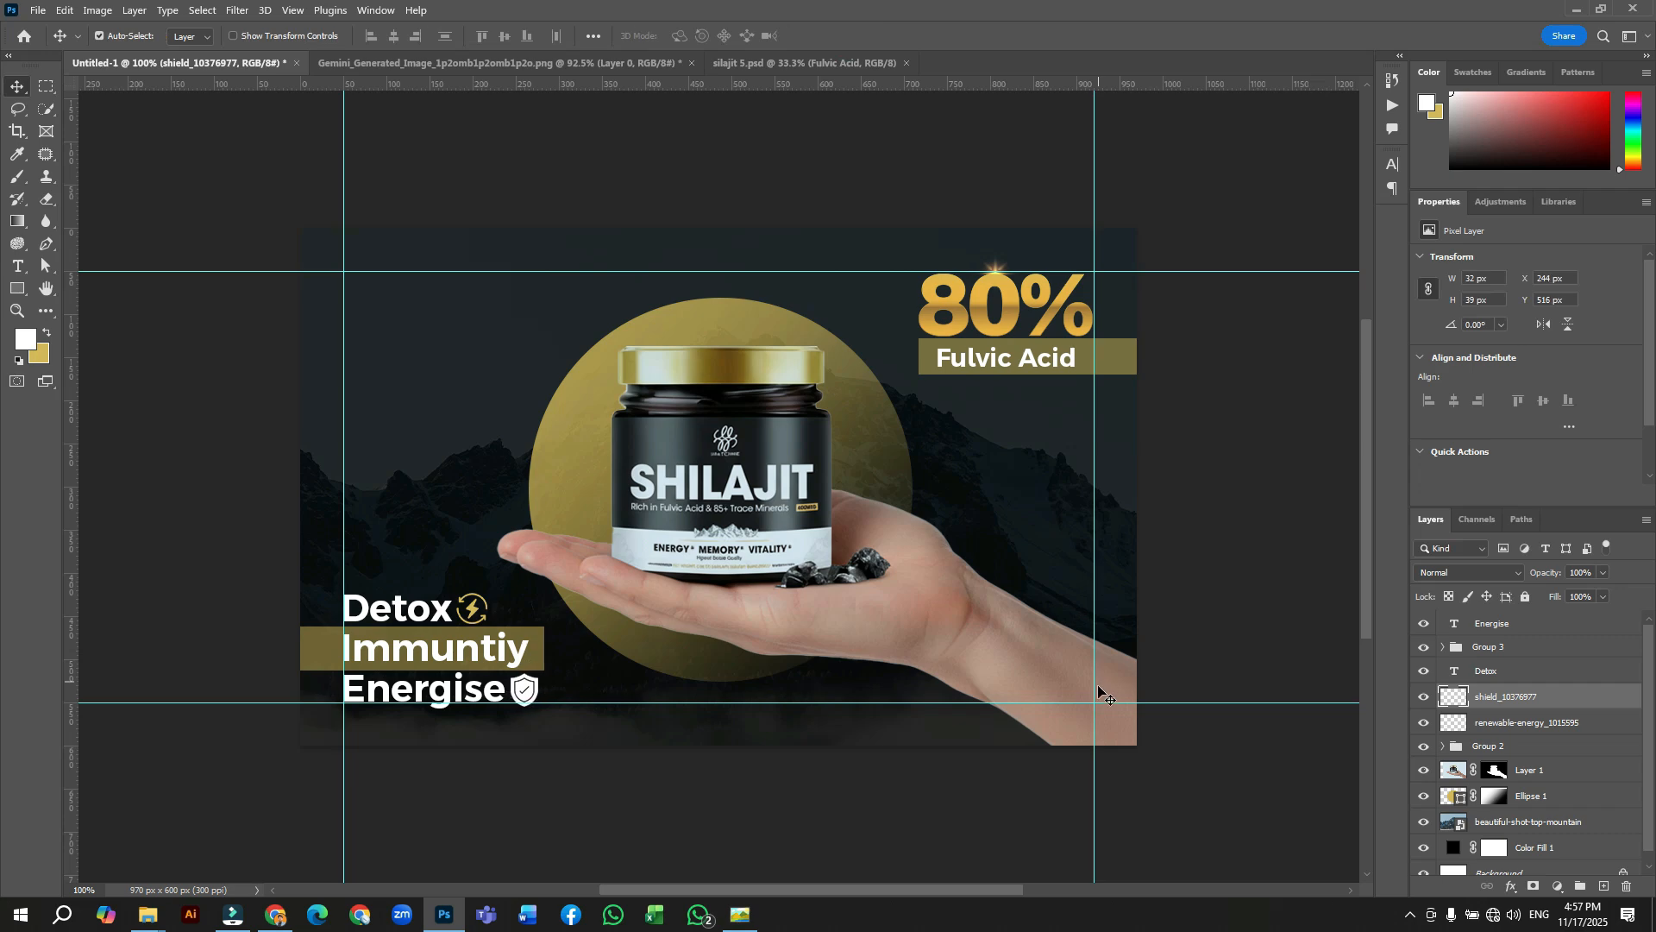
# Clear all guides from the banner document
pyautogui.click(291, 9)
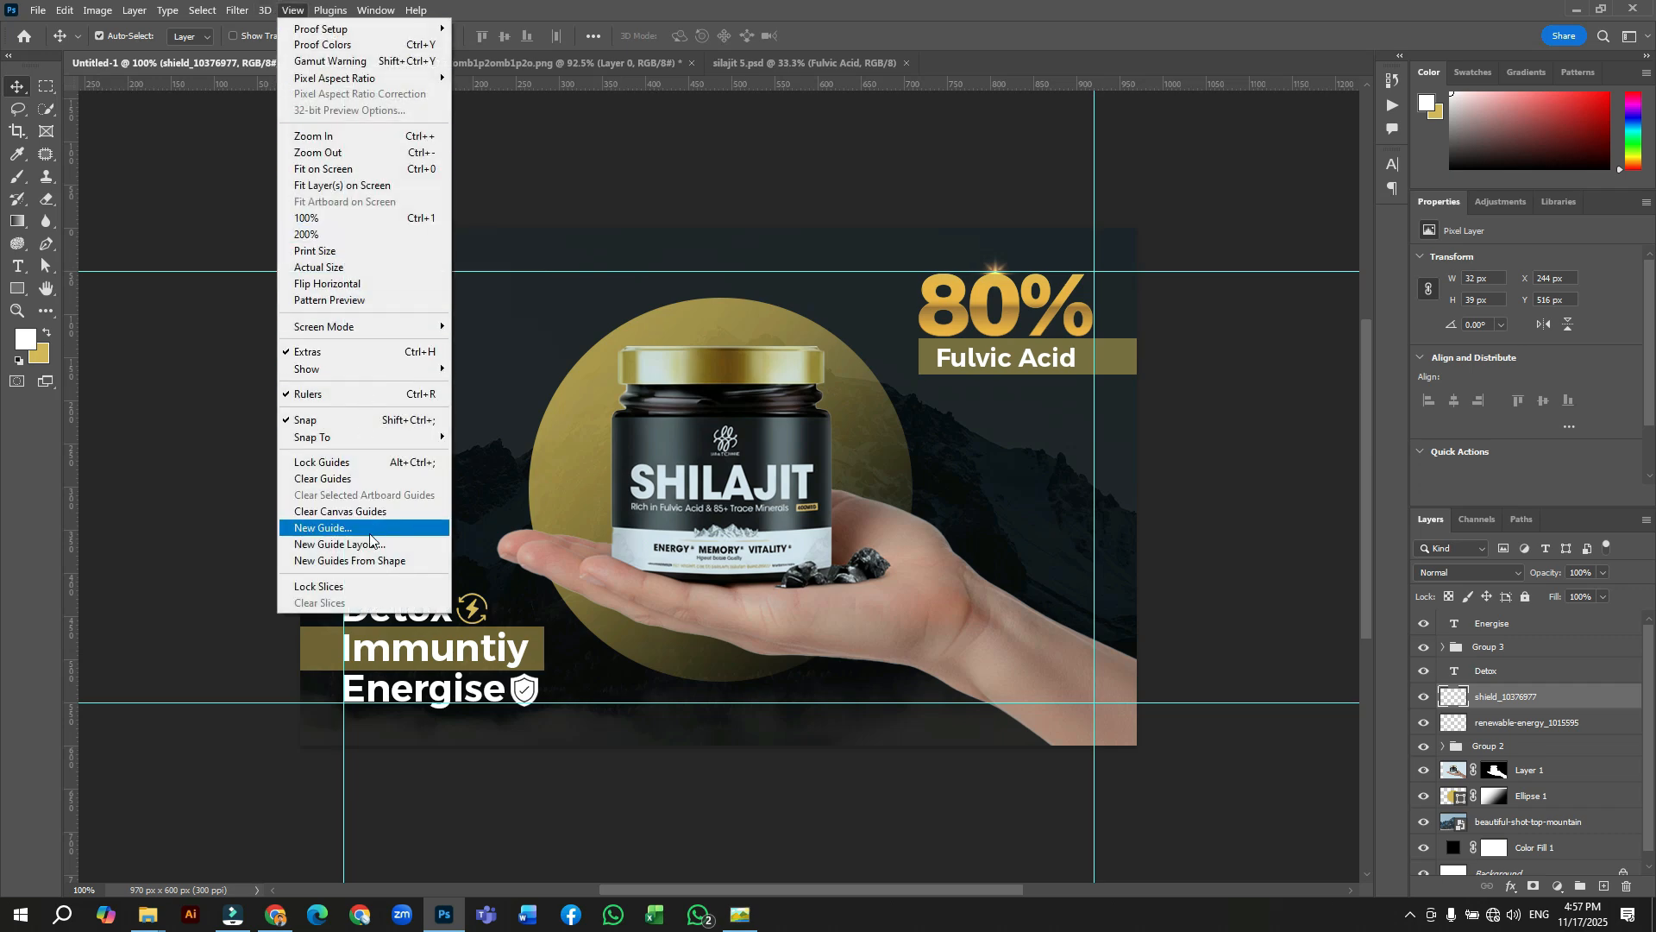
pyautogui.click(355, 479)
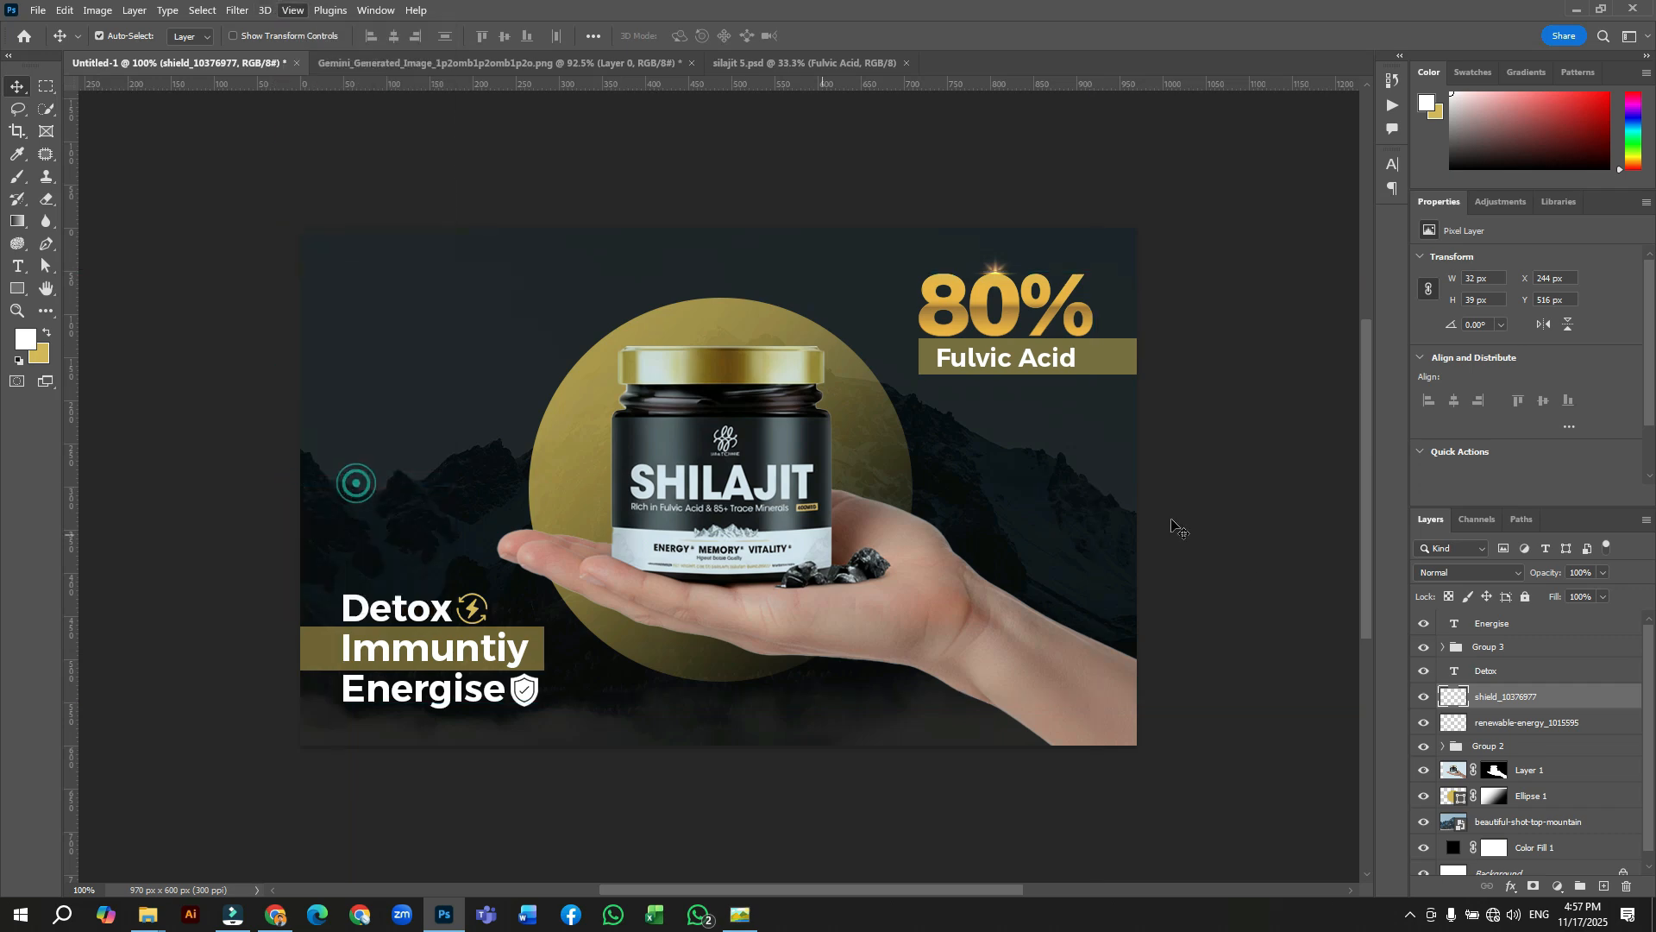